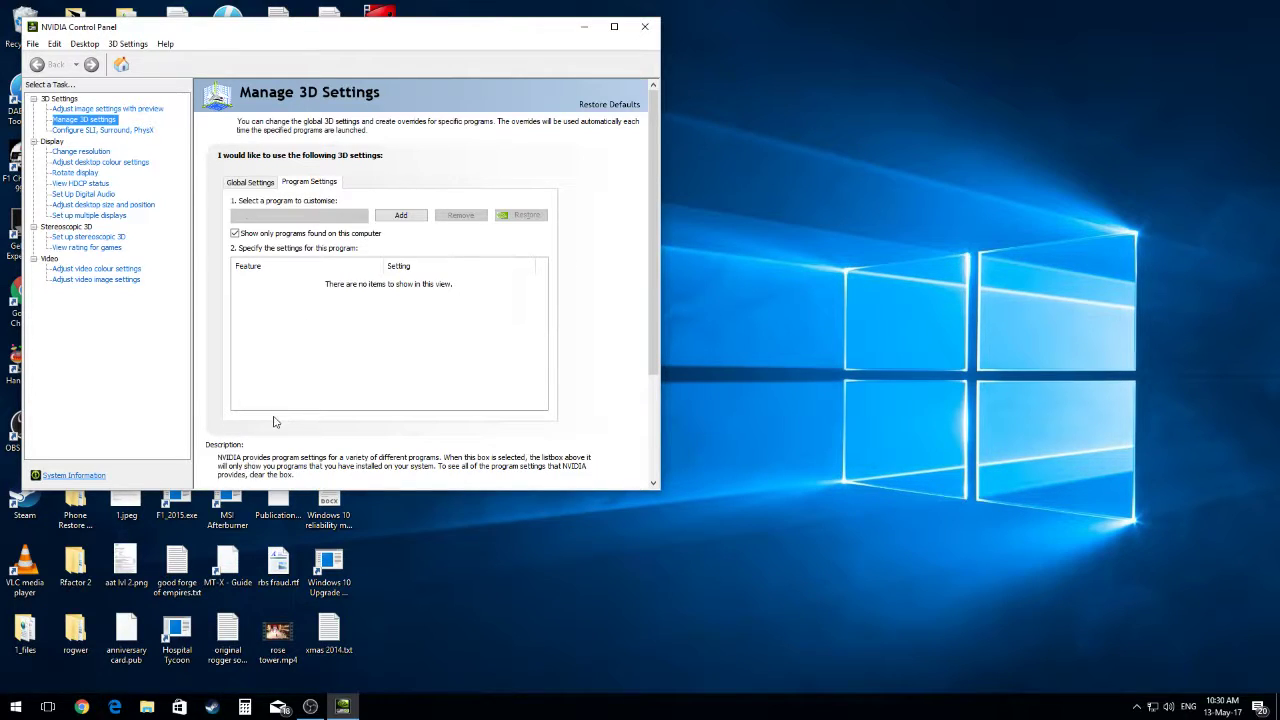
Switch to Chrome and search Google for "force program to run at resolution"
left_click(81, 707)
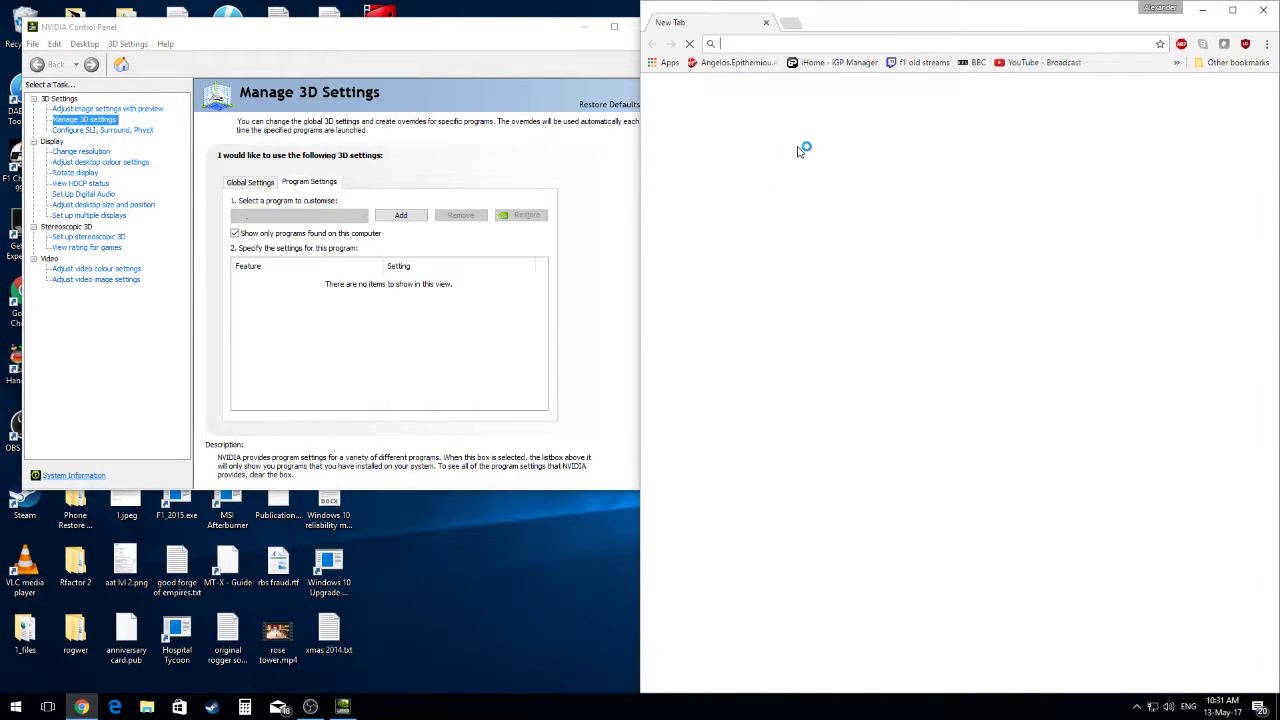
type("for")
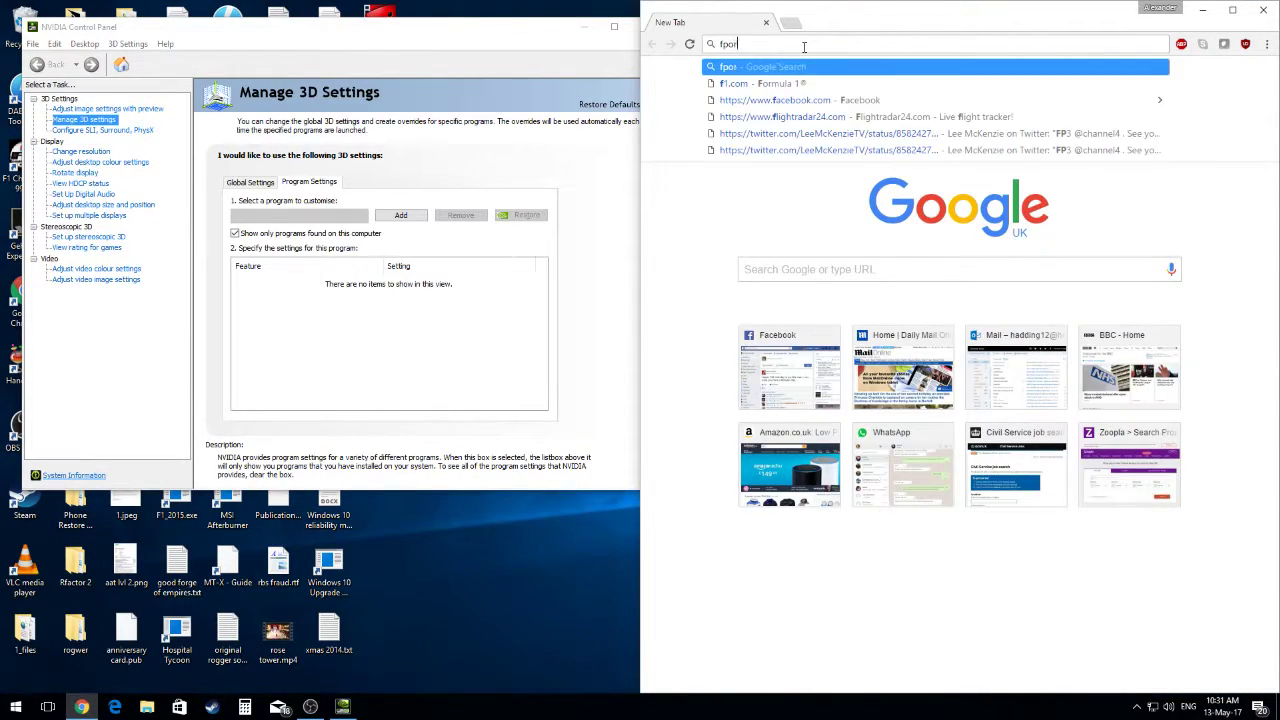
type("ce pr")
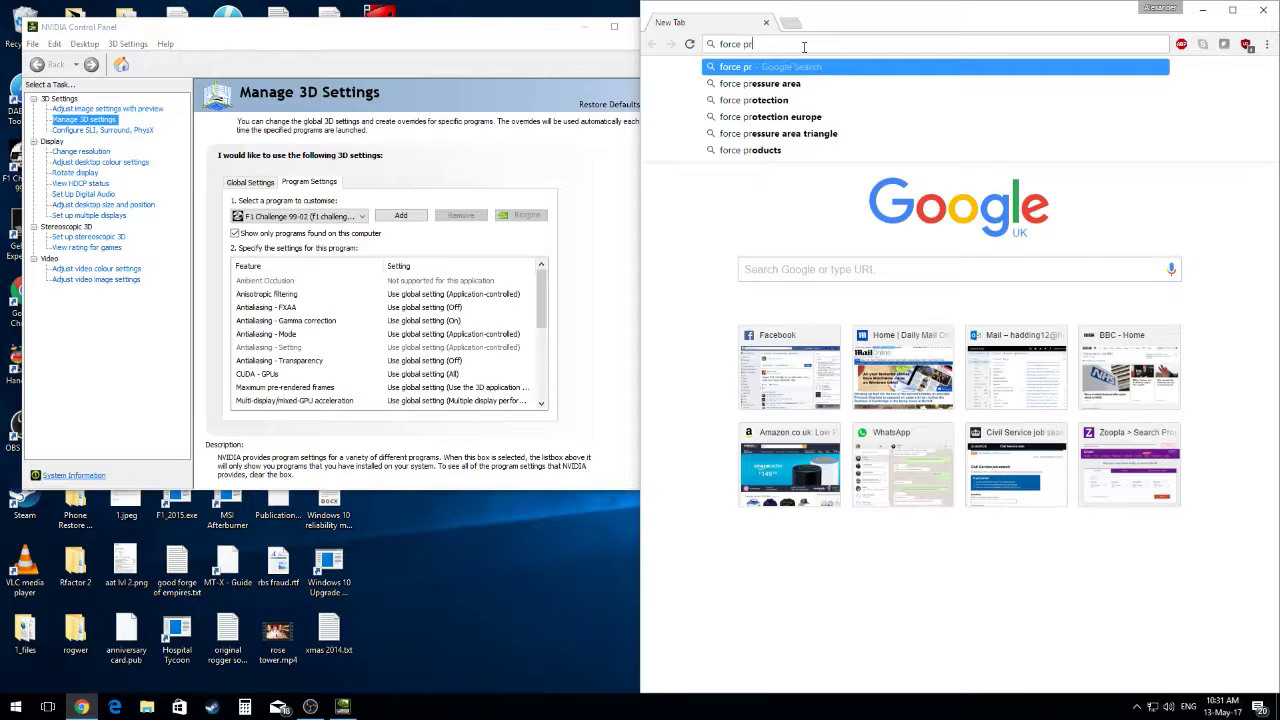
type("ogram to ru")
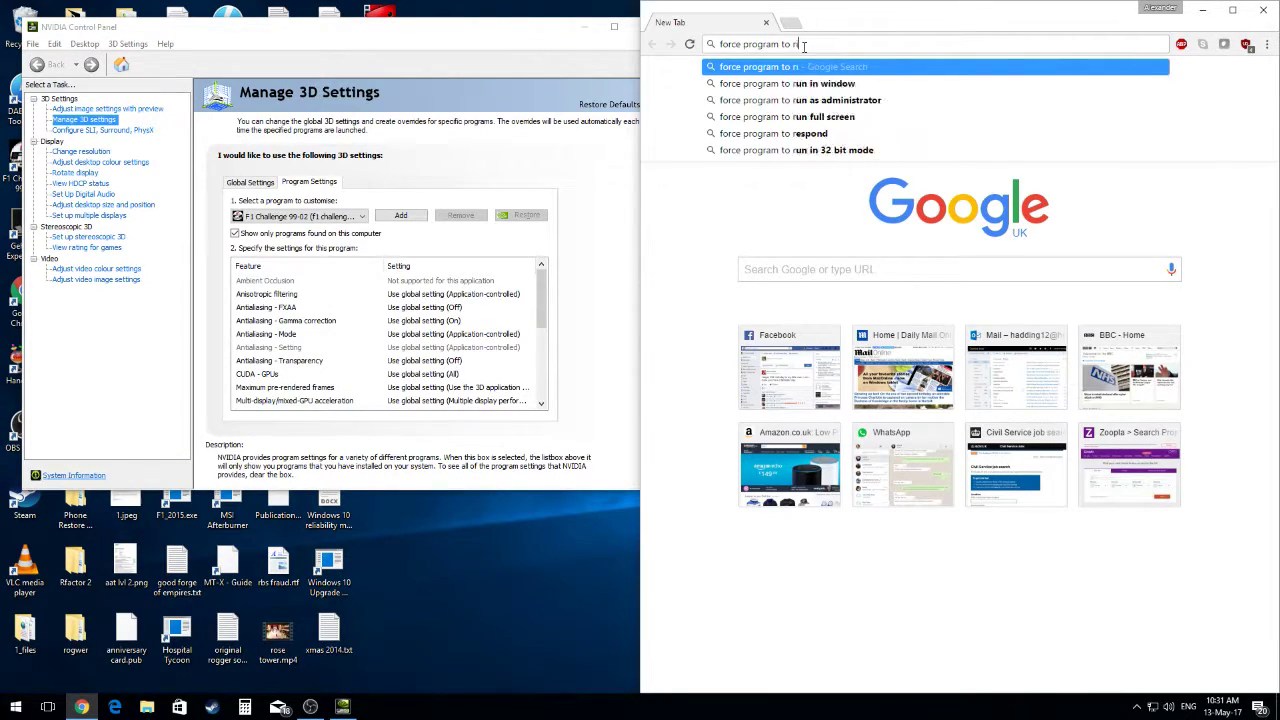
type("n a")
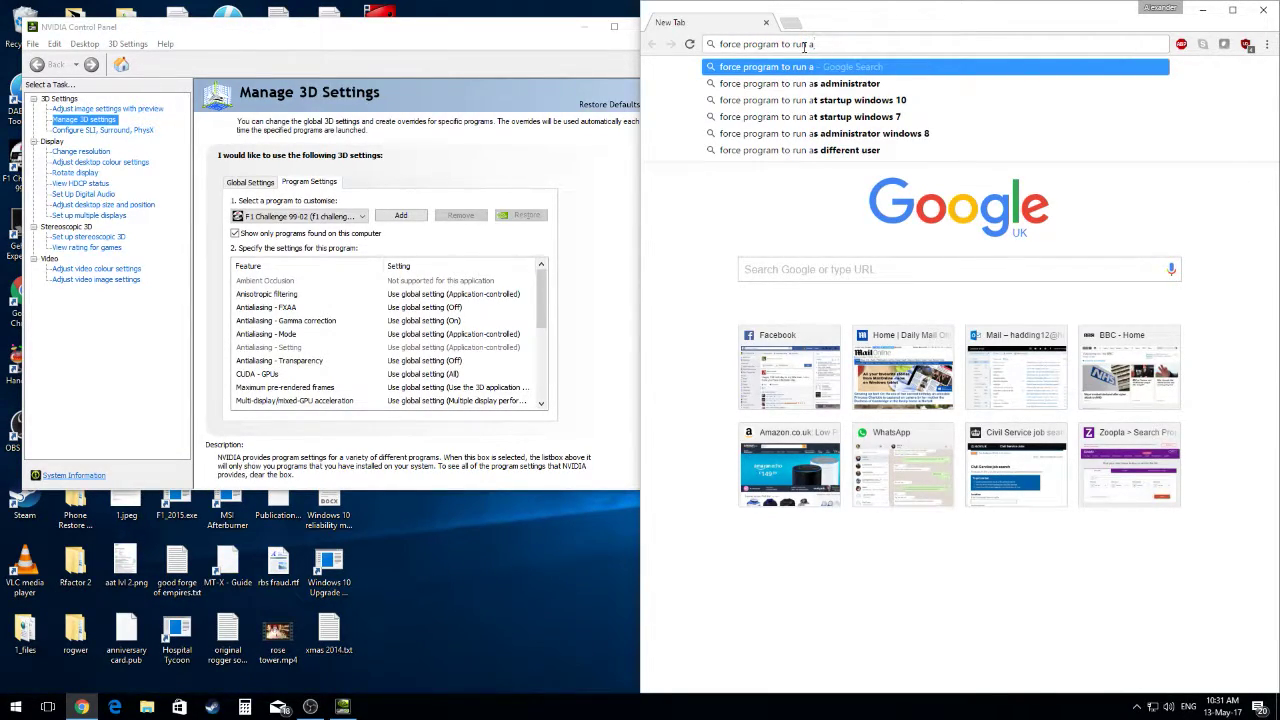
type("t r")
key("Down")
key("Return")
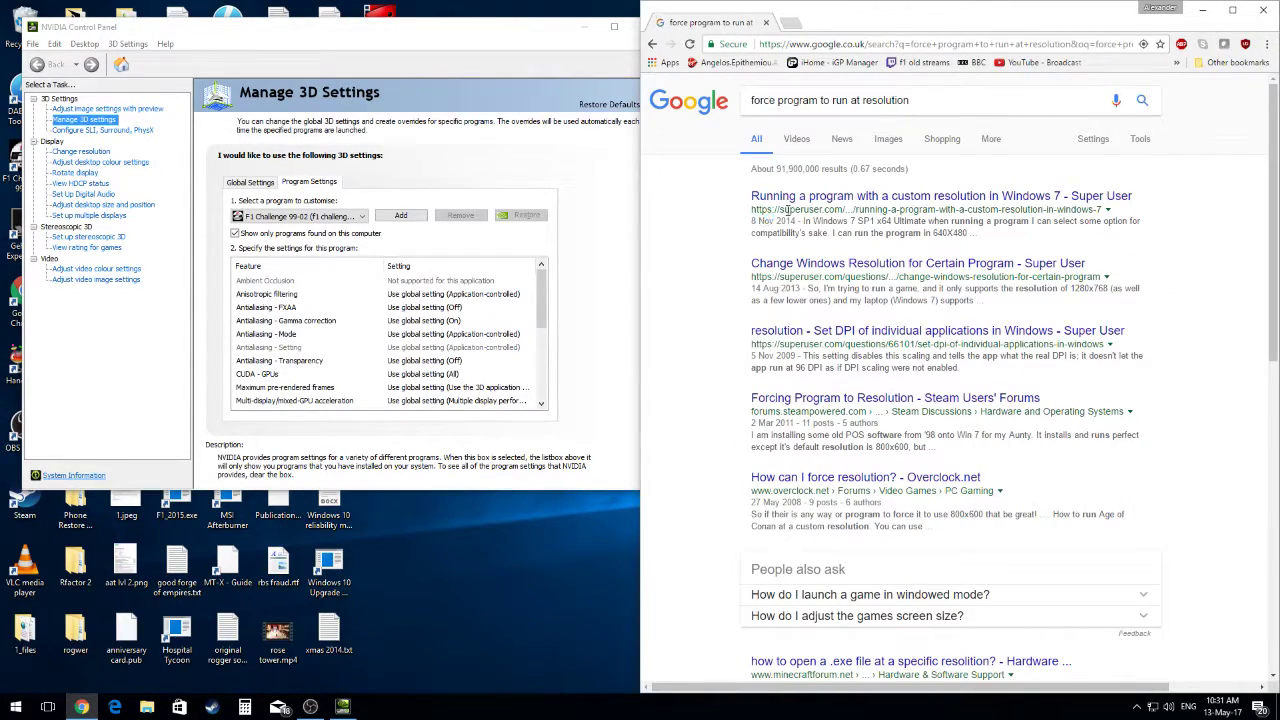
Open the Super User result about running a program with a custom resolution in Windows 7 and read its answers
left_click(799, 197)
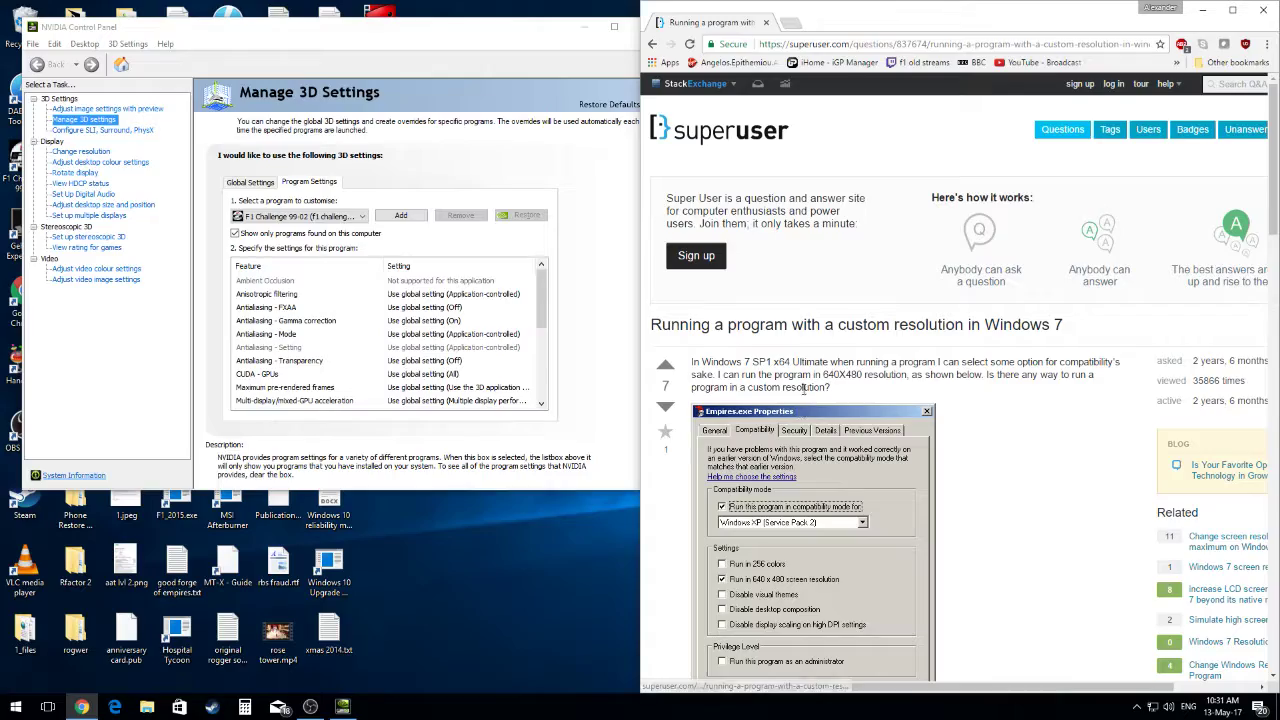
scroll(807, 361, "down", 2)
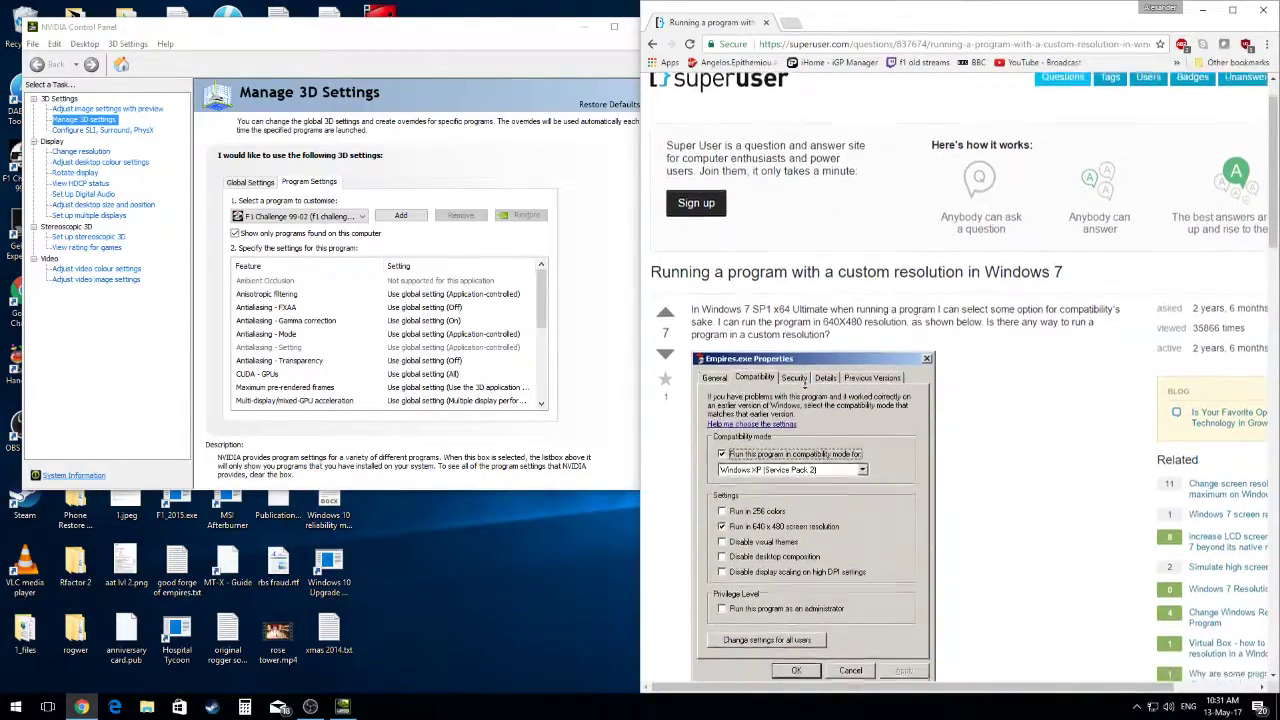
scroll(803, 385, "down", 1)
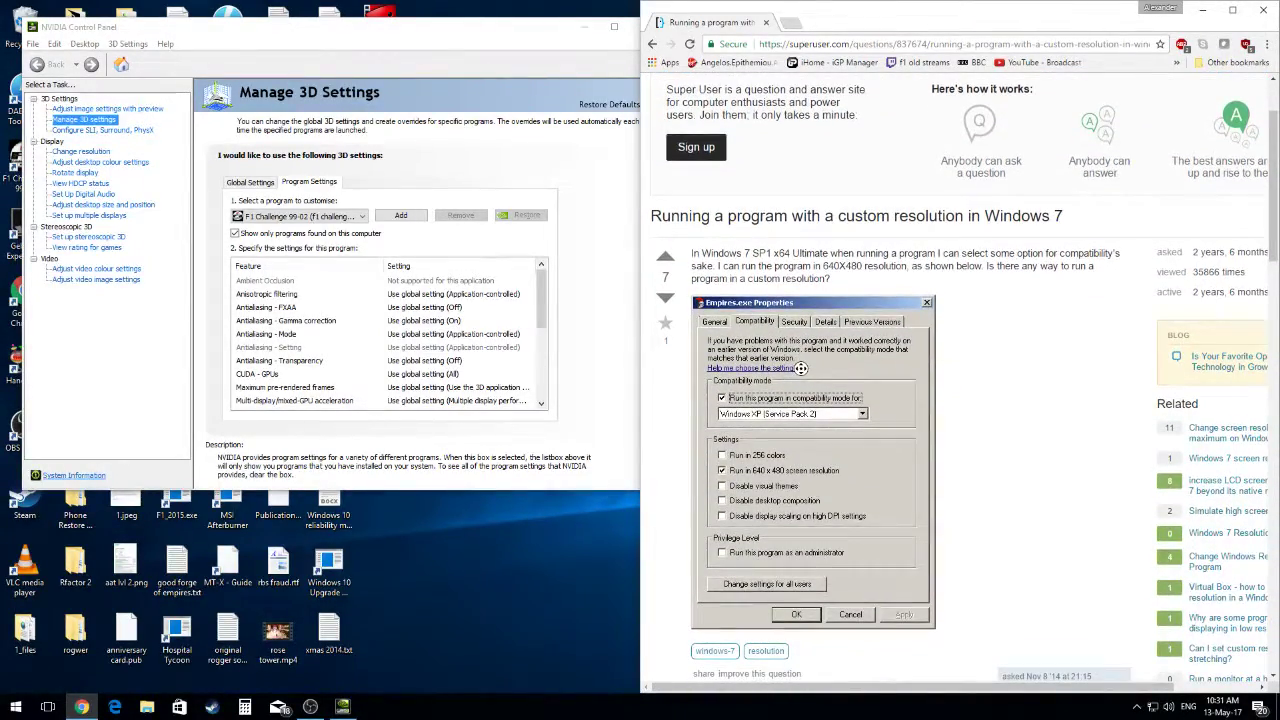
scroll(794, 385, "down", 5)
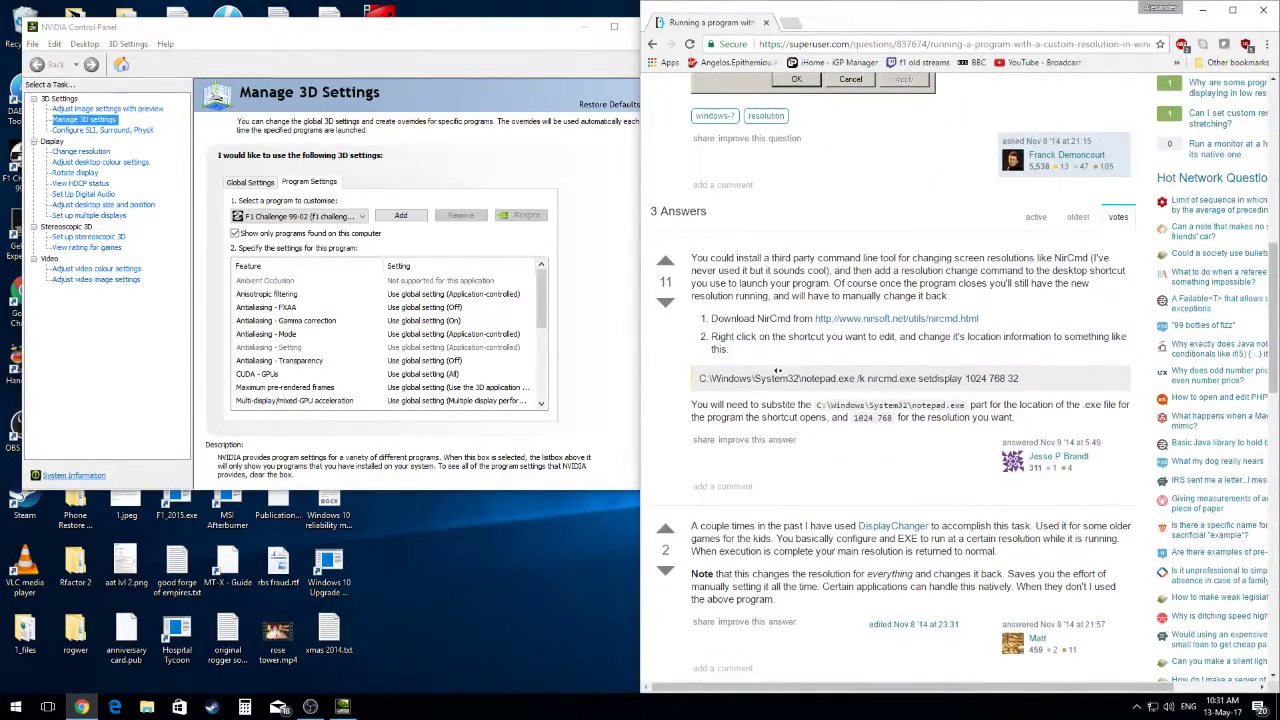
scroll(777, 371, "down", 2)
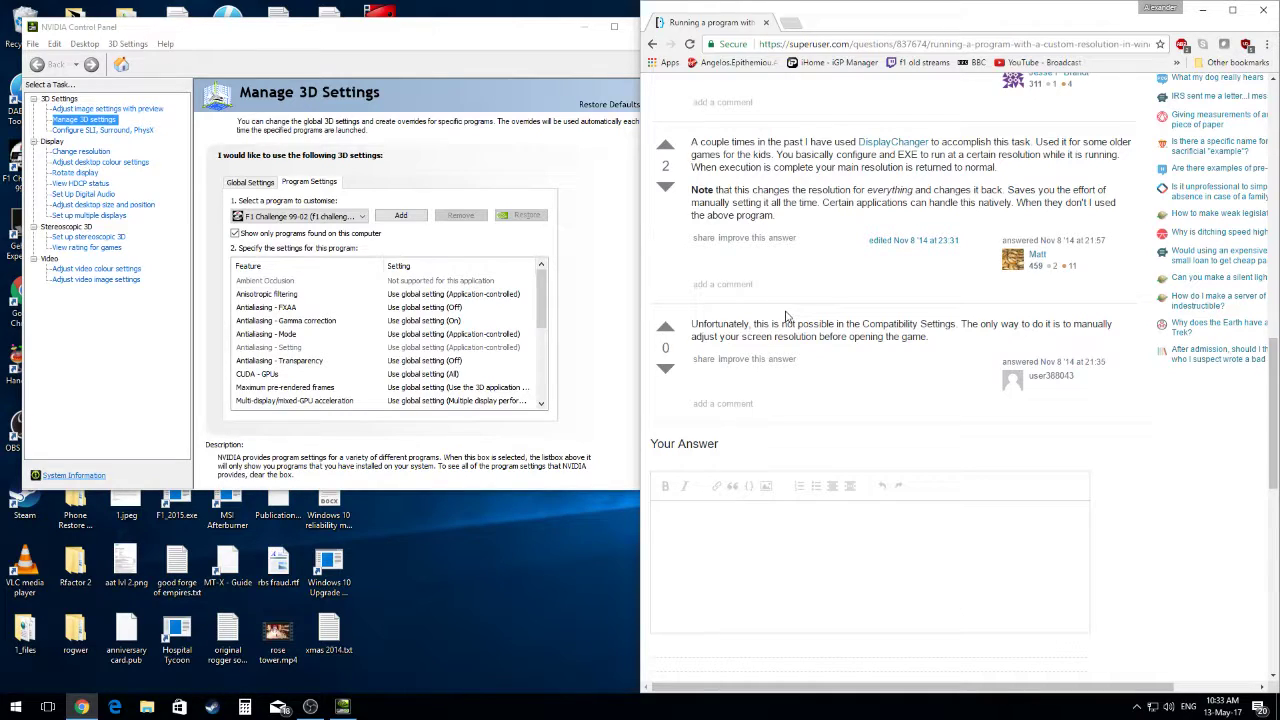
scroll(540, 300, "down", 1)
Return to NVIDIA Control Panel and review the F1 Challenge 99-02 settings and the list of programs that can be customised
left_click(540, 297)
scroll(540, 297, "down", 5)
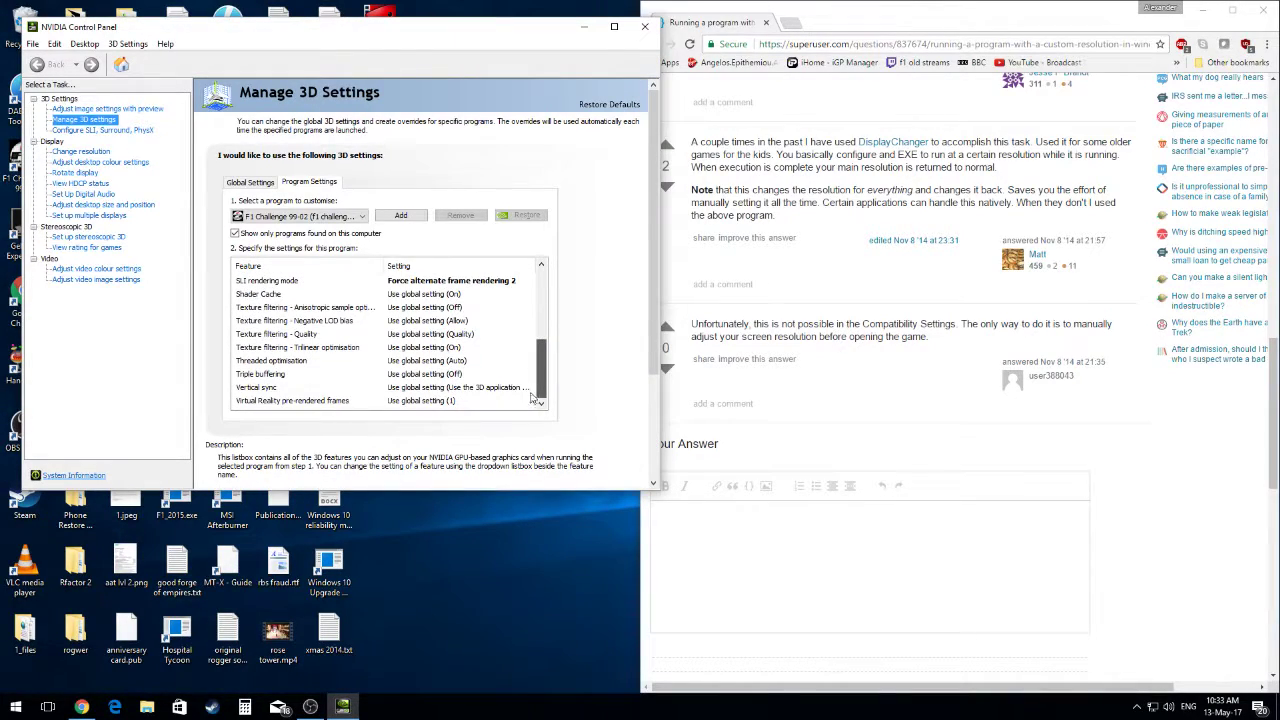
scroll(540, 297, "up", 6)
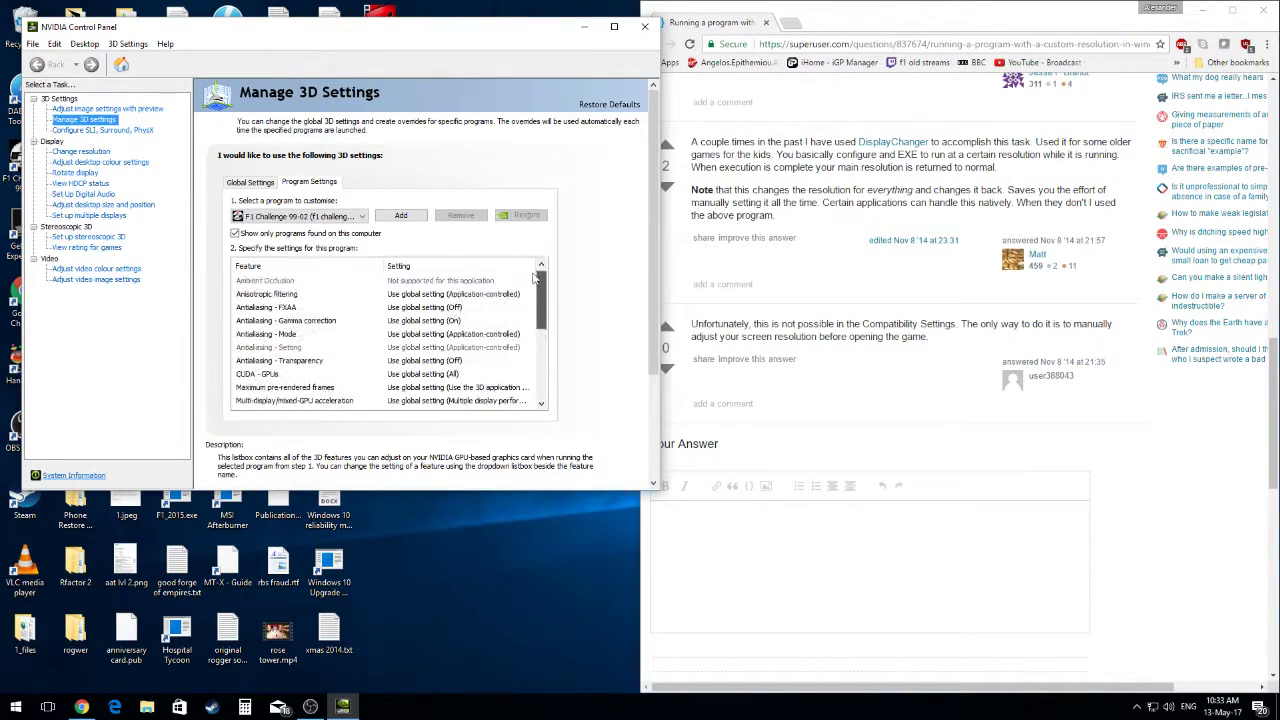
left_click(340, 217)
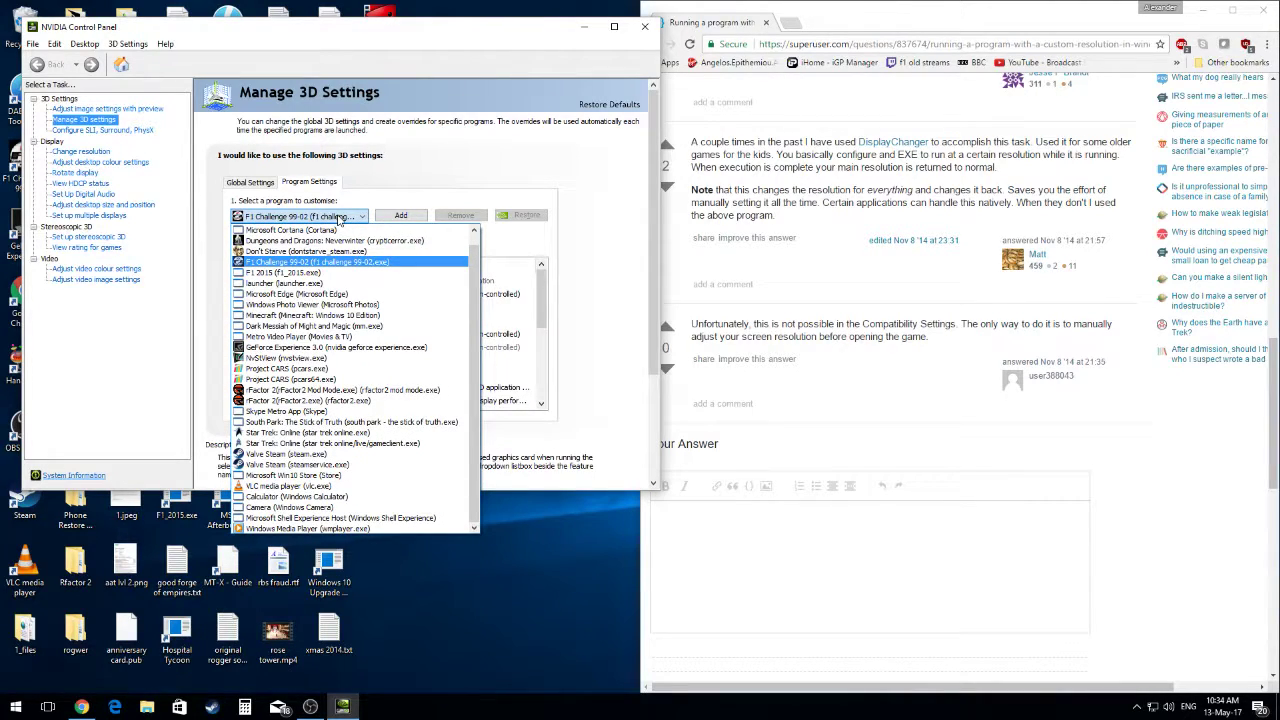
left_click(338, 218)
left_click(340, 217)
left_click(338, 217)
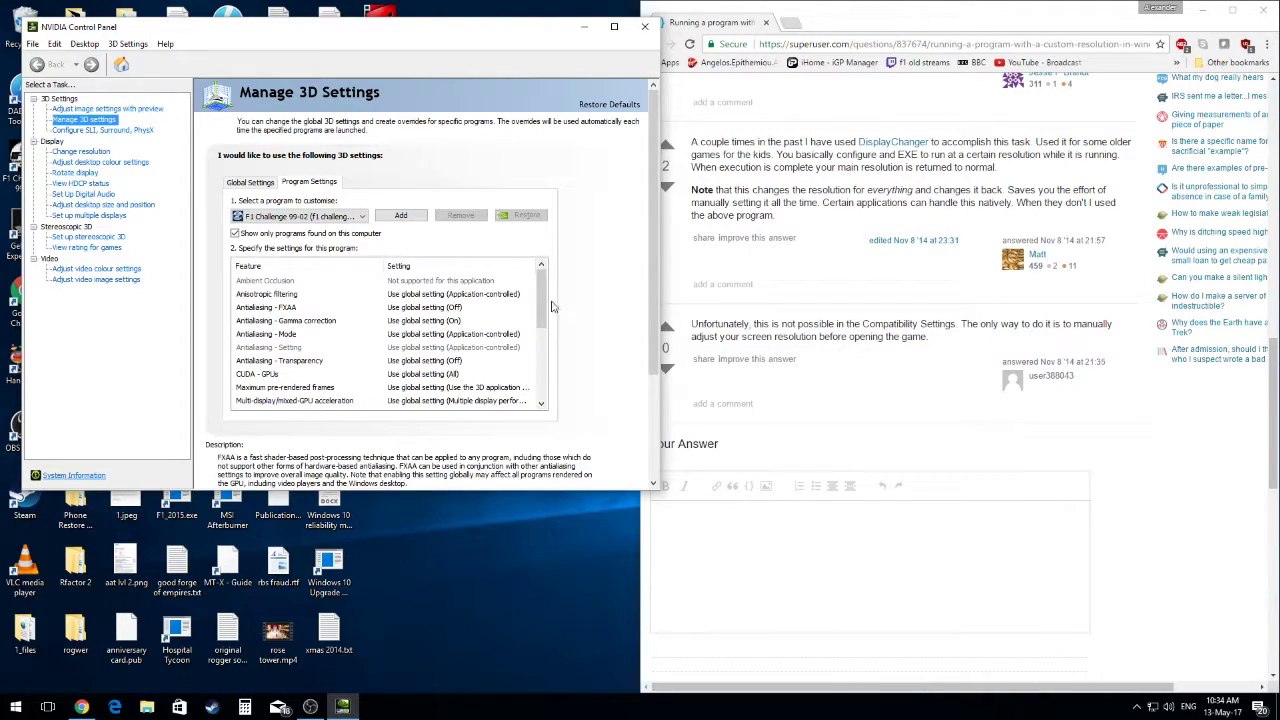
Set Anisotropic filtering to 16x and Antialiasing - Gamma correction to On for F1 Challenge 99-02
left_click(466, 294)
left_click(446, 371)
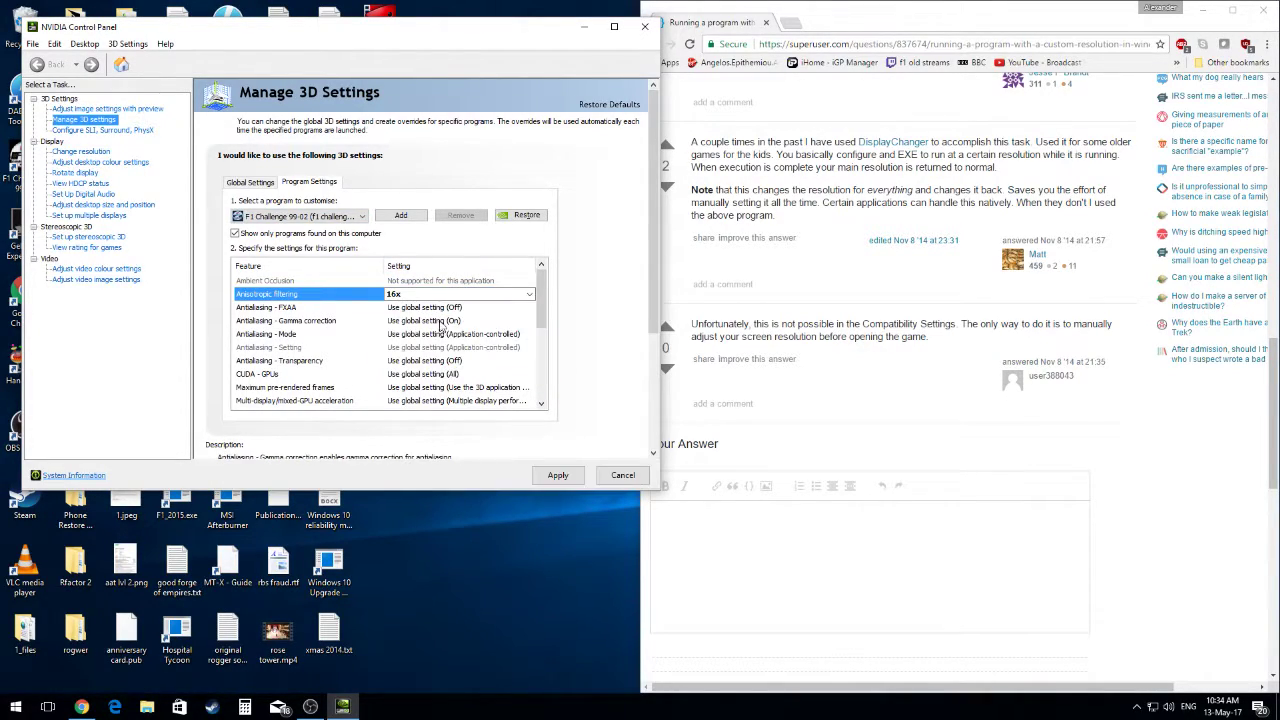
left_click(440, 321)
left_click(432, 357)
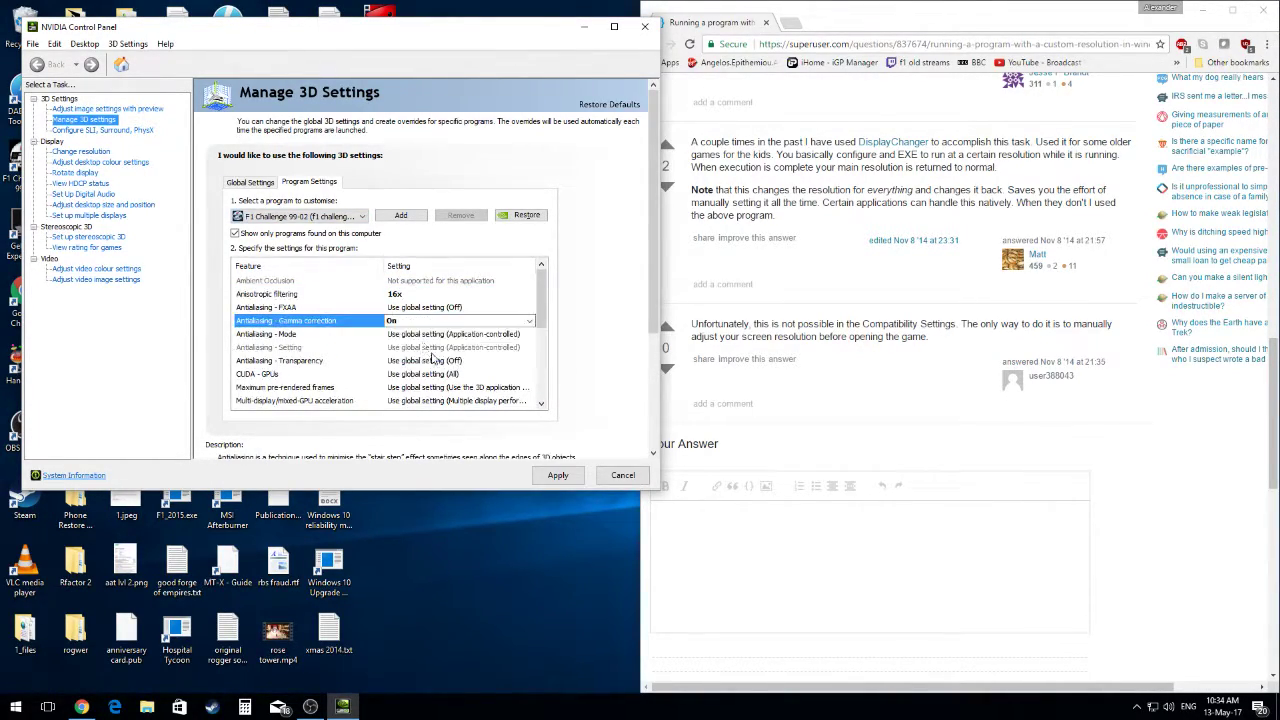
Set Antialiasing - FXAA to On for F1 Challenge 99-02
left_click(422, 307)
left_click(422, 307)
left_click(407, 346)
Set the antialiasing mode to Override any application setting and the antialiasing setting to SLI 64x CSAA, accepting the loss of SLI performance mode
left_click(405, 334)
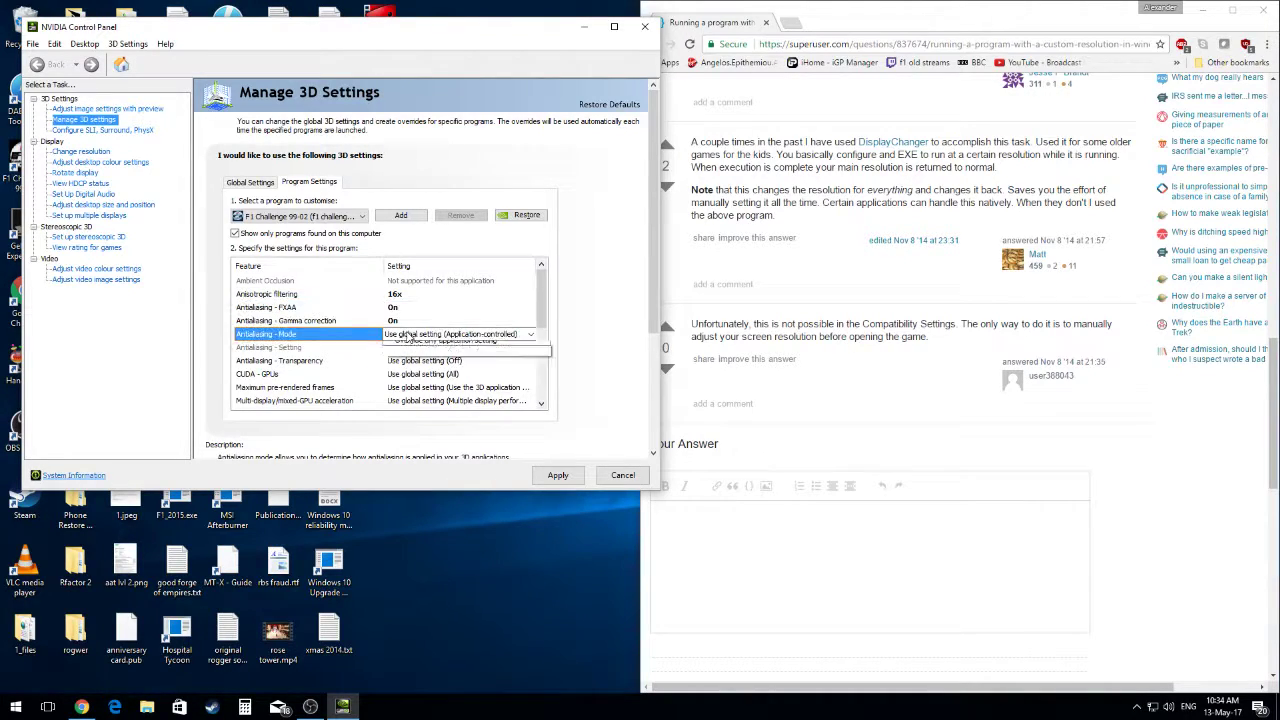
left_click(410, 334)
left_click(428, 392)
left_click(430, 347)
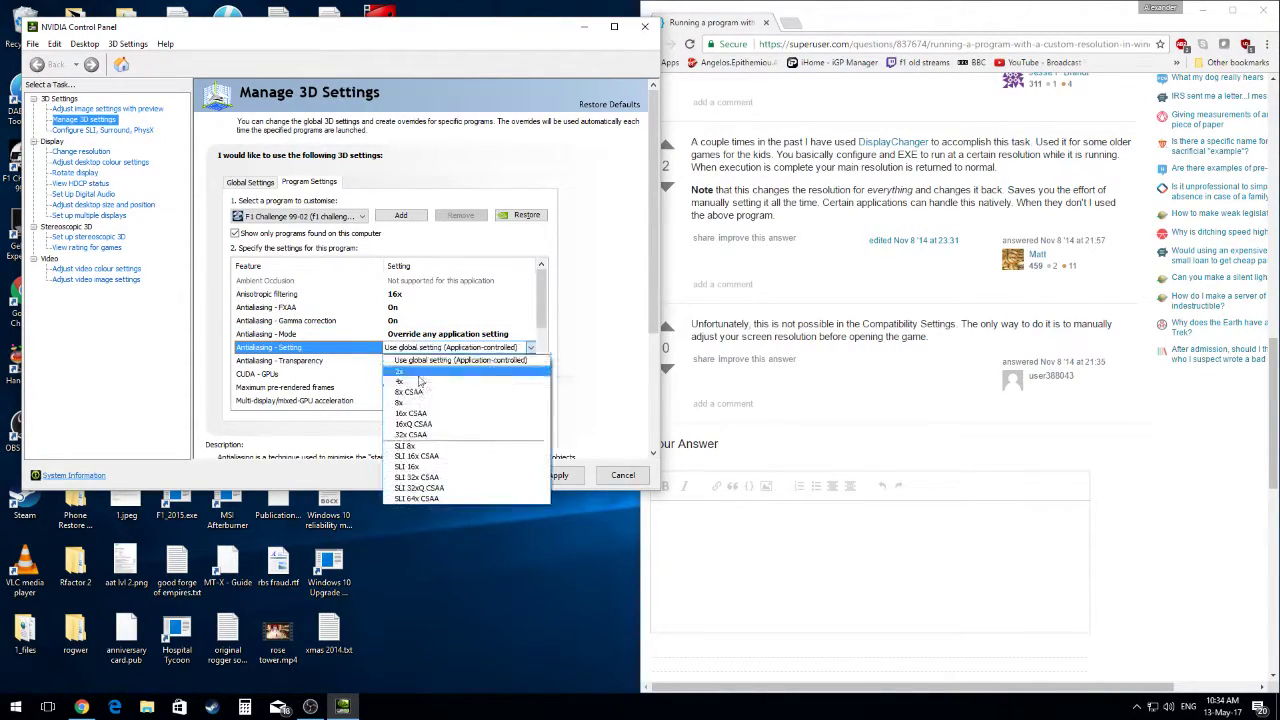
left_click(452, 500)
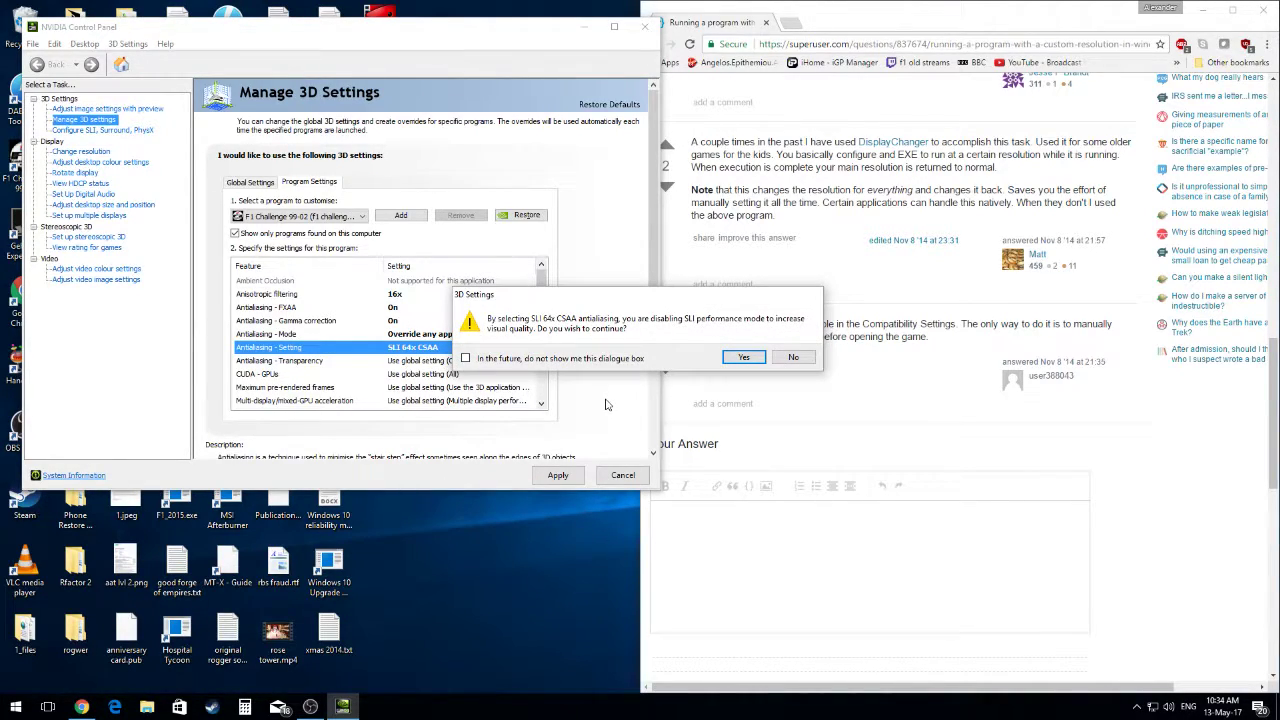
left_click(744, 358)
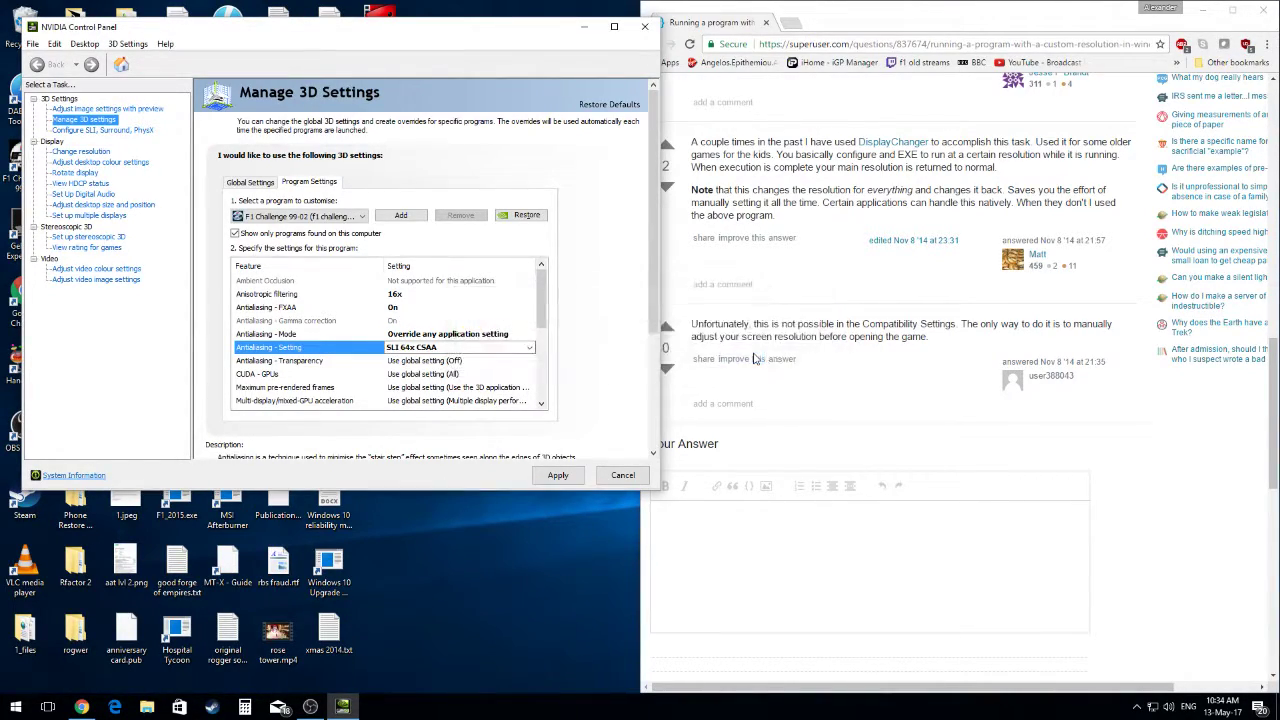
Set Antialiasing - Transparency to SLI 16x (supersample)
left_click(420, 360)
left_click(430, 360)
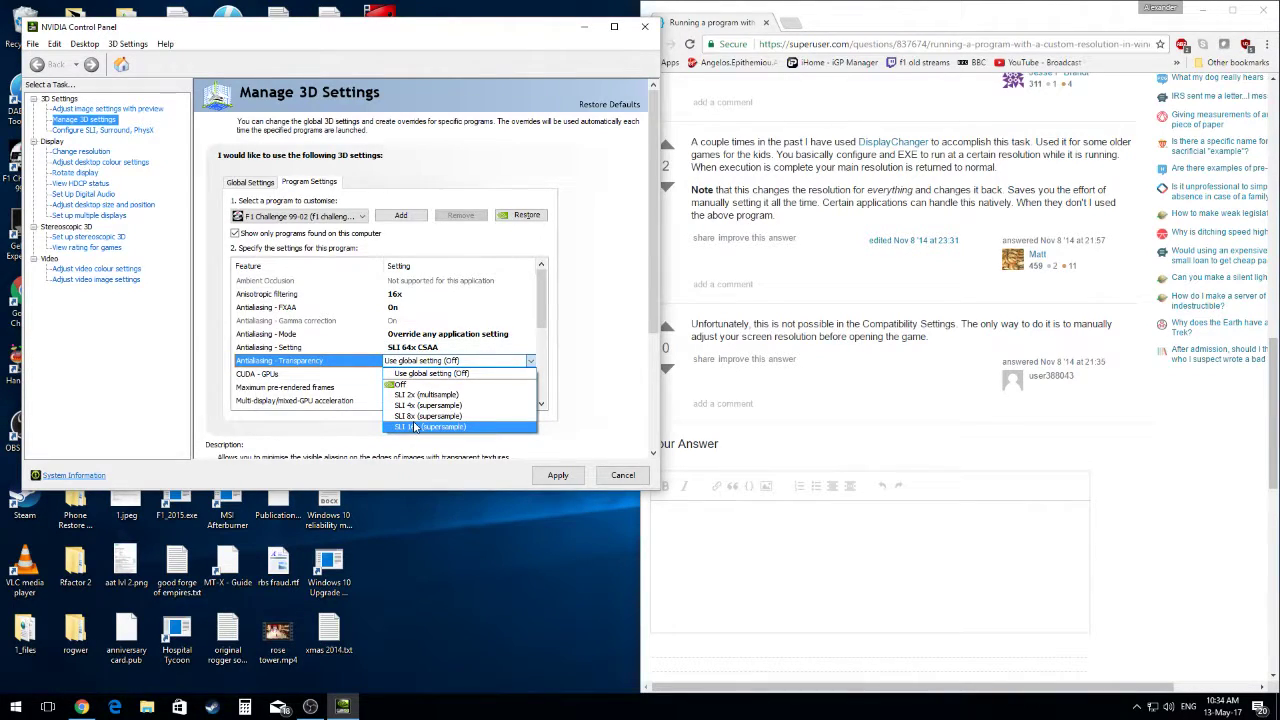
left_click(425, 426)
Check the choices for CUDA - GPUs and Maximum pre-rendered frames without changing either one
left_click(420, 373)
left_click(430, 373)
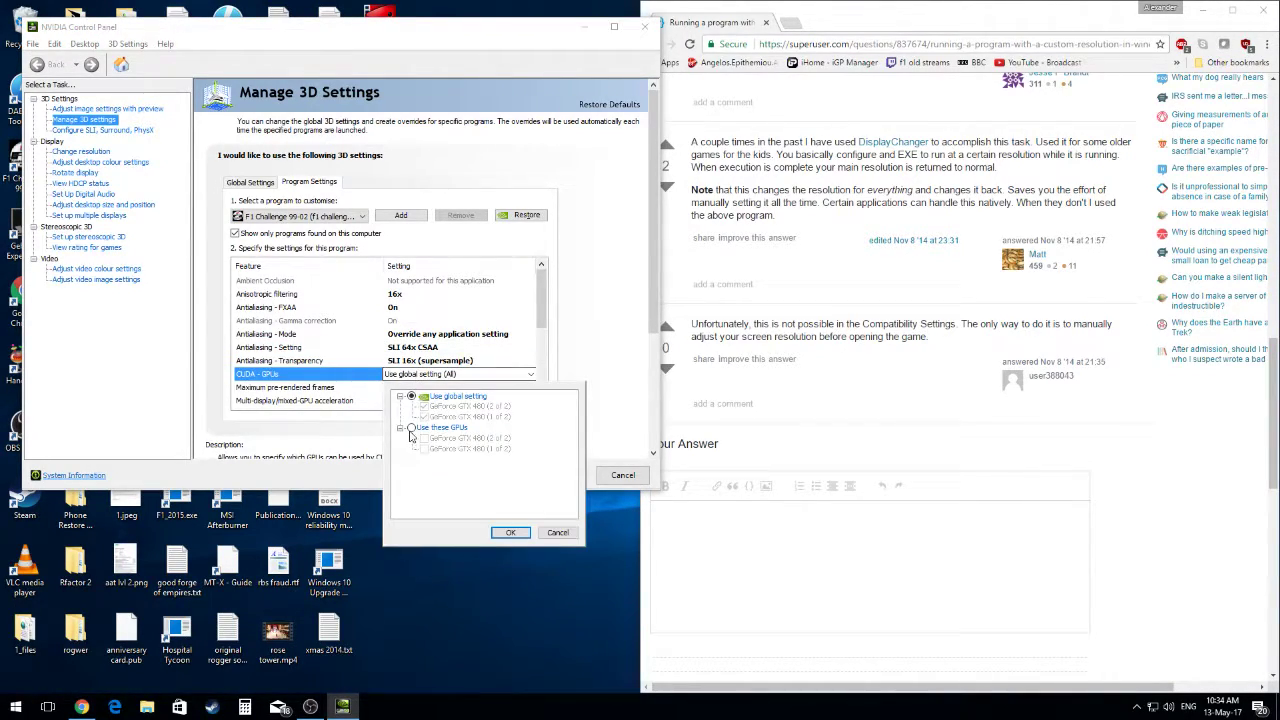
left_click(517, 443)
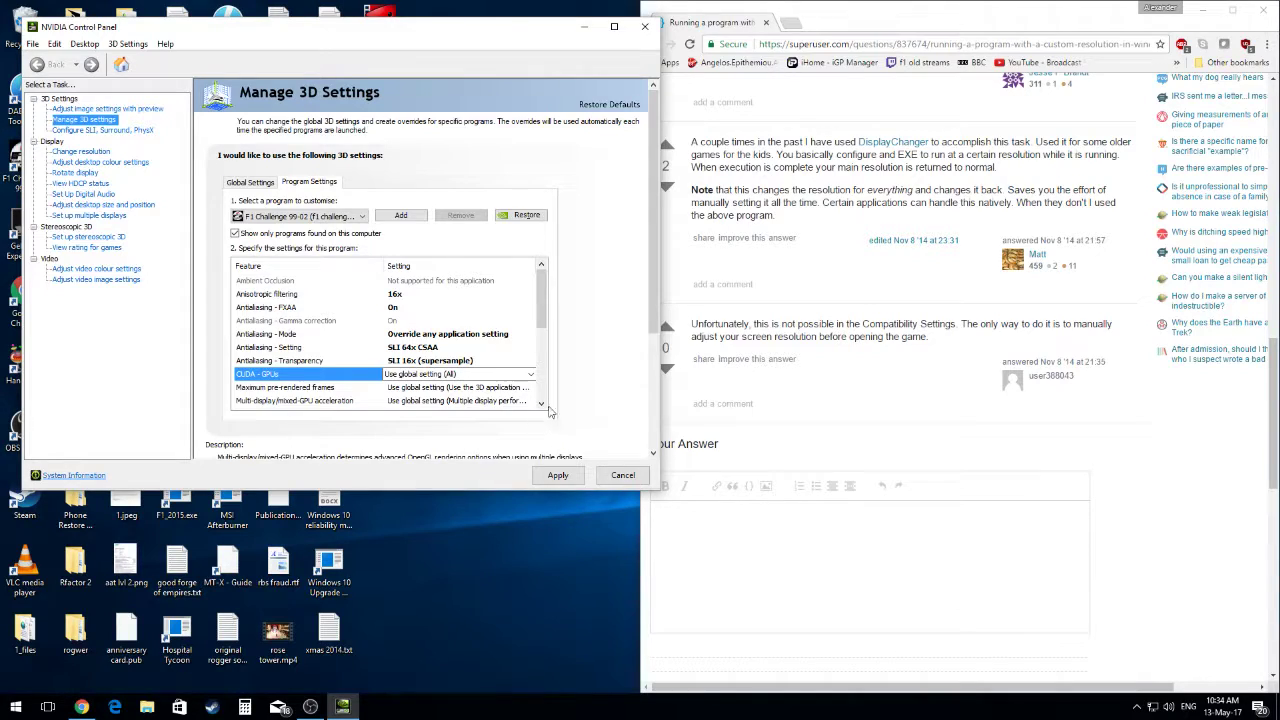
scroll(521, 397, "down", 2)
left_click(448, 321)
left_click(448, 321)
left_click(448, 322)
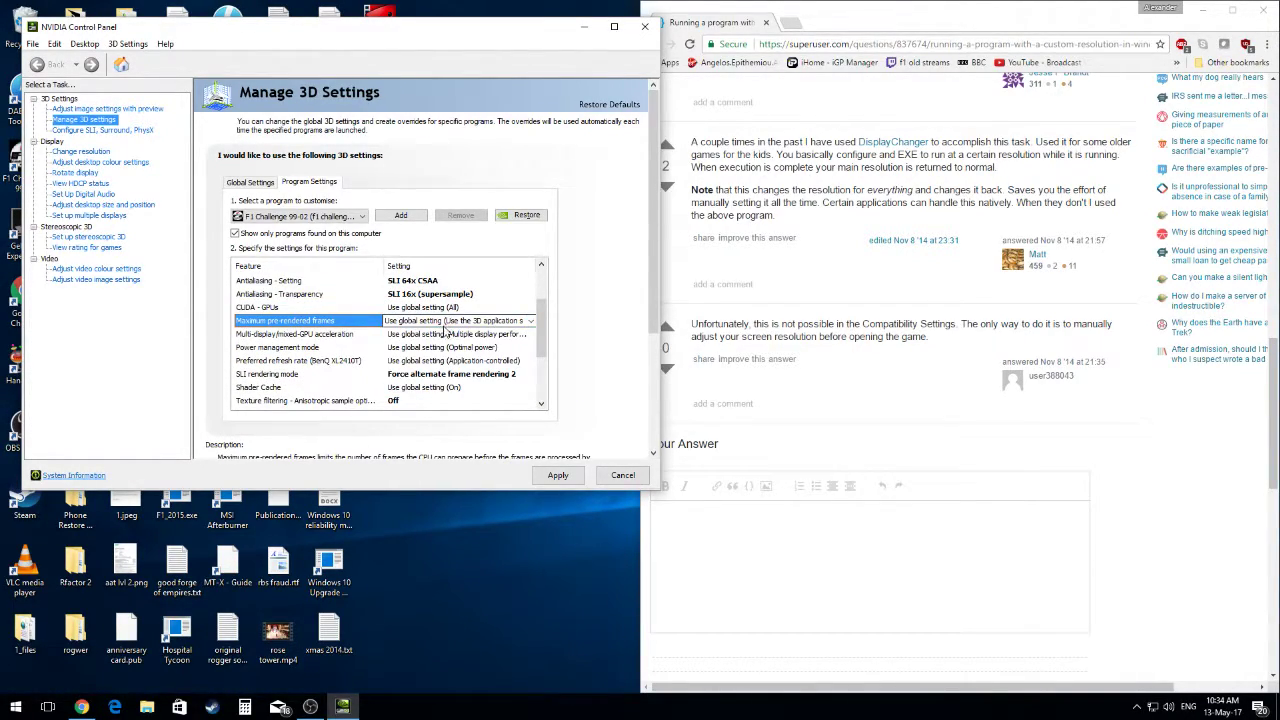
Set Multi-display/mixed-GPU acceleration to Single display performance mode
left_click(448, 334)
left_click(448, 334)
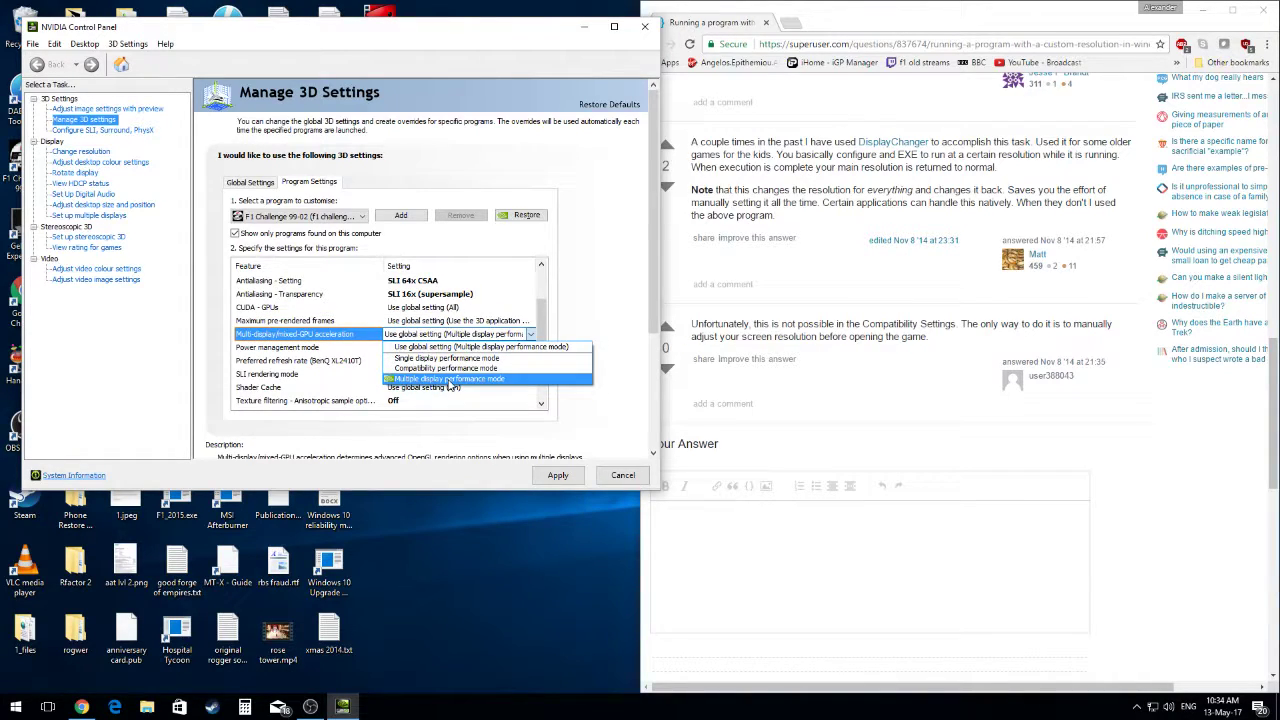
left_click(447, 357)
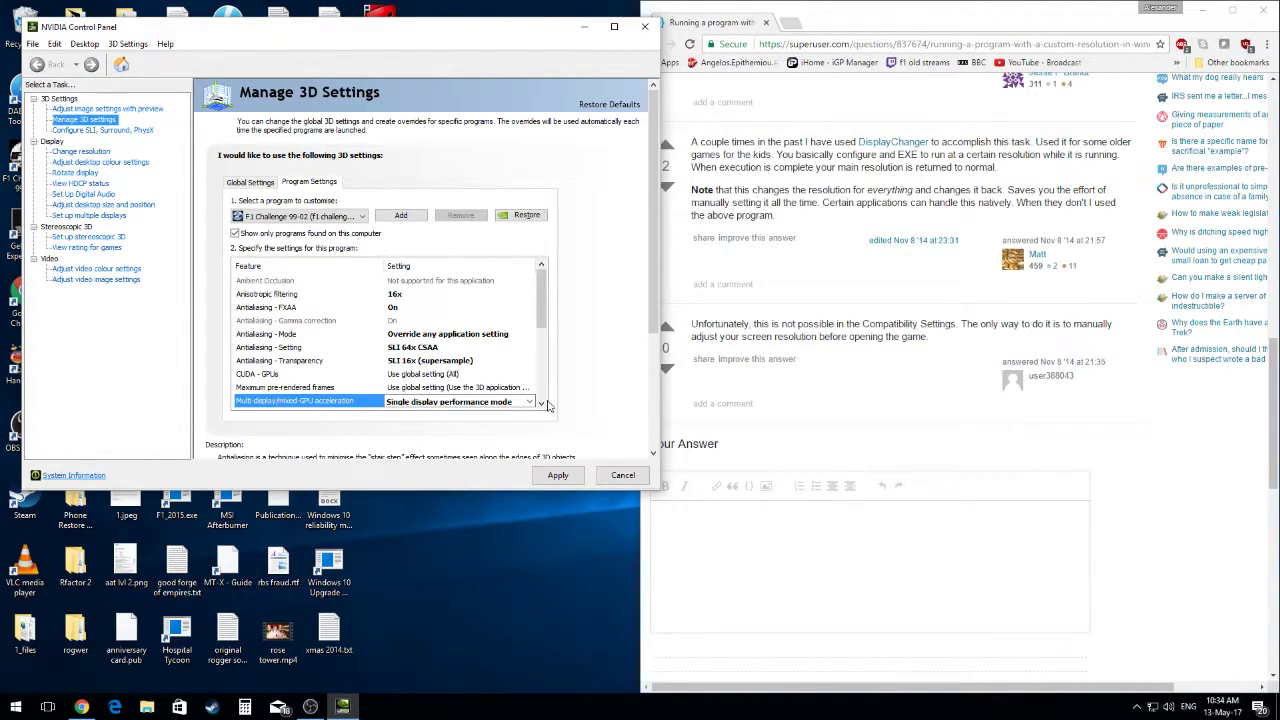
Check the Shader Cache choices without changing them and set the texture filtering anisotropic sample optimisation to On
scroll(541, 402, "down", 3)
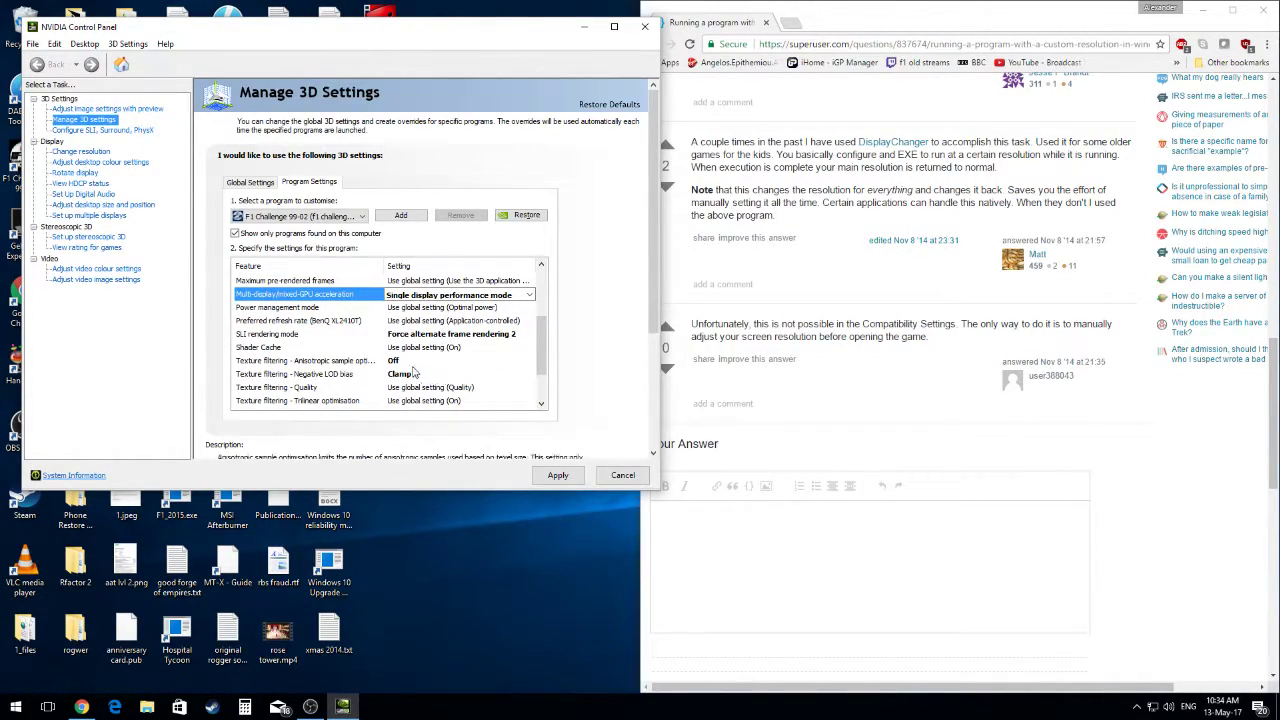
left_click(400, 350)
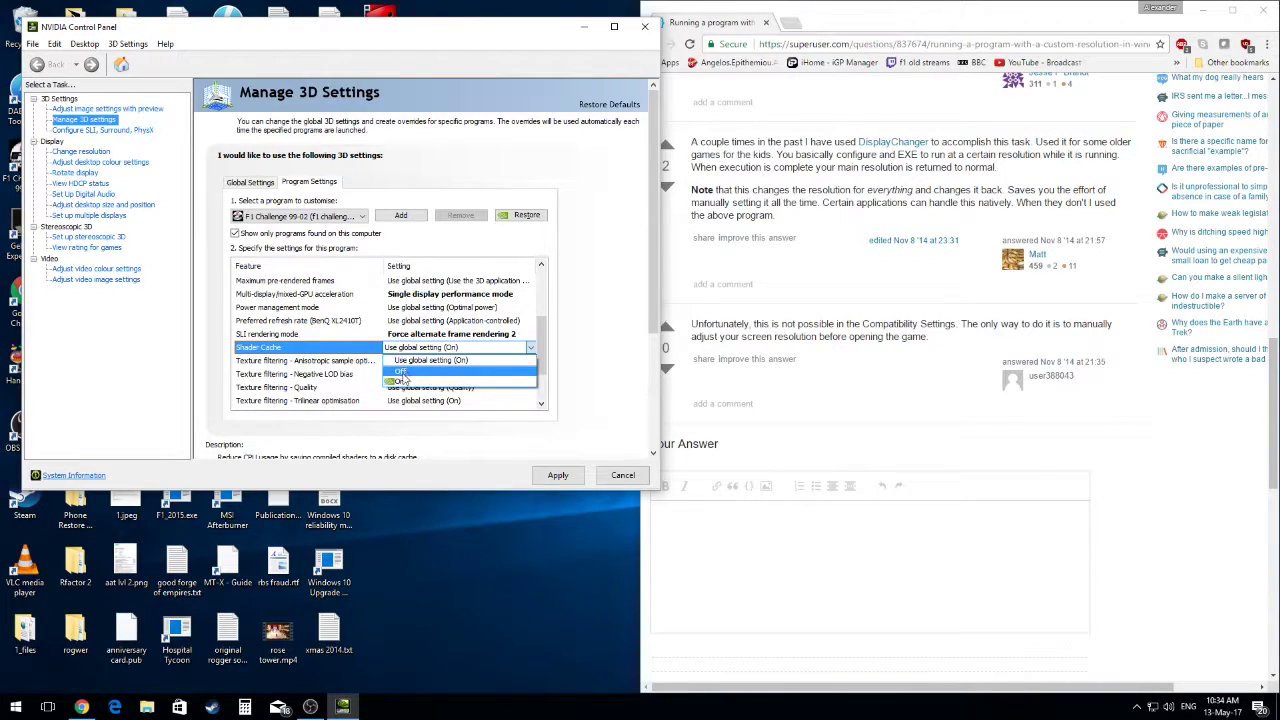
left_click(211, 347)
left_click(440, 361)
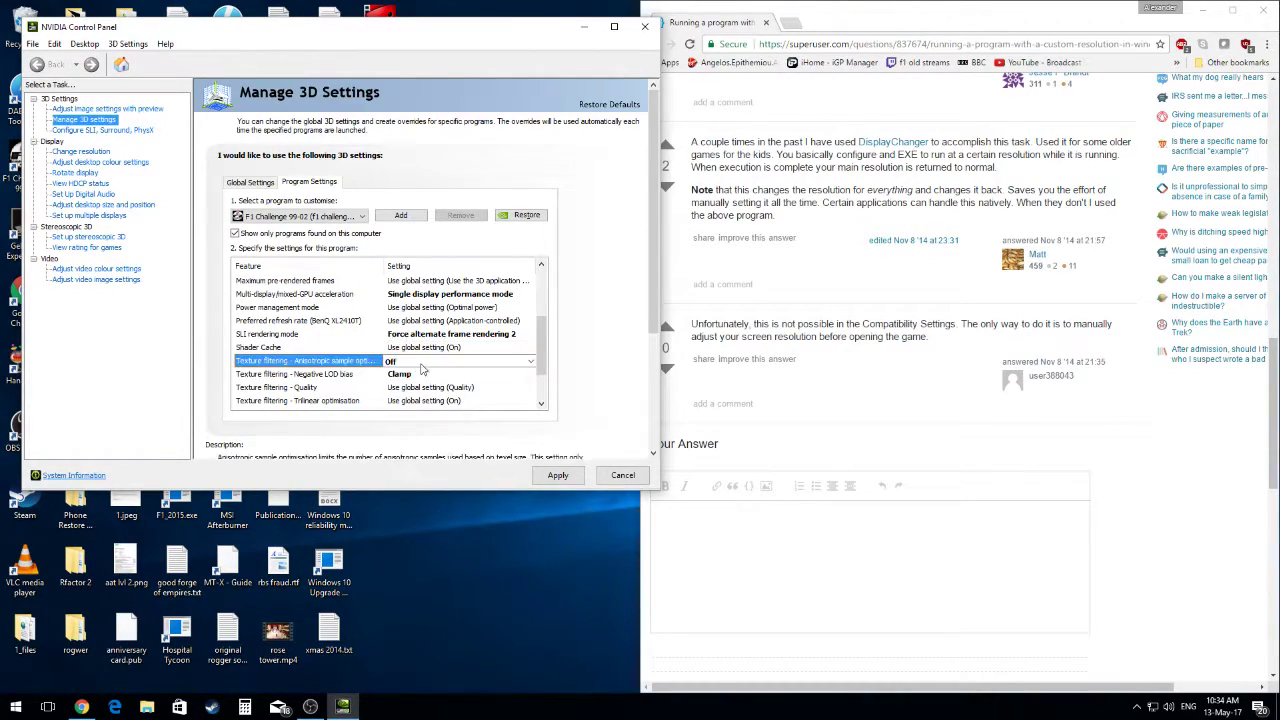
left_click(430, 397)
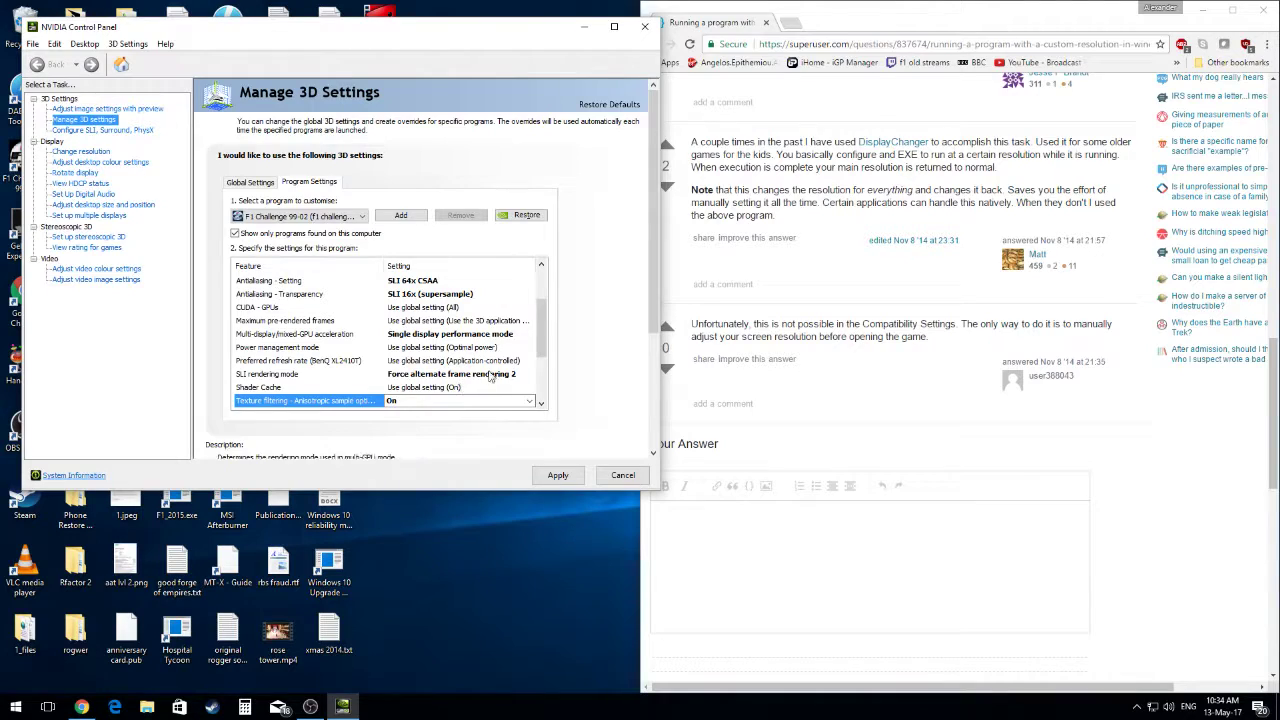
Set Texture filtering - Quality to High quality for F1 Challenge 99-02
scroll(540, 406, "up", 2)
scroll(540, 406, "down", 3)
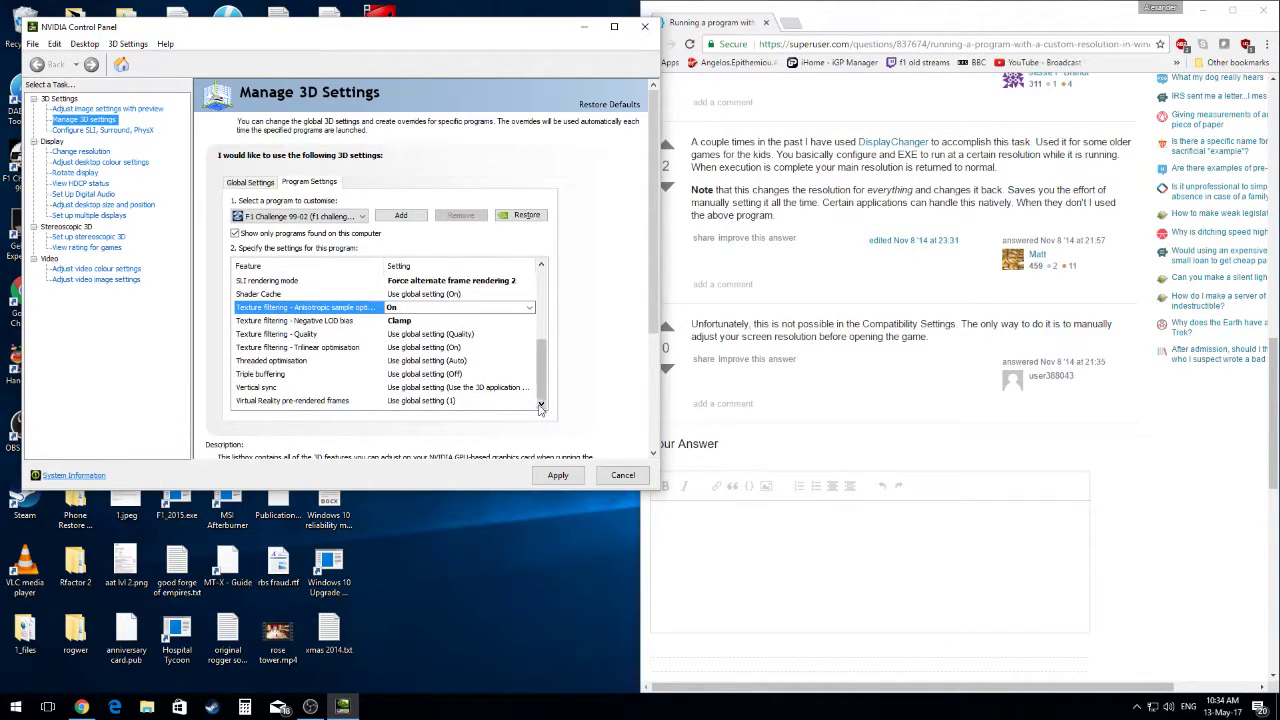
left_click_drag(646, 337, 647, 410)
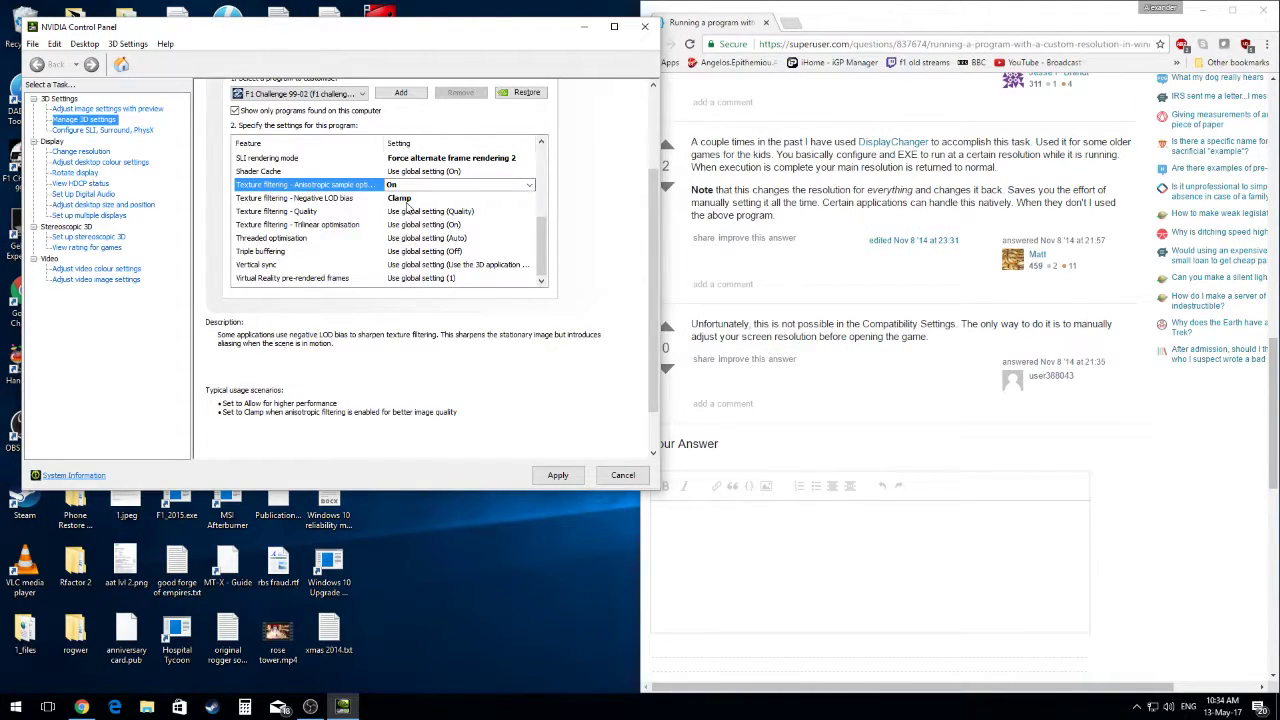
left_click(410, 212)
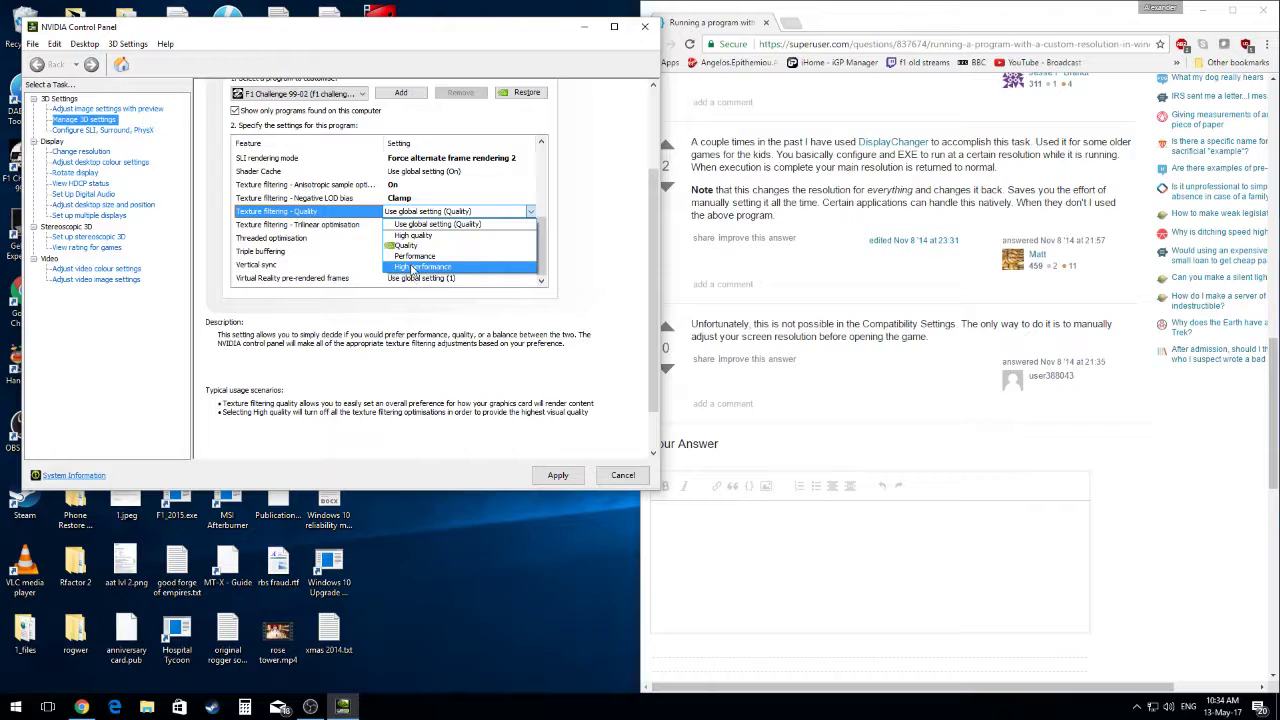
left_click(414, 235)
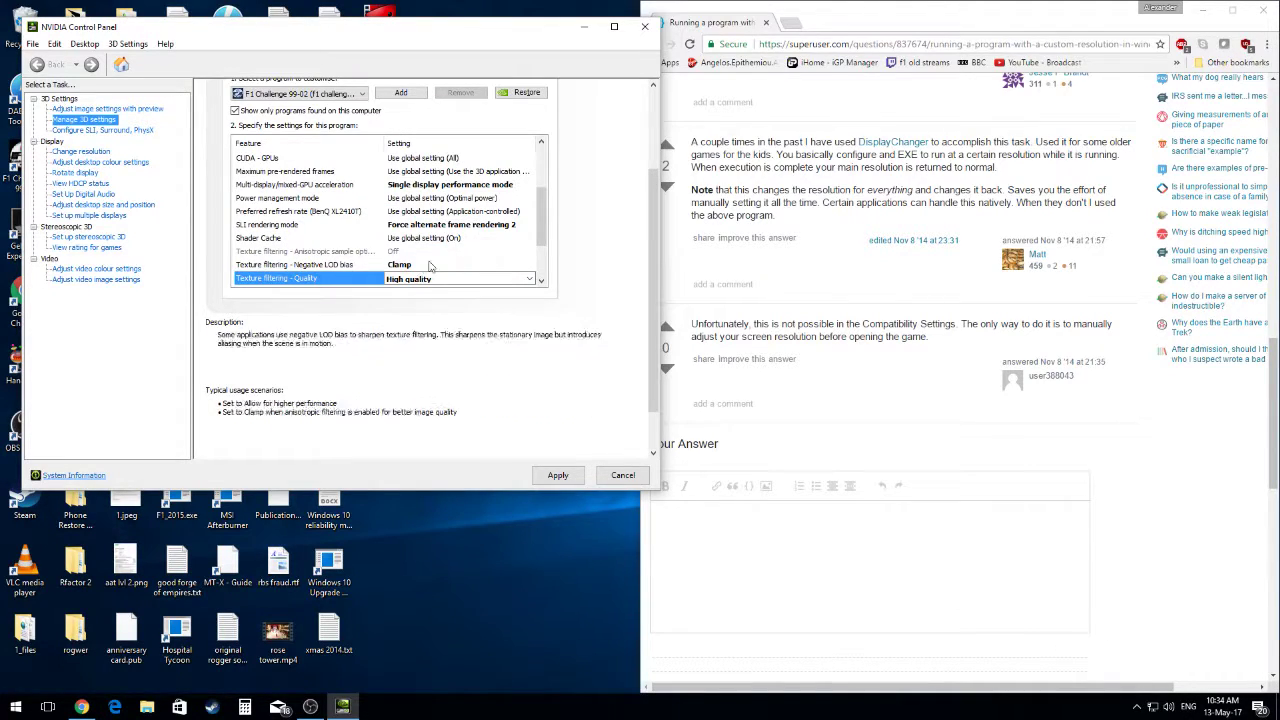
Review the Threaded optimisation setting and set Vertical sync to On (smooth) for F1 Challenge 99-02
scroll(412, 255, "down", 2)
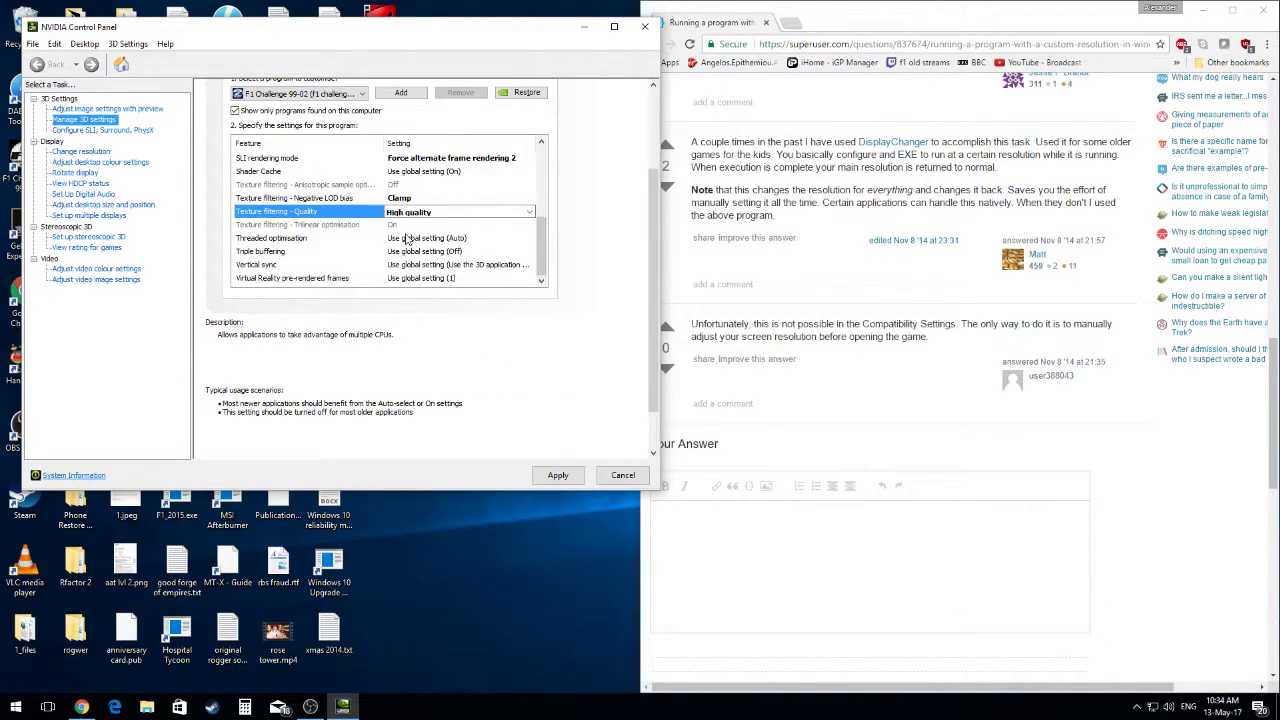
left_click(407, 238)
left_click(278, 242)
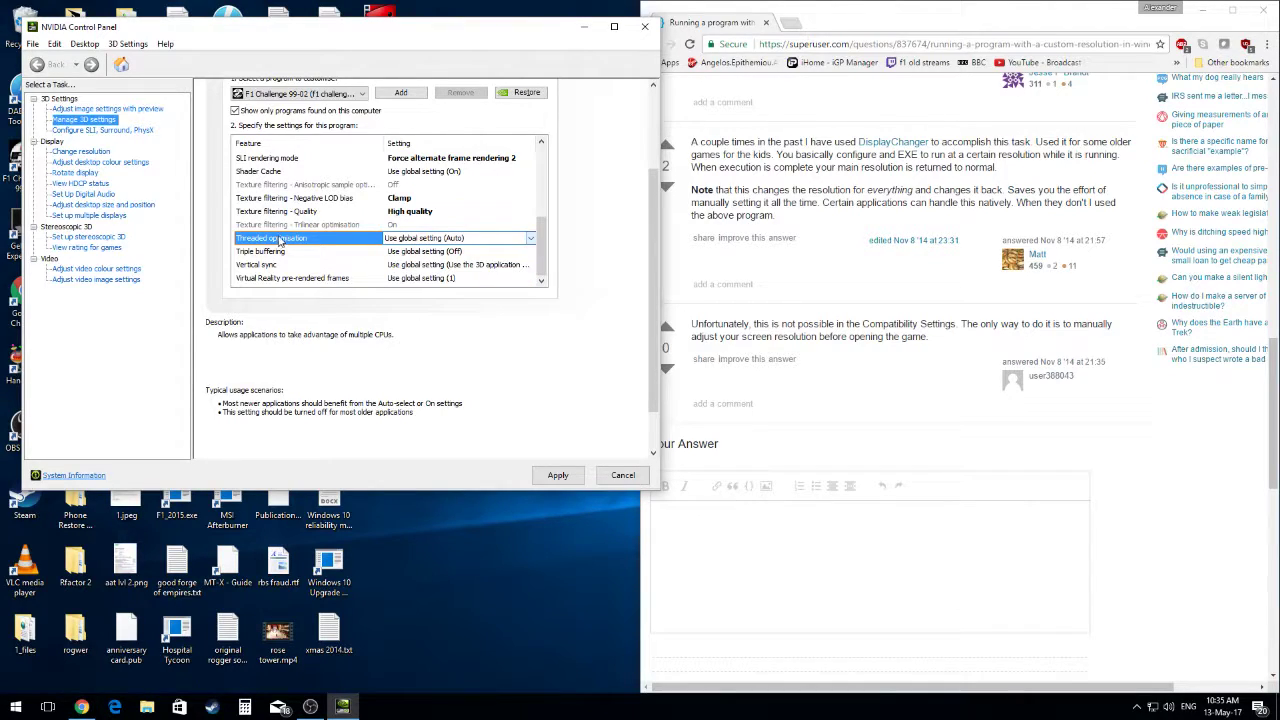
left_click(429, 266)
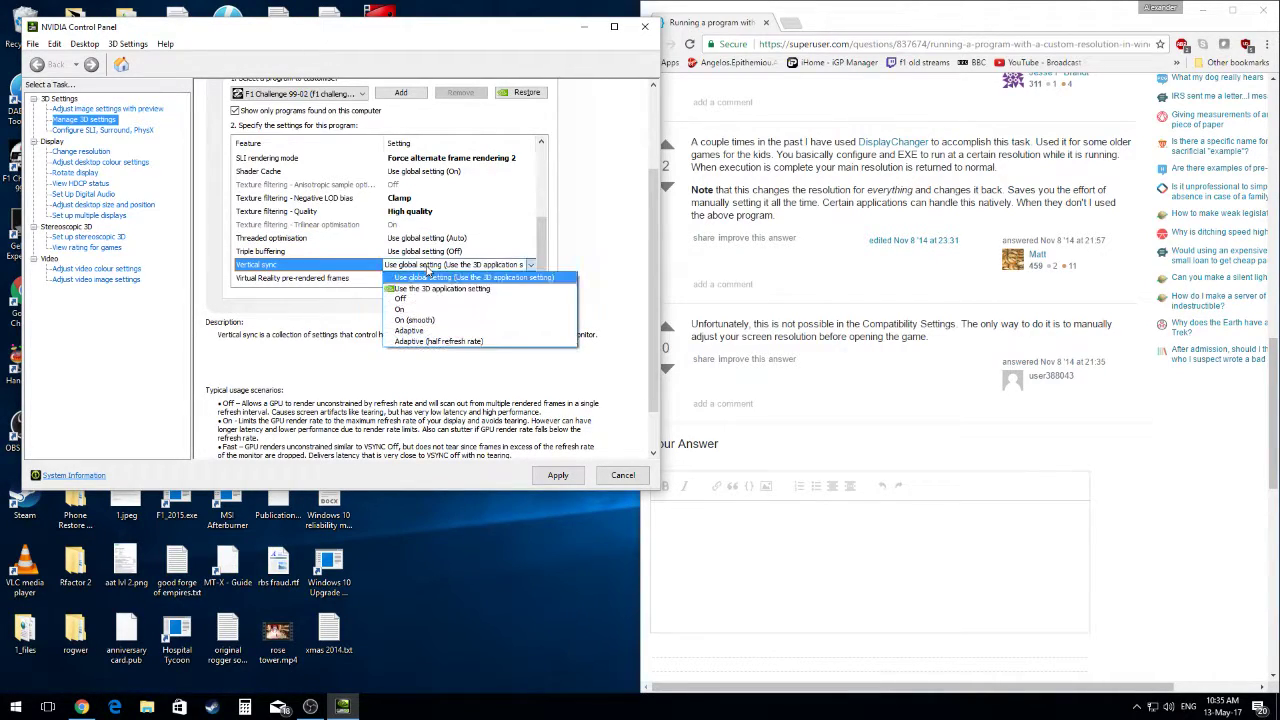
left_click(454, 320)
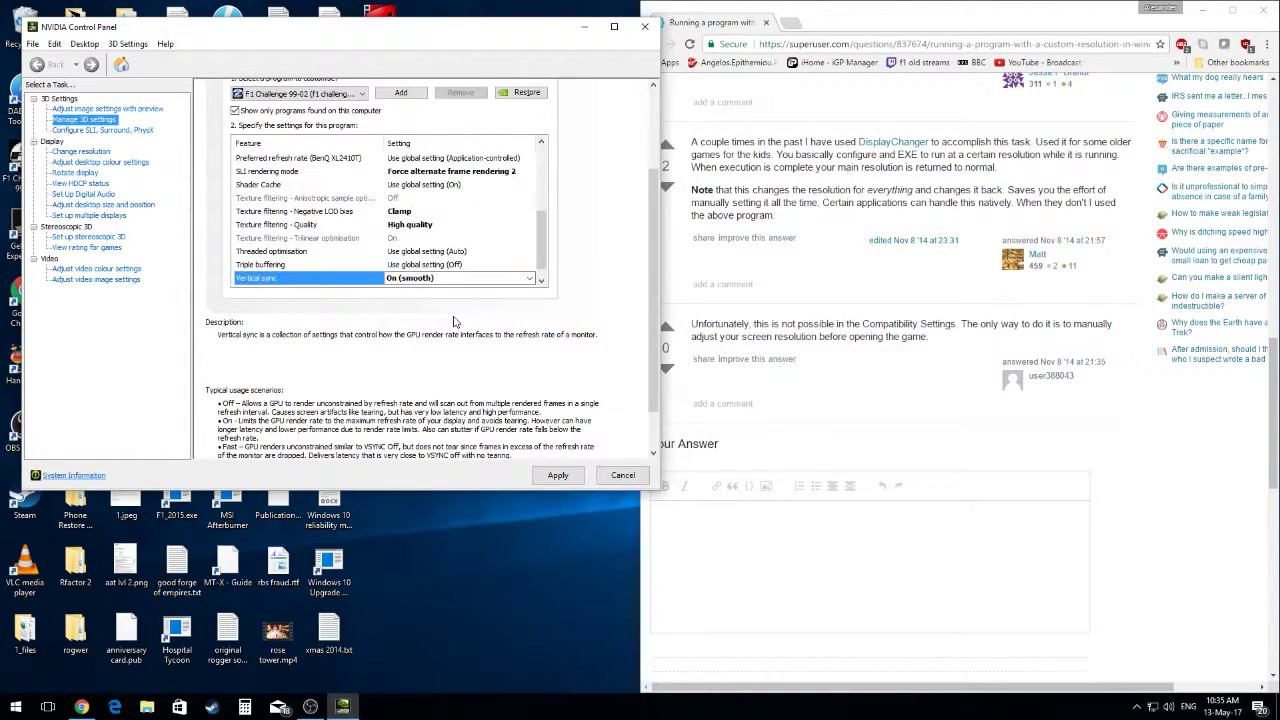
Apply the F1 Challenge 99-02 program settings, review the whole feature list and close the NVIDIA Control Panel
left_click(541, 283)
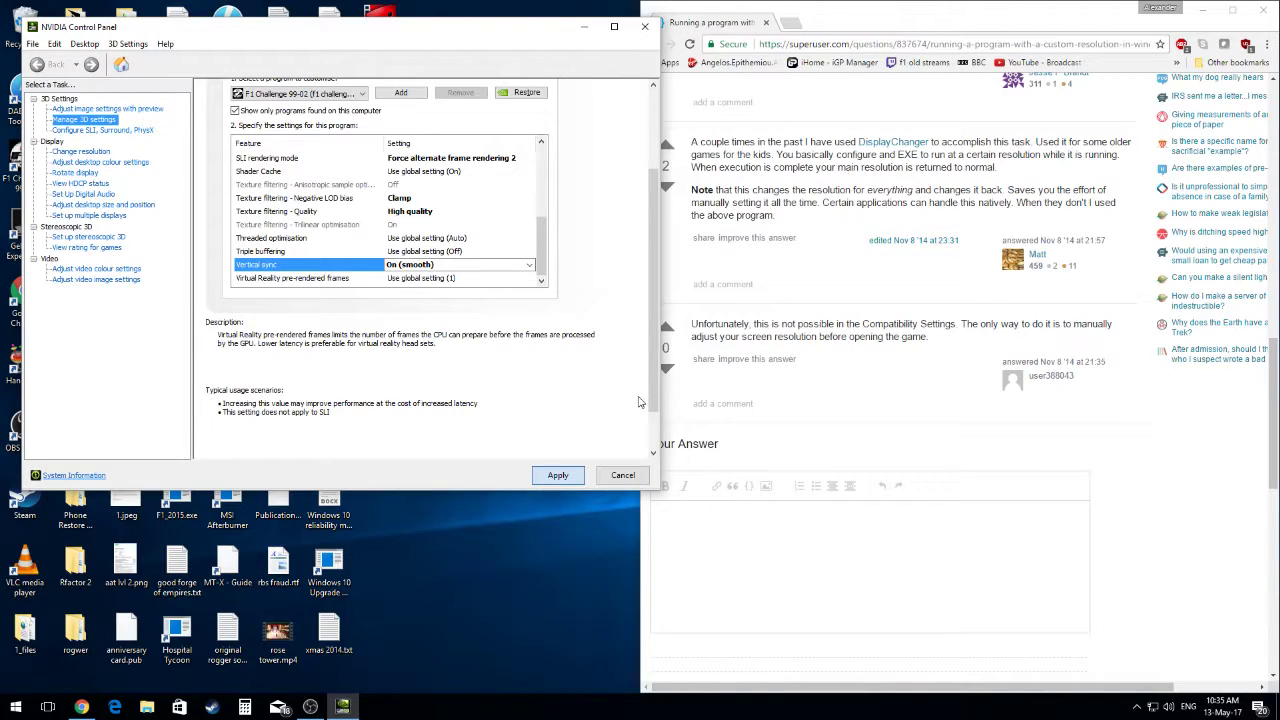
scroll(630, 380, "up", 3)
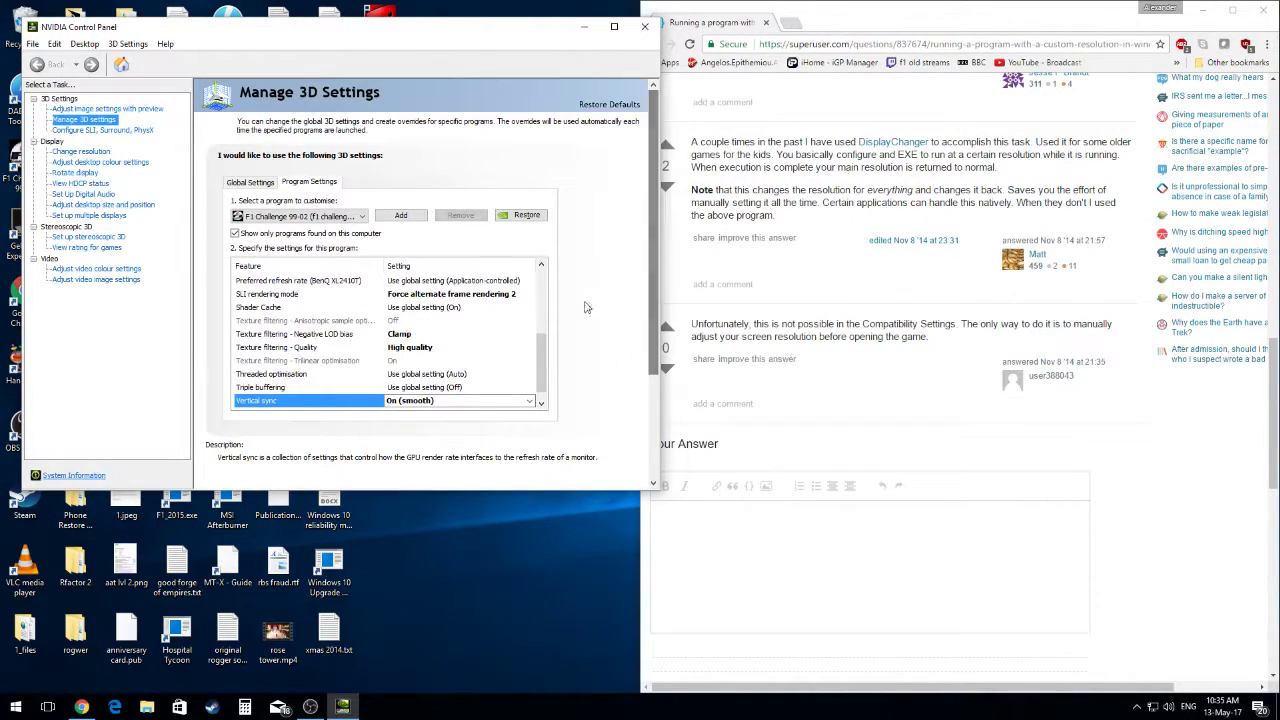
left_click_drag(540, 345, 547, 260)
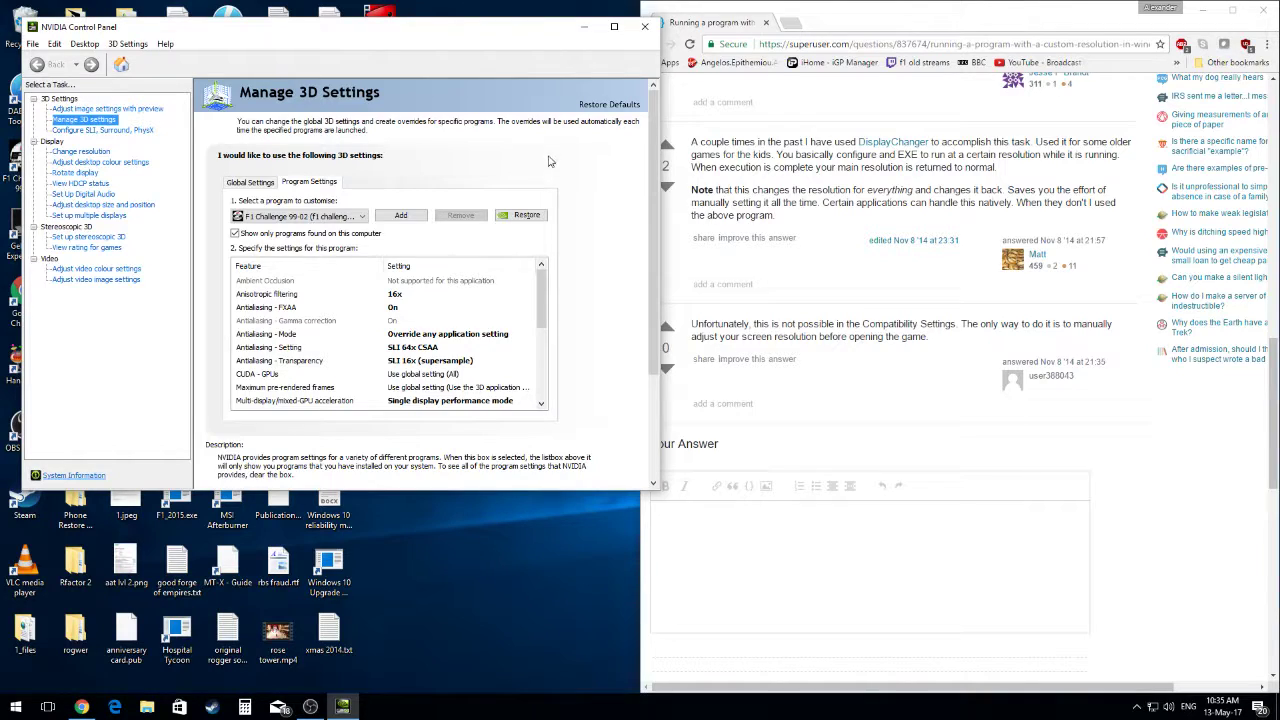
left_click(645, 26)
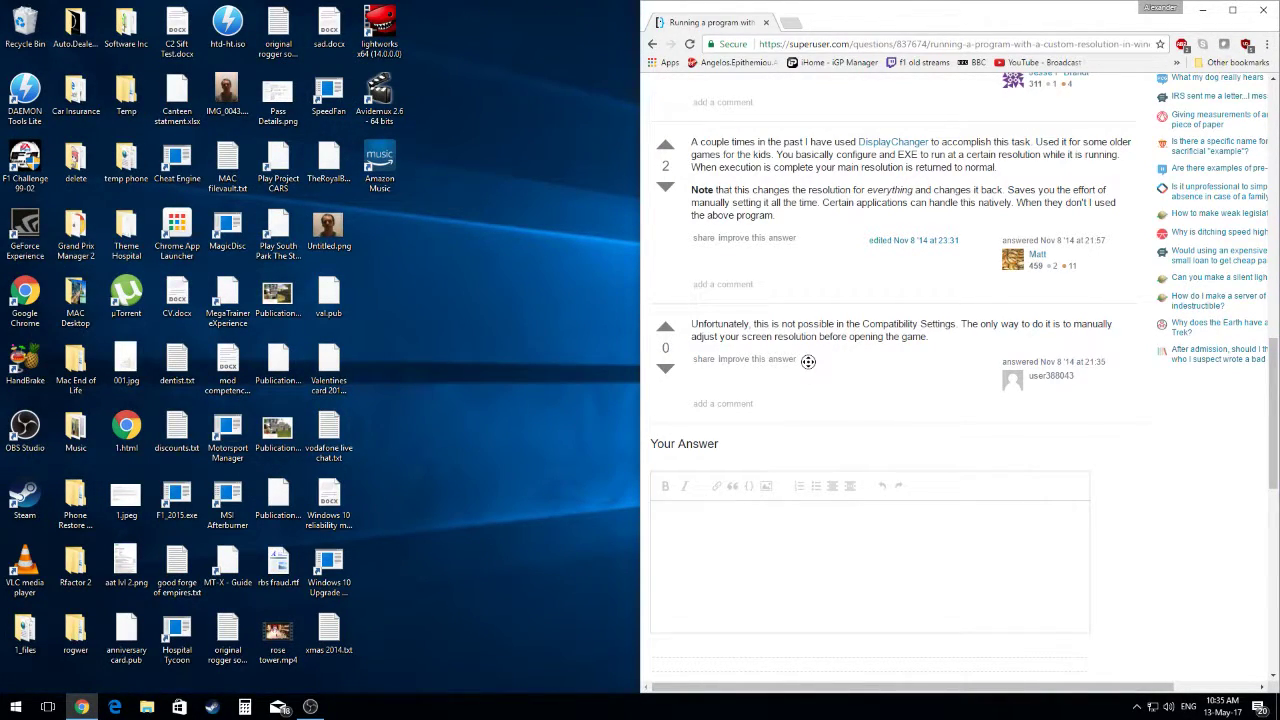
Read the Super User answers on running a program with a custom resolution, then return to the search results
scroll(790, 300, "up", 1)
scroll(786, 268, "up", 5)
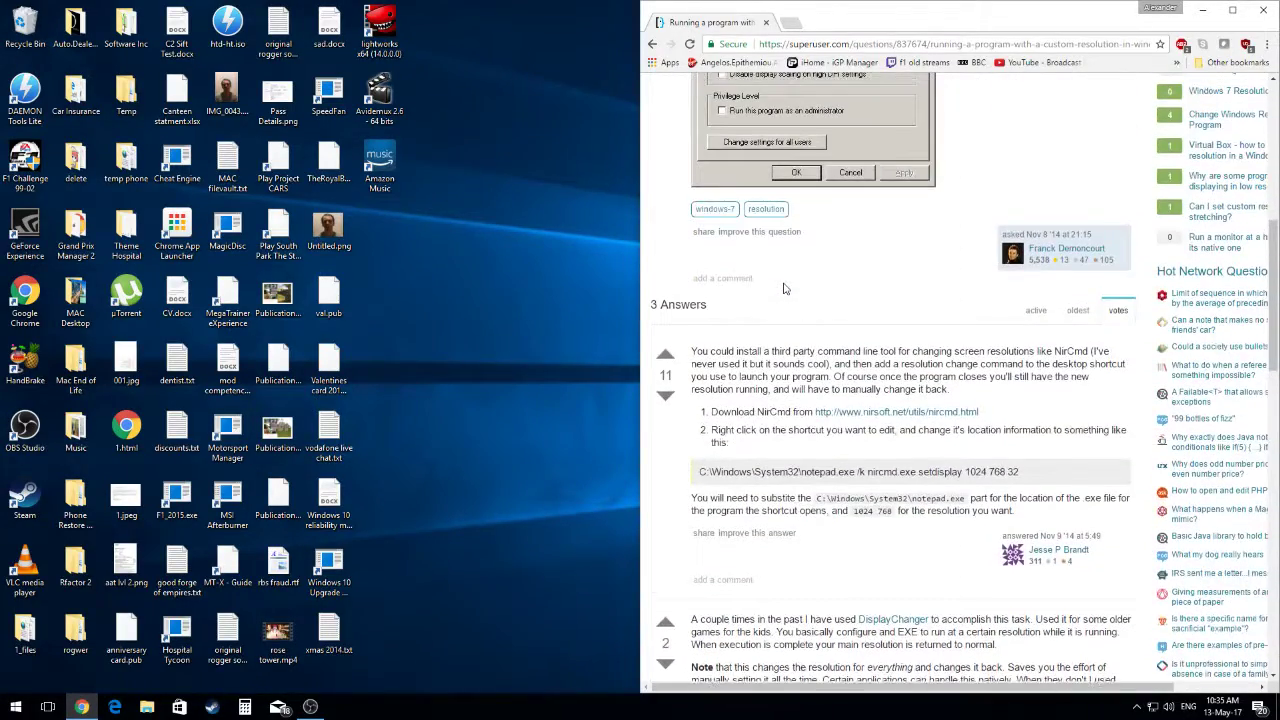
scroll(790, 290, "up", 5)
scroll(798, 304, "down", 6)
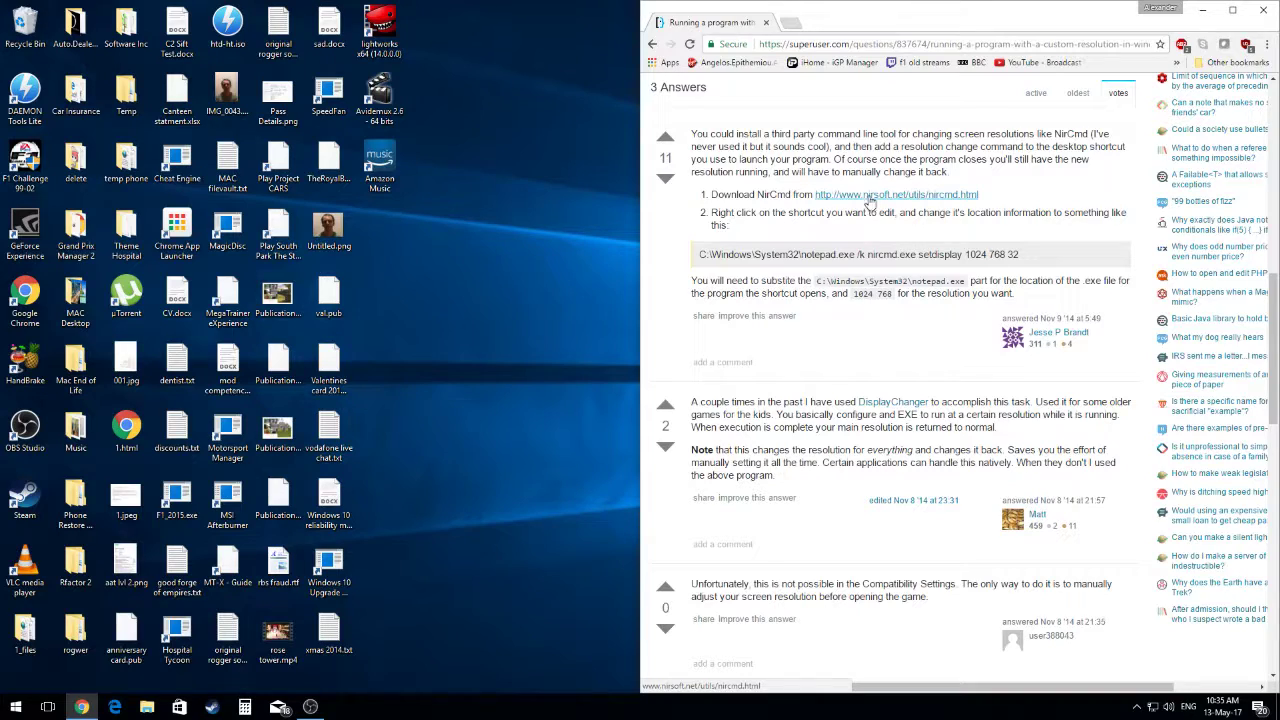
key("alt+Left")
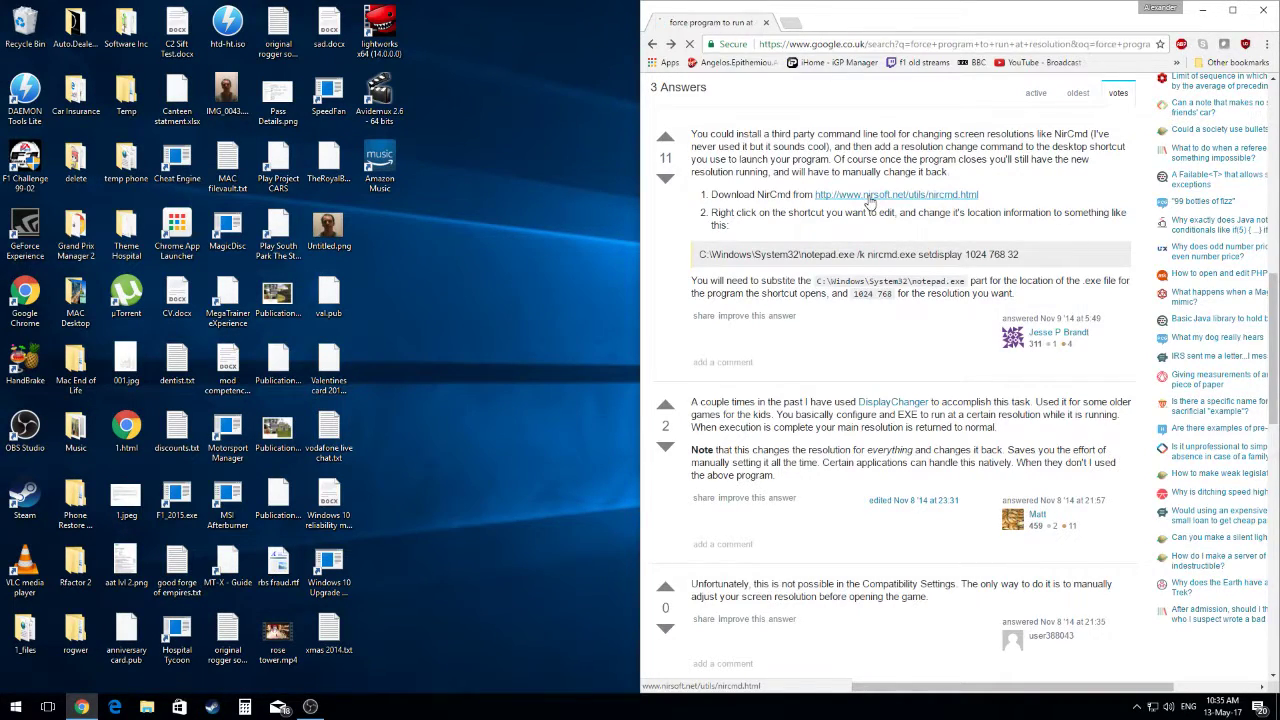
Read the answers in the Super User thread "Change Windows Resolution for Certain Program" and return to the search results
left_click(857, 264)
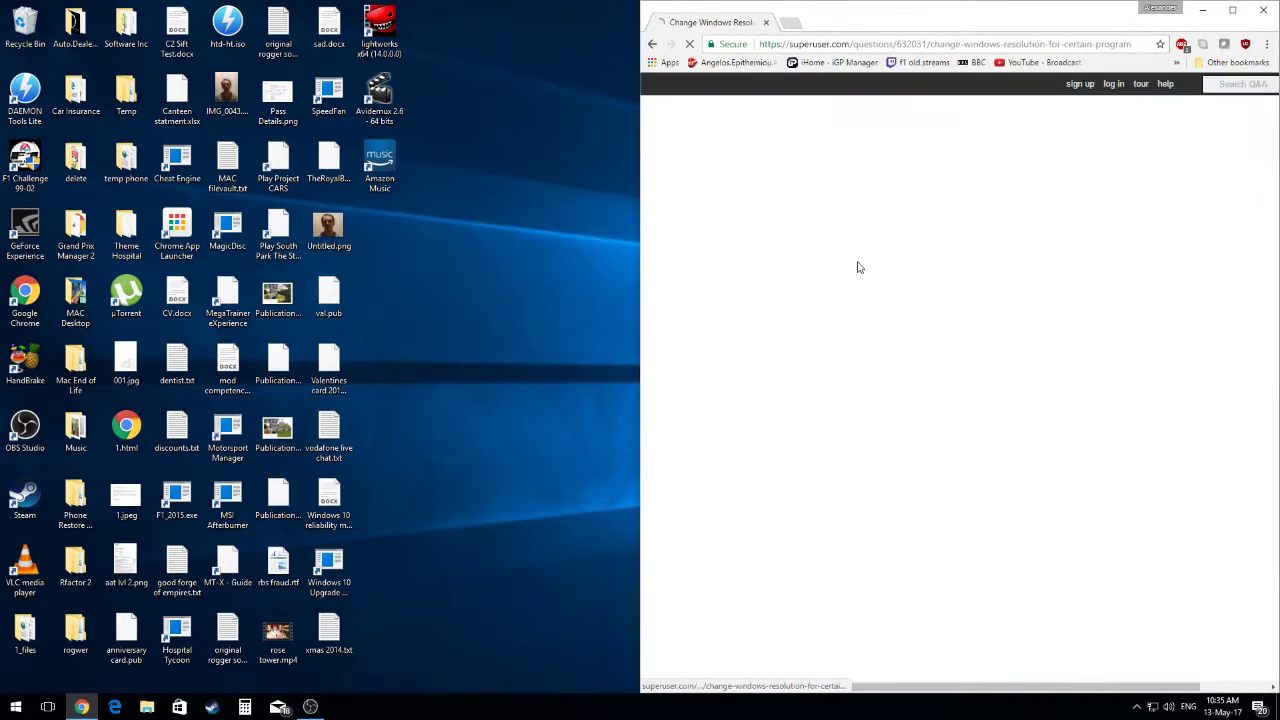
scroll(865, 391, "down", 2)
scroll(865, 391, "down", 2)
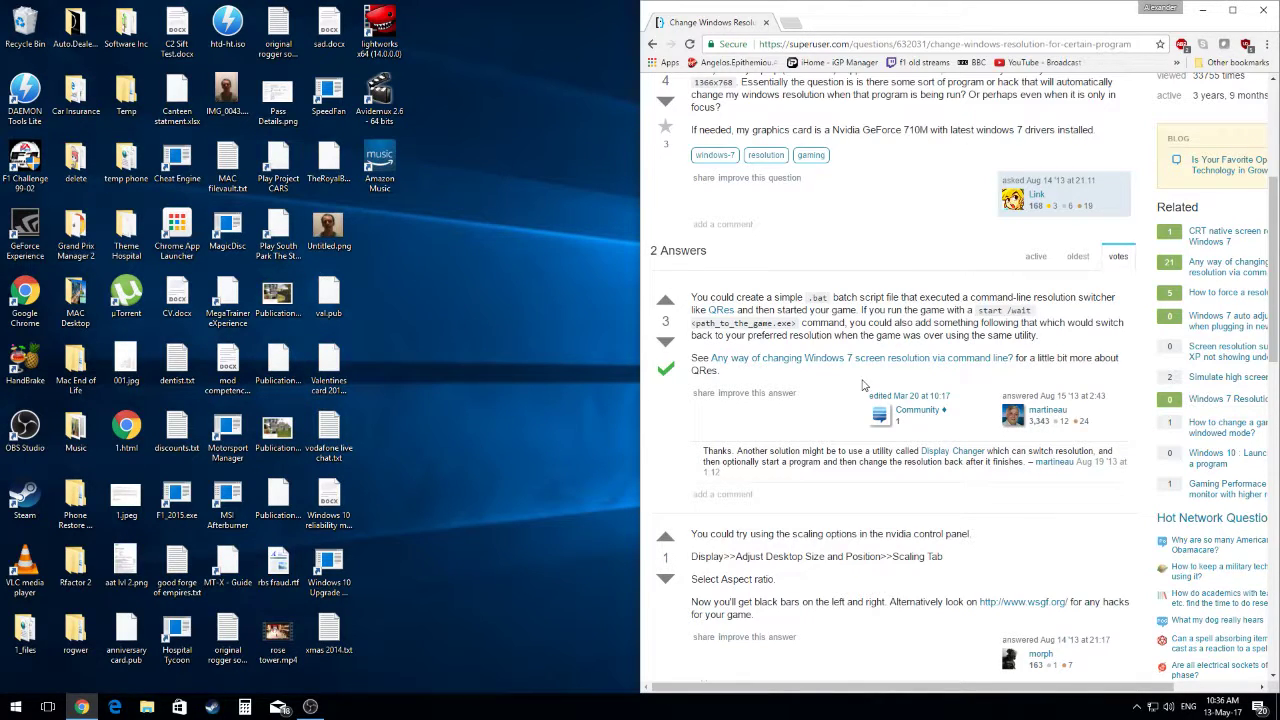
scroll(840, 395, "down", 2)
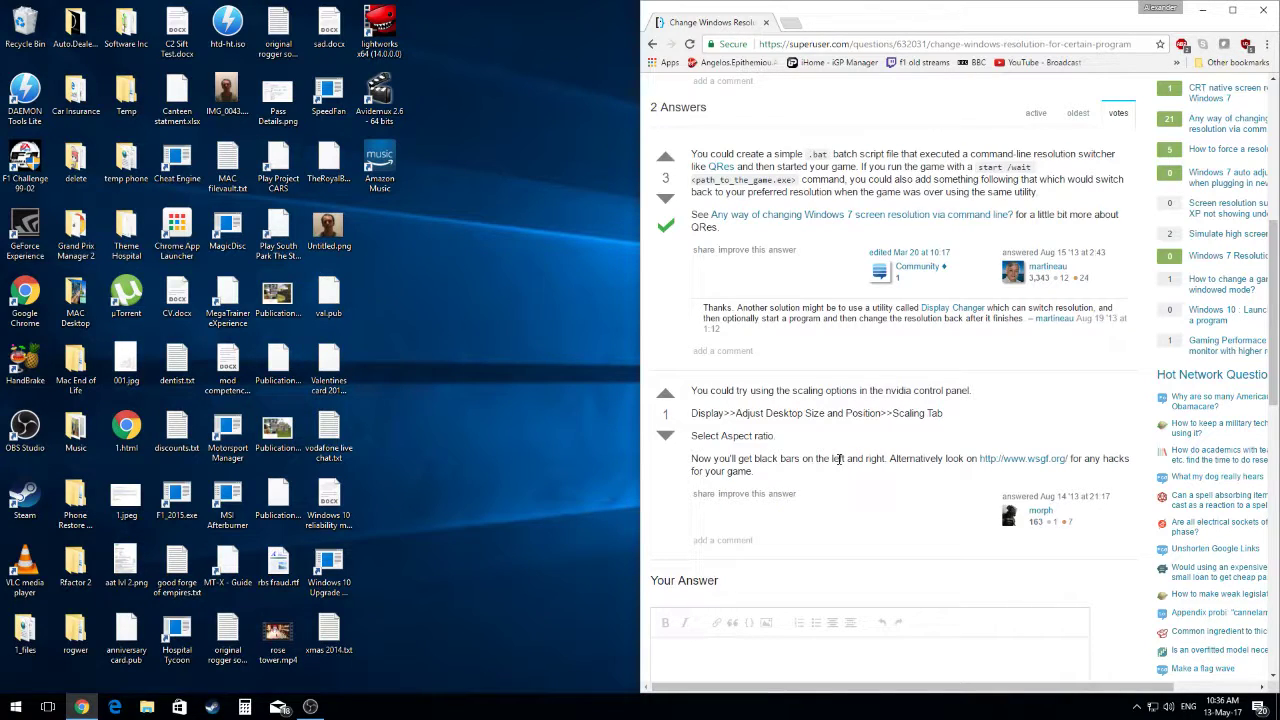
scroll(838, 458, "down", 3)
key("alt+Left")
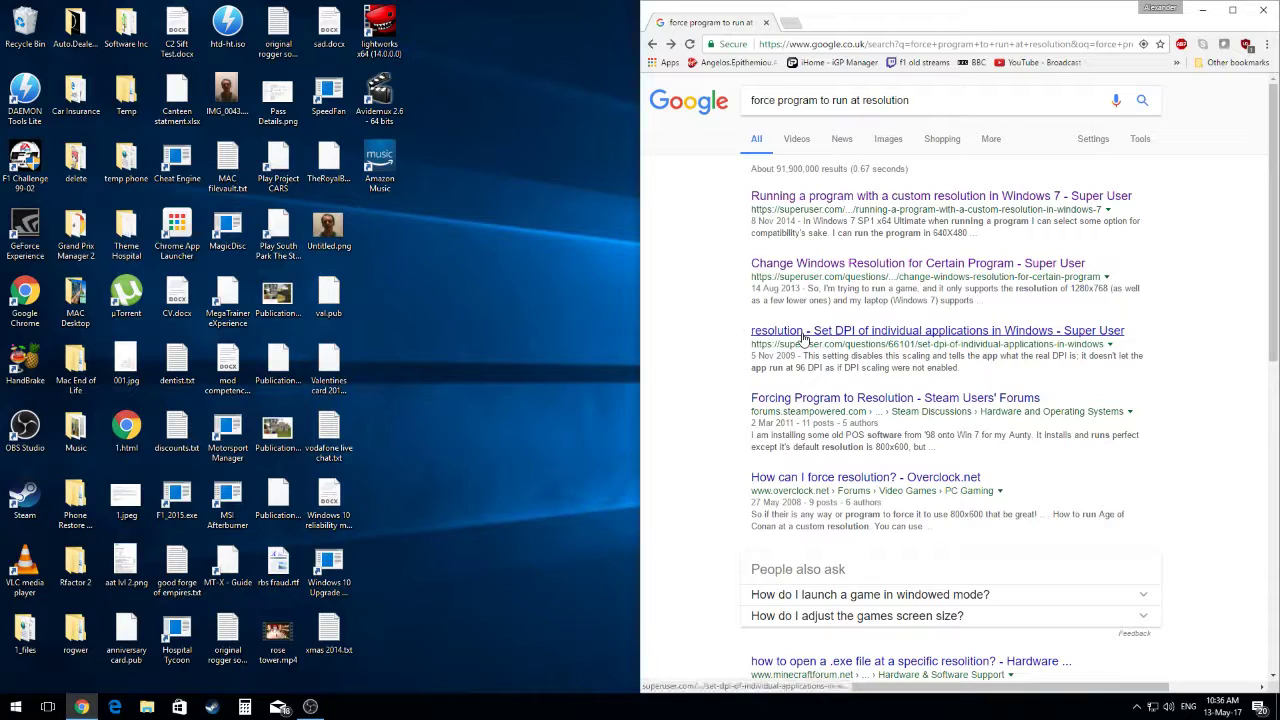
Read the Steam Users' Forums thread "Forcing Program to Resolution" and the Overclock.net thread "How can I force resolution?"
left_click(808, 398)
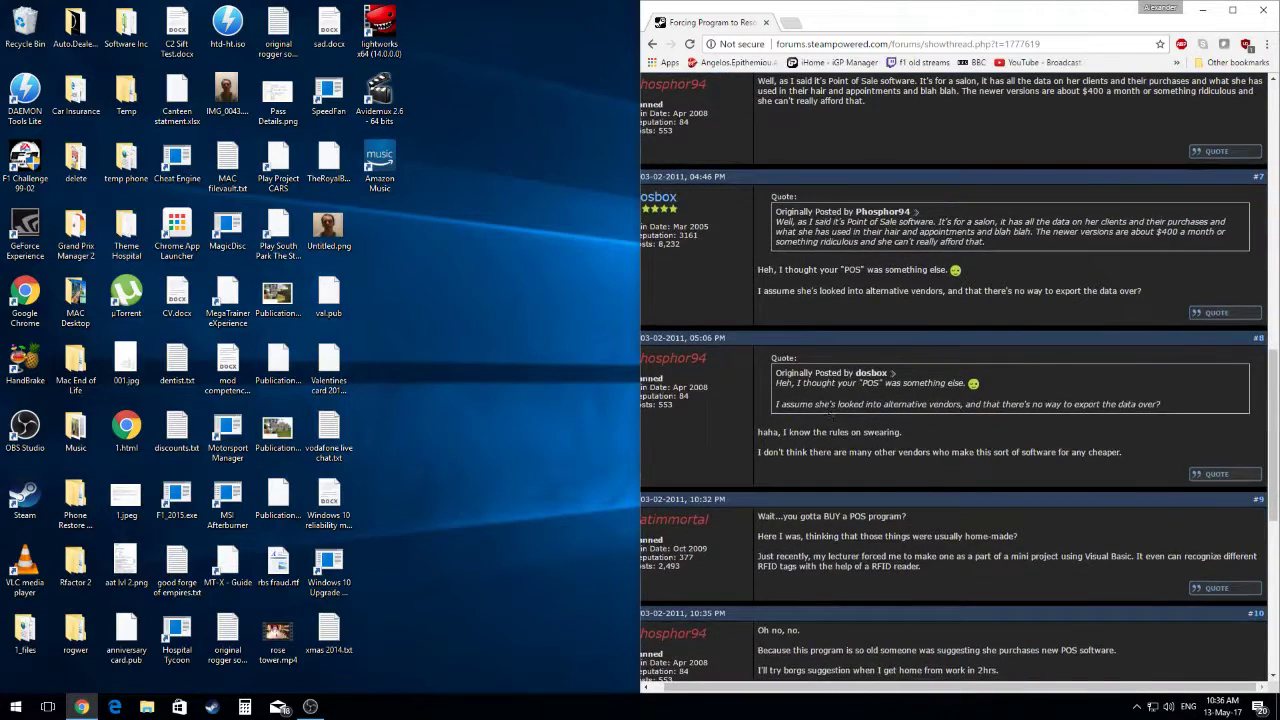
key("alt+Left")
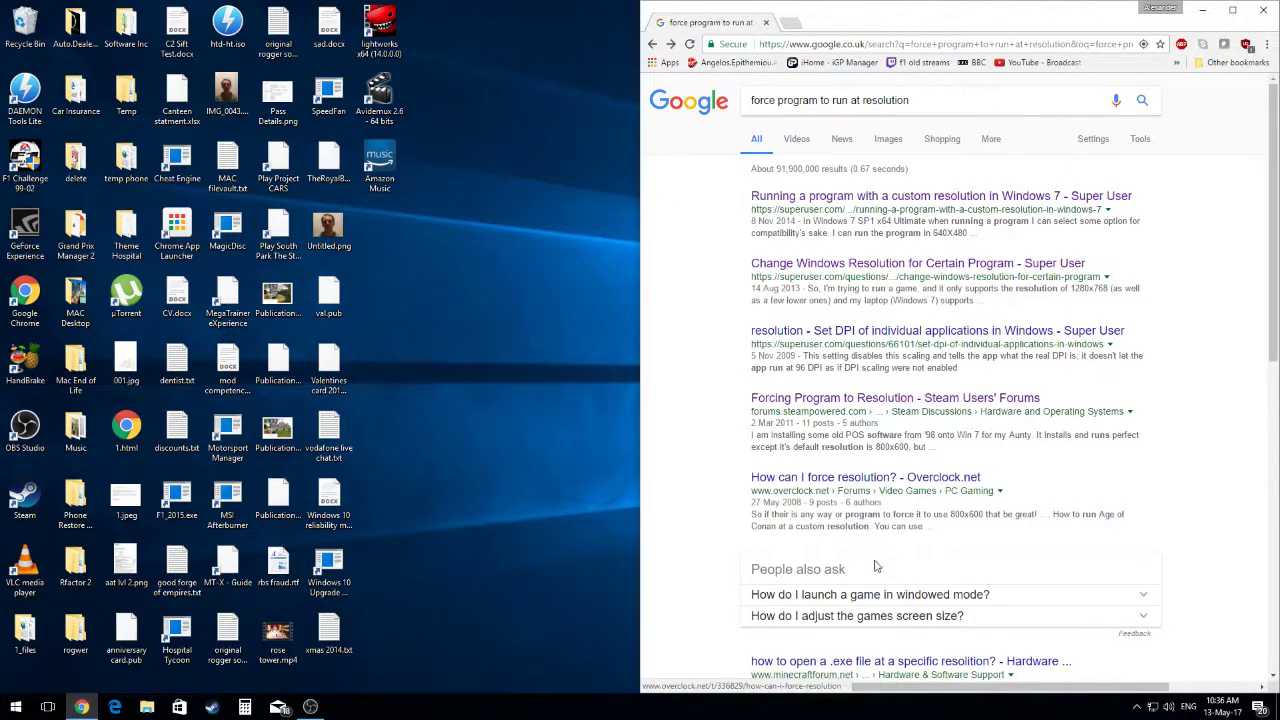
left_click(856, 476)
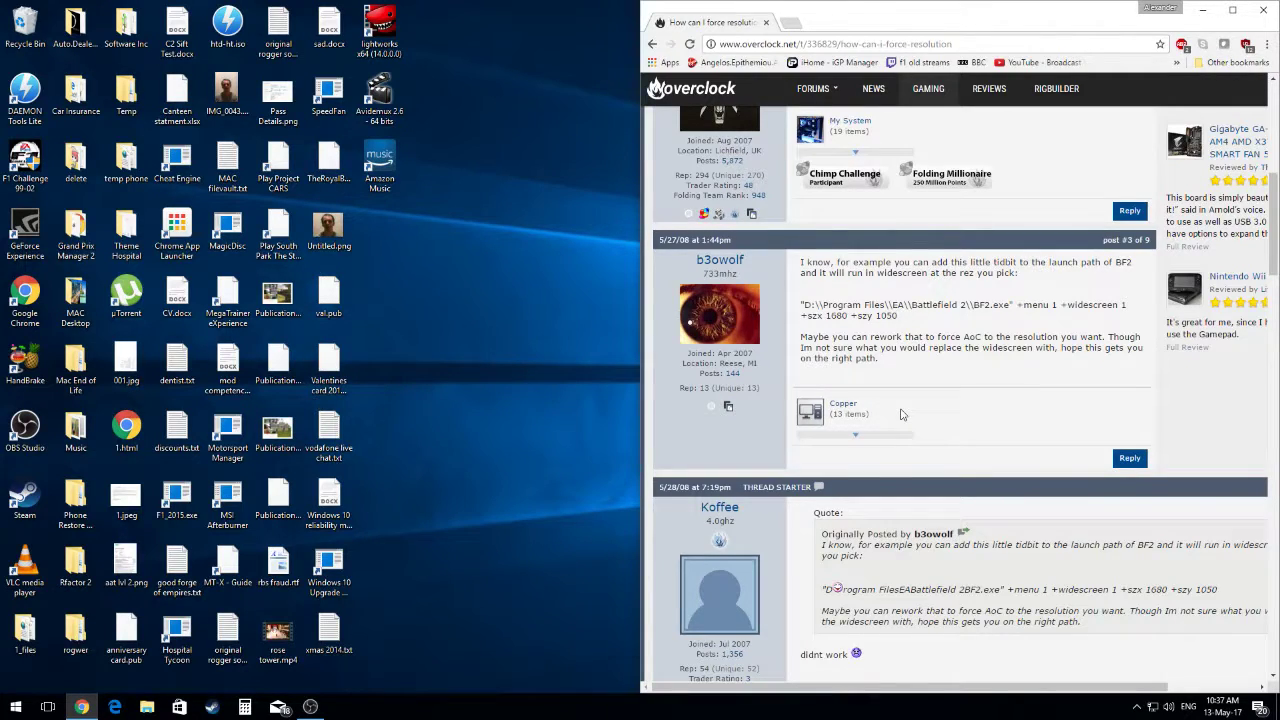
Open the Minecraft Forum thread on opening an .exe at a specific resolution and read its shortcut-target suggestion
key("alt+Left")
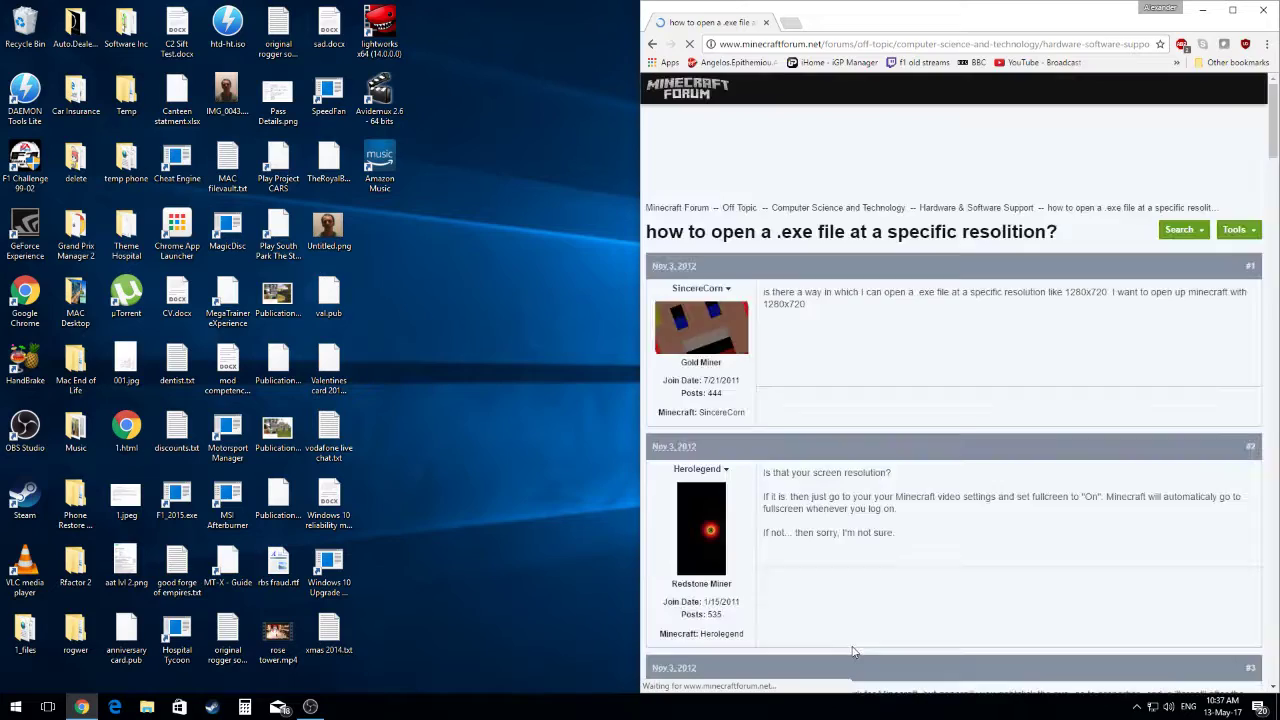
scroll(853, 450, "down", 3)
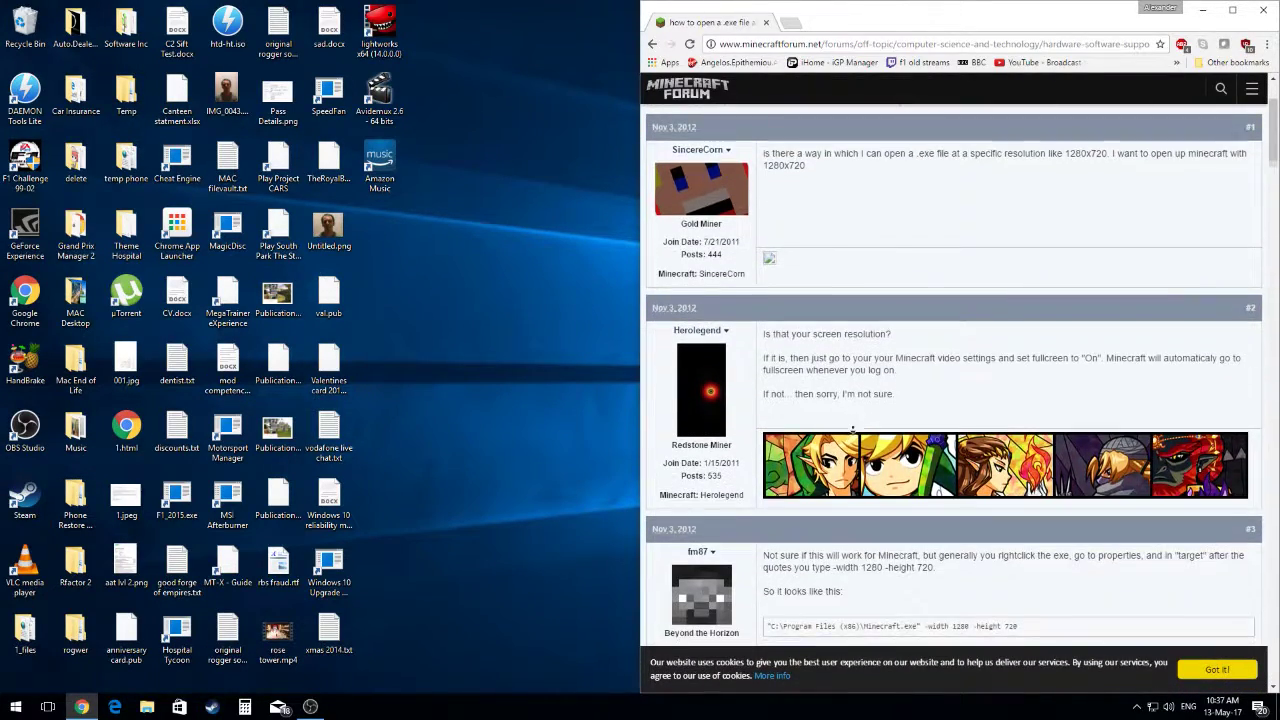
scroll(853, 420, "down", 2)
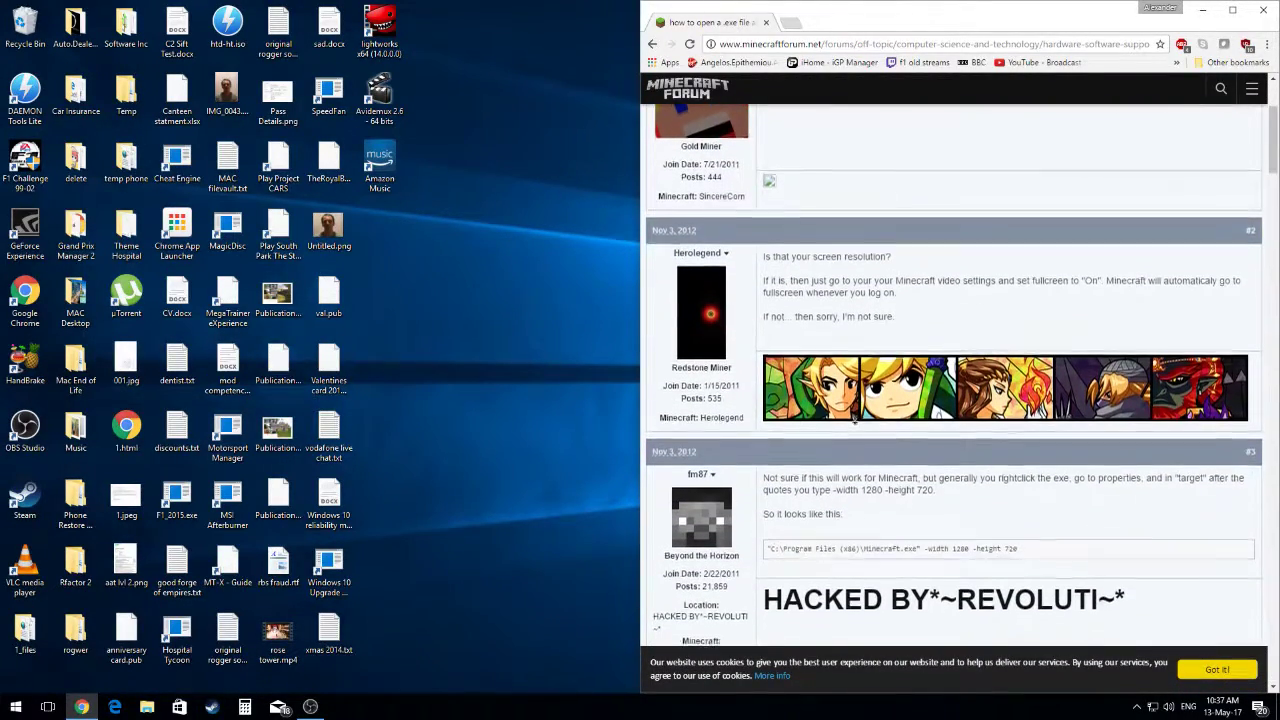
scroll(855, 420, "down", 2)
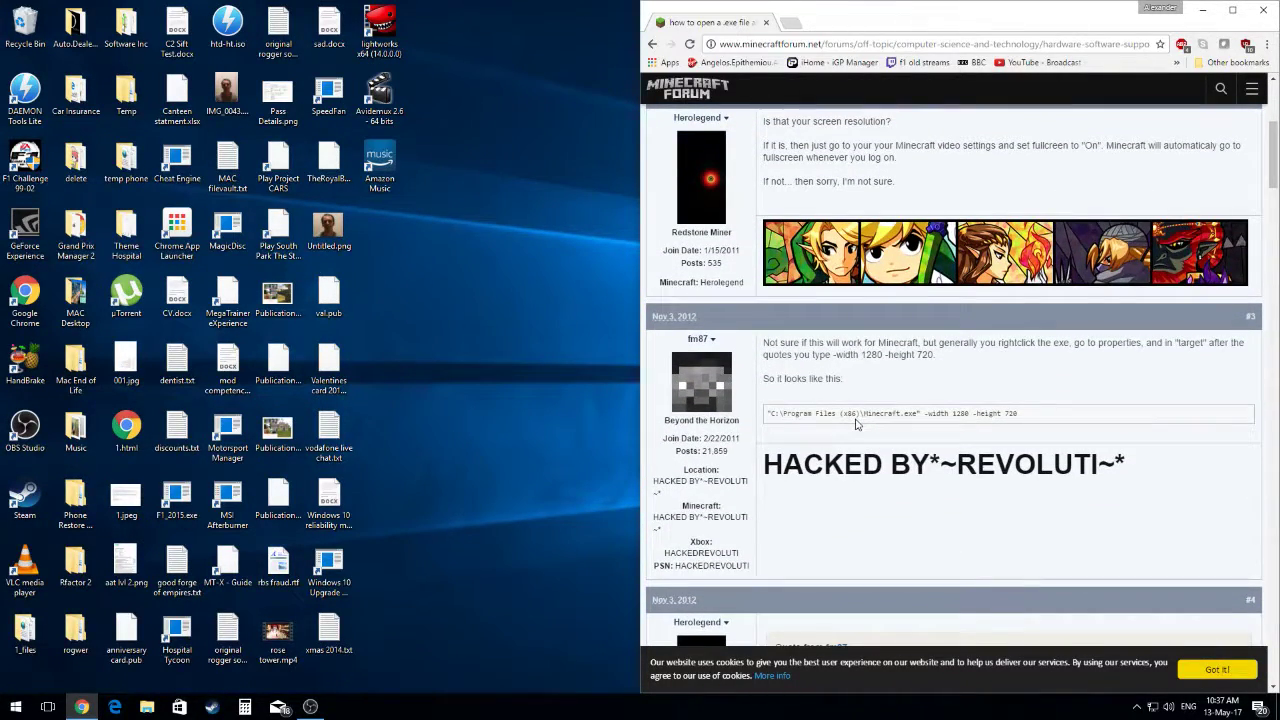
Append "-width 1920 -height 1080" to the target of the F1 Challenge 99-02 desktop shortcut and save it with administrator permission
right_click(31, 170)
left_click(70, 436)
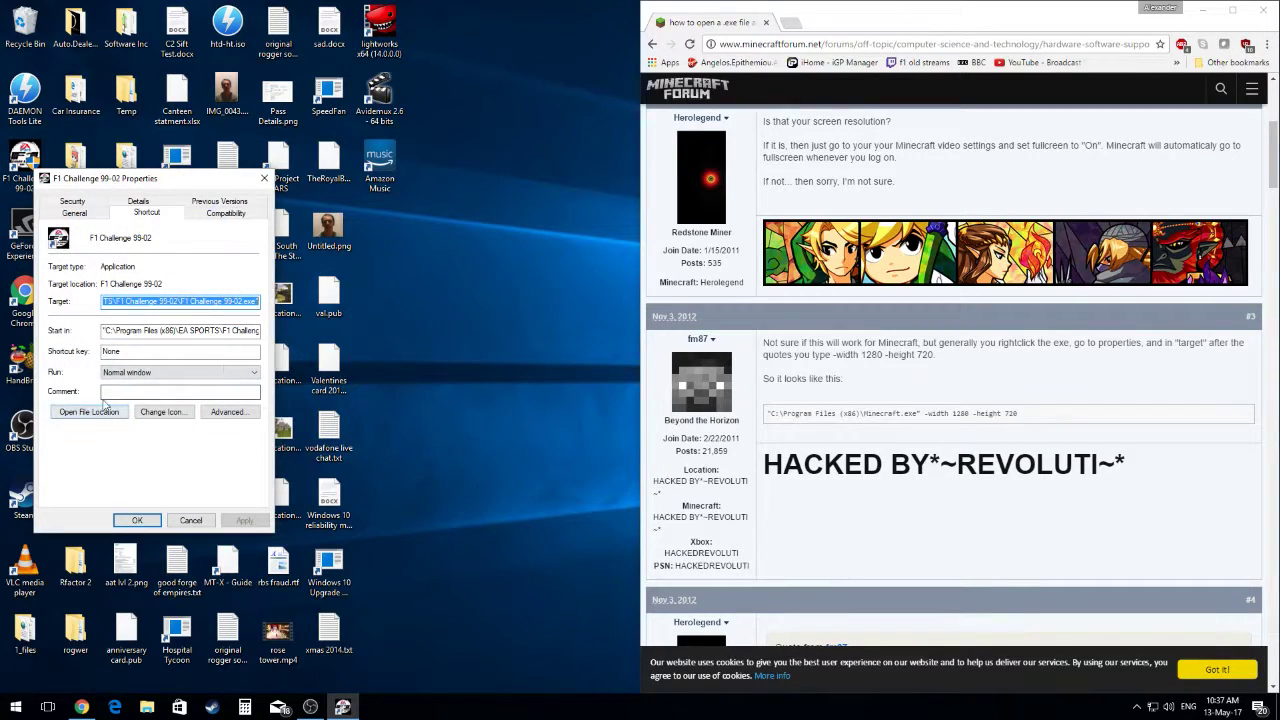
left_click_drag(157, 301, 302, 314)
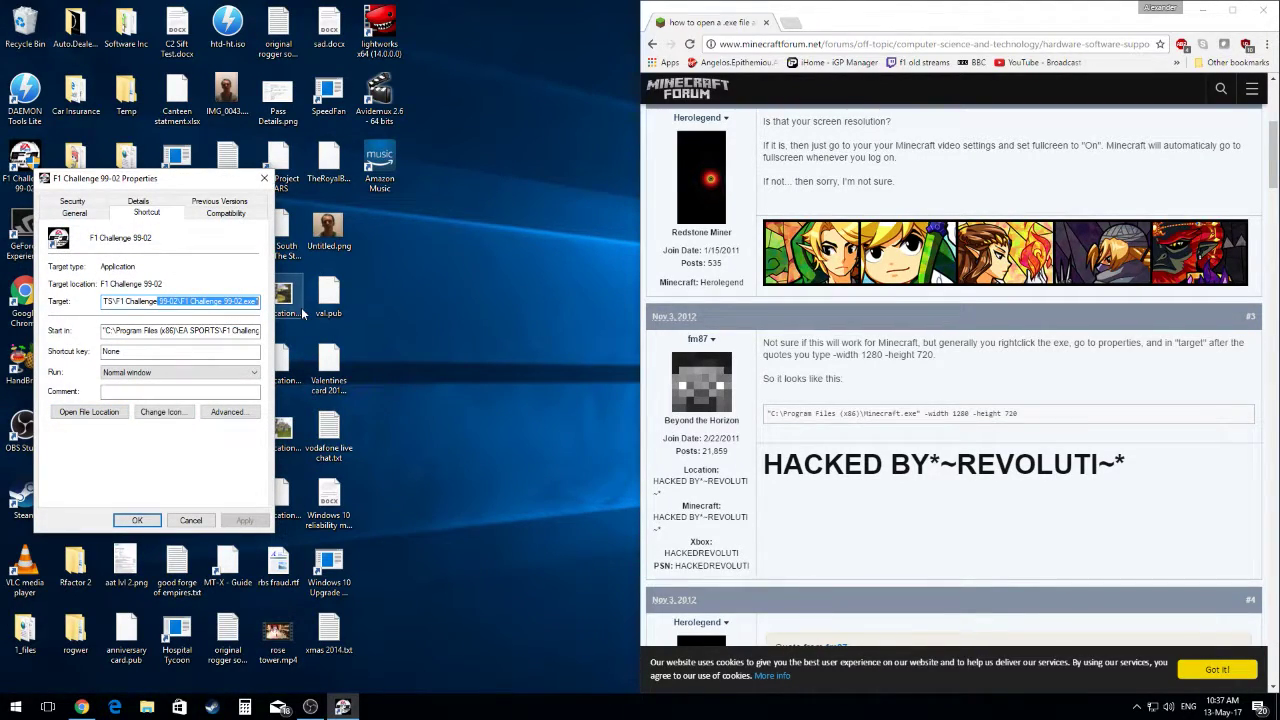
key("End")
type("-")
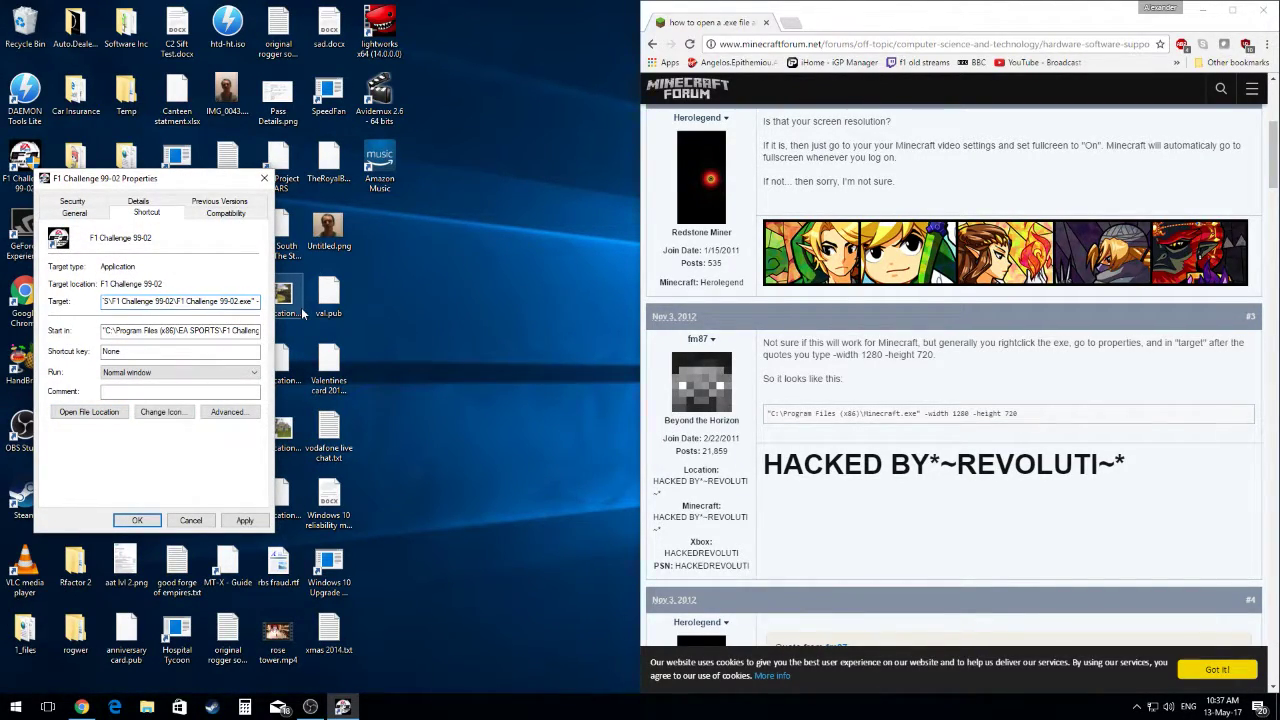
type("width")
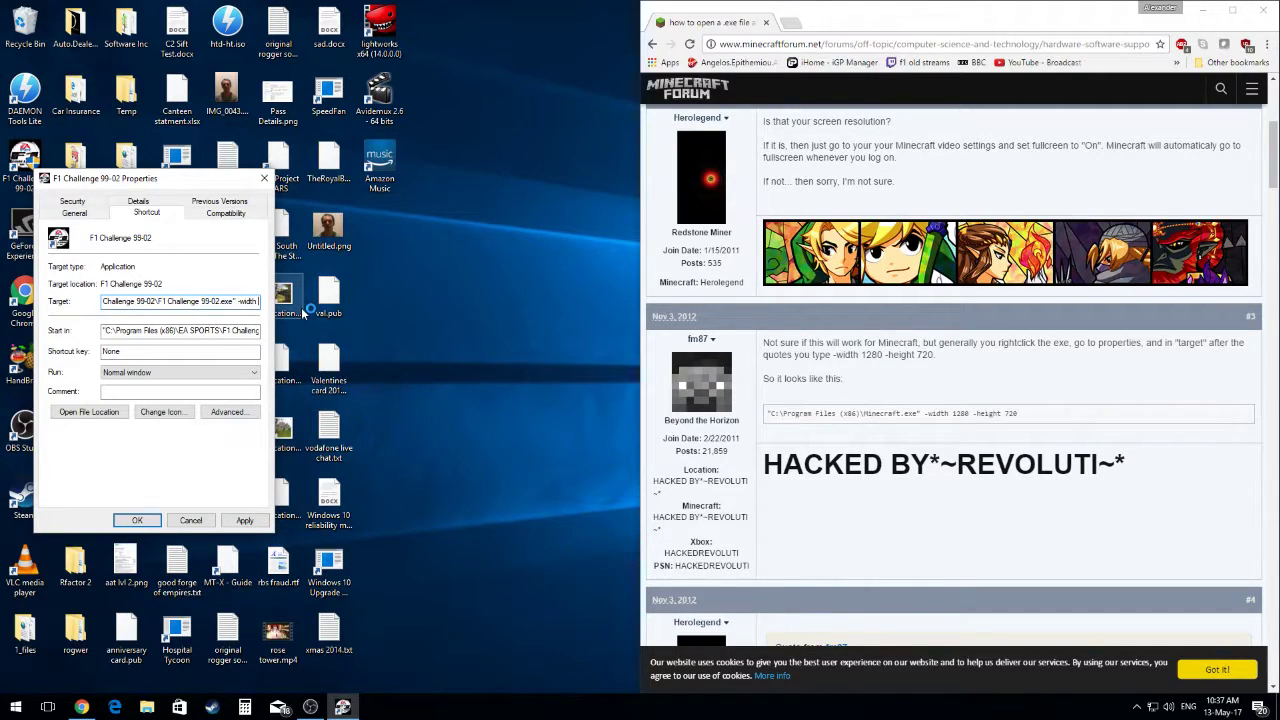
type(" 1920 -h")
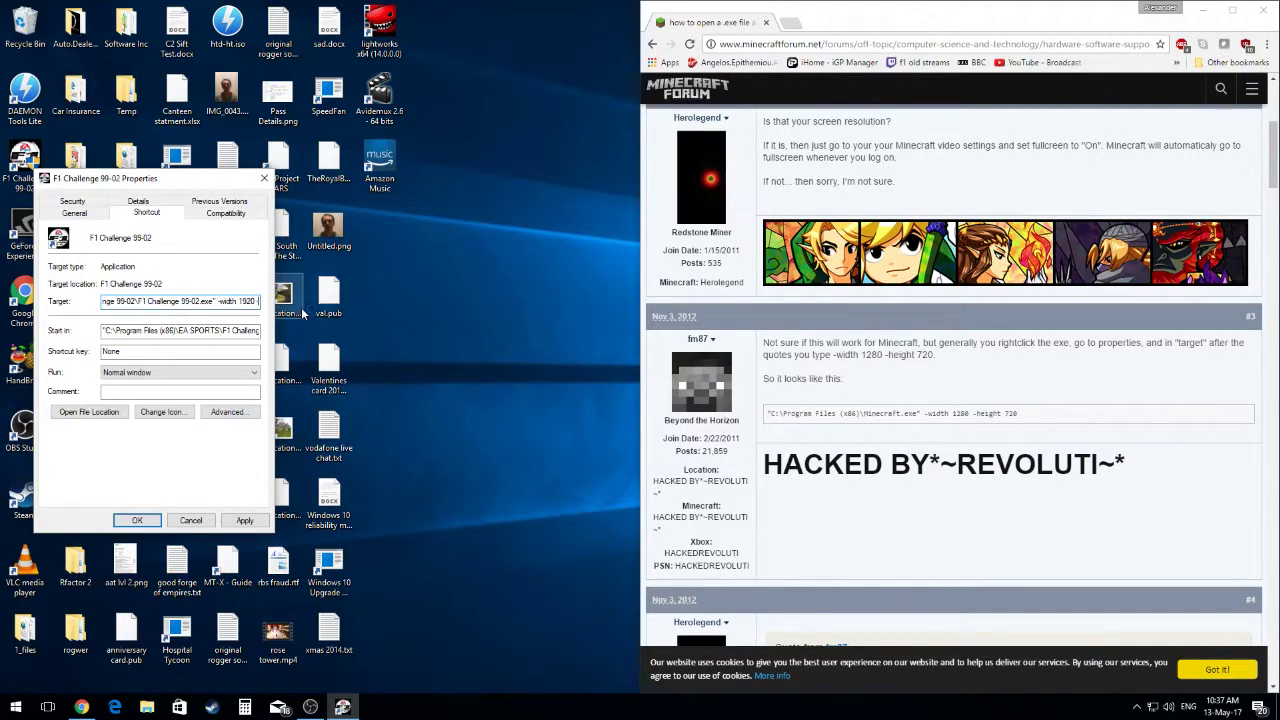
type("eight 1080")
left_click(244, 520)
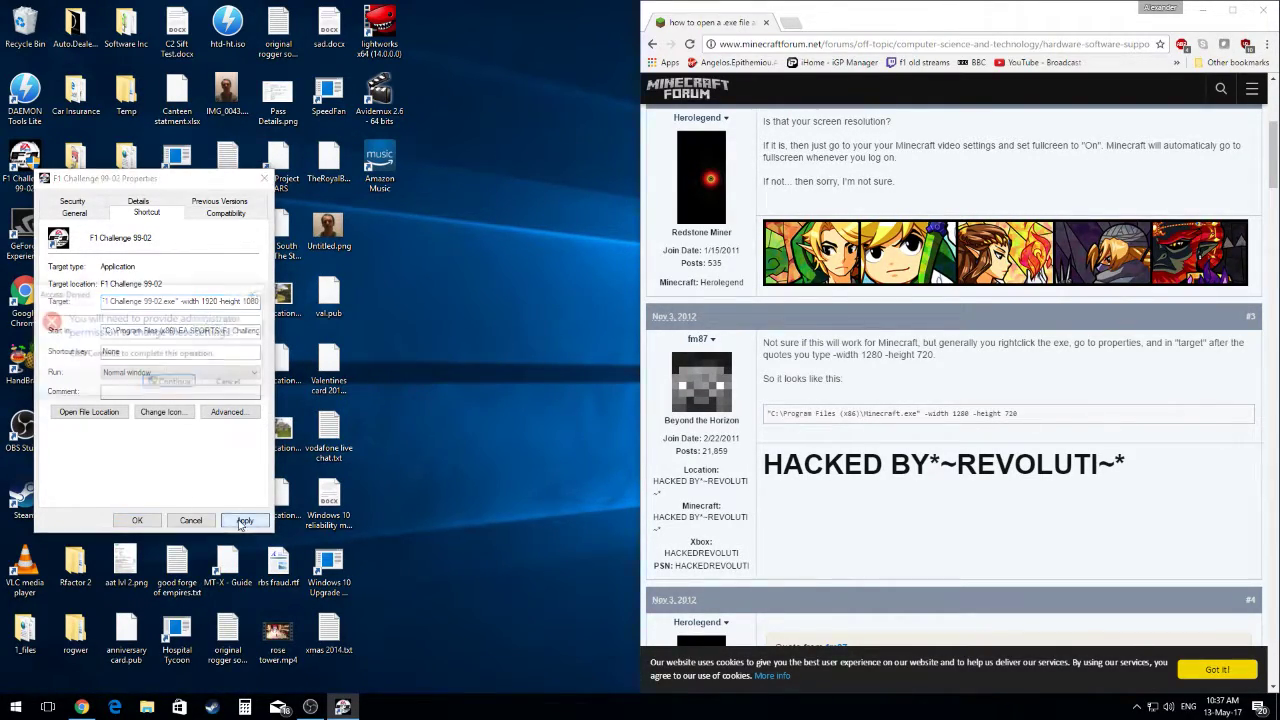
left_click(173, 386)
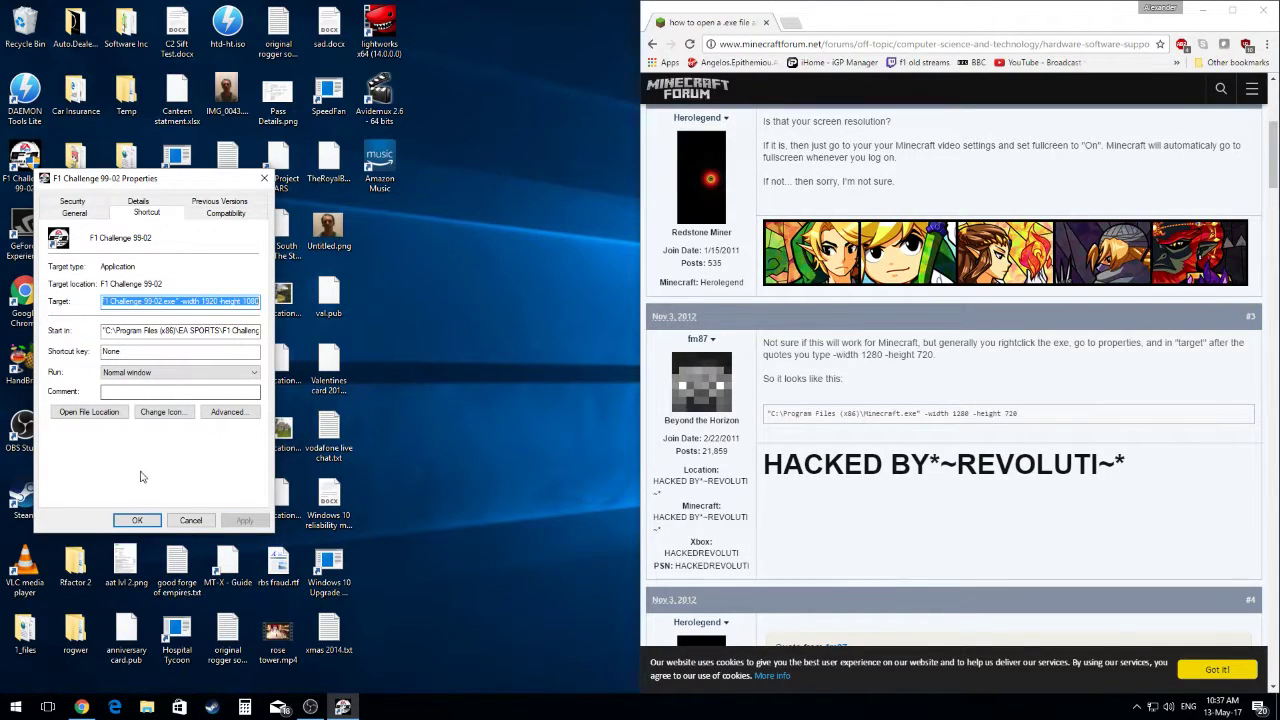
left_click(137, 521)
Launch F1 Challenge 99-02 from its desktop shortcut, skip the intro video and bring the running game back to the foreground
double_click(25, 160)
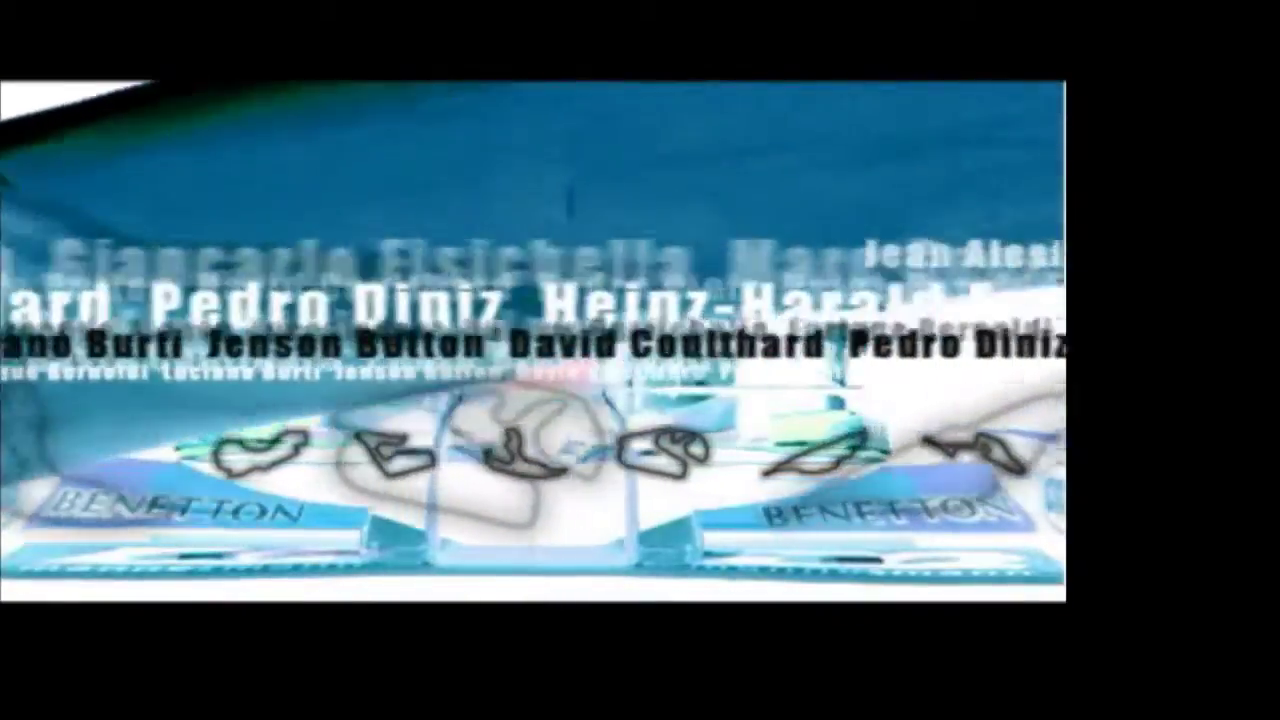
key("Return")
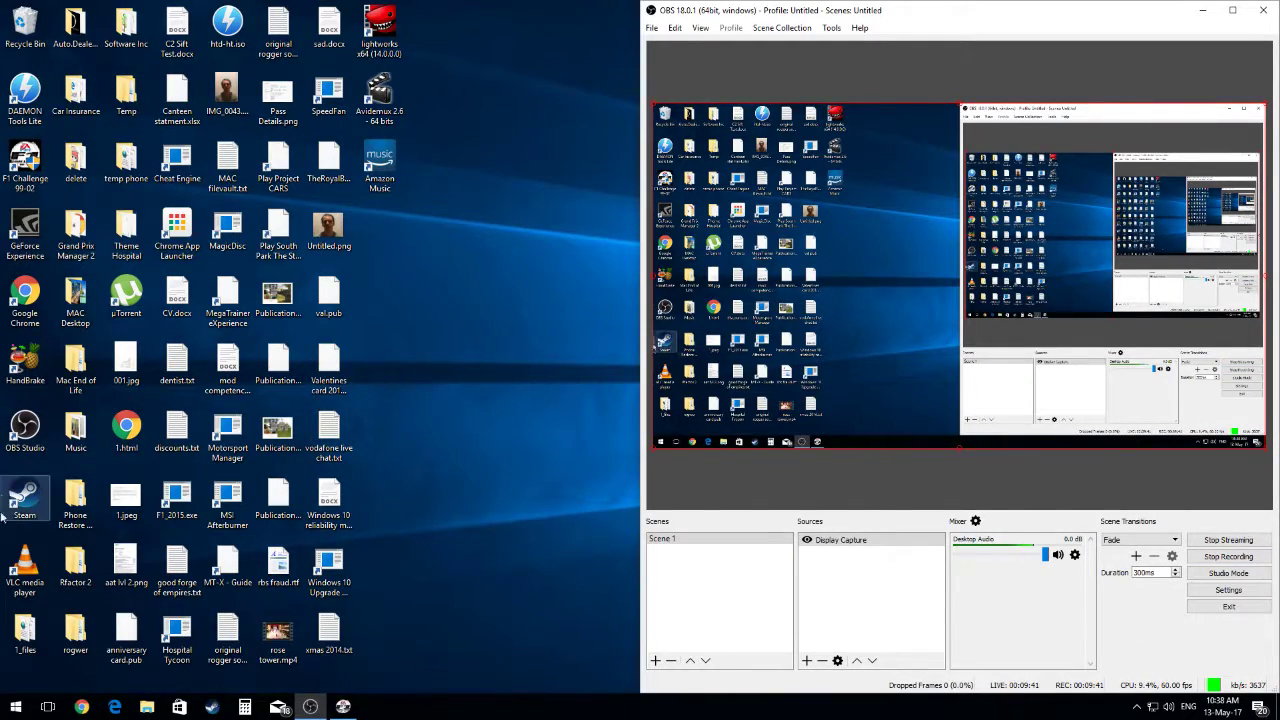
mouse_move(334, 706)
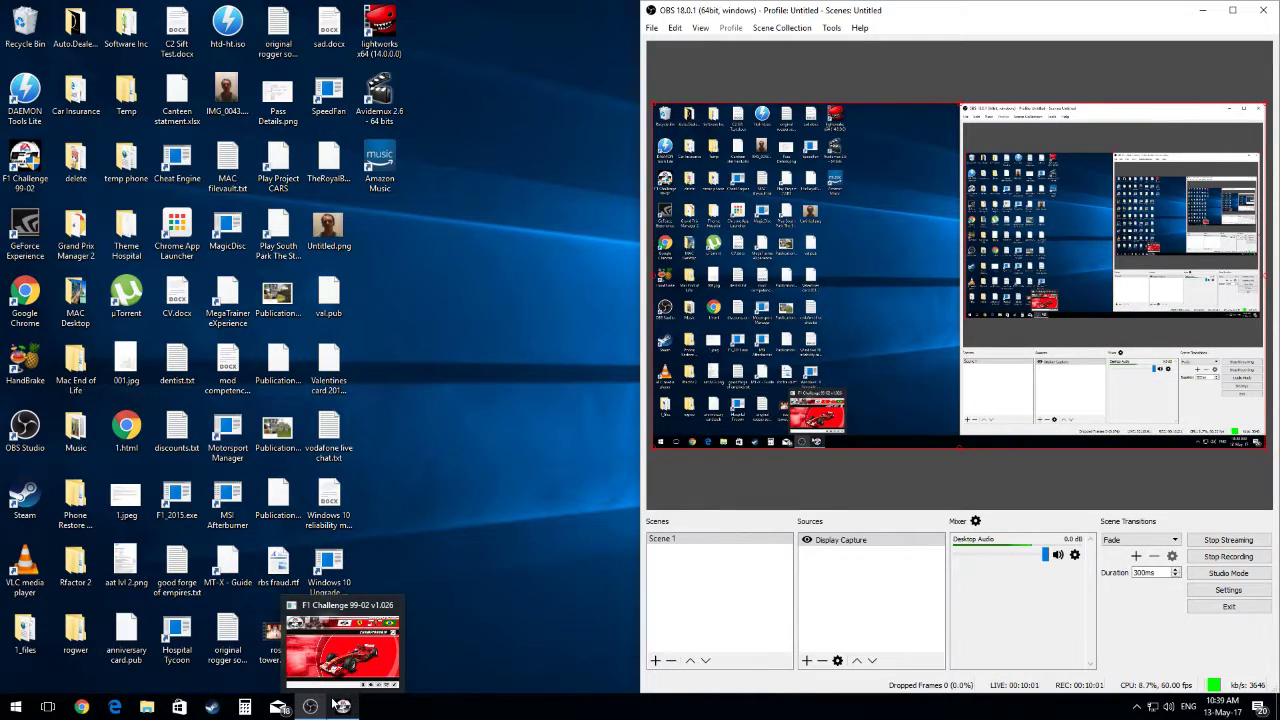
left_click(338, 706)
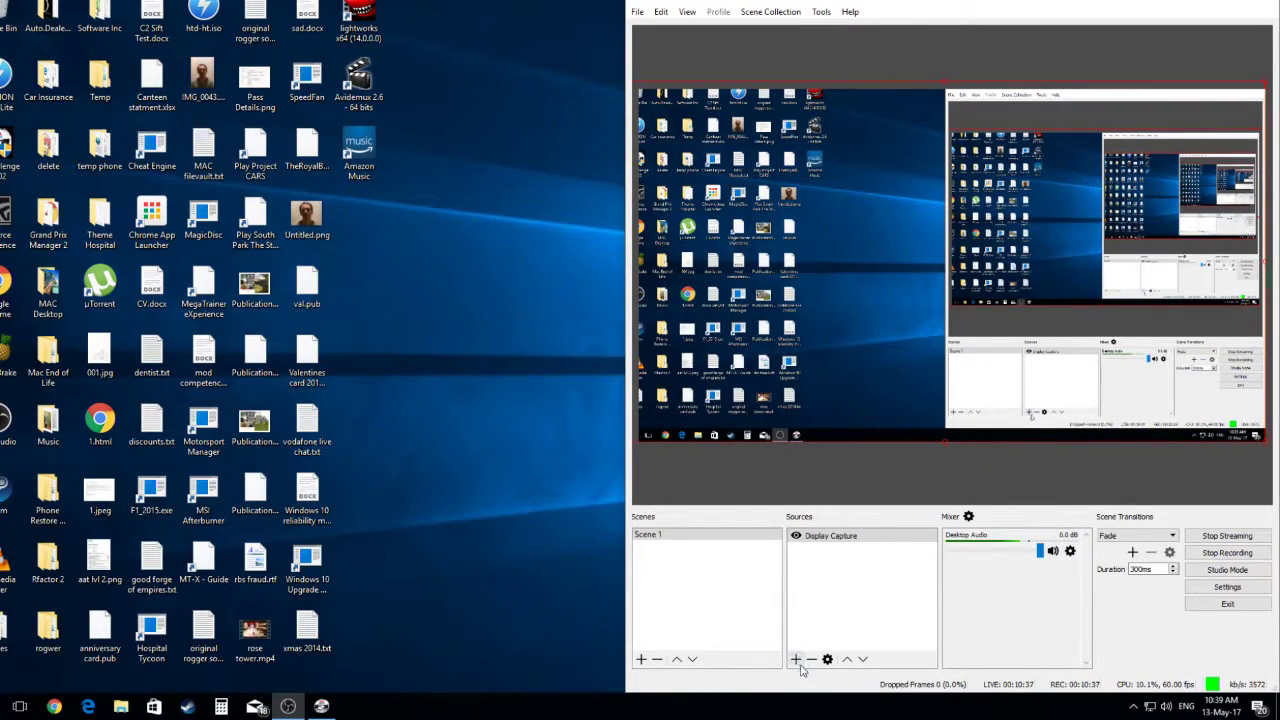
Switch to OBS and check the options available for the Display Capture source, including its fullscreen projector
left_click(823, 538)
right_click(823, 538)
mouse_move(887, 660)
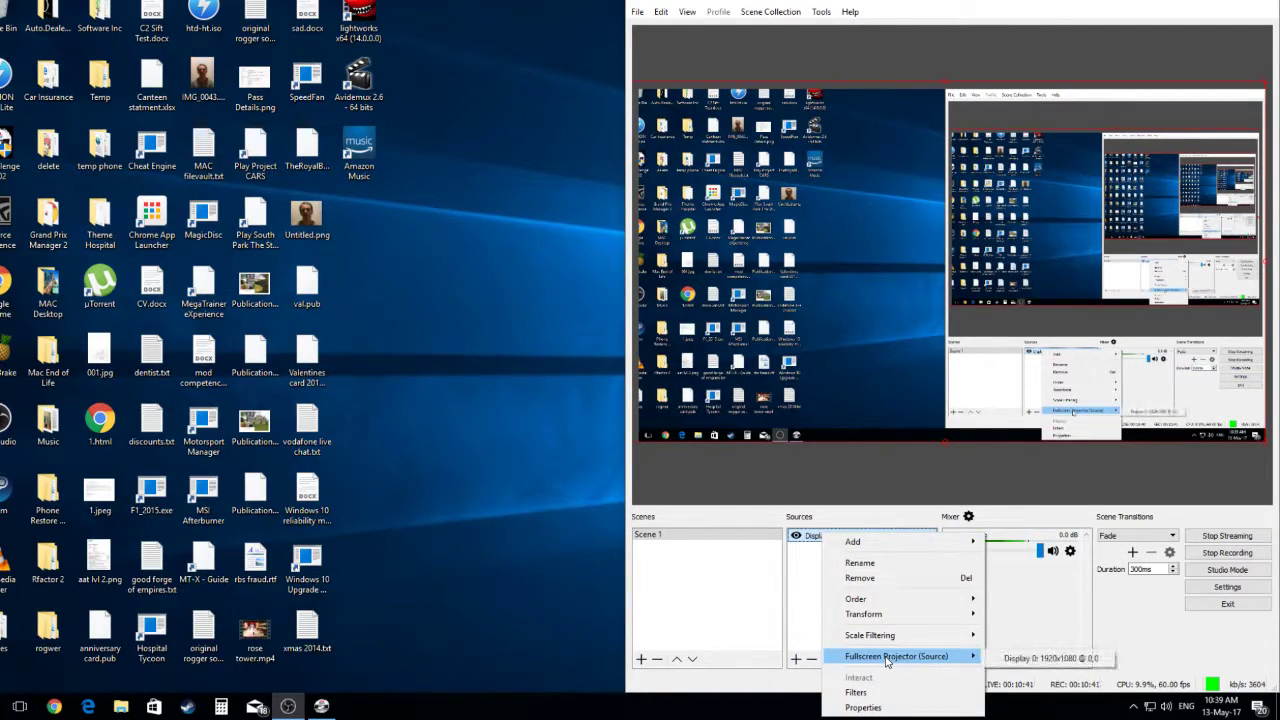
left_click(812, 636)
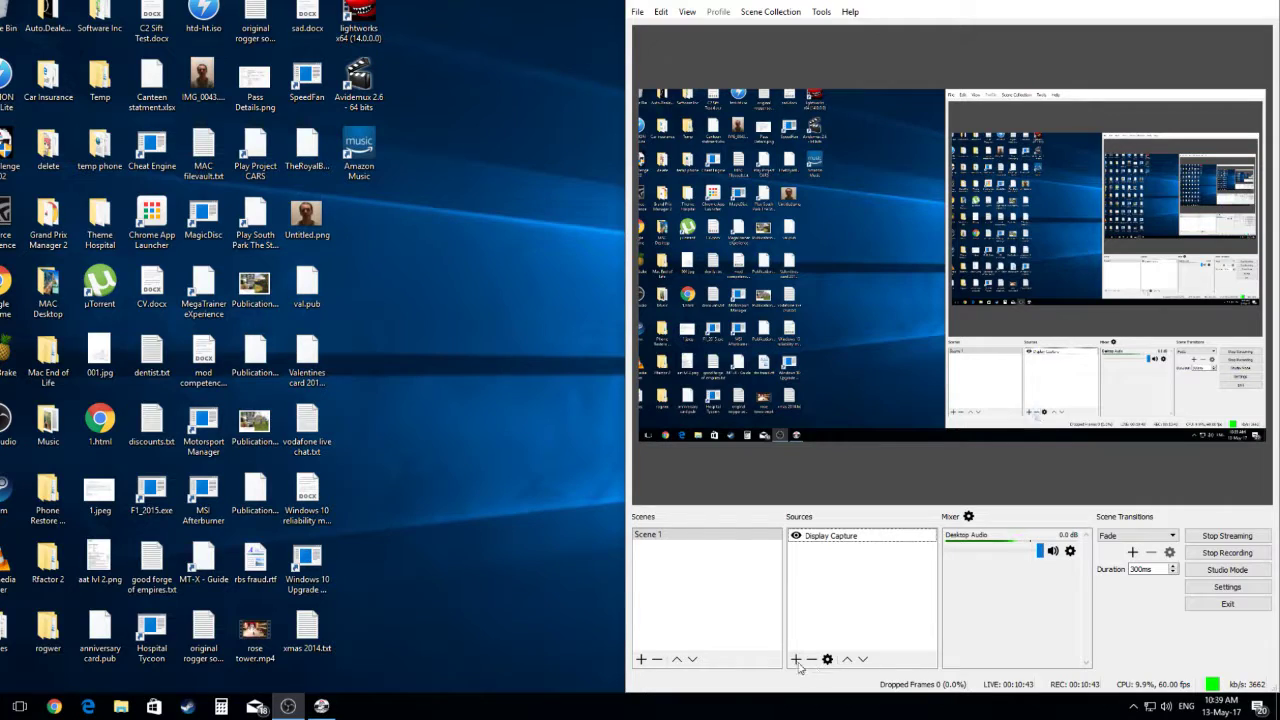
Try adding a new Game Capture source in OBS with Force Scaling enabled and check its available scale resolutions
left_click(791, 660)
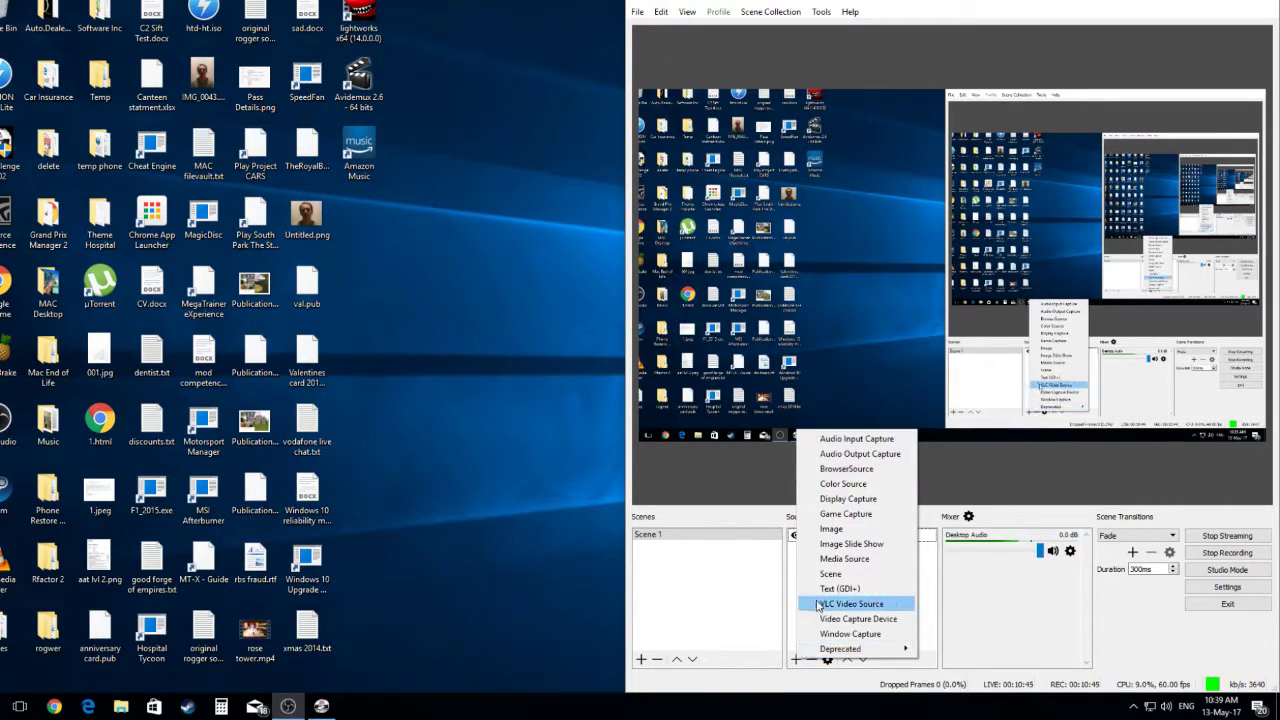
left_click(851, 518)
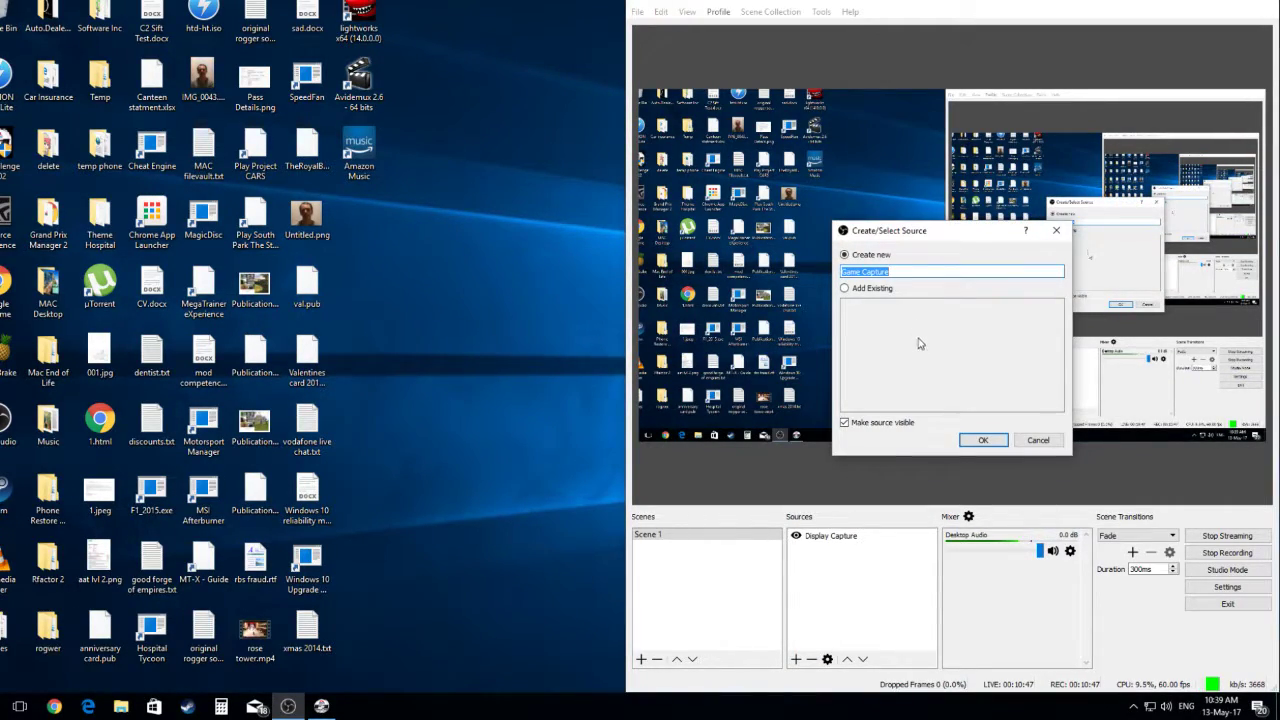
left_click(982, 441)
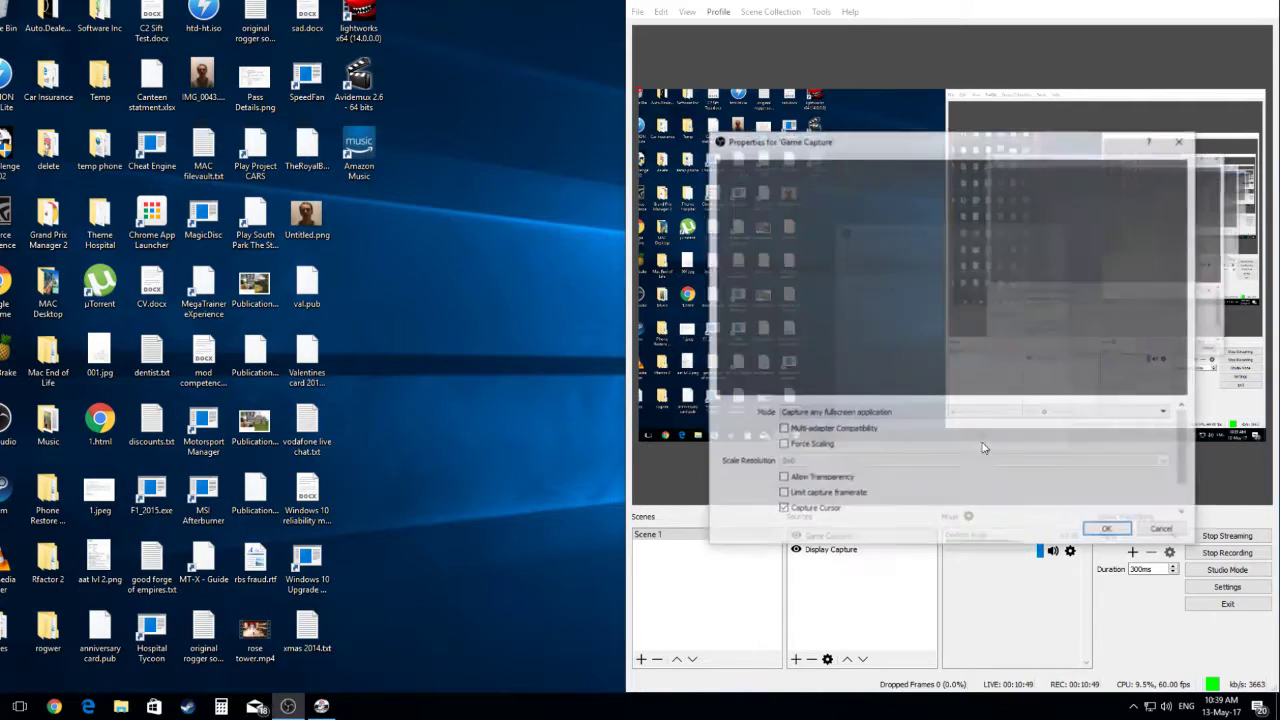
left_click(824, 446)
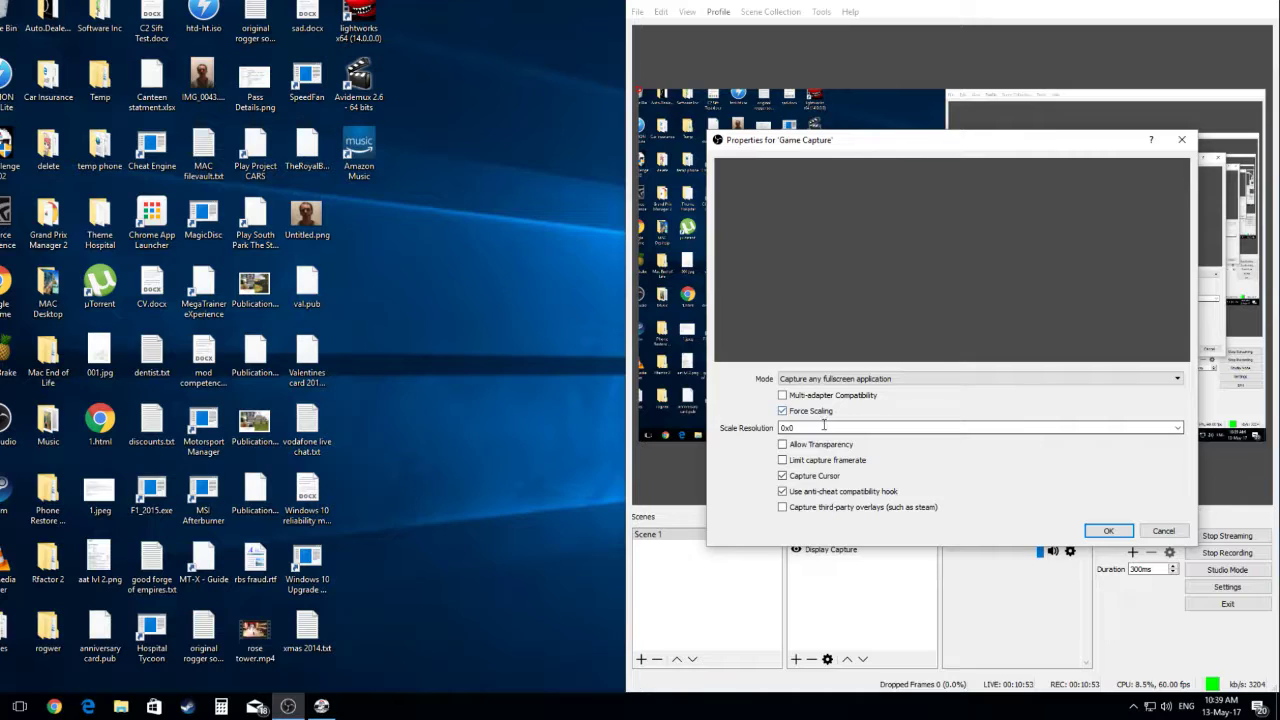
left_click(1178, 429)
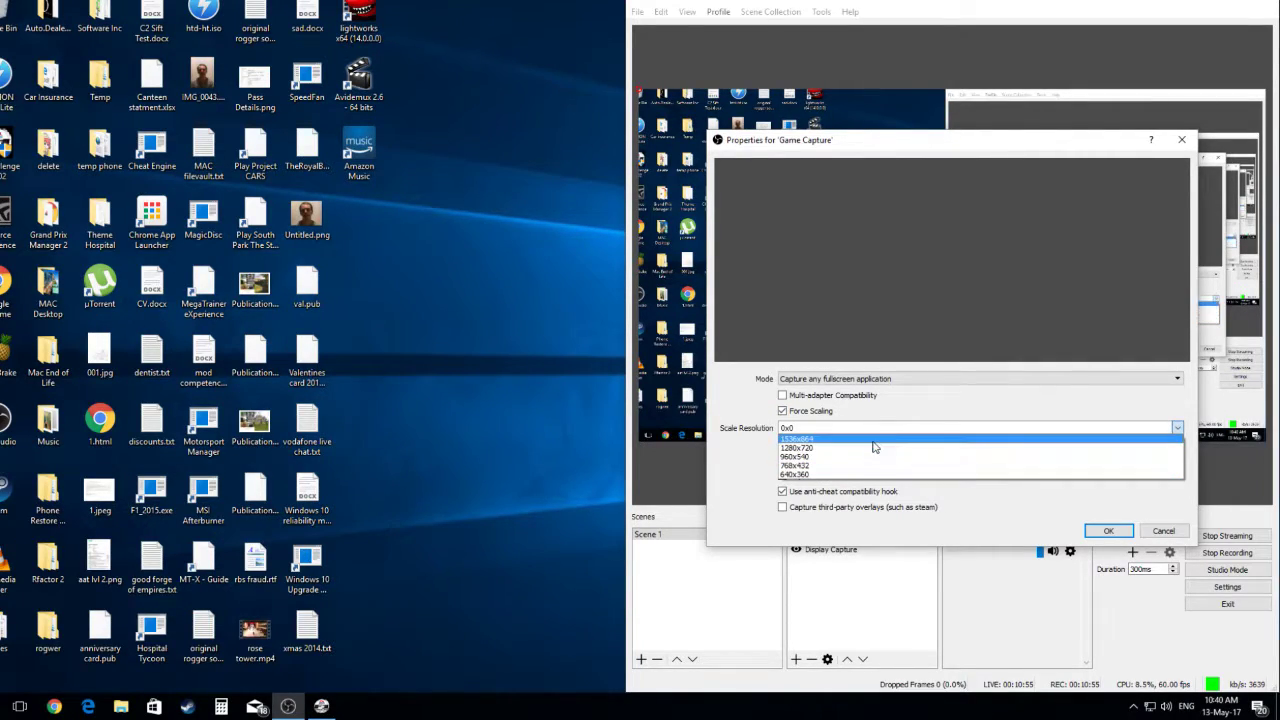
left_click(731, 450)
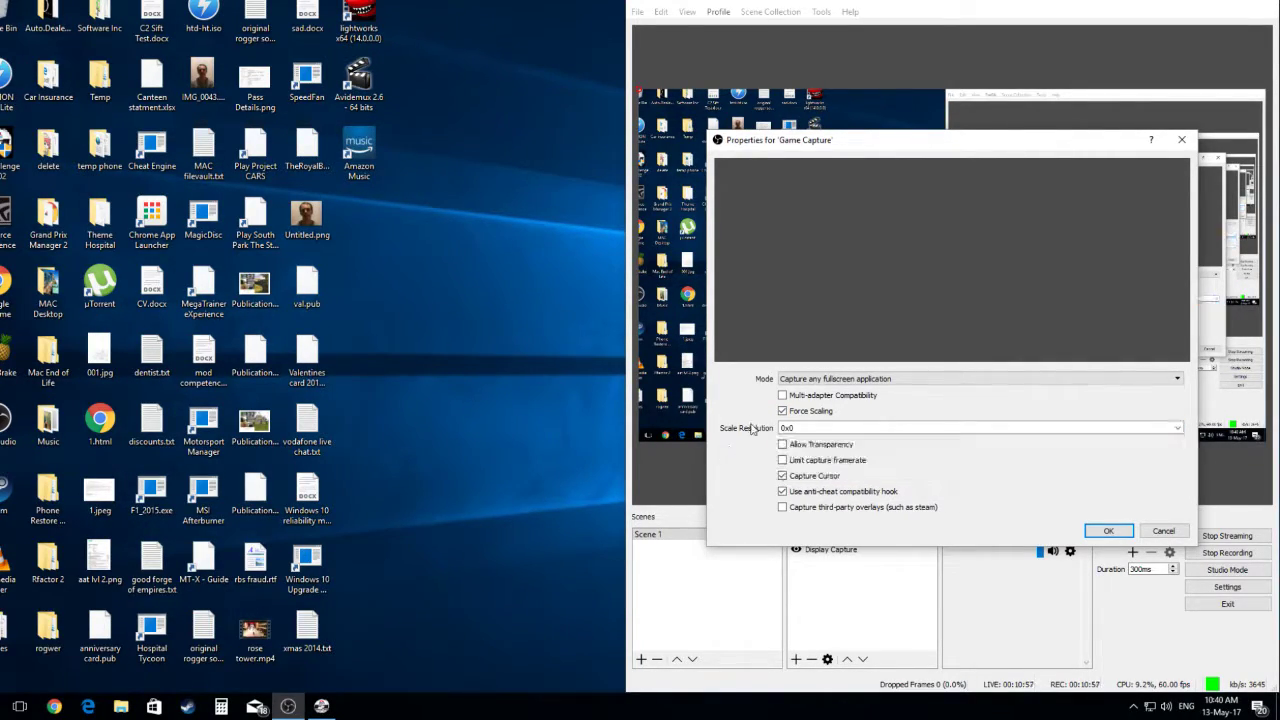
Turn off Force Scaling, dismiss the Game Capture properties and remove the Game Capture source from Scene 1
left_click(783, 411)
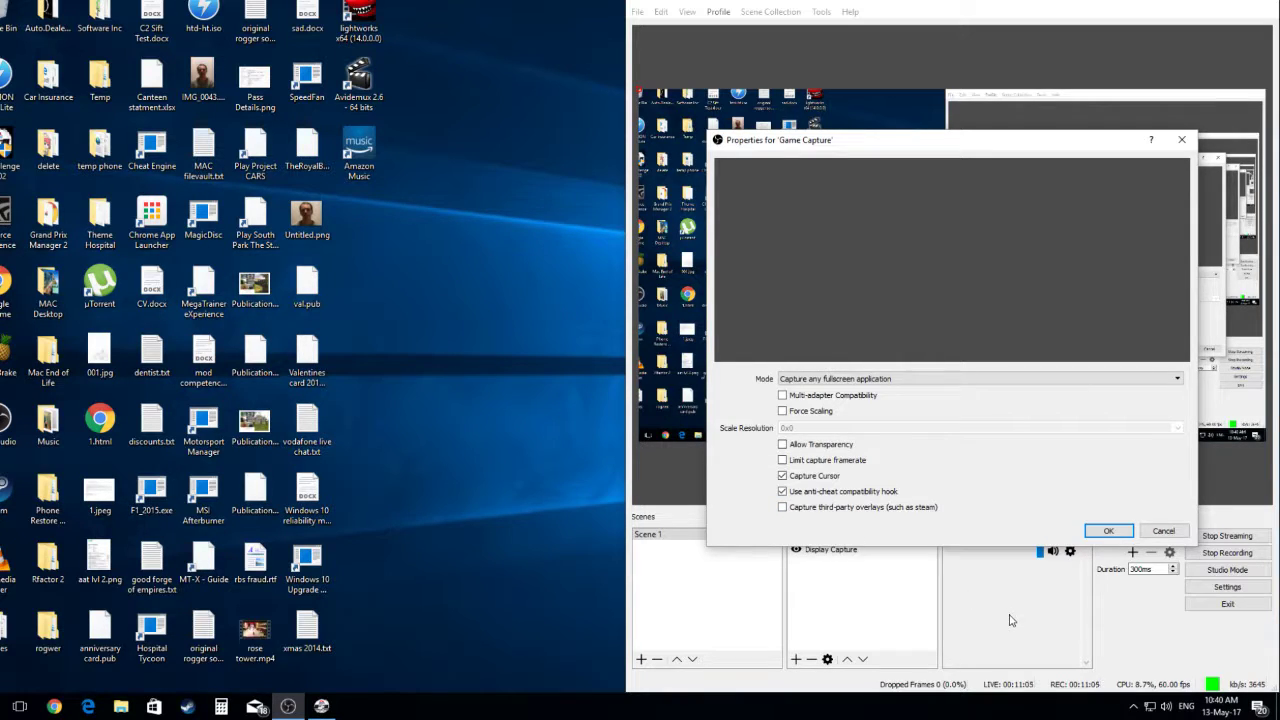
left_click(1163, 533)
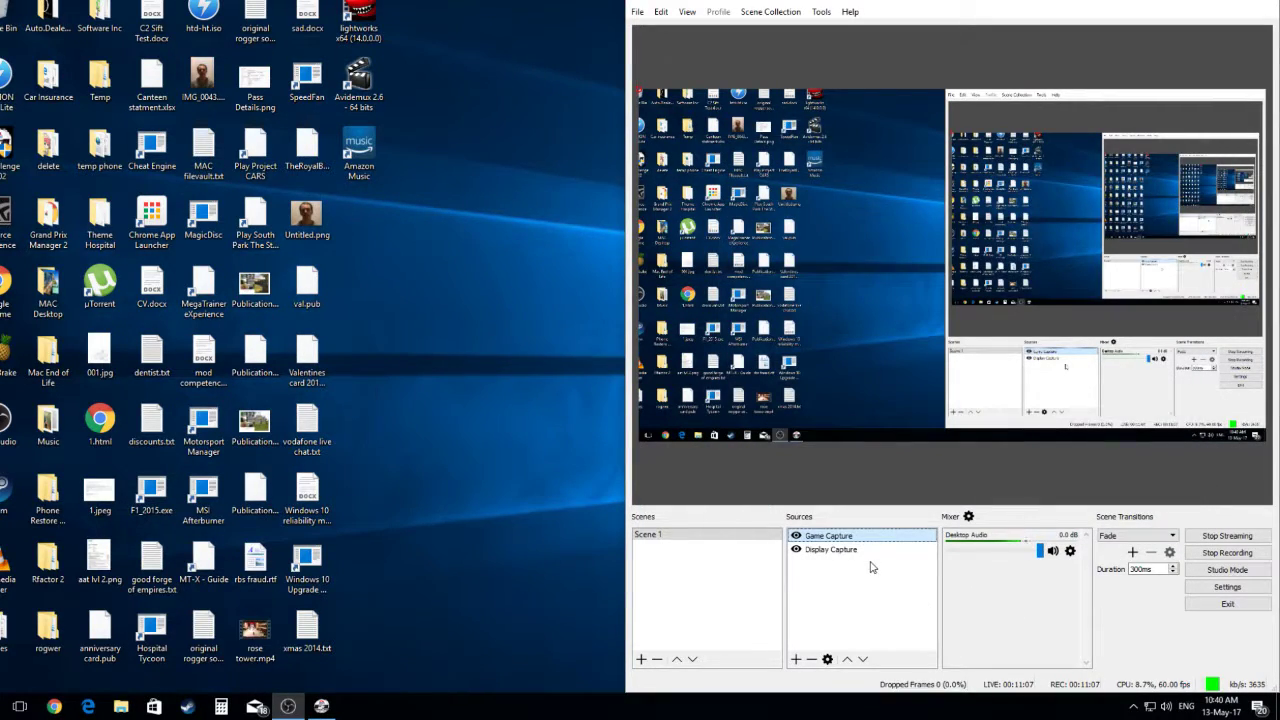
left_click(811, 659)
left_click(977, 364)
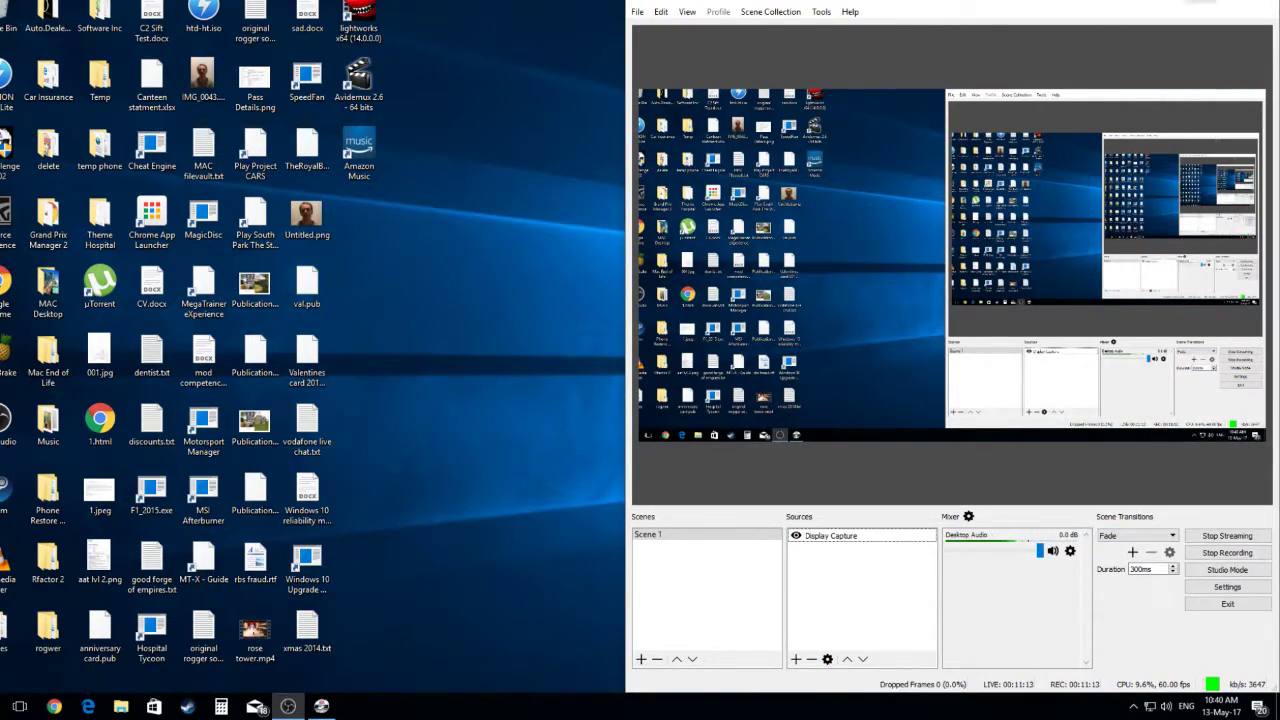
Switch from OBS to F1 Challenge, resume the saved championship and load the Austria A1-Ring circuit
left_click(1200, 2)
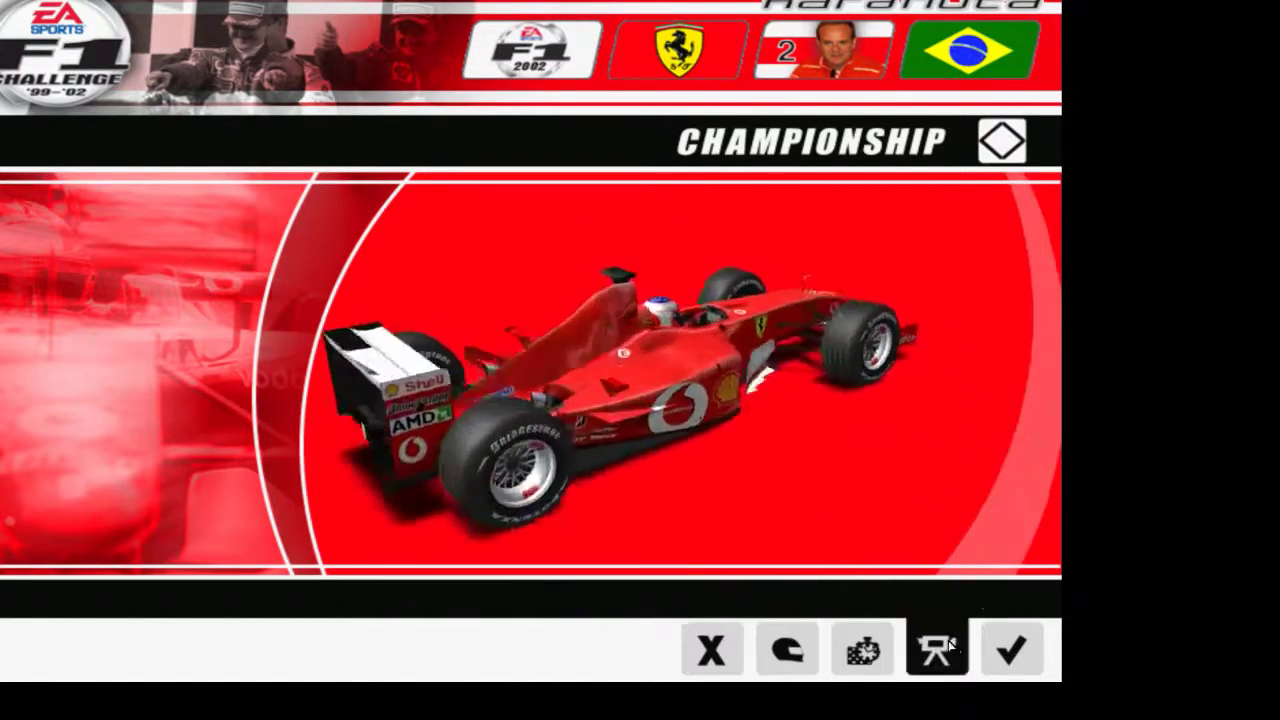
left_click(1008, 655)
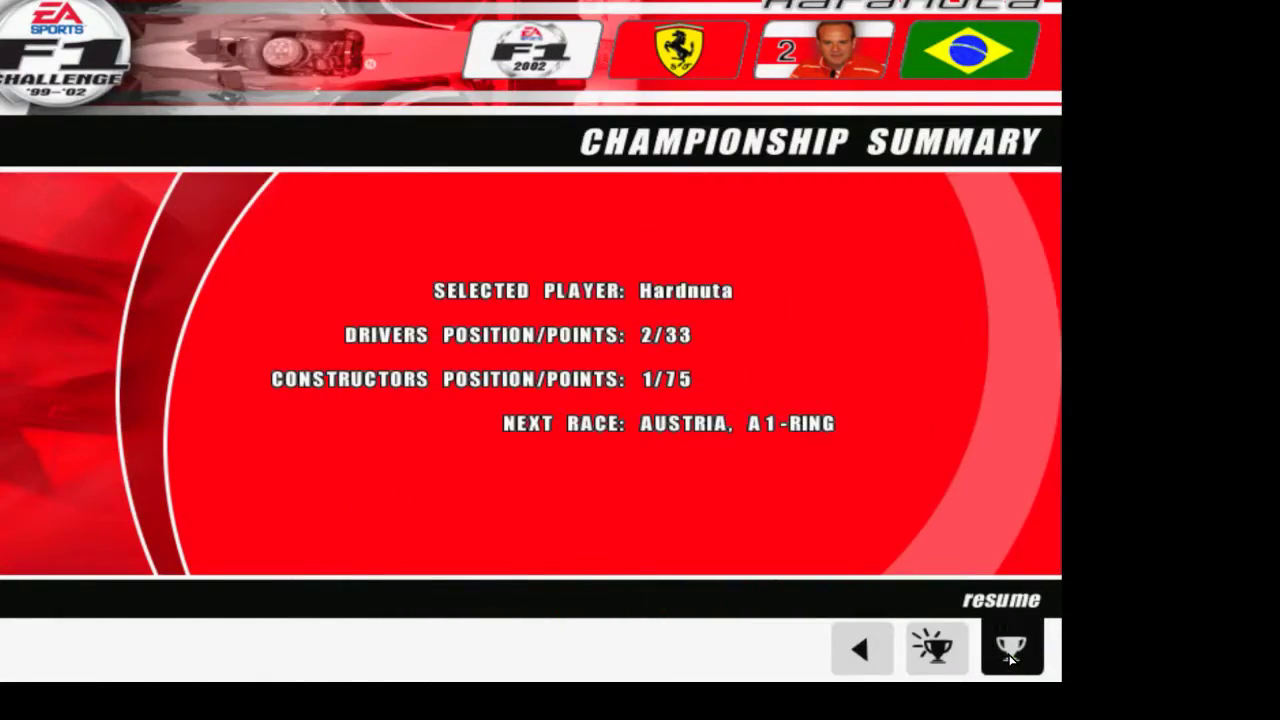
left_click(986, 636)
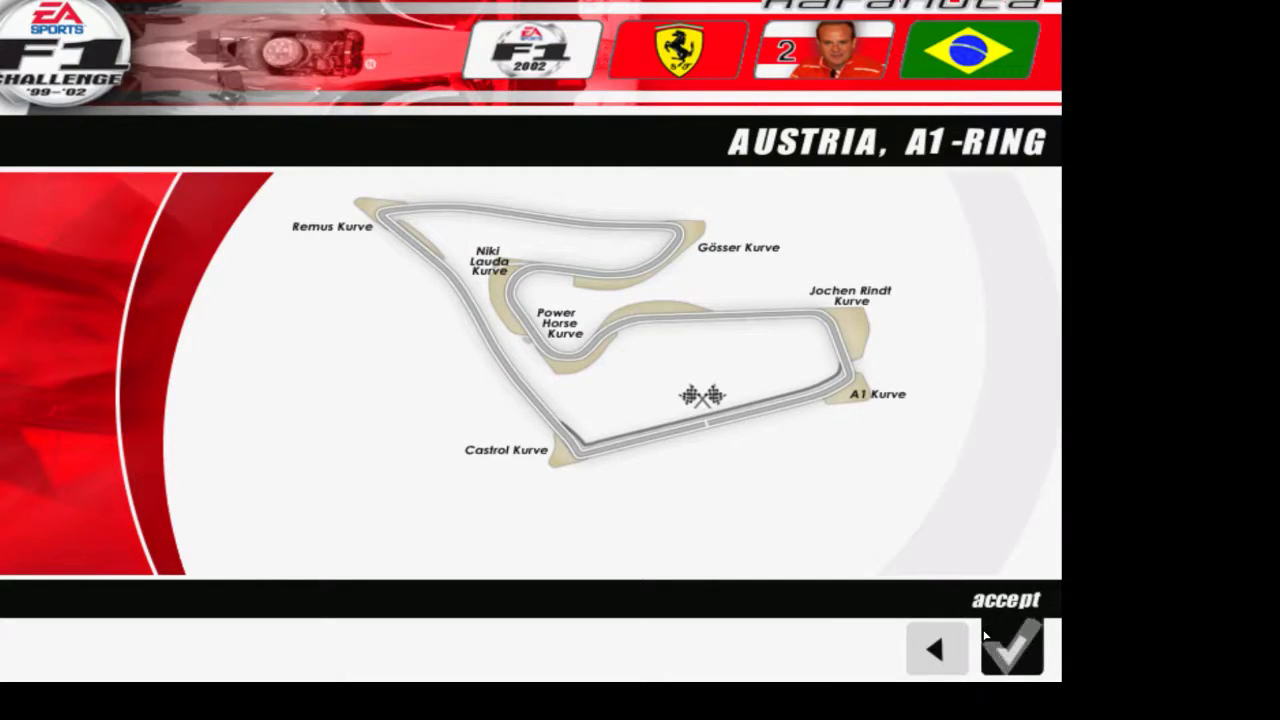
left_click(1018, 650)
left_click(1018, 650)
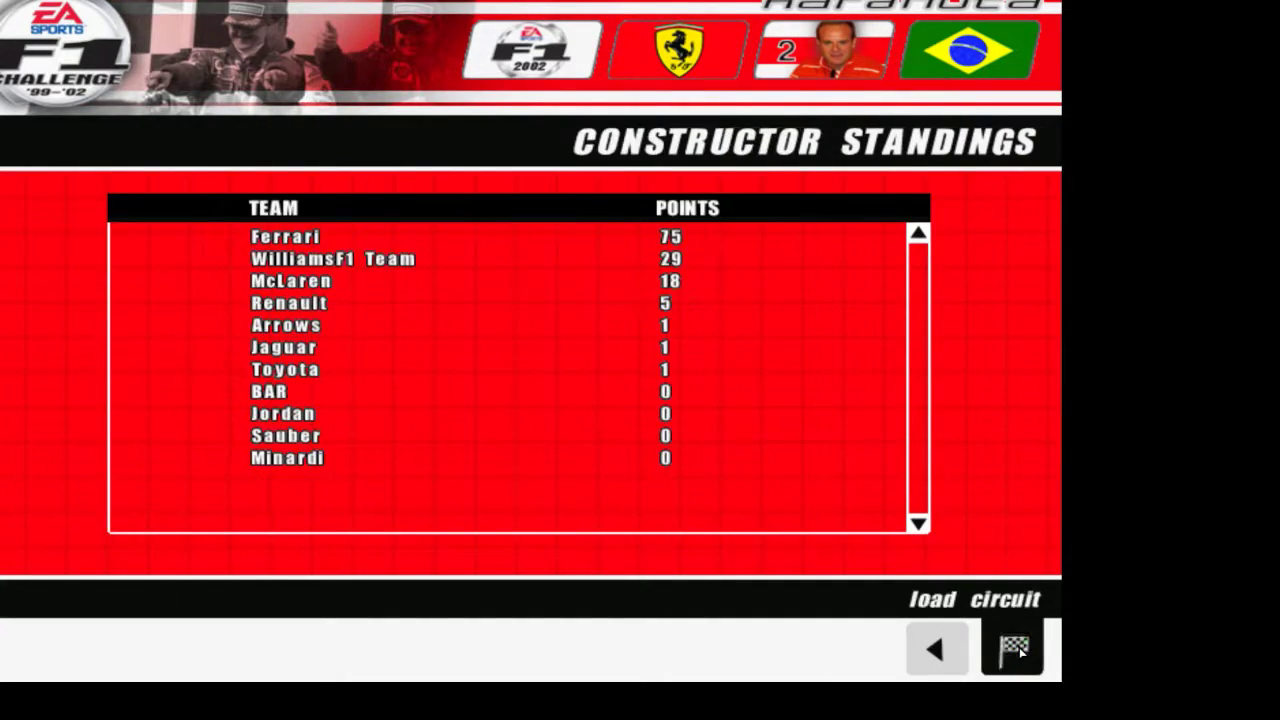
left_click(1013, 648)
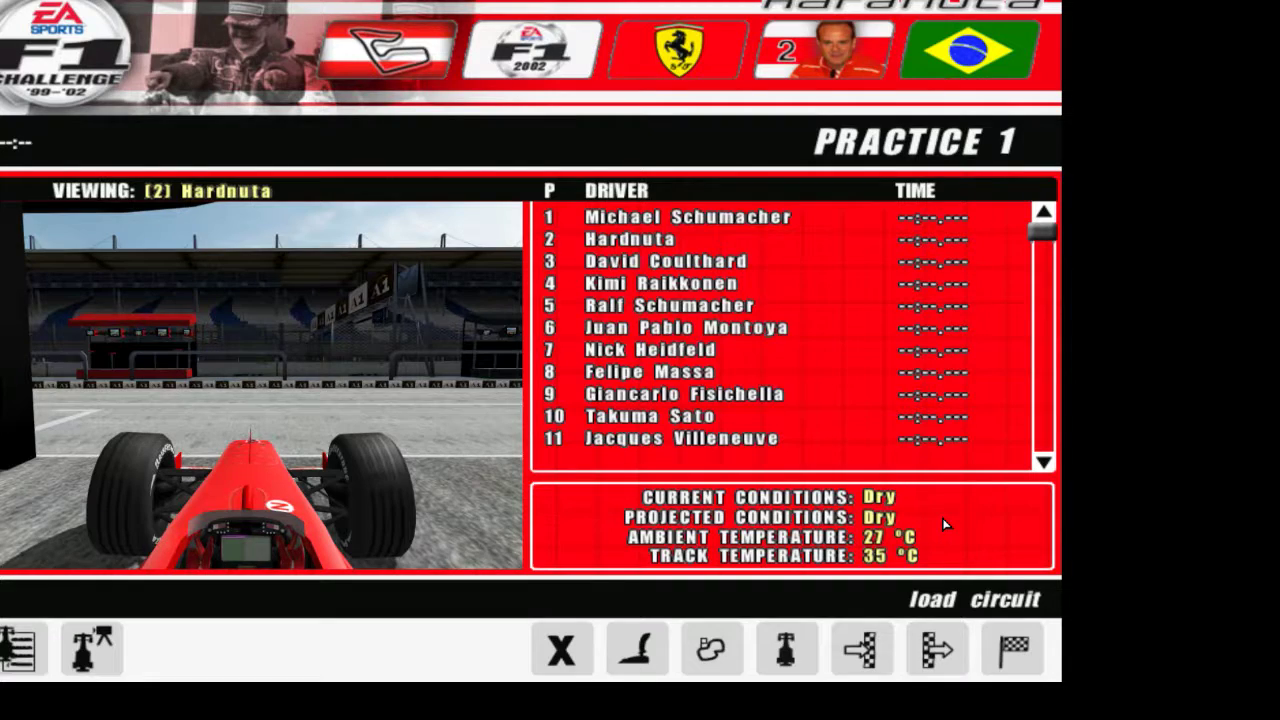
Load the Austria vehicle setup from the Austria folder and return to the Practice 1 screen
left_click(787, 668)
left_click(861, 650)
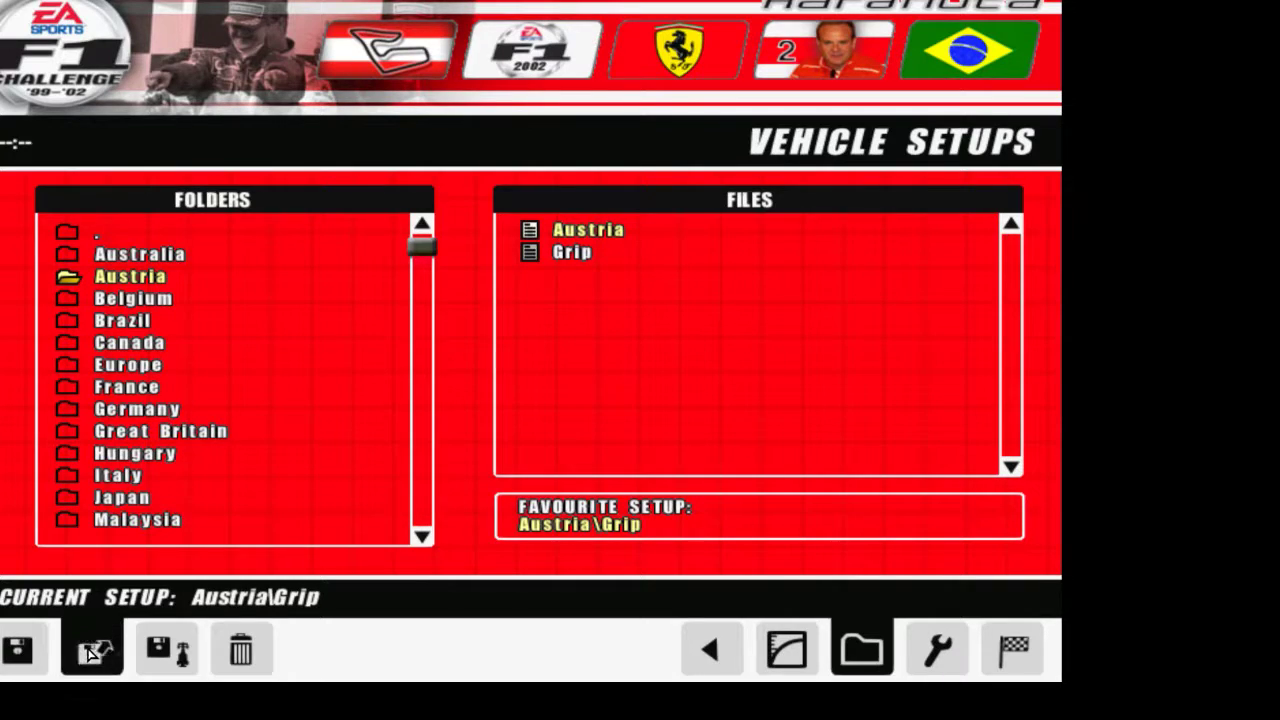
left_click(90, 652)
left_click(710, 650)
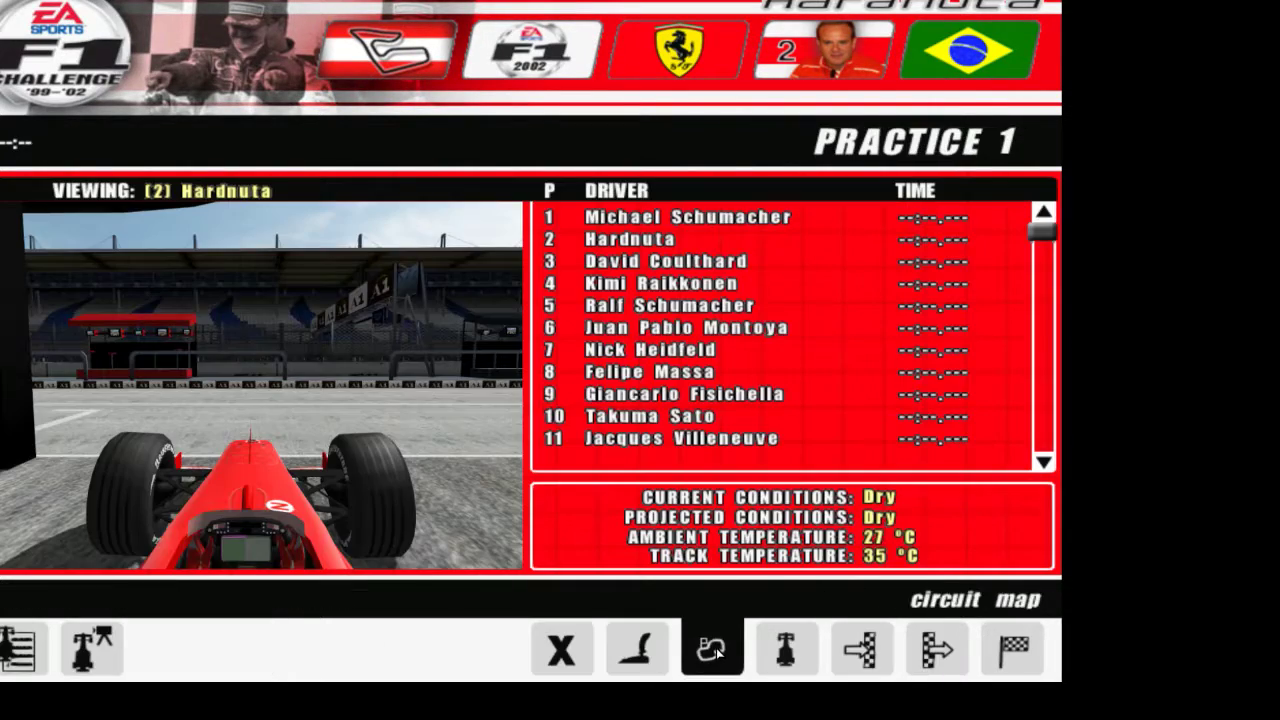
Open the car's advanced strategy setup and lower the starting fuel to 65 L (11 laps)
left_click(787, 650)
left_click(937, 650)
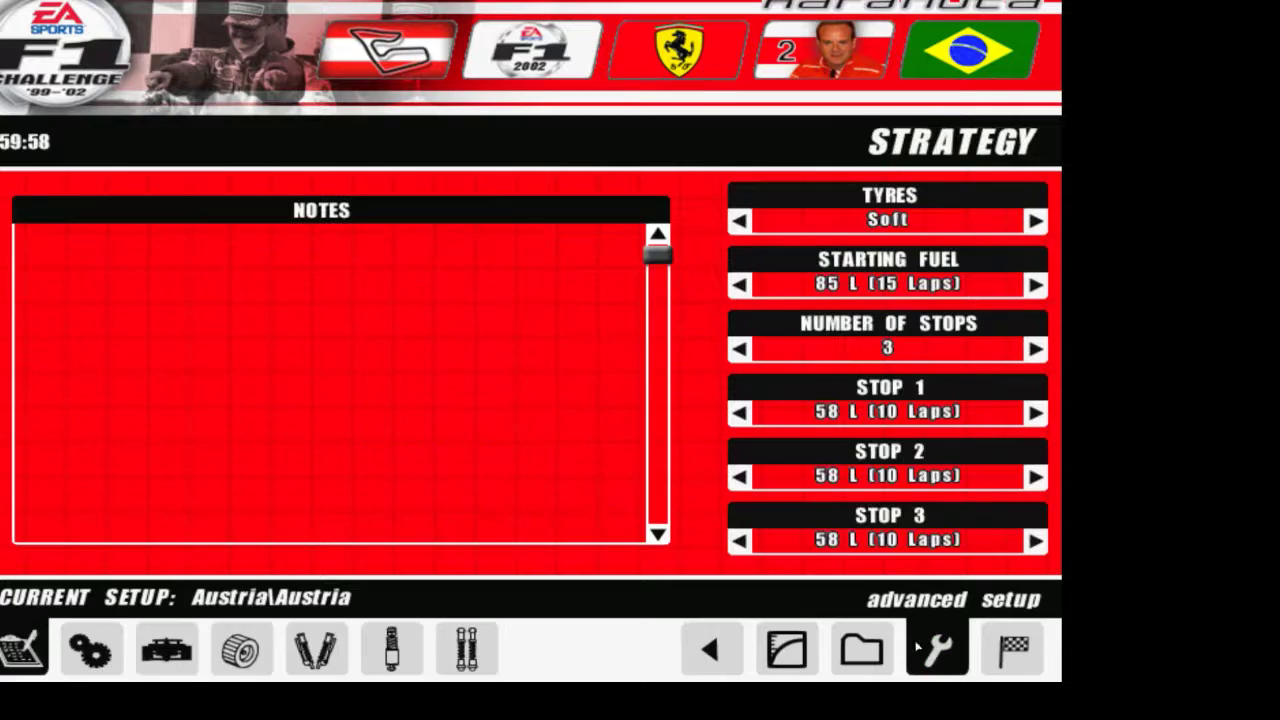
left_click(740, 292)
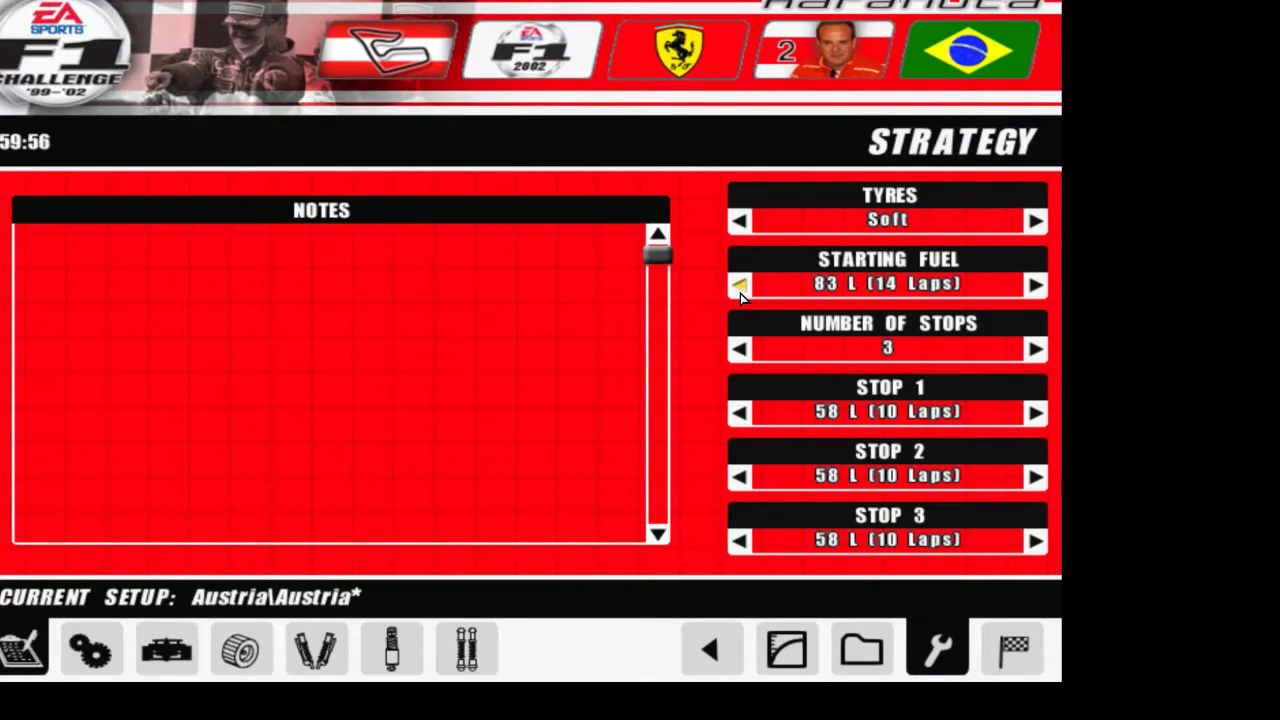
left_click(740, 286)
left_click(740, 286)
left_click(740, 286)
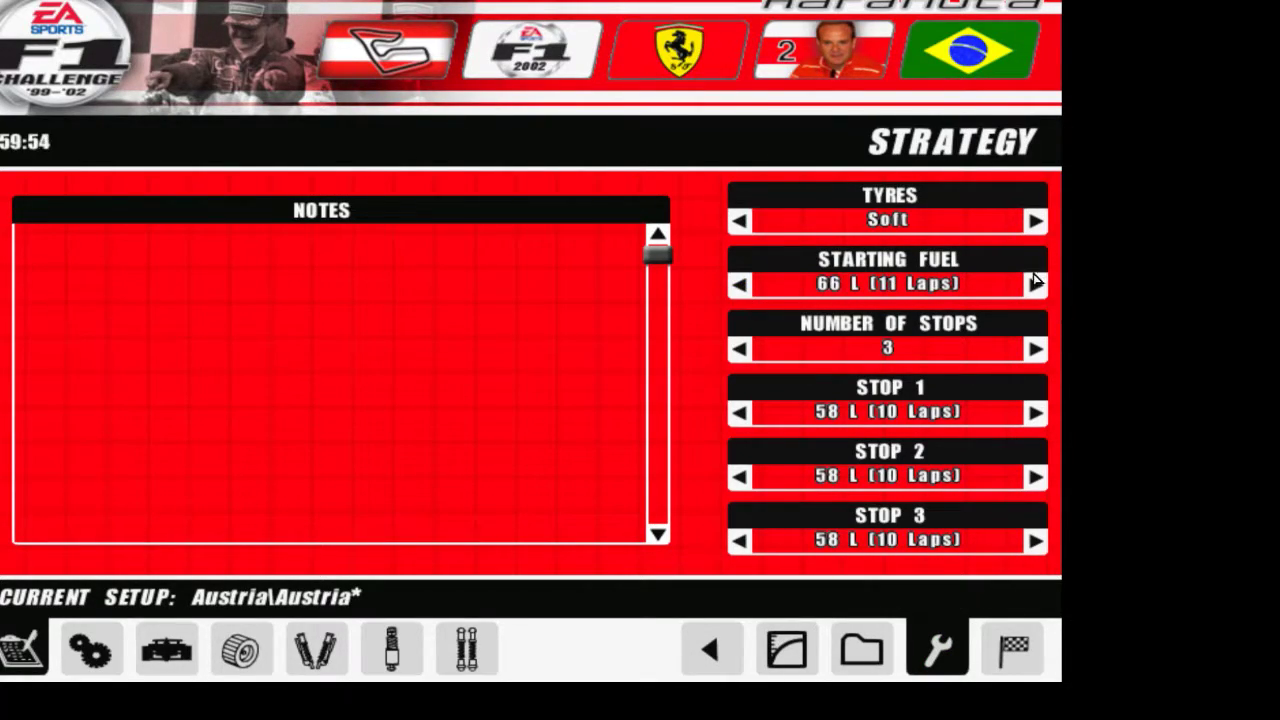
left_click(740, 285)
Set the number of pit stops to 2 and the Stop 1 fuel to 65 L (11 laps)
left_click(1035, 412)
left_click(1035, 412)
left_click(750, 348)
left_click(1034, 413)
left_click(1034, 413)
left_click(1034, 413)
left_click(1034, 413)
left_click(1034, 413)
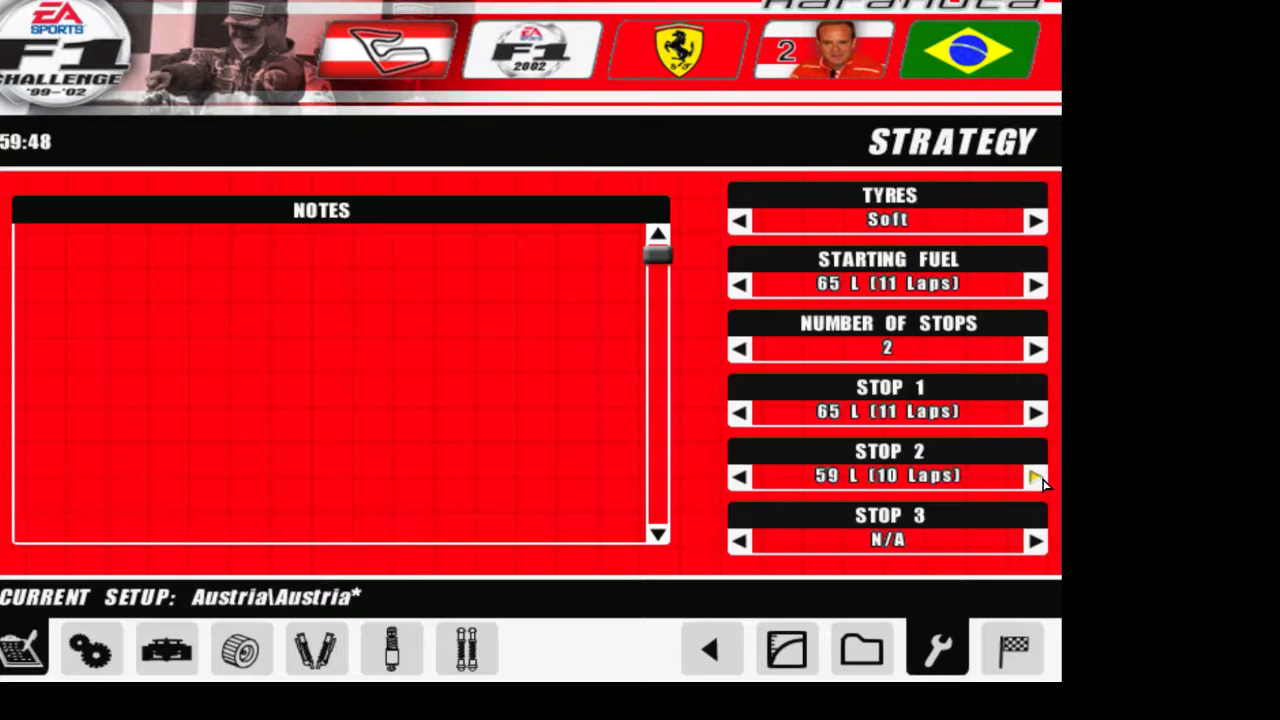
Set the Stop 2 fuel to 65 L (11 laps)
left_click(1036, 477)
left_click(1036, 477)
left_click(1036, 477)
left_click(1036, 477)
left_click(1036, 477)
left_click(1036, 477)
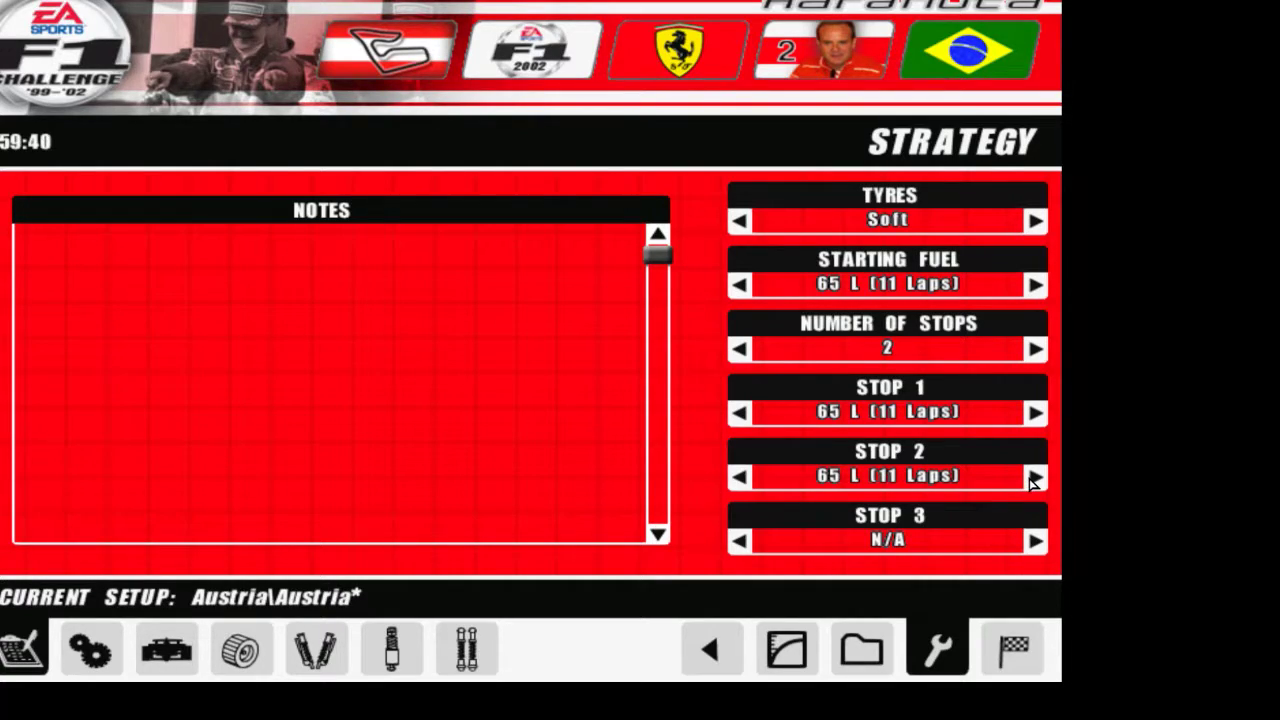
Raise both the starting fuel and the Stop 1 fuel to 70 L (12 laps)
left_click(1036, 285)
left_click(1036, 285)
left_click(1036, 285)
left_click(1036, 285)
left_click(1036, 285)
left_click(1035, 413)
left_click(1035, 413)
left_click(1035, 413)
left_click(1035, 413)
left_click(1035, 413)
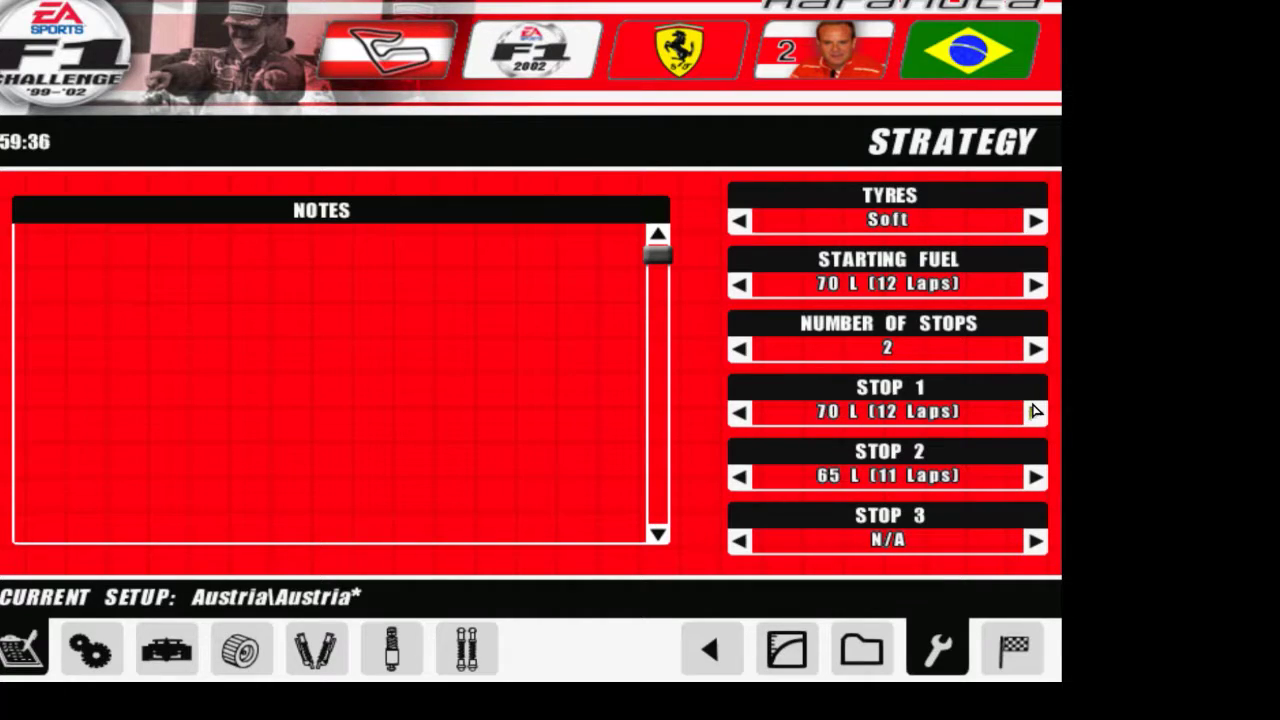
Raise the Stop 2 fuel to 70 L (12 laps) and leave the vehicle setup
left_click(1035, 476)
left_click(1035, 476)
left_click(1035, 476)
left_click(1035, 476)
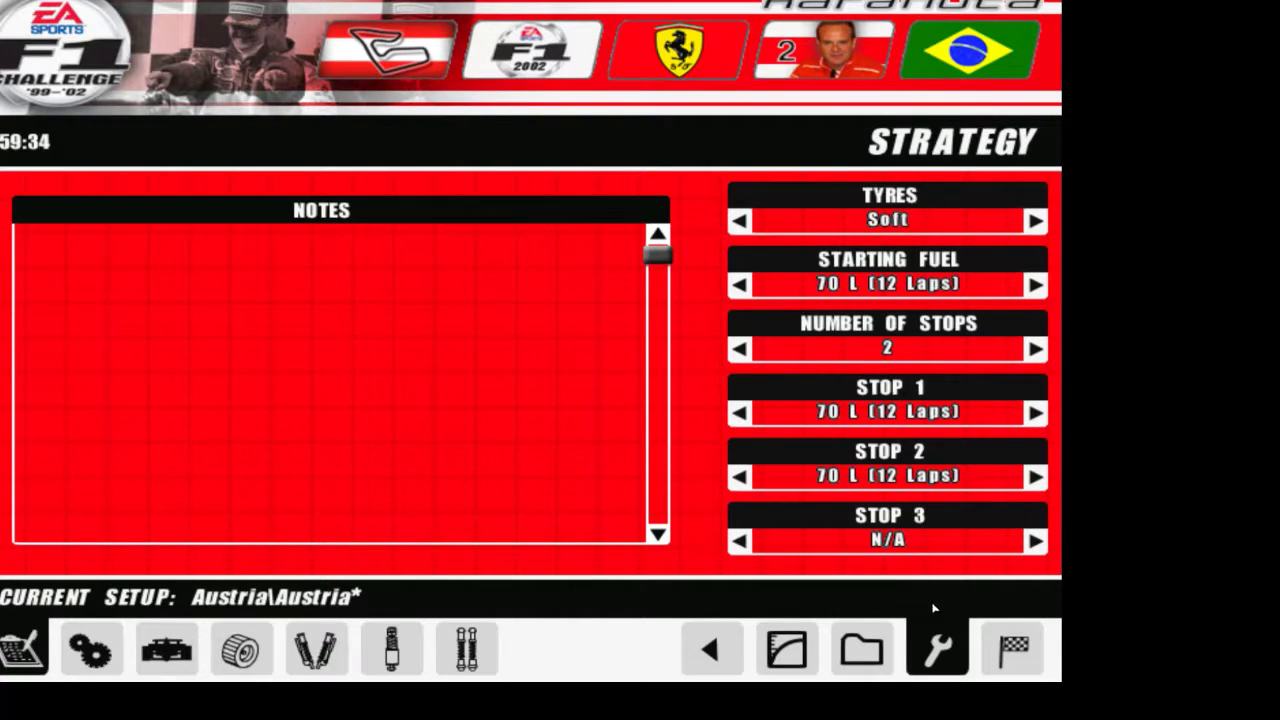
left_click(712, 650)
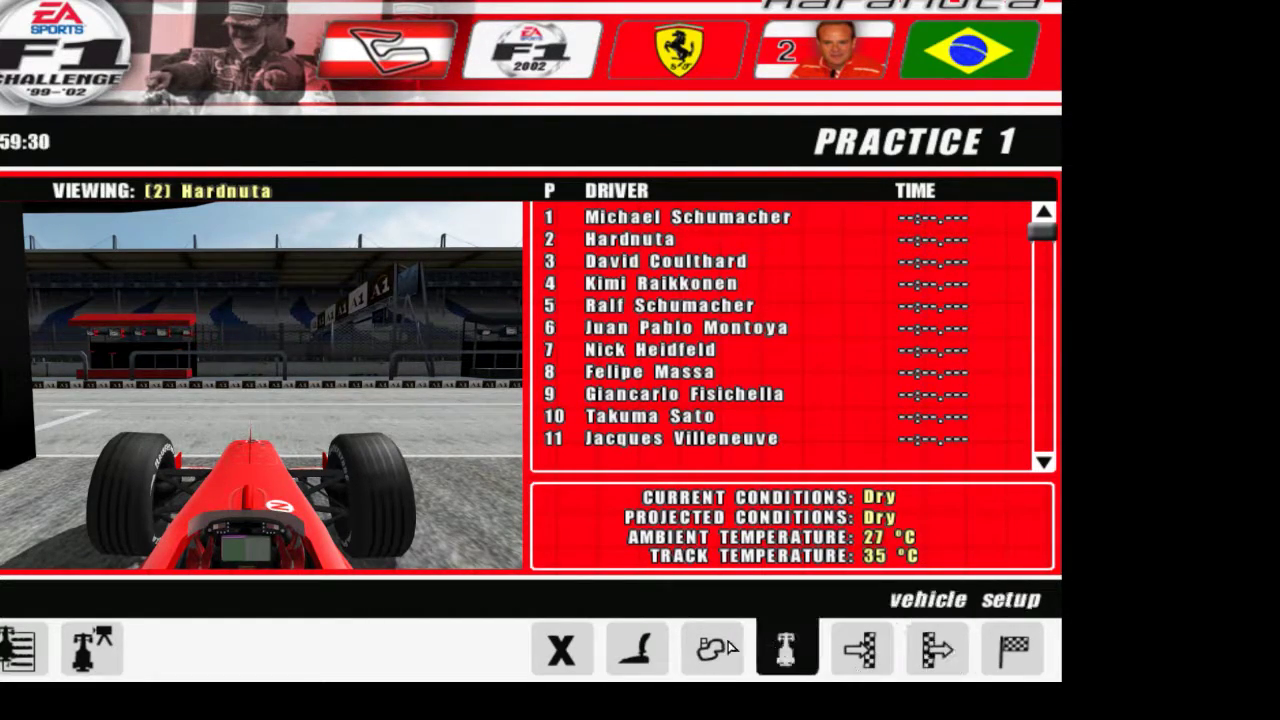
View the A1-Ring circuit map and advance from Practice 1 to the Warmup session
left_click(692, 665)
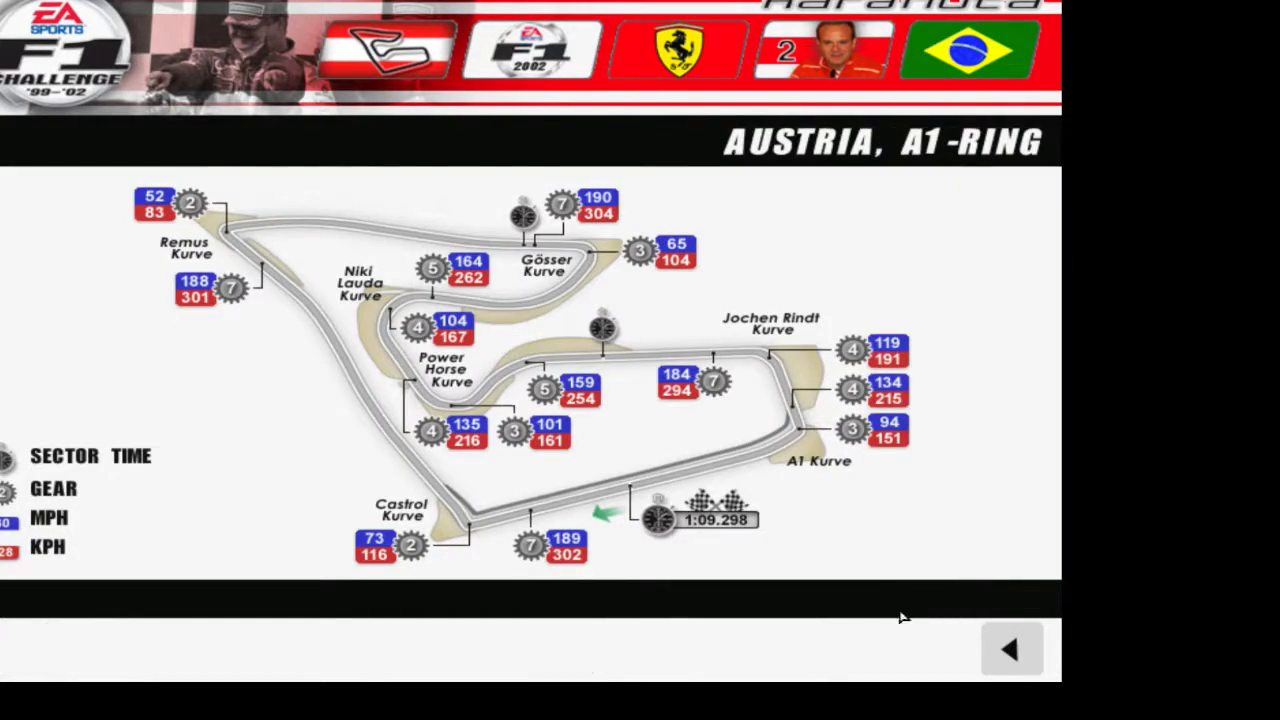
left_click(1008, 648)
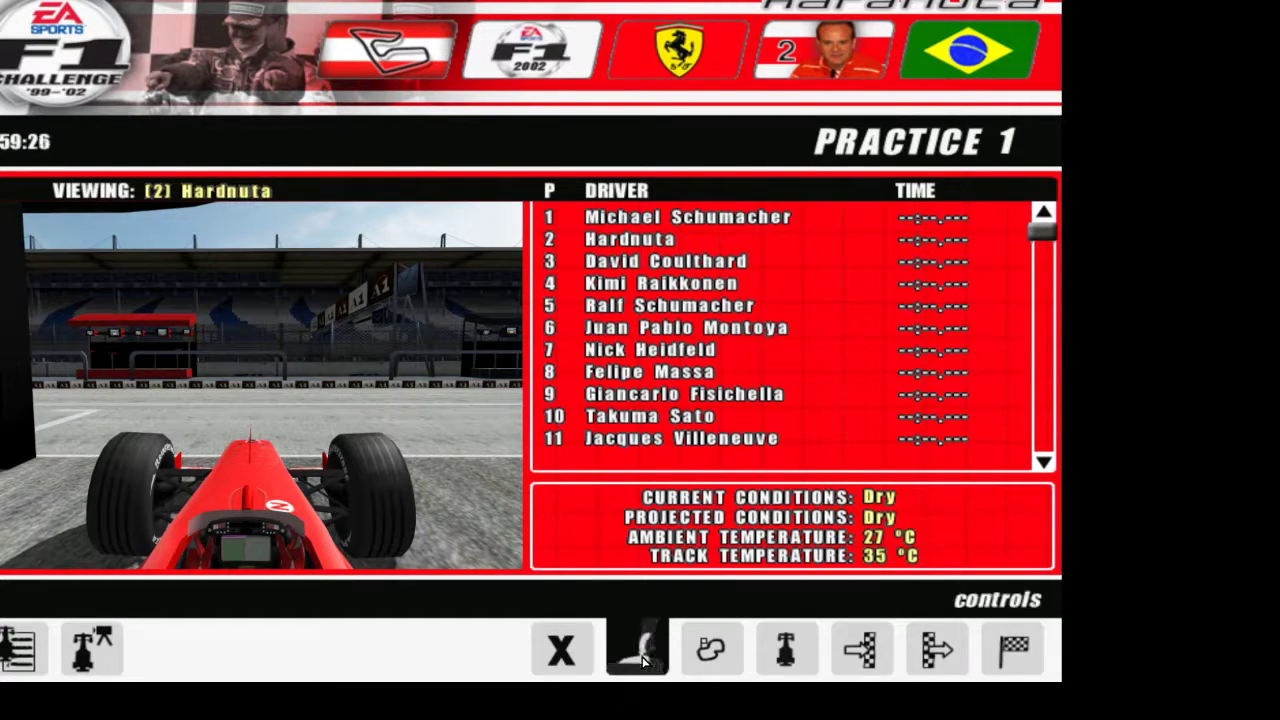
left_click(913, 652)
left_click(913, 652)
left_click(913, 652)
left_click(913, 652)
left_click(913, 652)
left_click(913, 652)
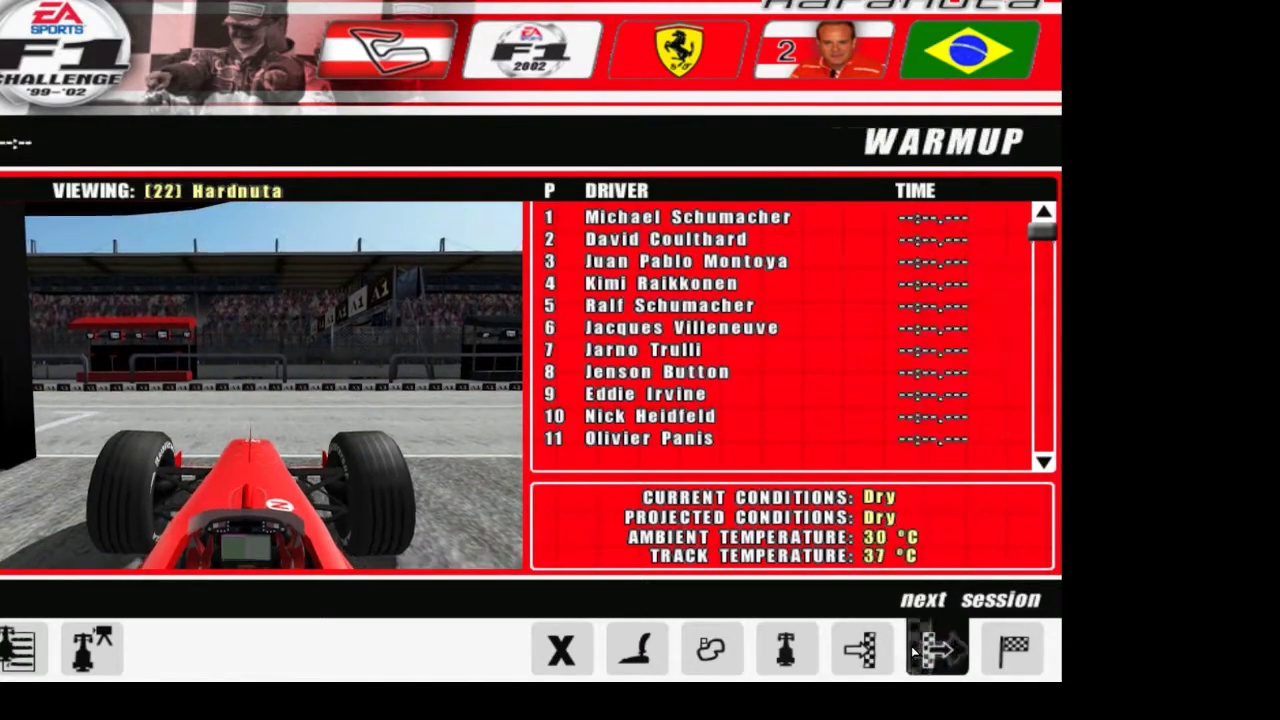
Take the Ferrari onto the circuit in Warmup, drive down the pit lane and stop at the pit exit line
left_click(1014, 650)
key("Right")
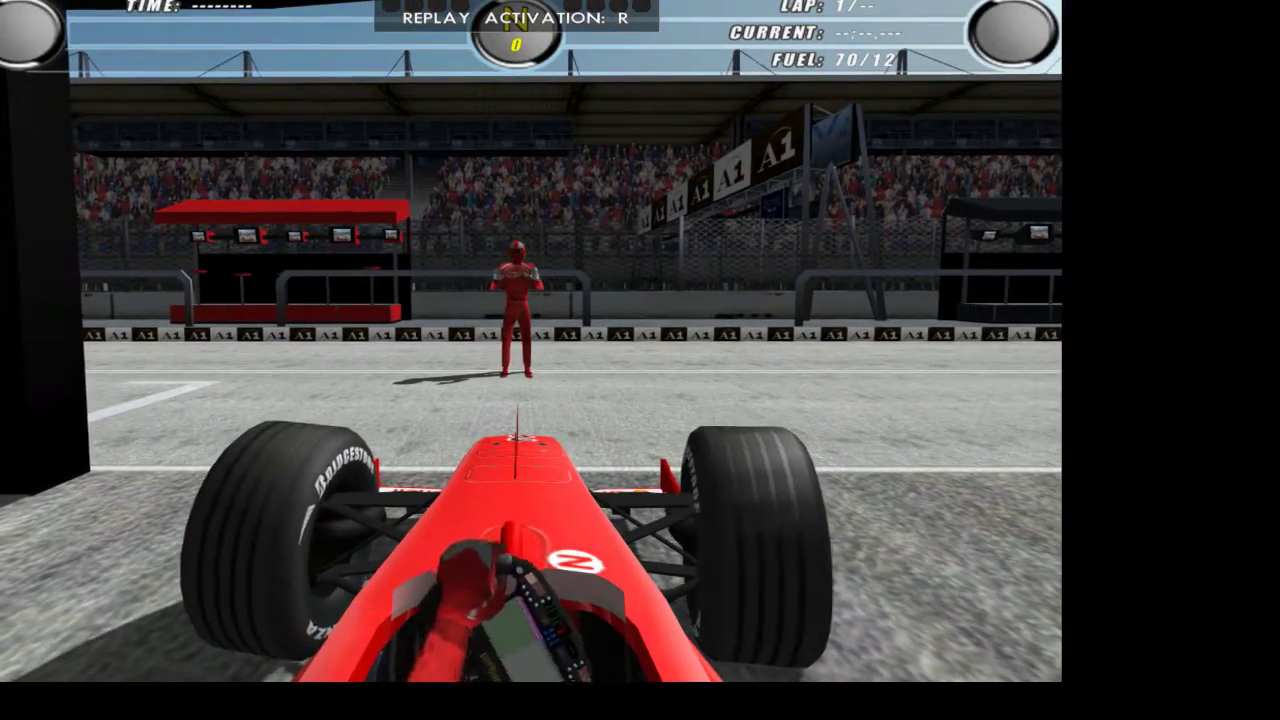
key("Up")
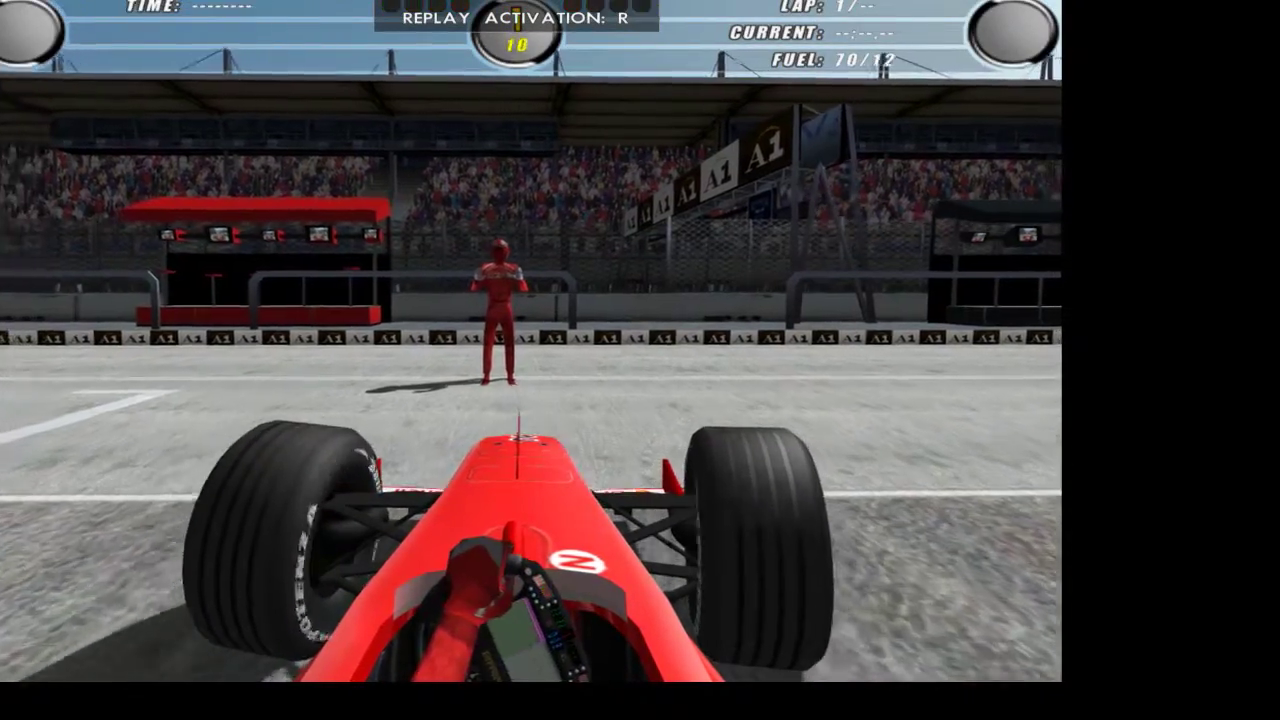
key("Left")
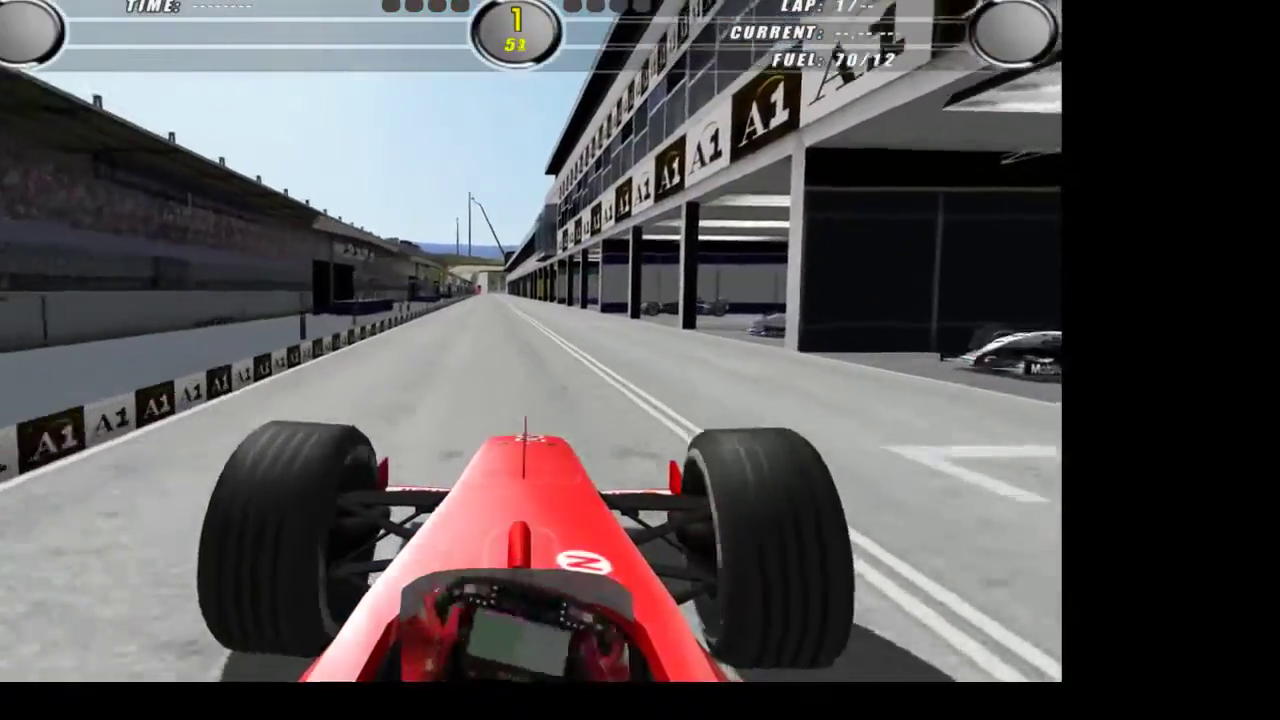
key("Up")
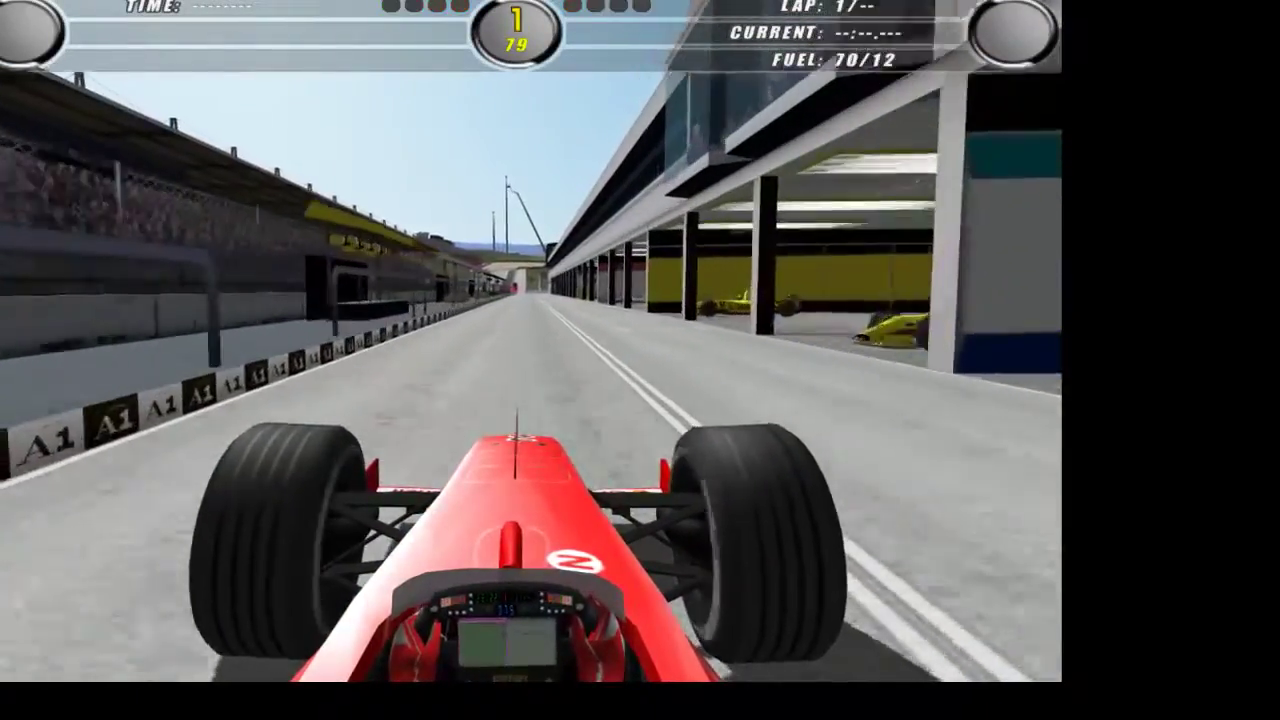
key("Up")
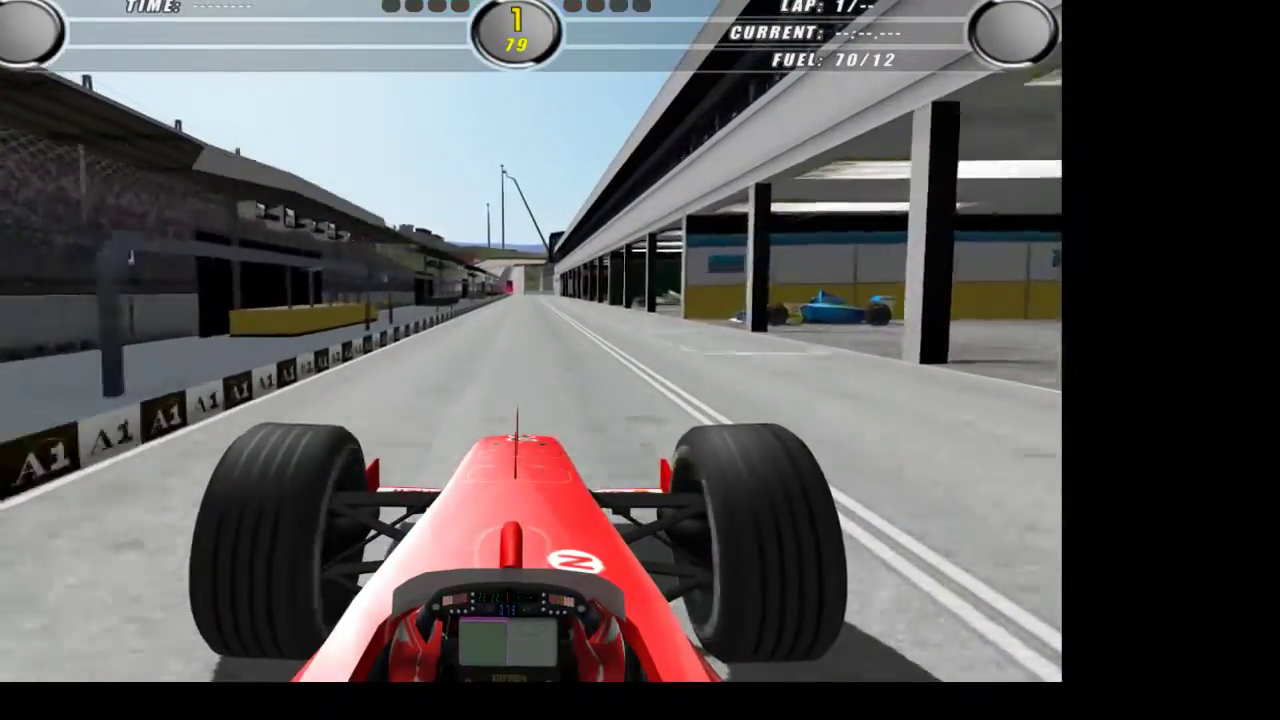
key("Right")
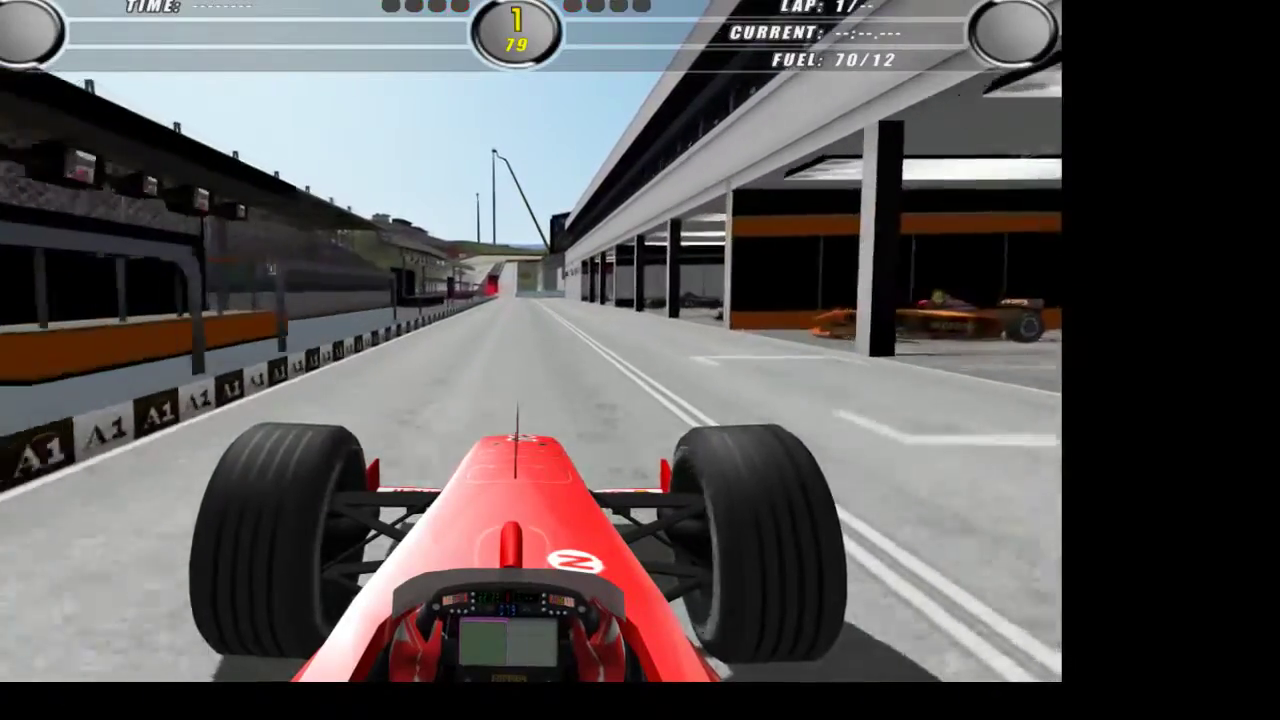
key("Left")
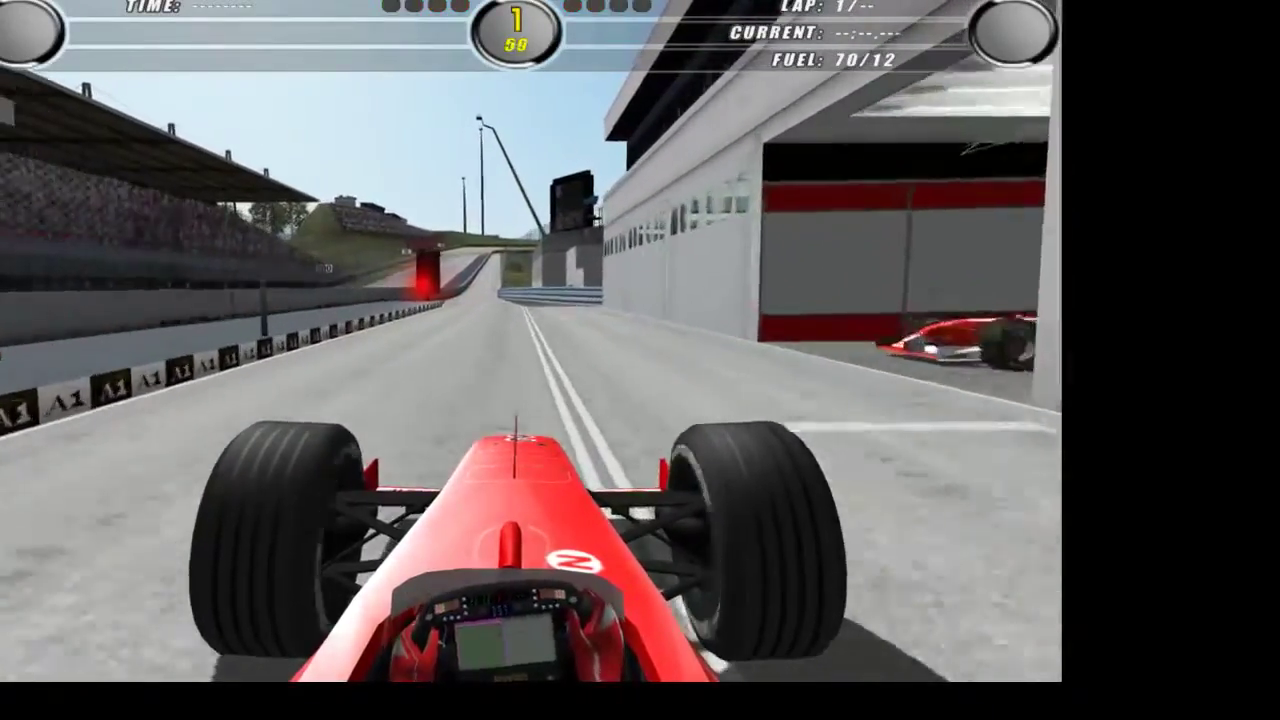
key("Down")
key("Down")
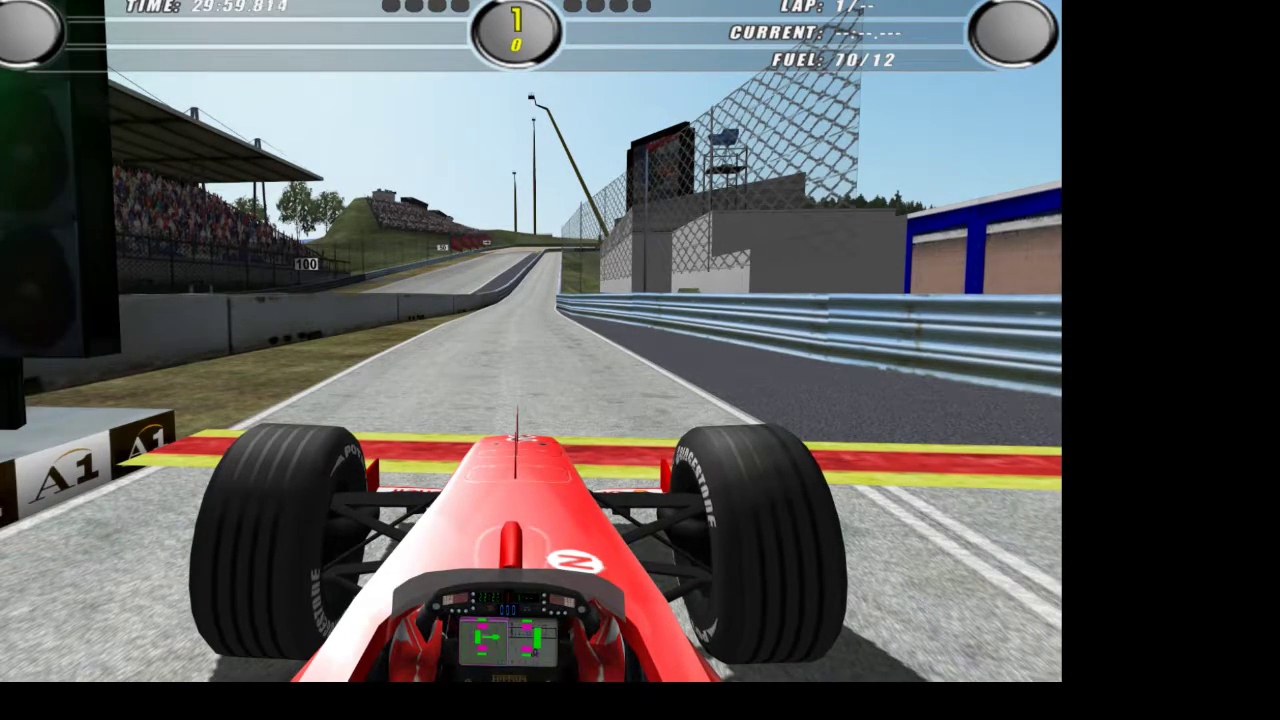
Drive the Ferrari out of the pit exit, along the exit lane and onto the A1-Ring track
key("Up")
key("Up")
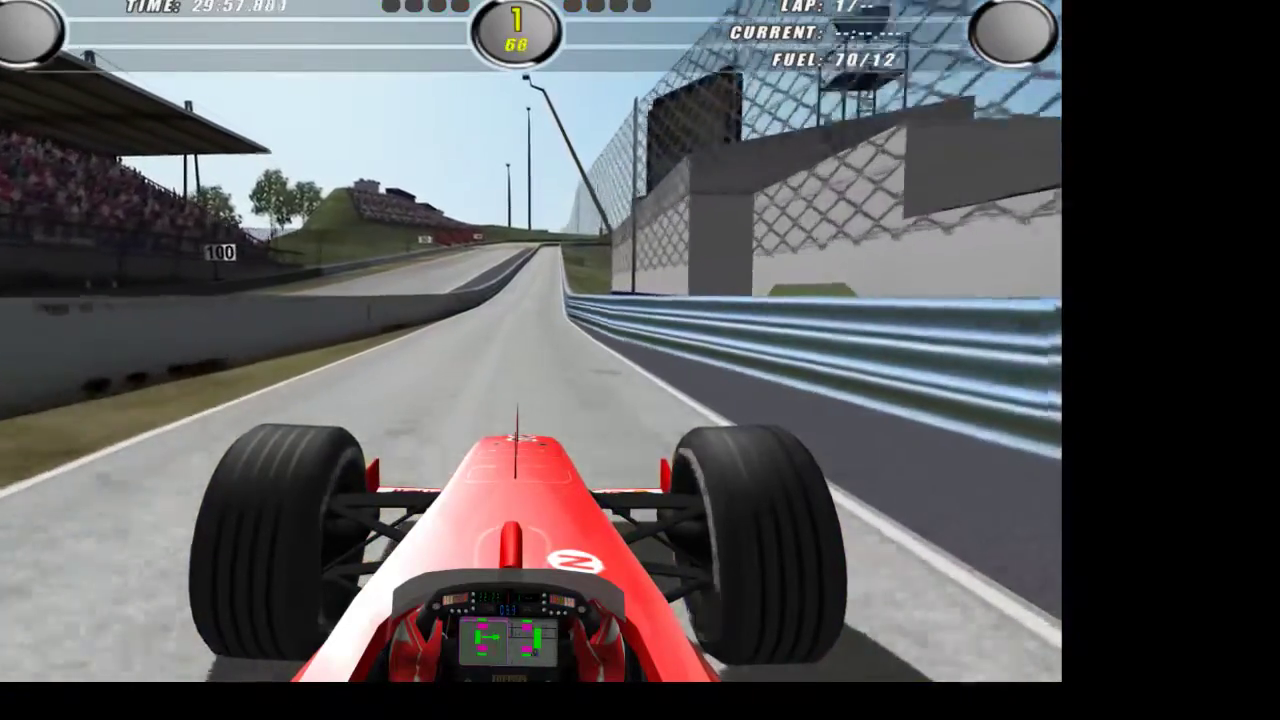
key("Up")
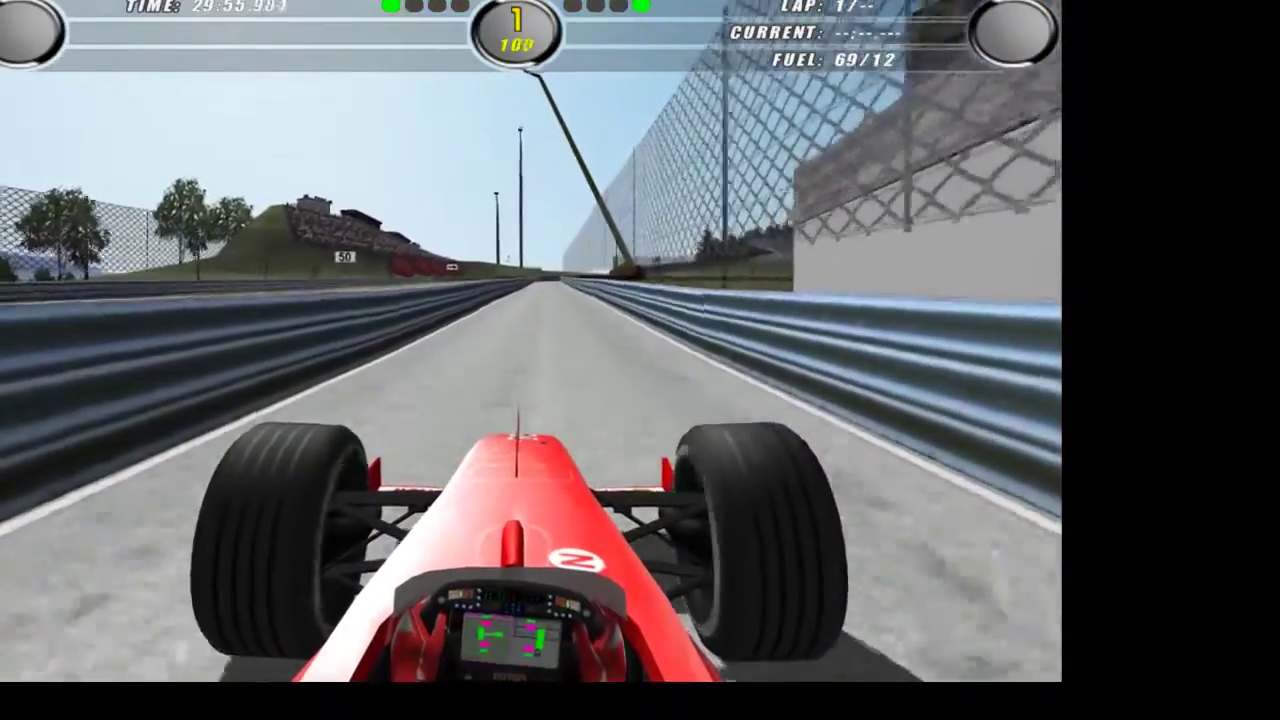
key("Down")
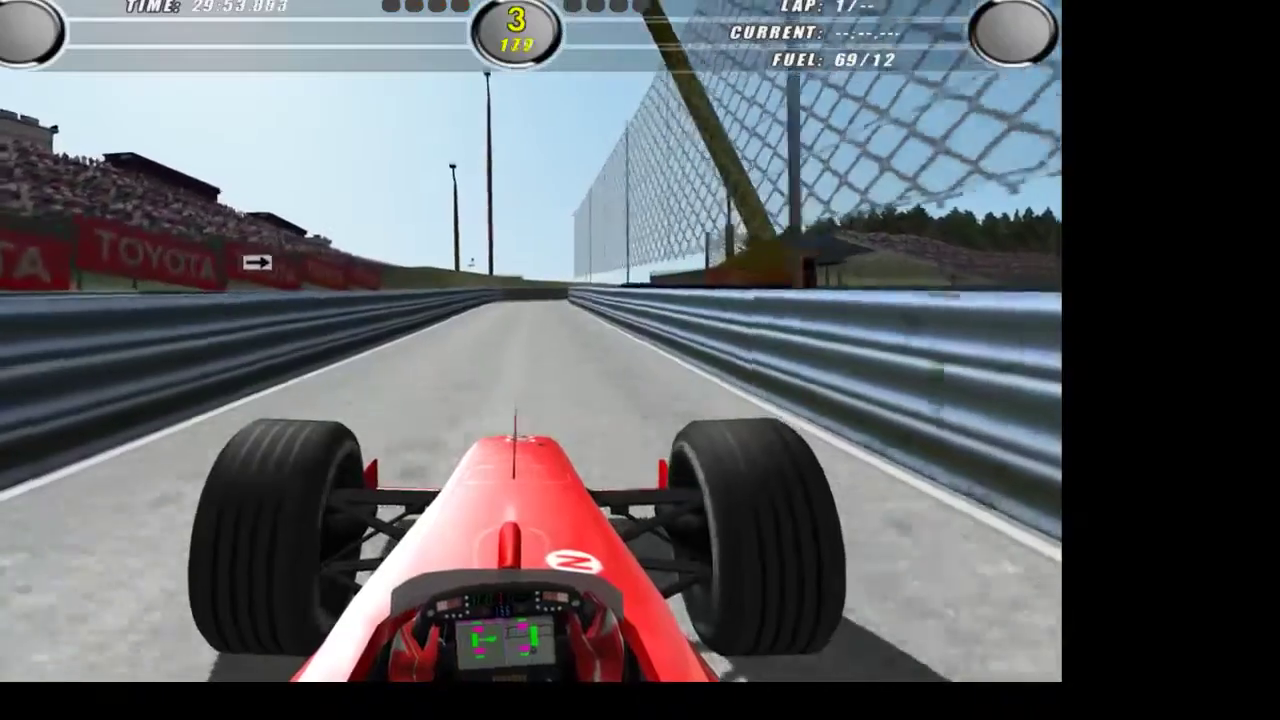
key("Right")
key("Right")
key("Up")
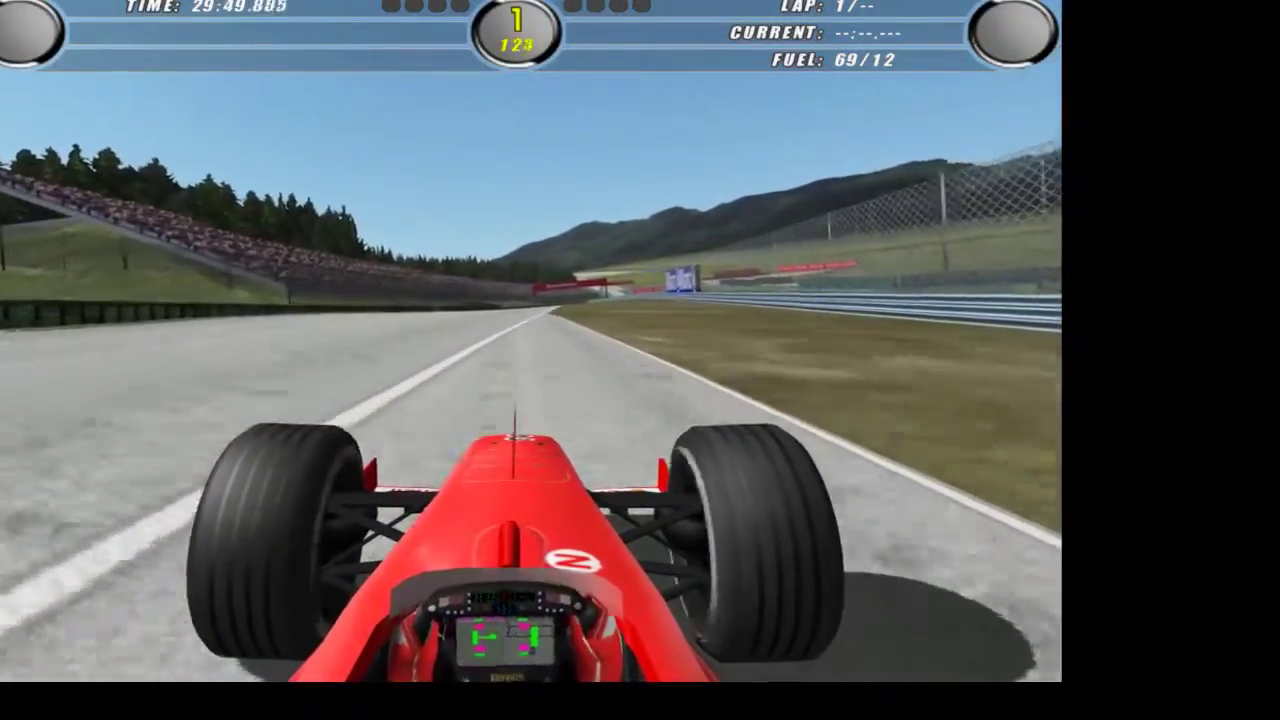
Accelerate the Ferrari up to seventh gear along the straight, then brake and steer at the next corner
key("Up")
key("Up")
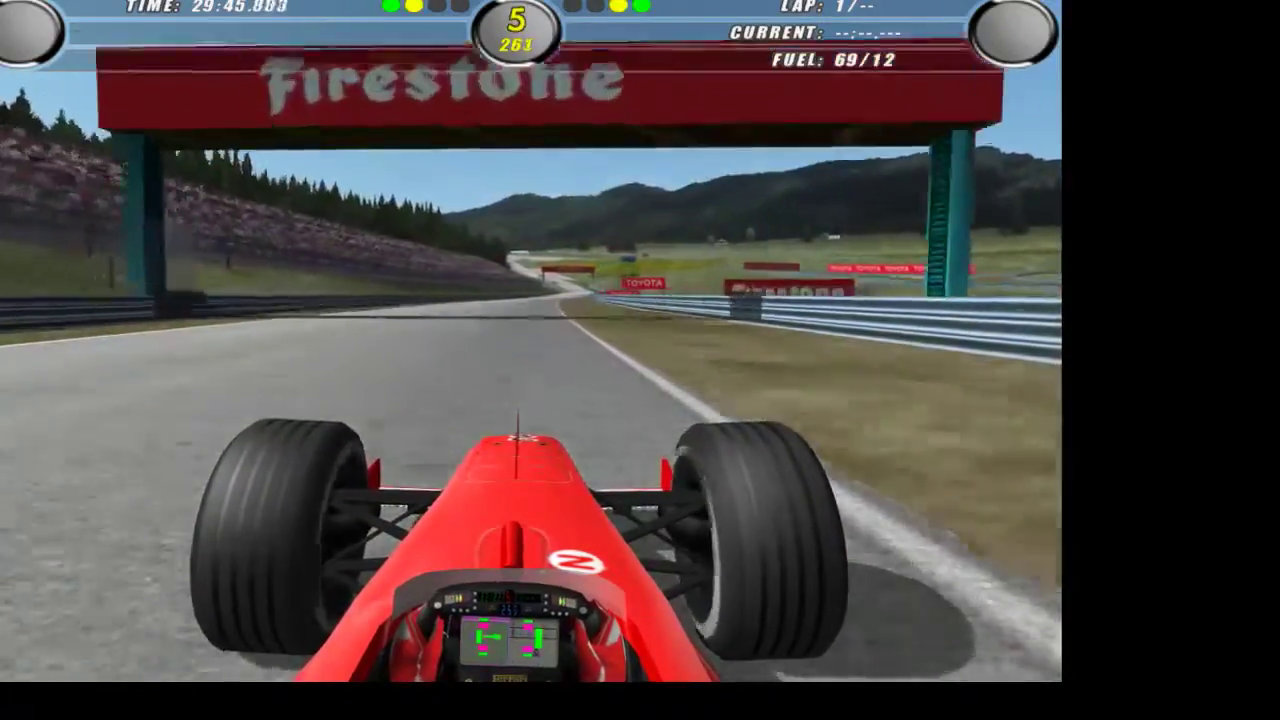
key("Up")
key("Up")
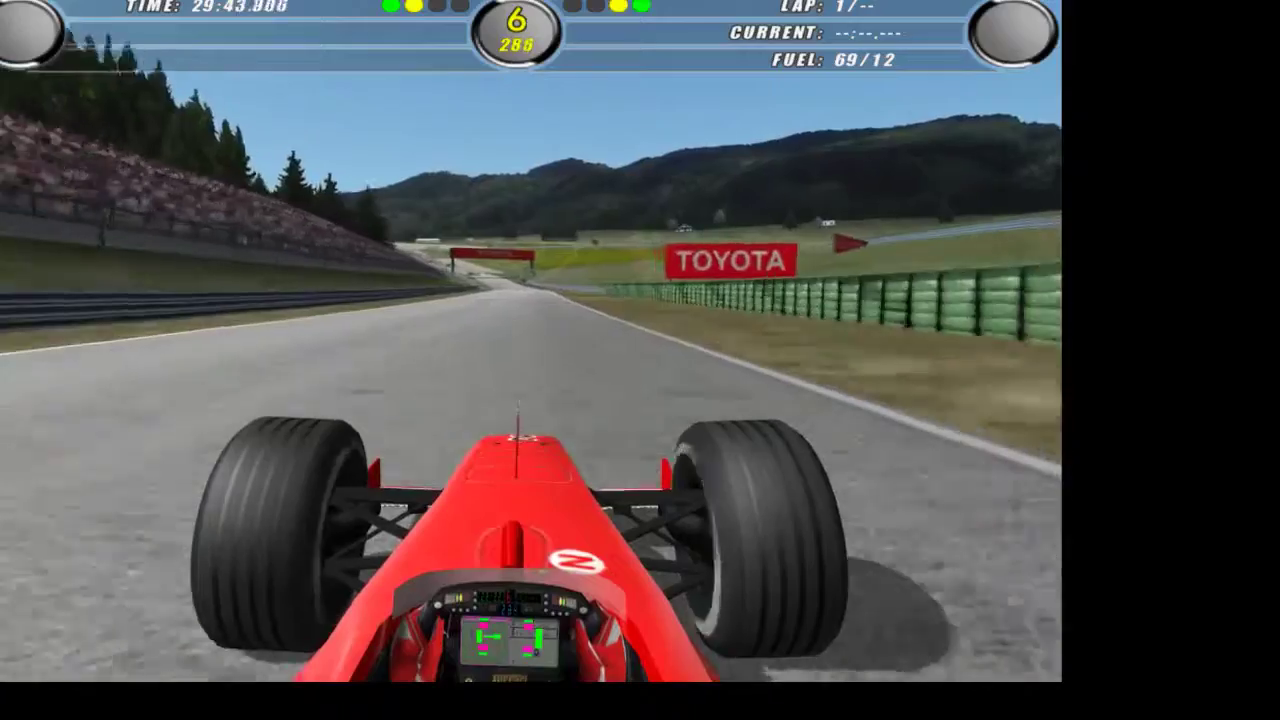
key("Up")
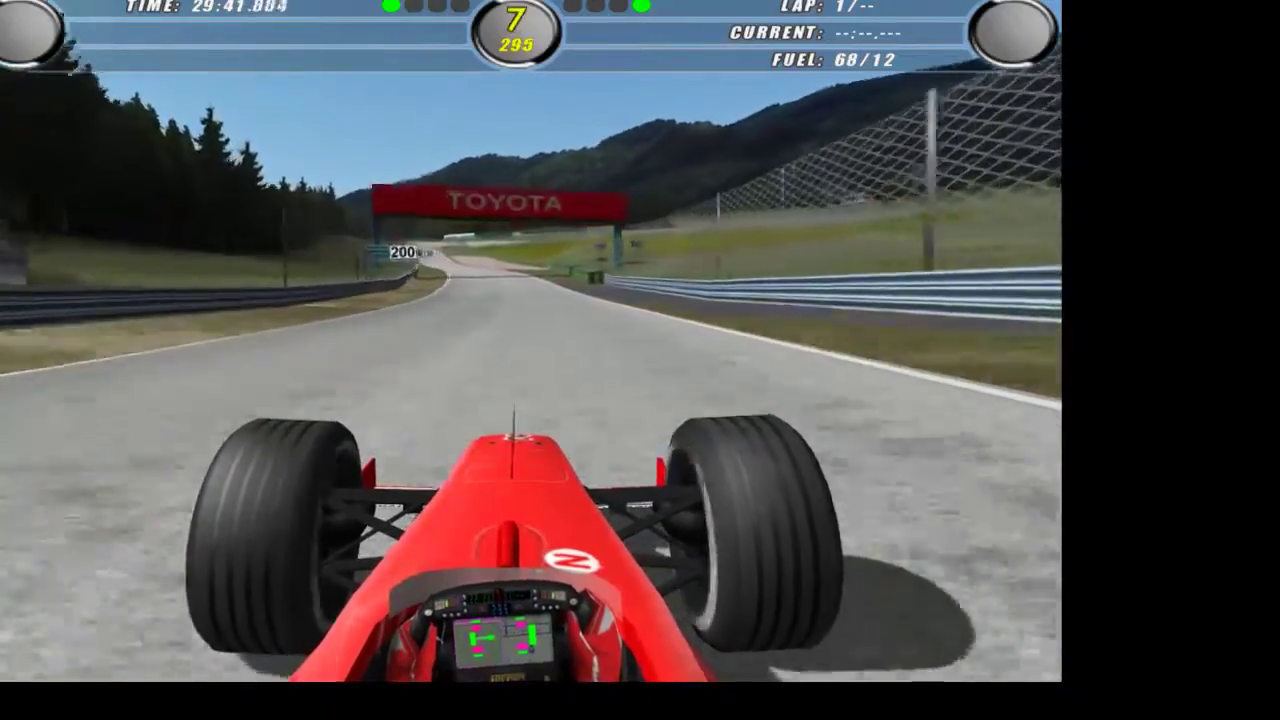
key("Down")
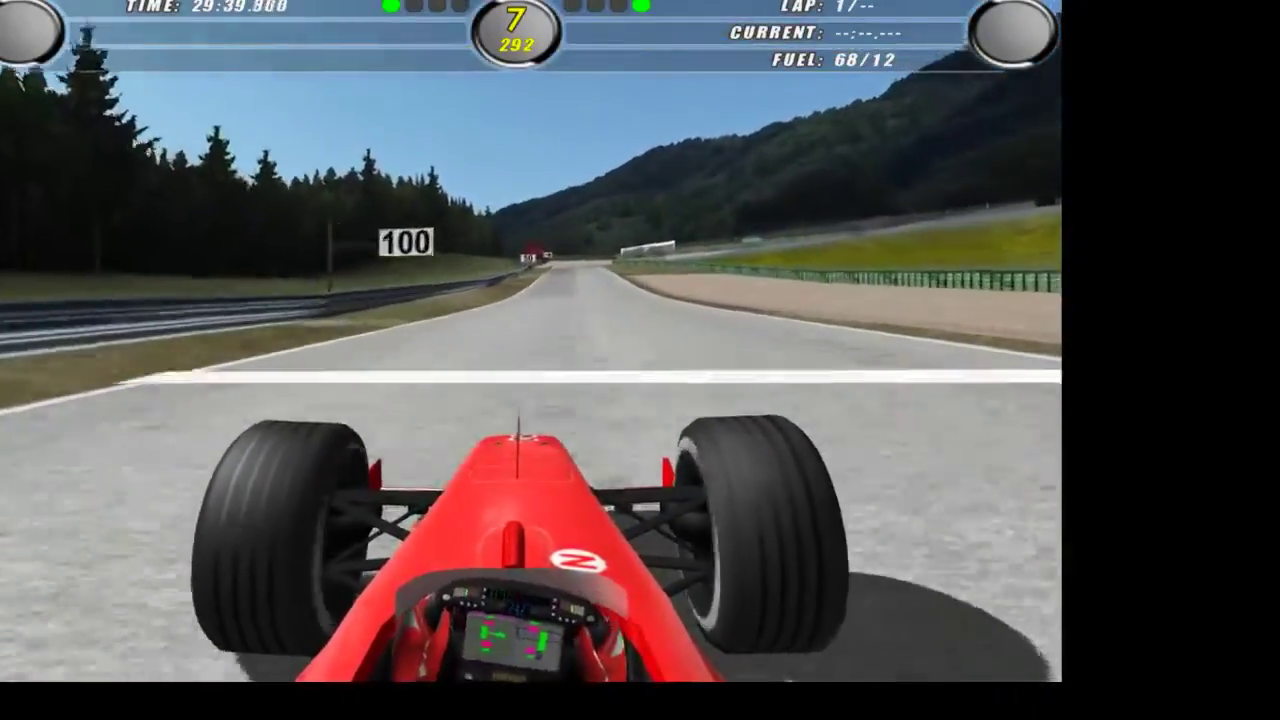
key("Right")
key("Down")
key("Left")
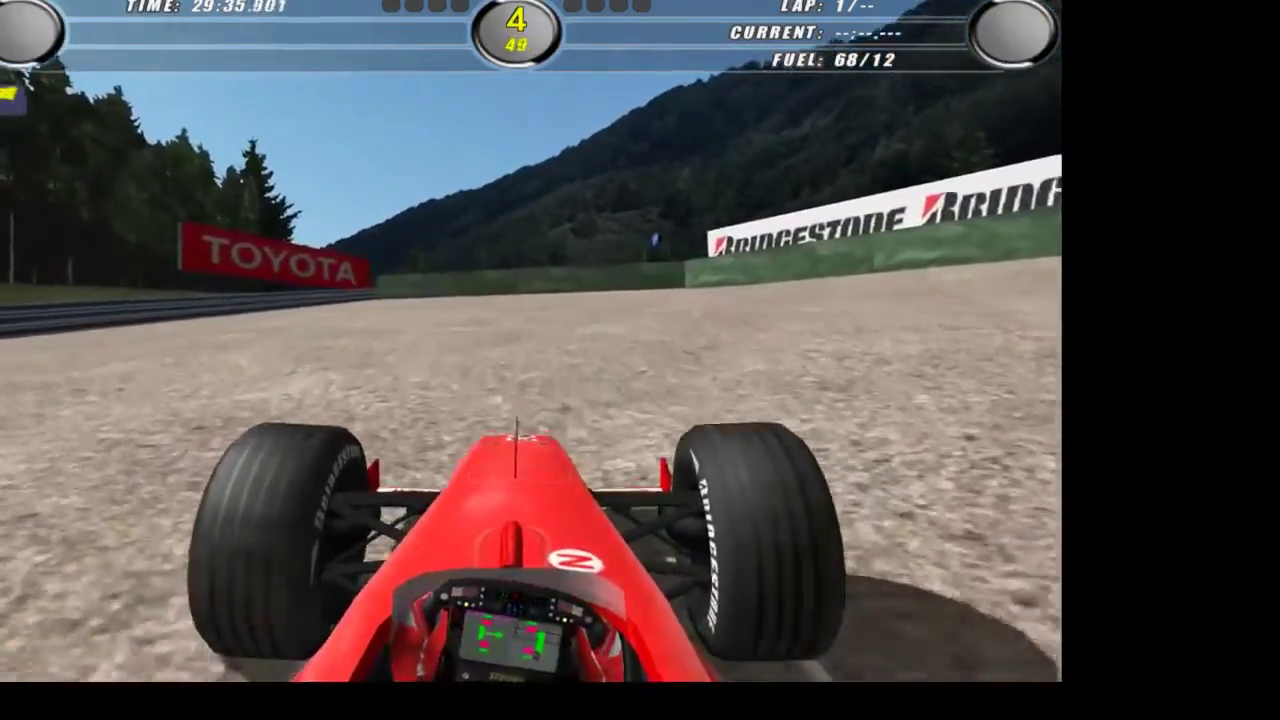
Leave the Warmup session and quit F1 Challenge 99-02 to the Windows desktop
key("Escape")
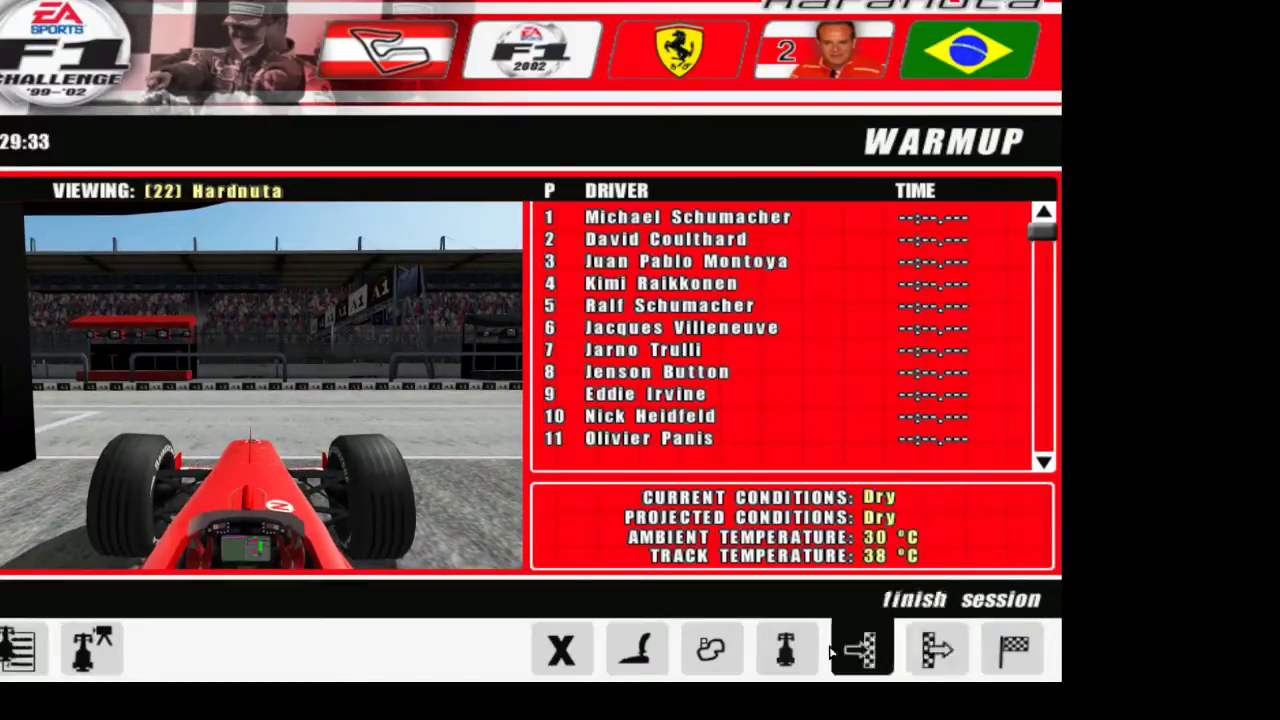
left_click(570, 650)
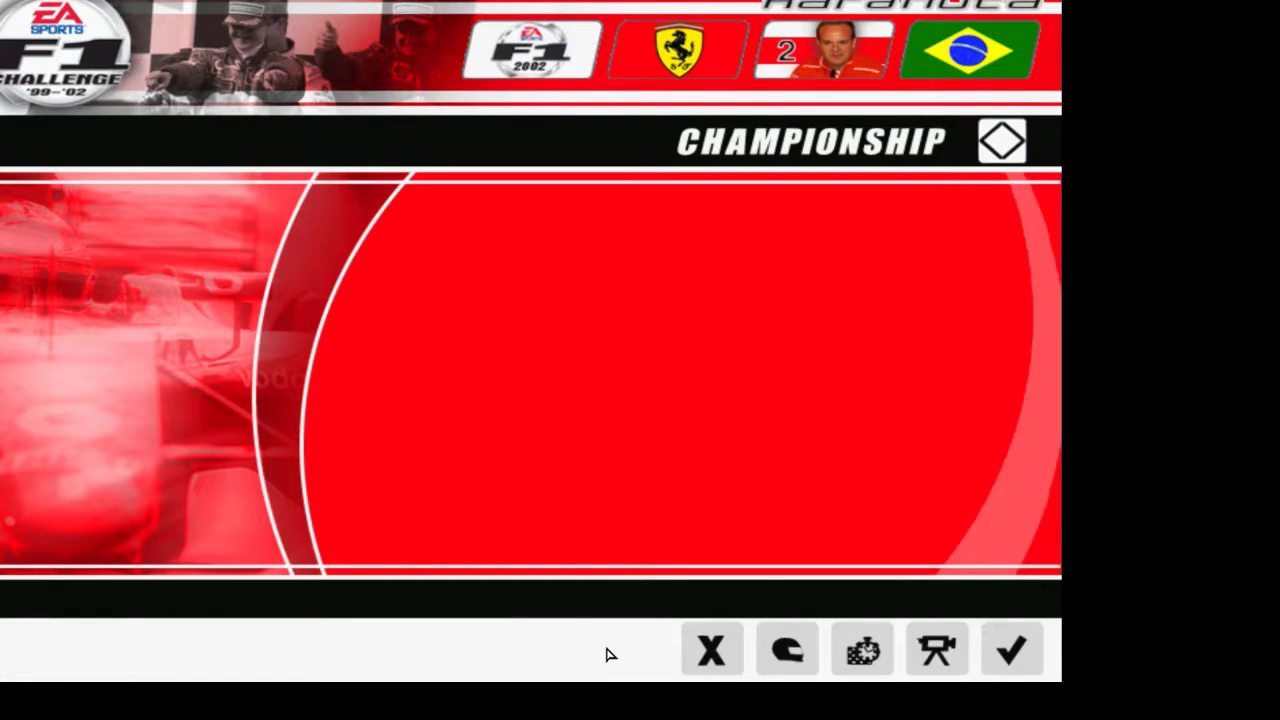
left_click(712, 652)
left_click(940, 652)
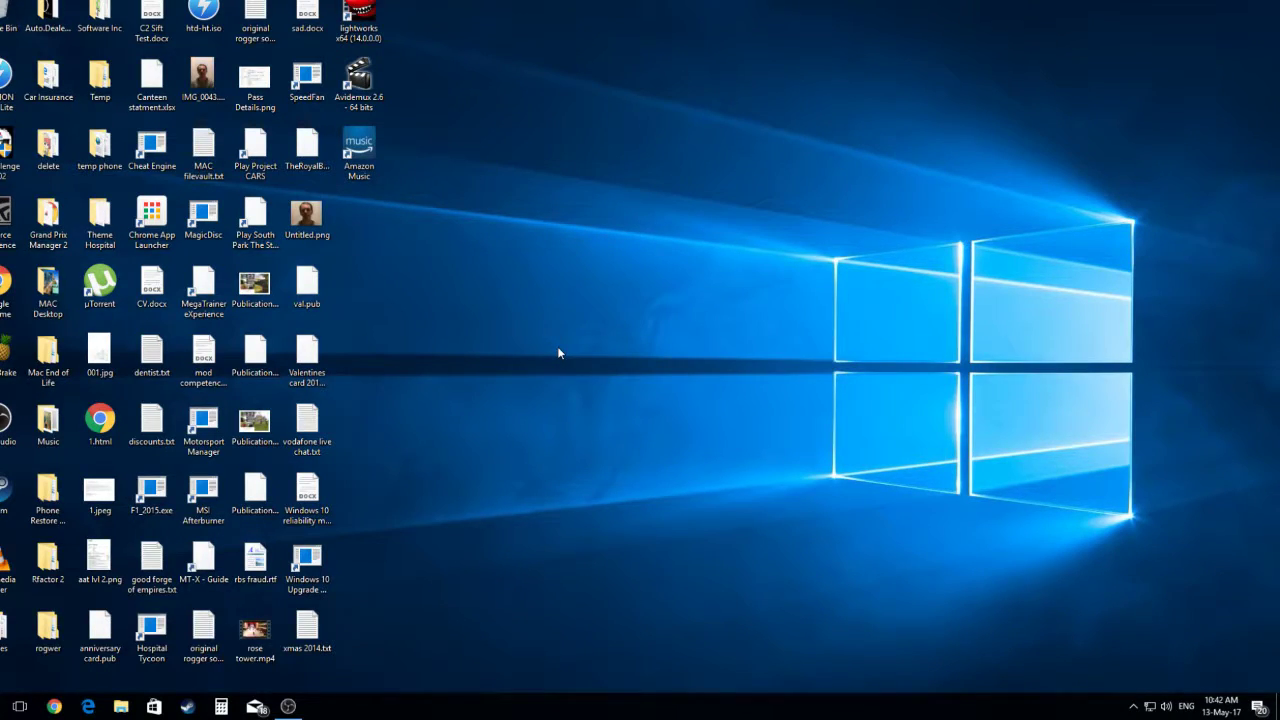
Open the NVIDIA Control Panel and edit the F1 Challenge 99-02 shortcut's target to end with F1 Challenge 99-02.exe
right_click(561, 347)
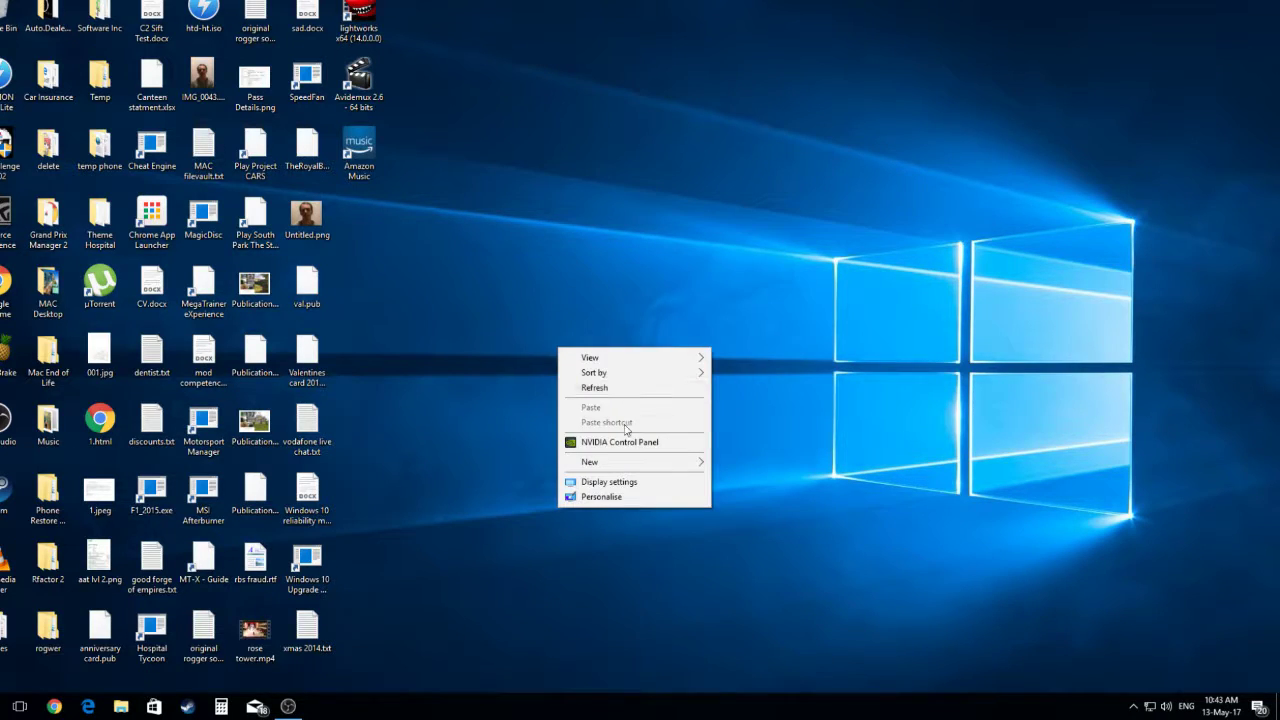
left_click(633, 441)
right_click(5, 148)
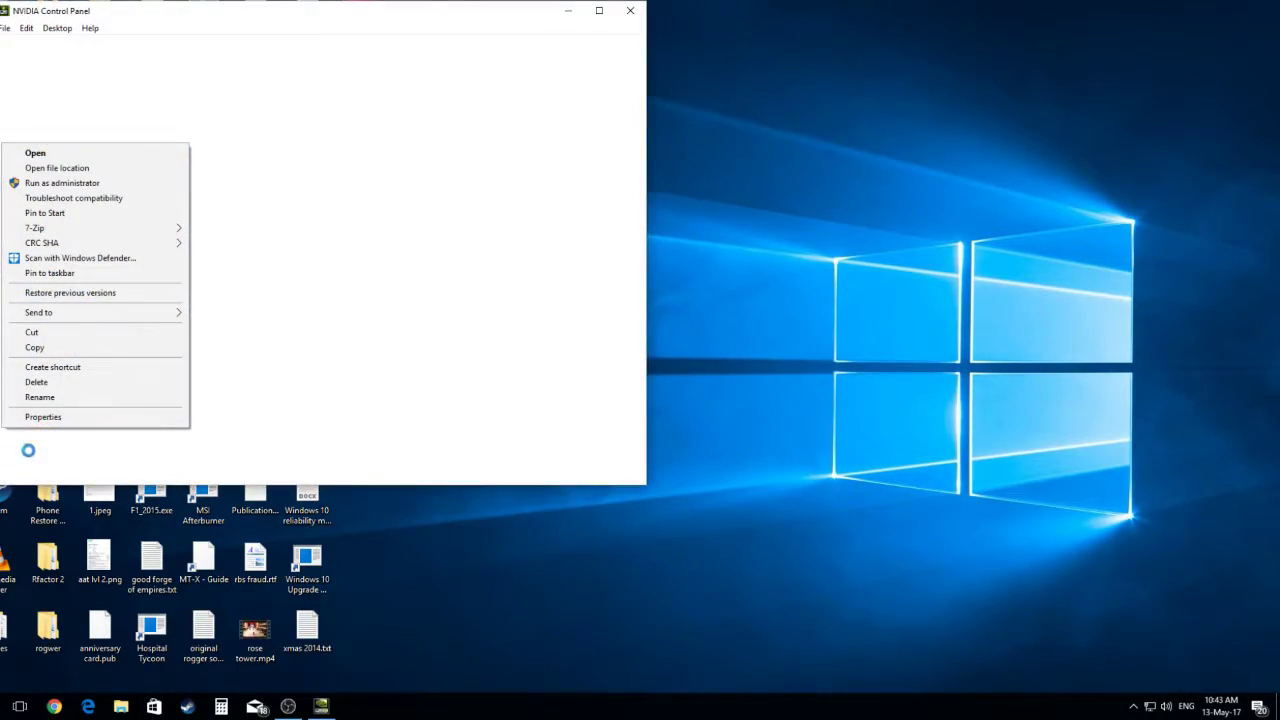
left_click(75, 417)
left_click_drag(157, 278, 333, 297)
key("BackSpace")
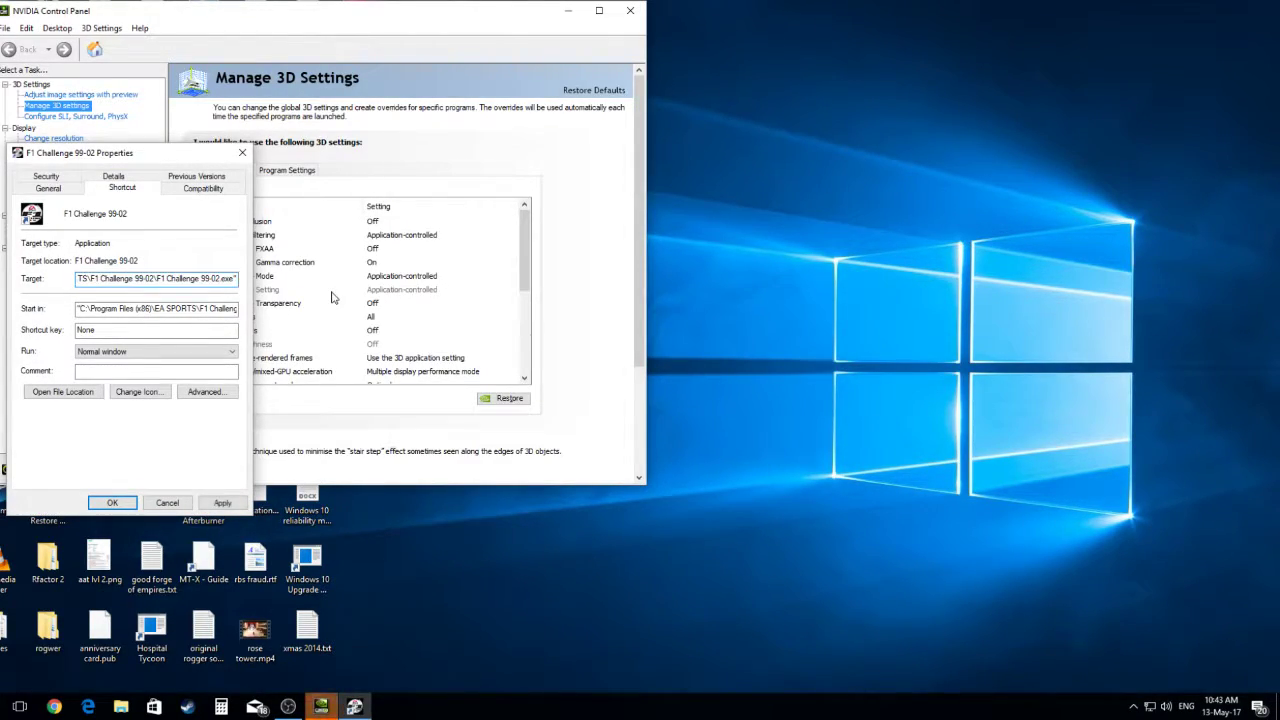
key("Return")
key("Escape")
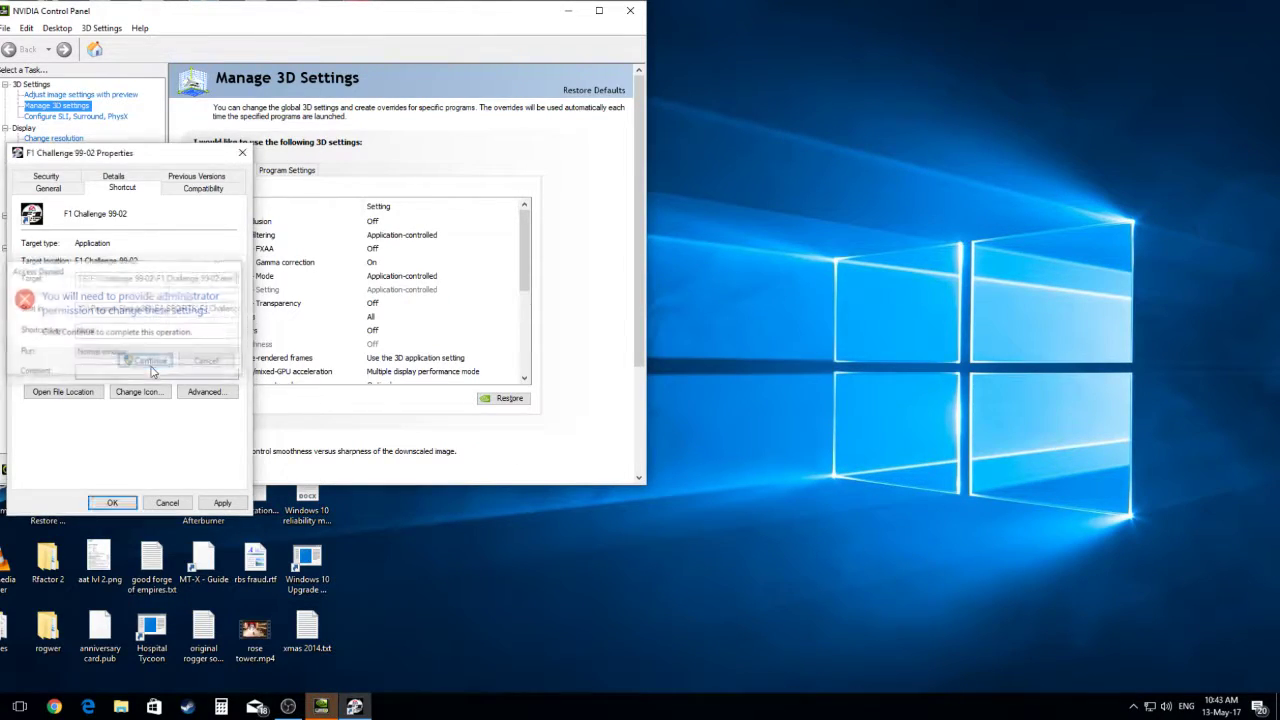
key("Escape")
Maximize the NVIDIA Control Panel and examine the program-specific 3D settings for F1 Challenge 99-02
left_click(290, 170)
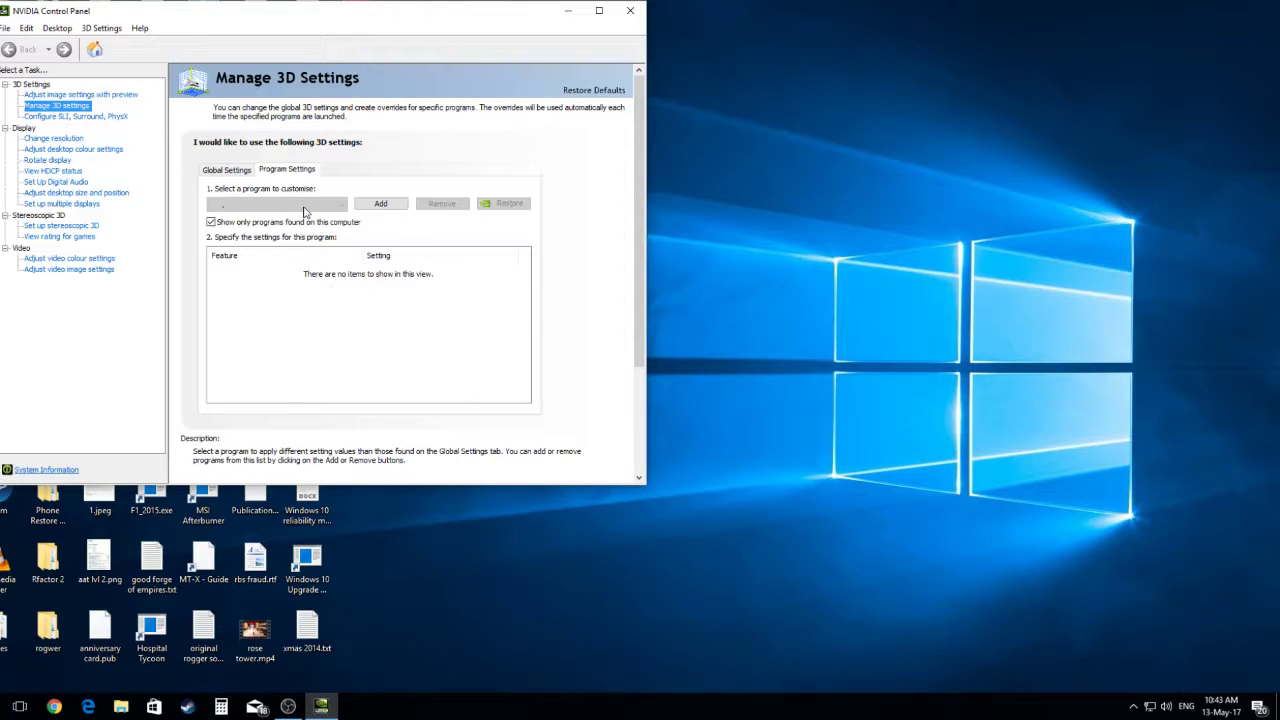
double_click(415, 17)
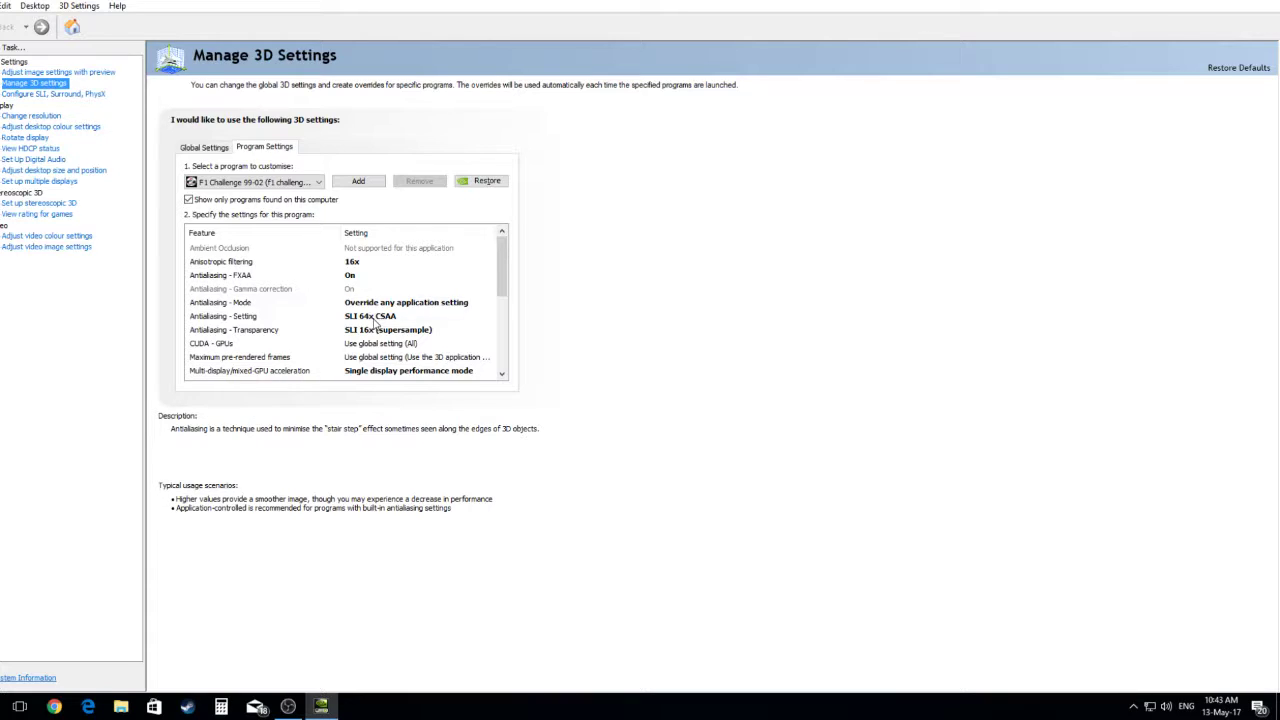
left_click(502, 374)
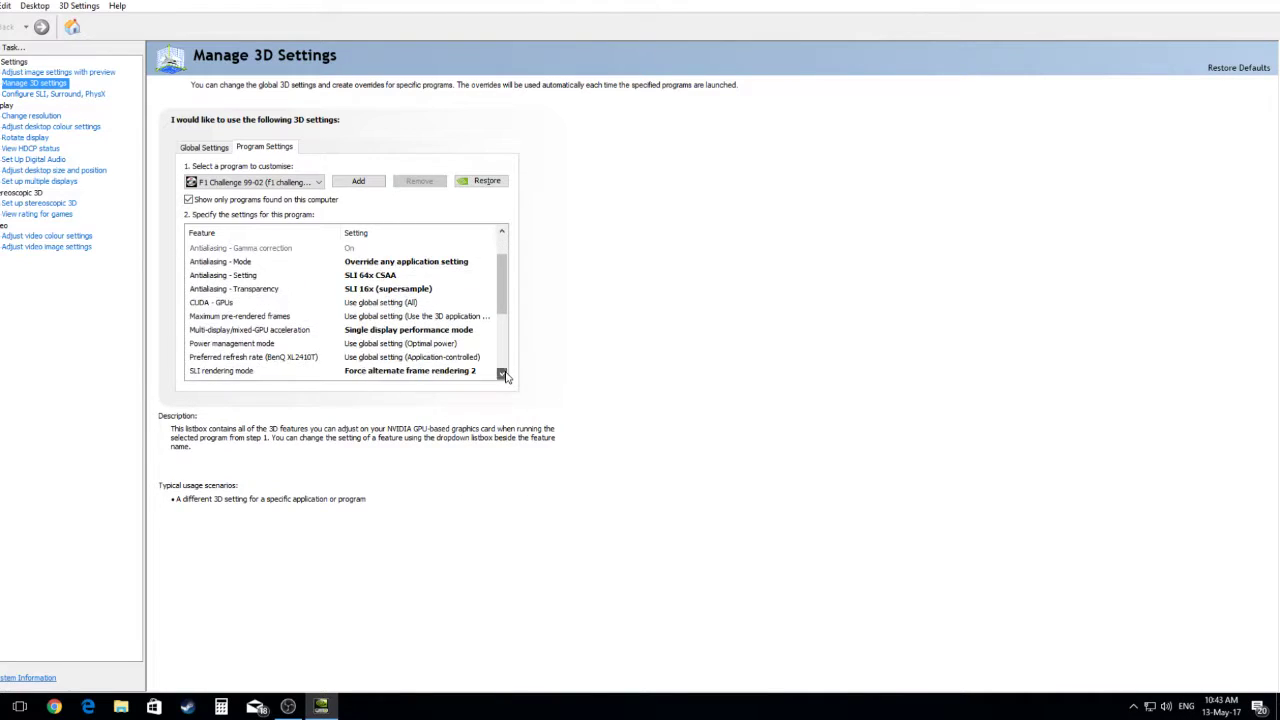
left_click(502, 374)
left_click(502, 374)
left_click(502, 374)
left_click(502, 374)
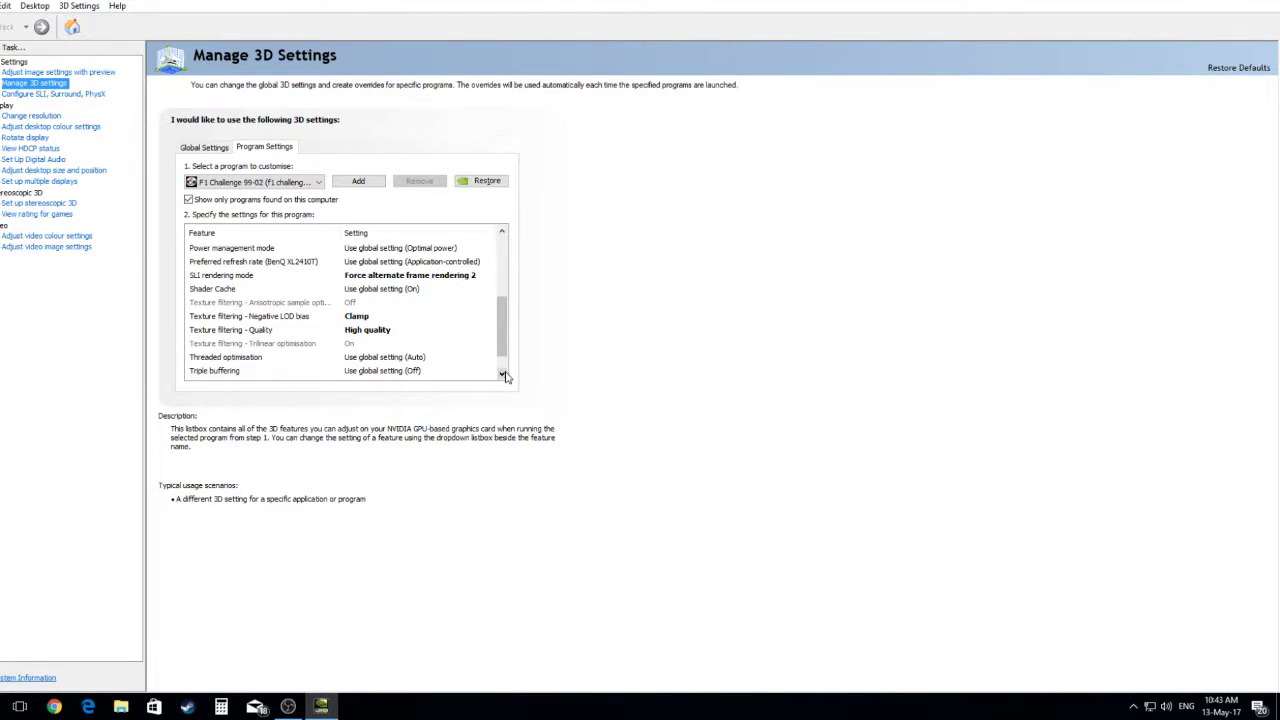
Set the game's texture filtering to Use global setting (Allow) for Negative LOD bias and Use global setting (Quality) for Quality
left_click(397, 321)
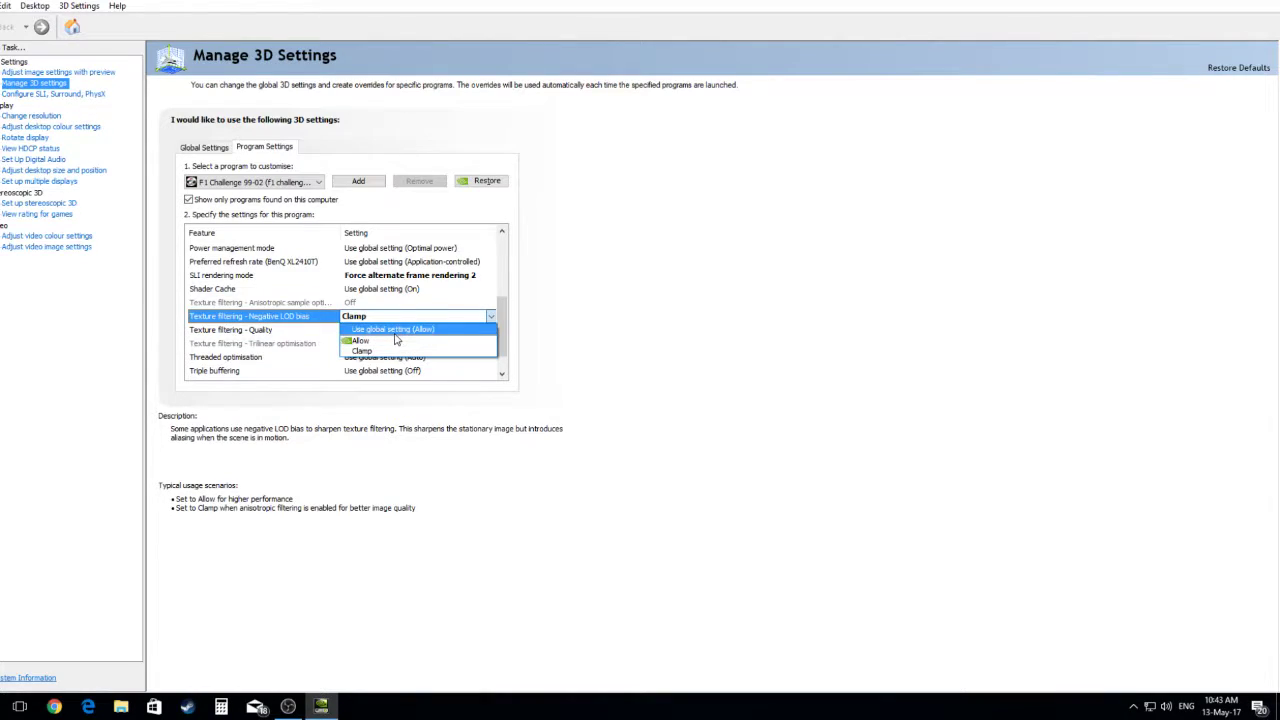
left_click(398, 330)
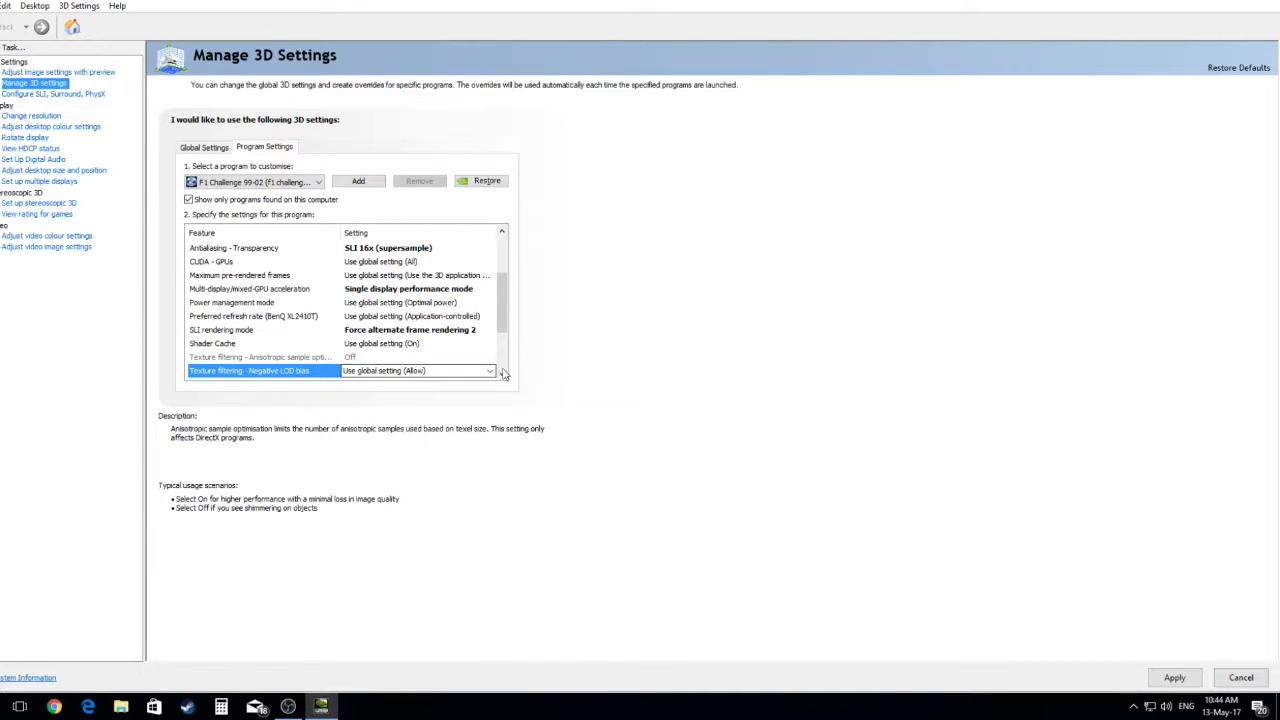
left_click(500, 377)
scroll(500, 380, "down", 2)
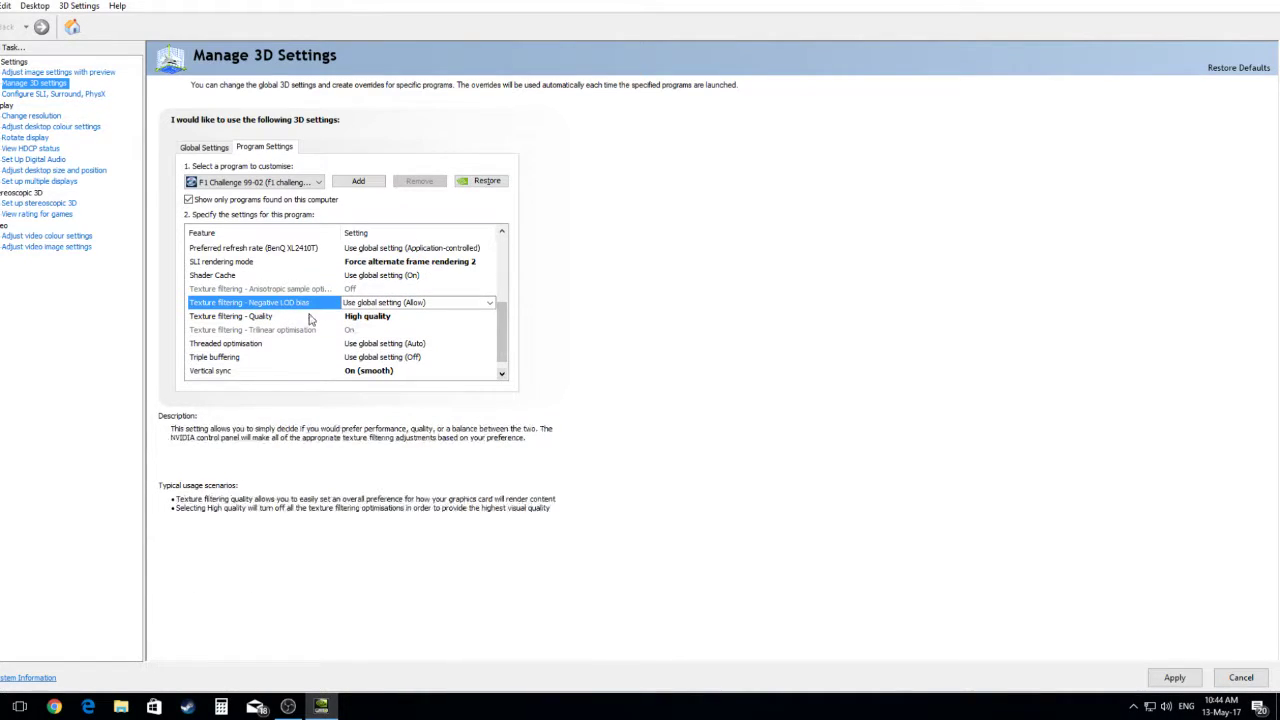
left_click(380, 320)
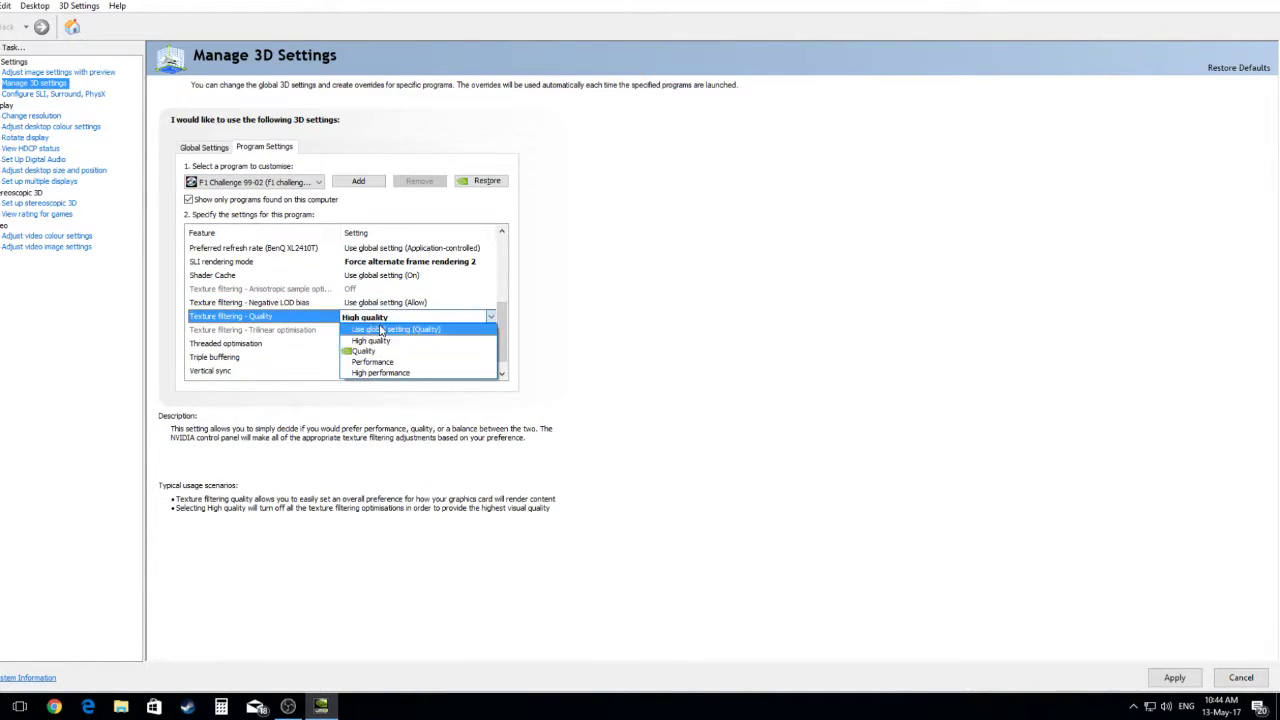
left_click(380, 330)
Keep Antialiasing - FXAA set to On and apply the changes to the F1 Challenge 99-02 profile
left_click(501, 375)
left_click(501, 375)
left_click(501, 375)
left_click(501, 375)
left_click(501, 375)
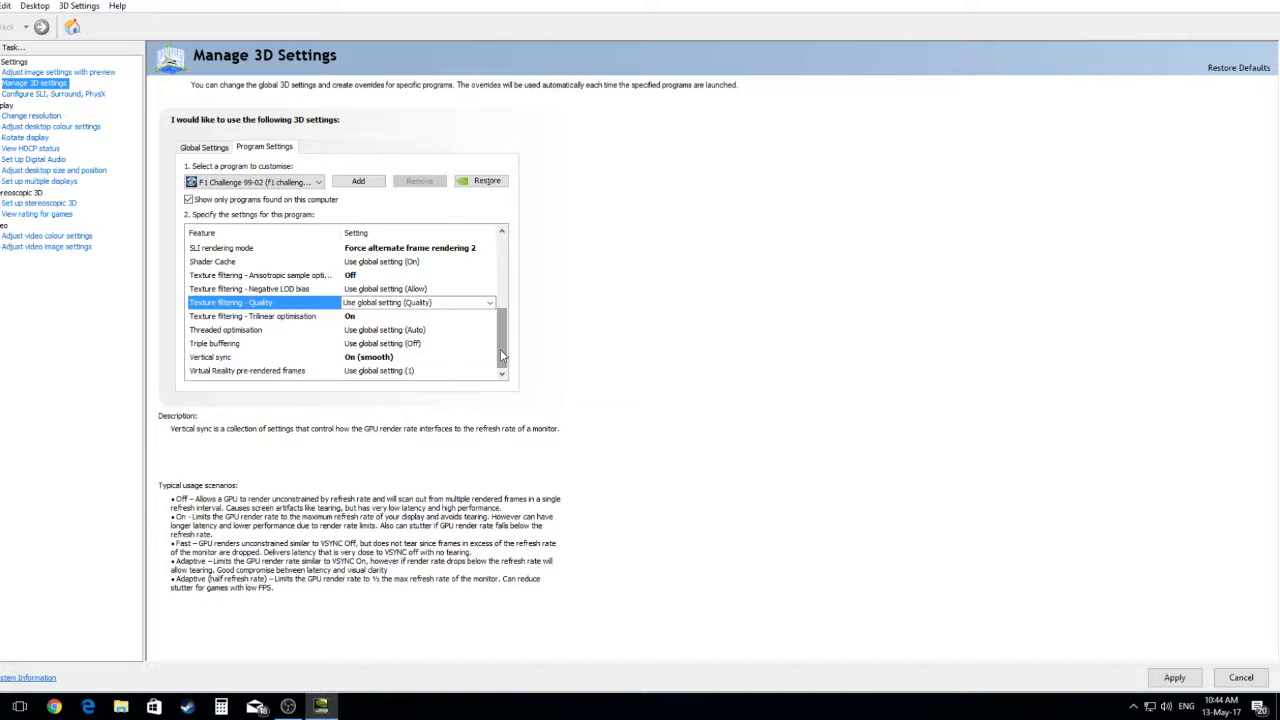
left_click_drag(501, 355, 490, 262)
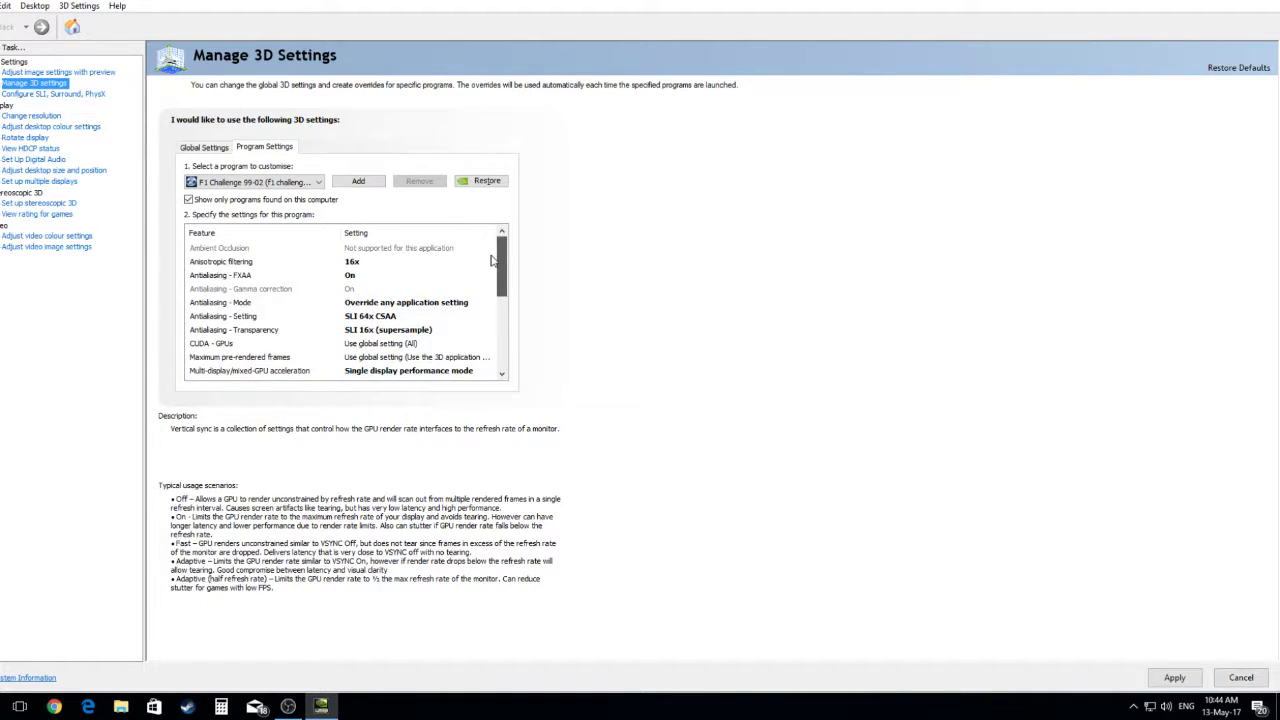
left_click(364, 280)
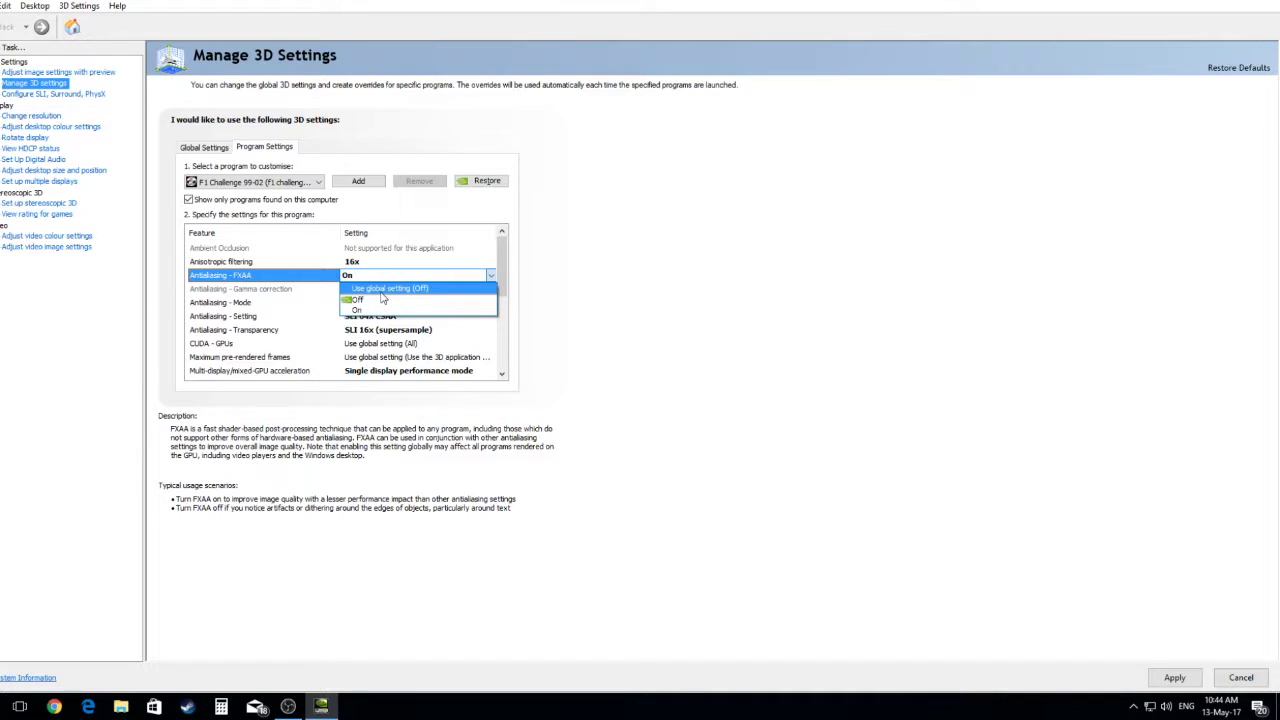
left_click(376, 310)
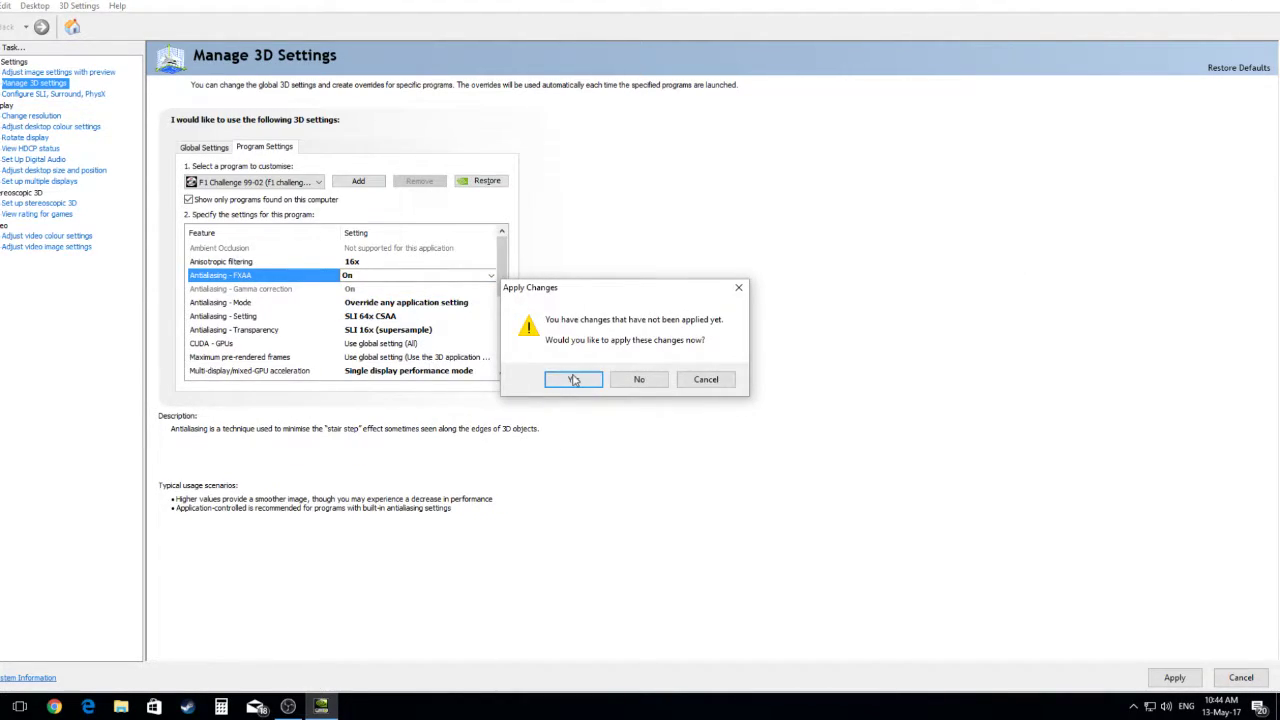
left_click(574, 380)
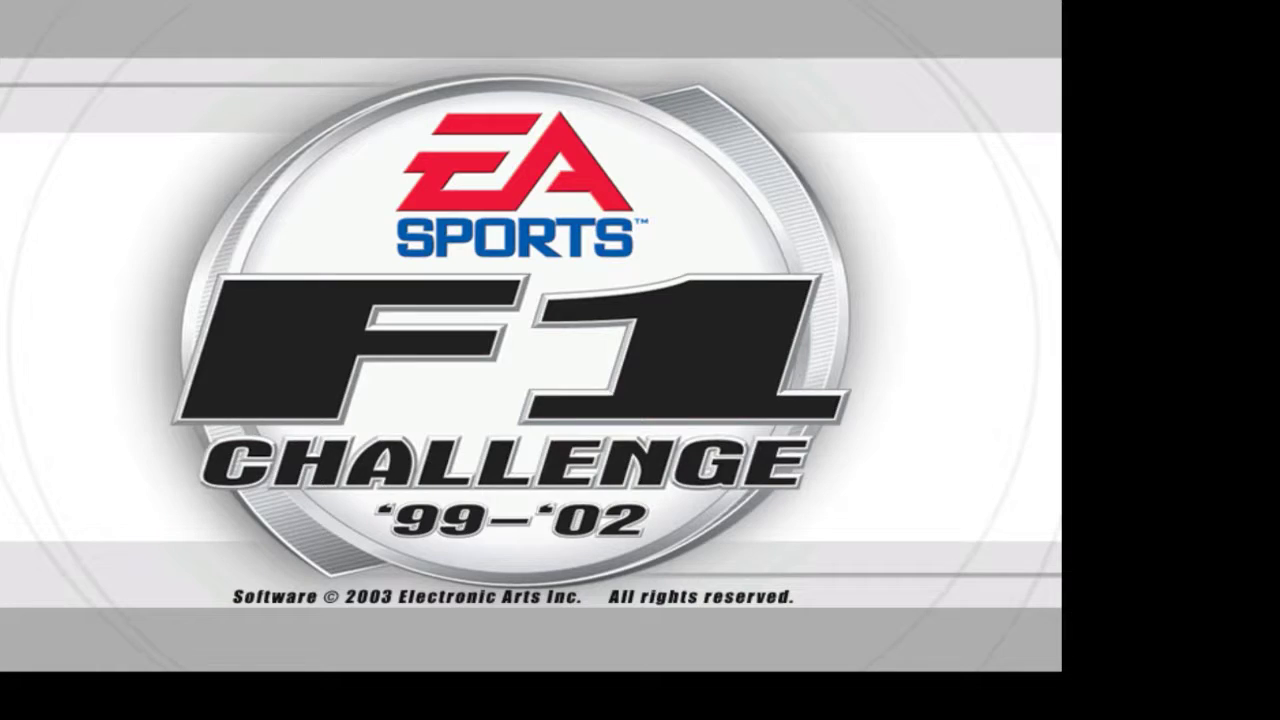
Skip the game's intro, resume the championship and load the Austria circuit into the Warmup session
left_click(523, 343)
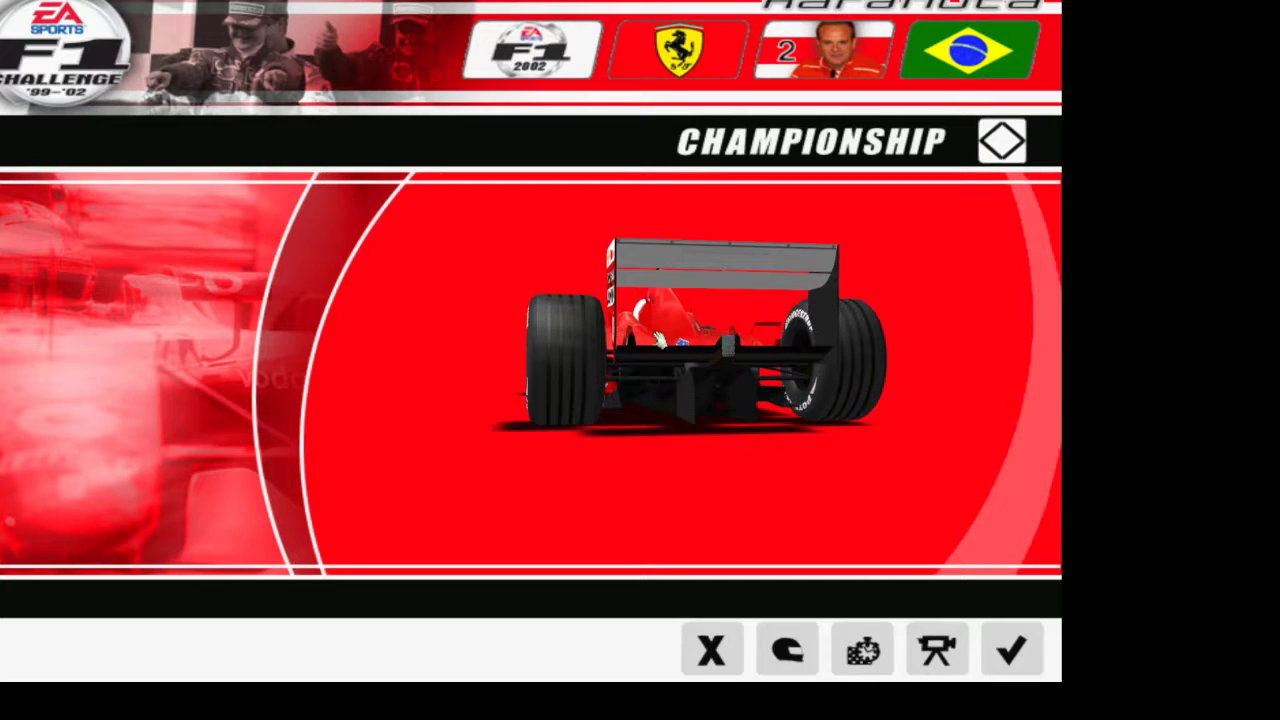
left_click(1012, 660)
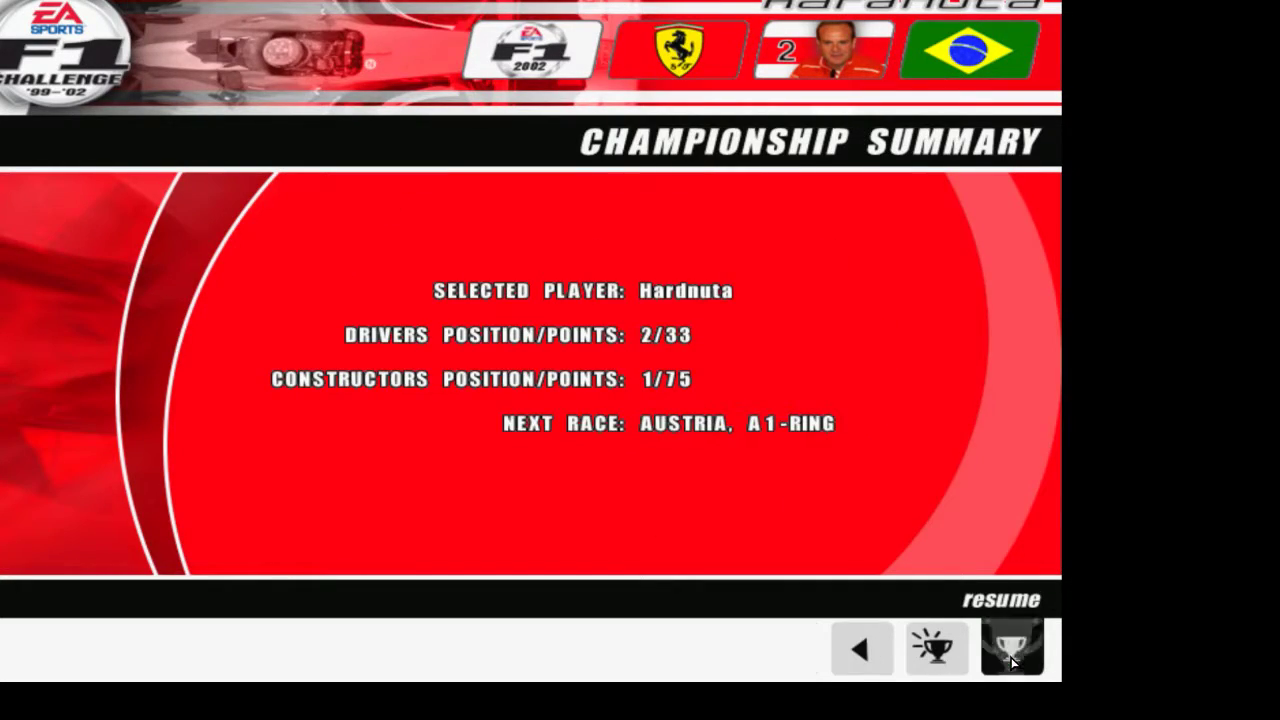
left_click(1010, 658)
left_click(1008, 657)
left_click(1003, 655)
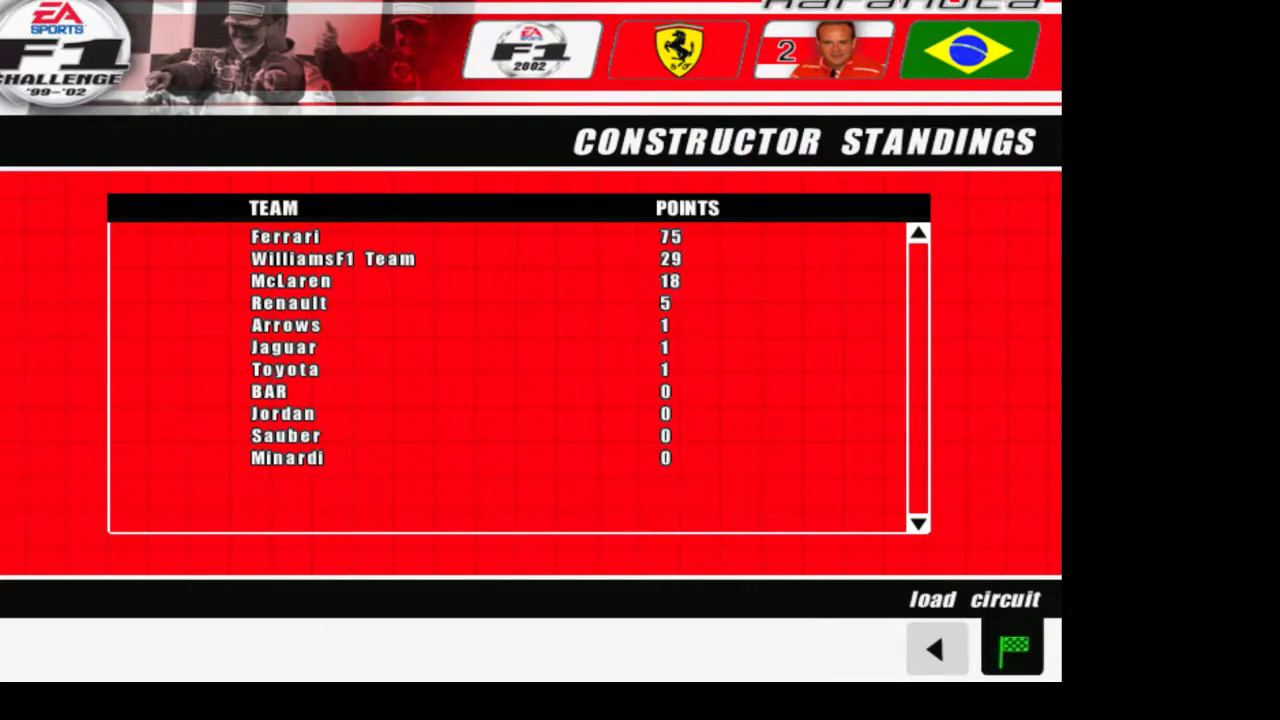
left_click(1001, 652)
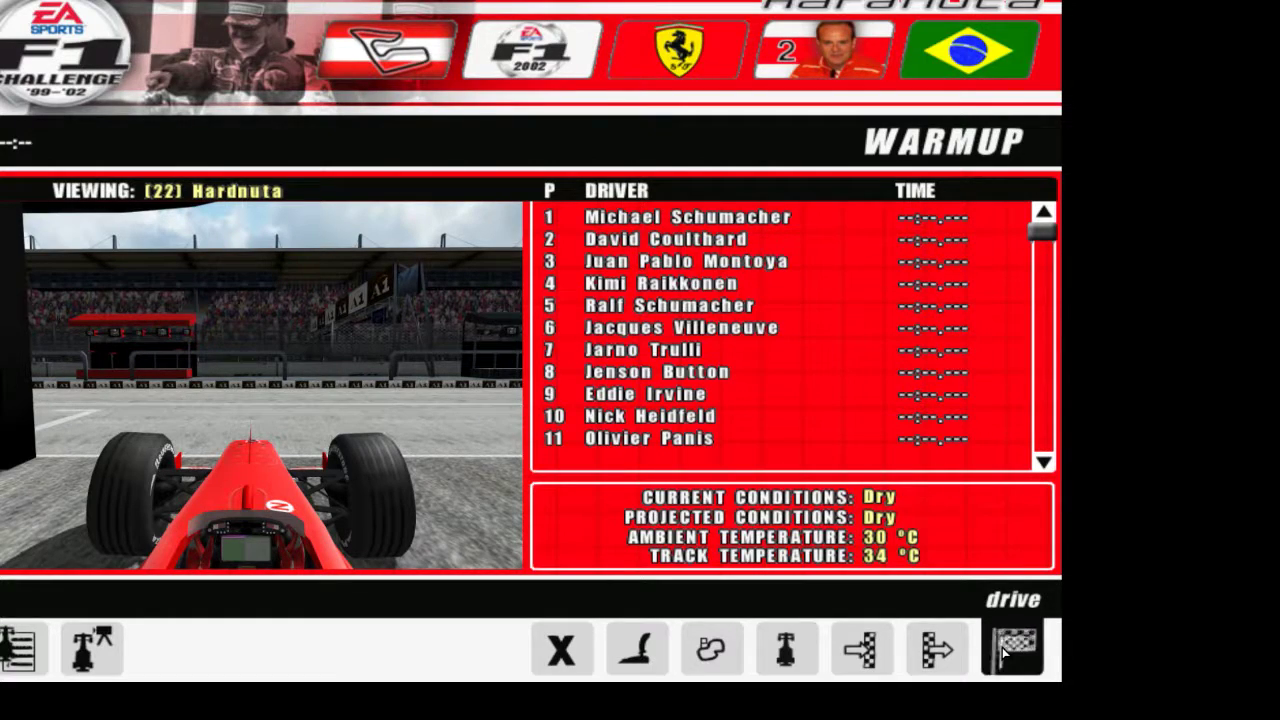
Load the Austria vehicle setup from the Austria folder and return to the Warmup screen
left_click(818, 650)
left_click(935, 648)
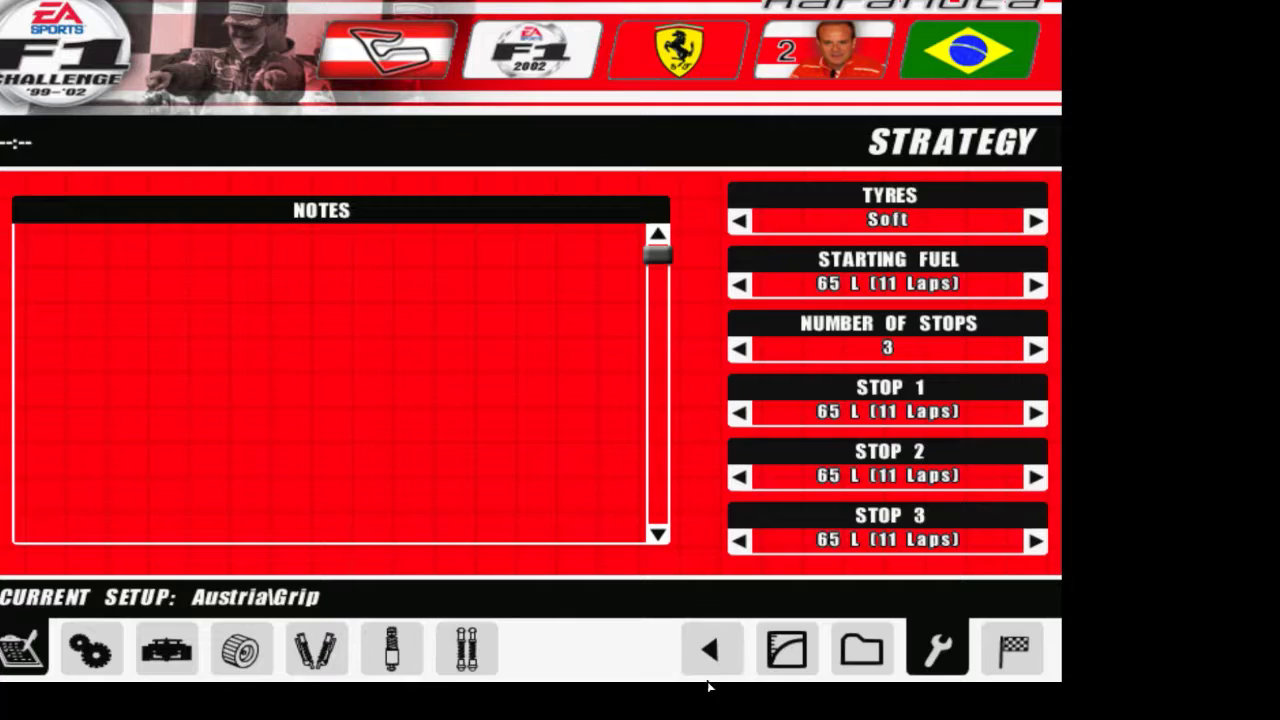
left_click(872, 652)
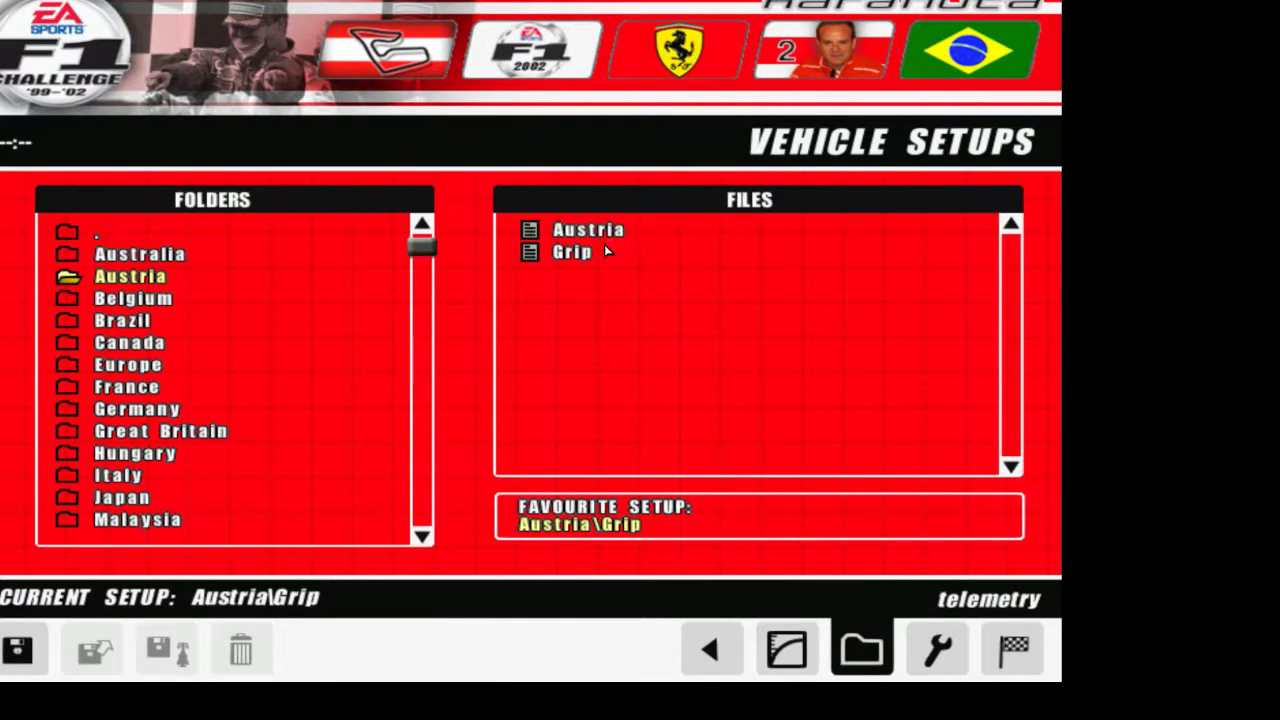
left_click(95, 650)
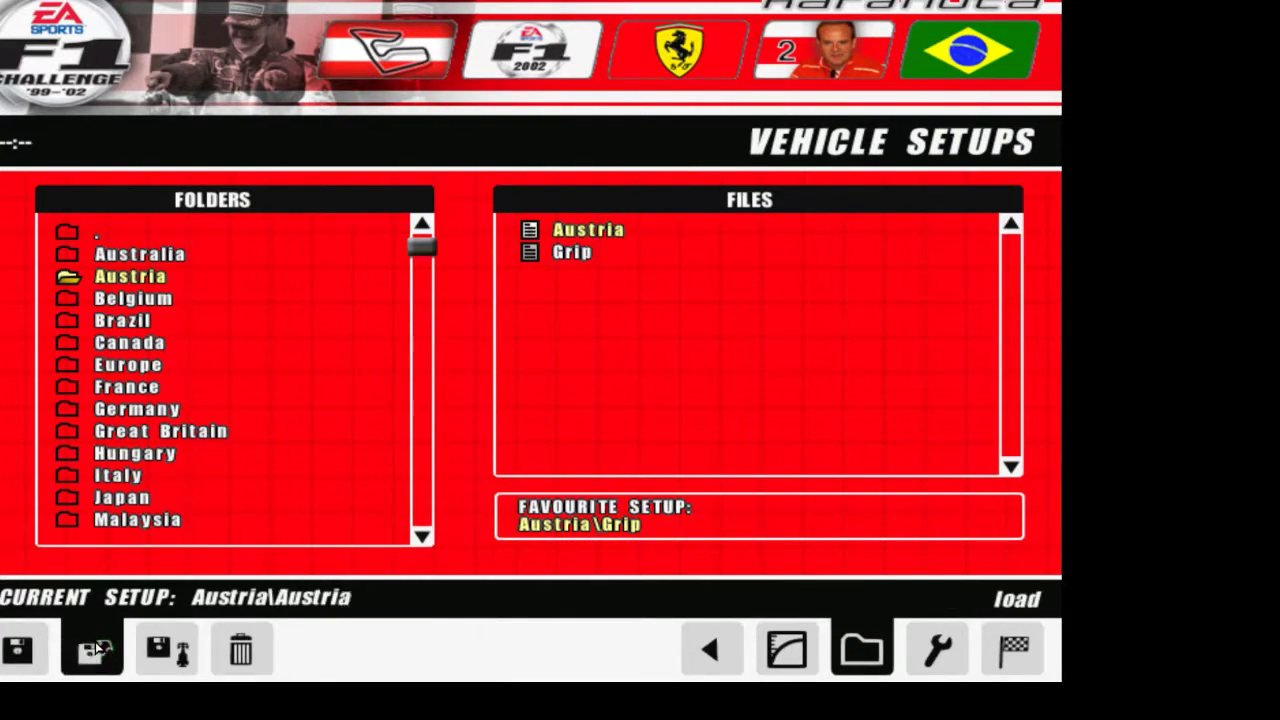
left_click(703, 652)
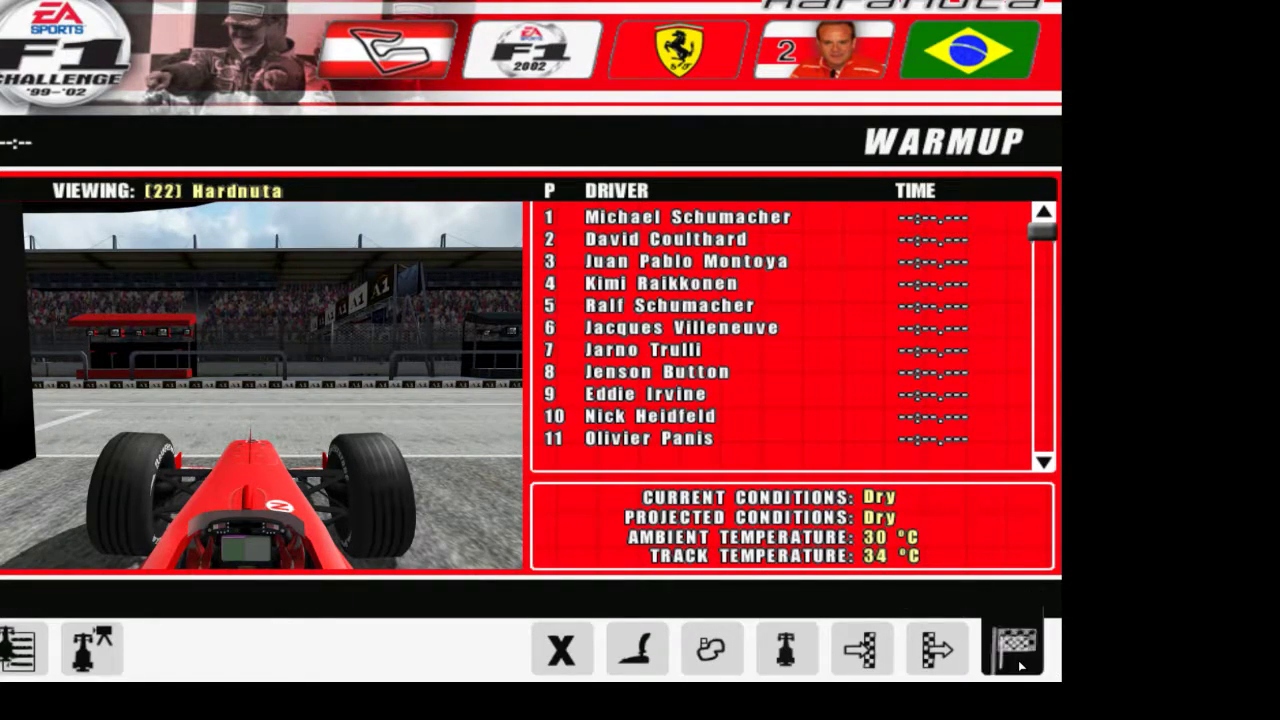
Set the starting fuel in the car's race strategy to 70 L (12 Laps)
left_click(786, 650)
left_click(927, 655)
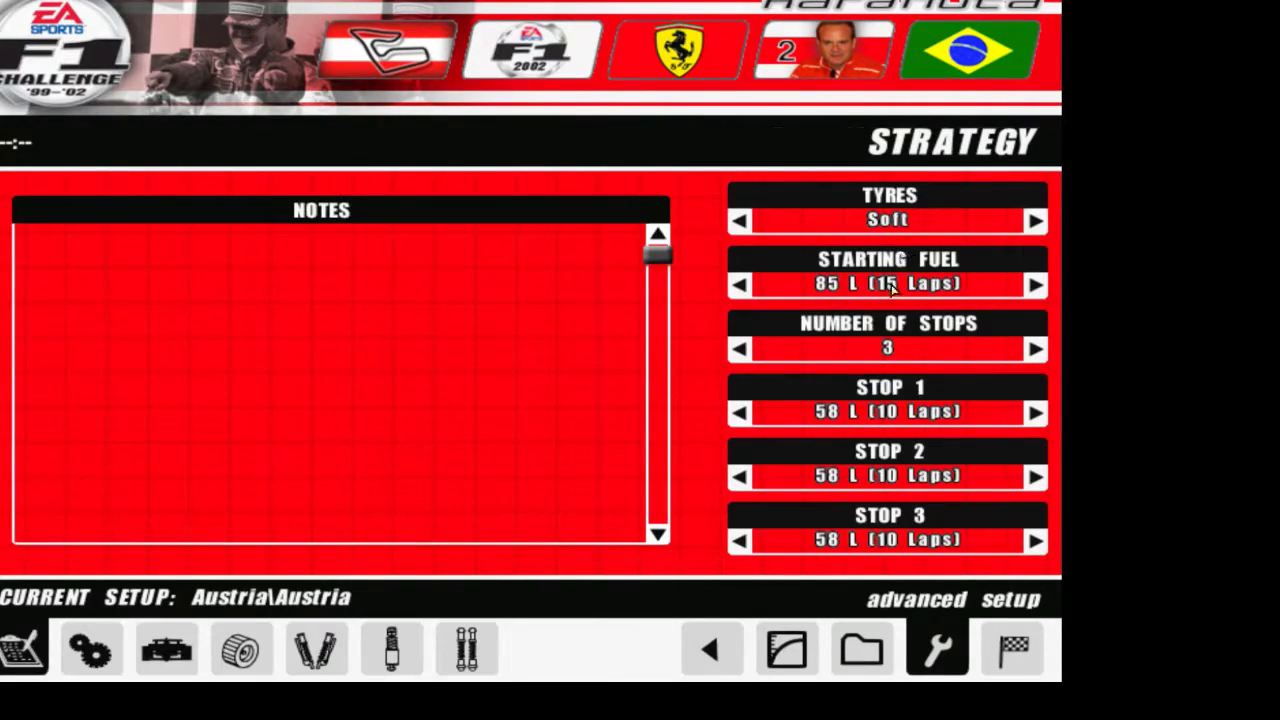
left_click(741, 284)
left_click(741, 284)
left_click(741, 284)
left_click(741, 284)
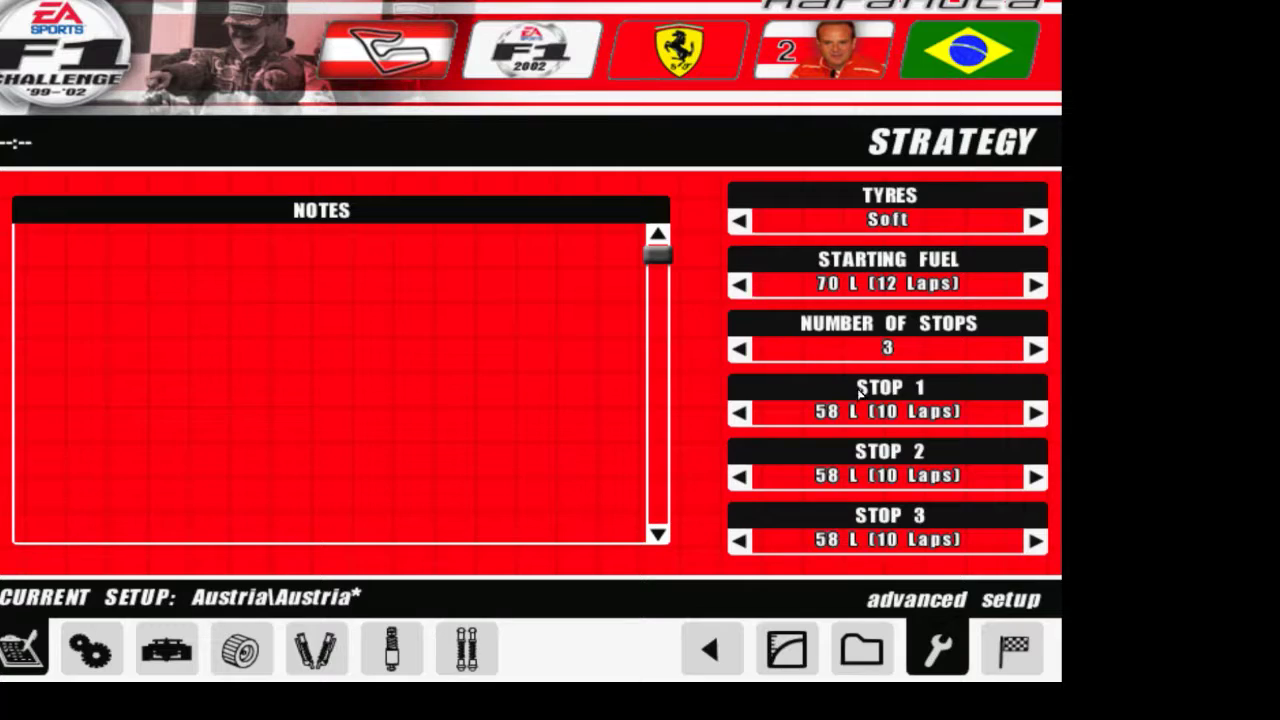
Set the strategy to 2 stops with 70 L (12 Laps) of fuel at both Stop 1 and Stop 2
left_click(1034, 413)
left_click(1034, 413)
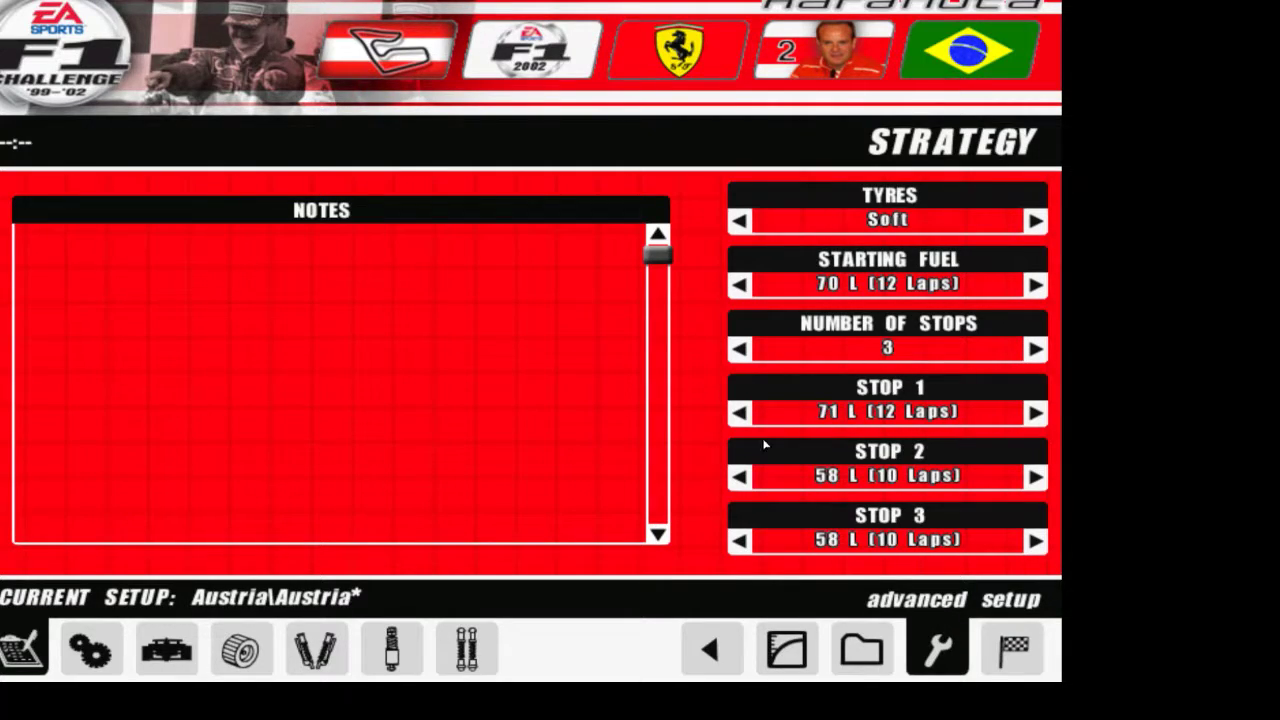
left_click(742, 413)
left_click(741, 348)
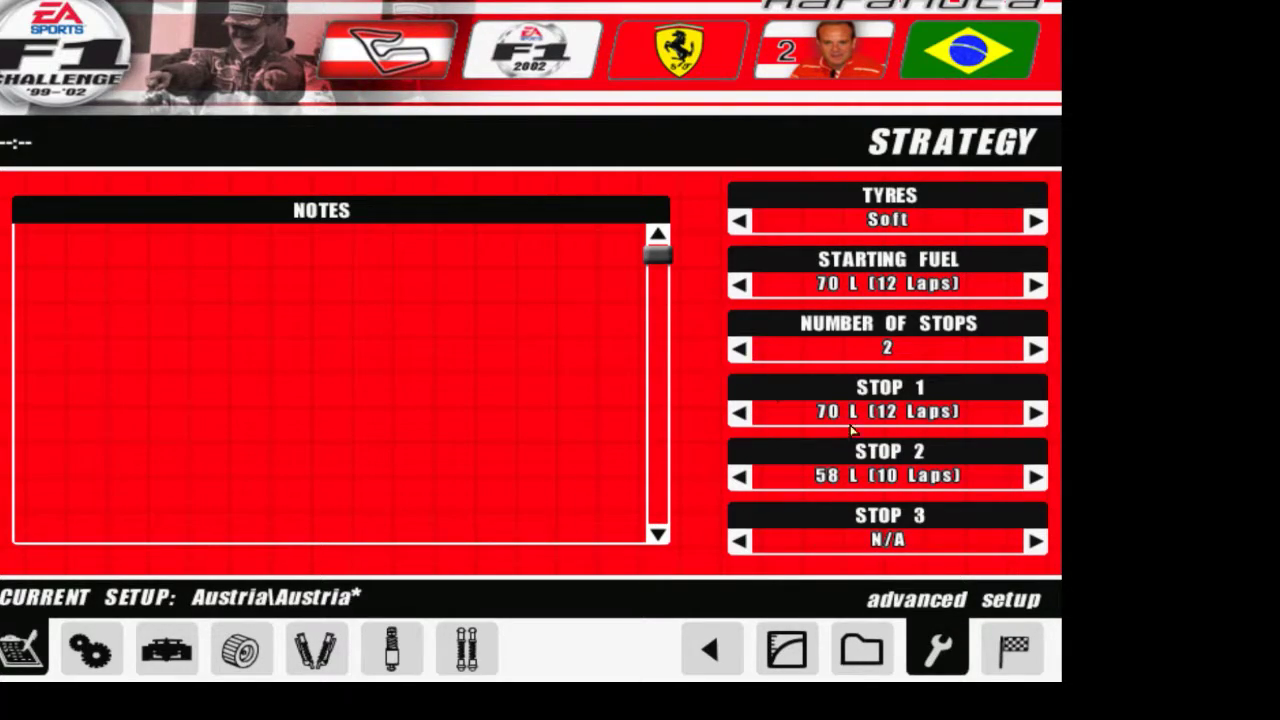
left_click(1034, 477)
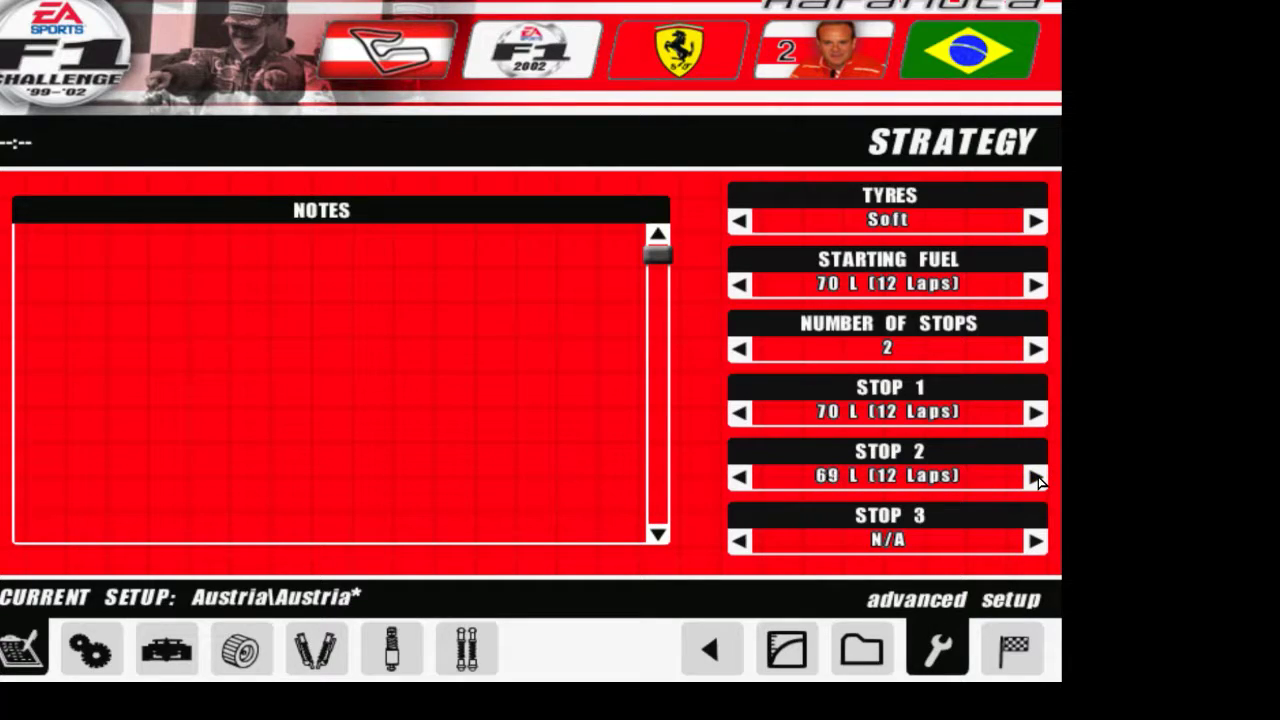
left_click(1036, 478)
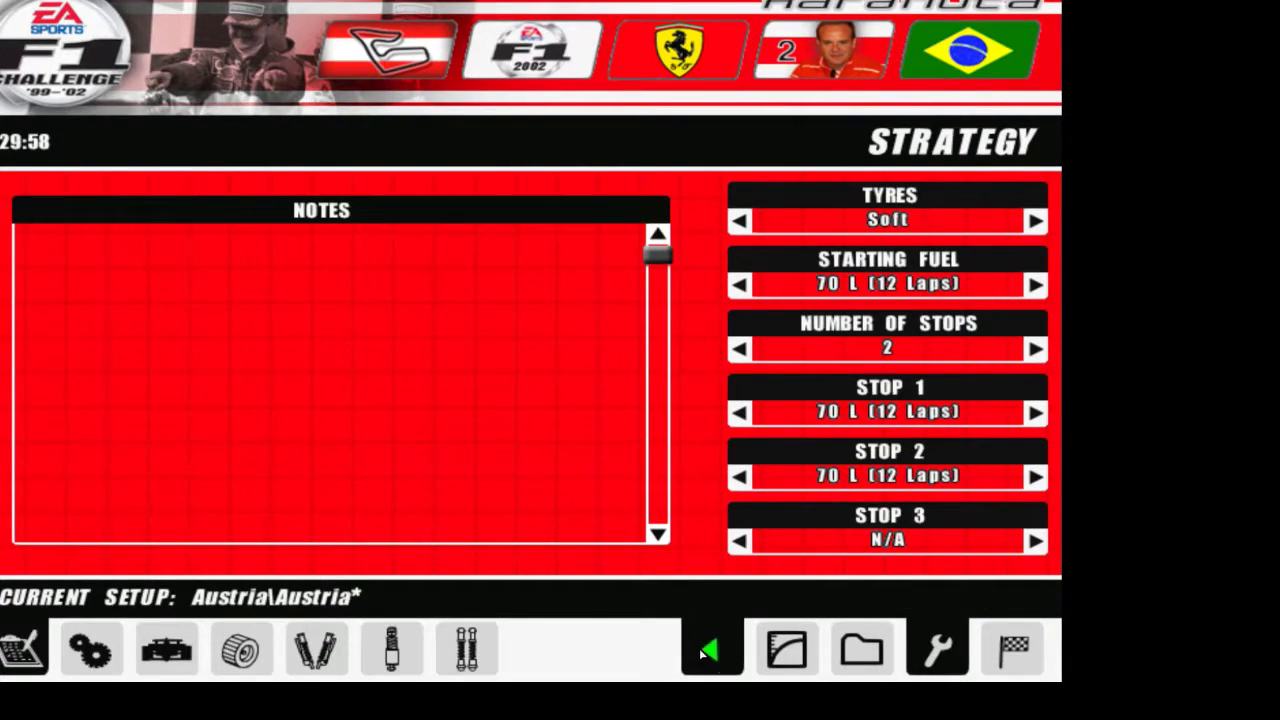
Leave the strategy setup, start driving the Warmup session and steer the car from the garage along the pit lane
left_click(701, 650)
left_click(1014, 650)
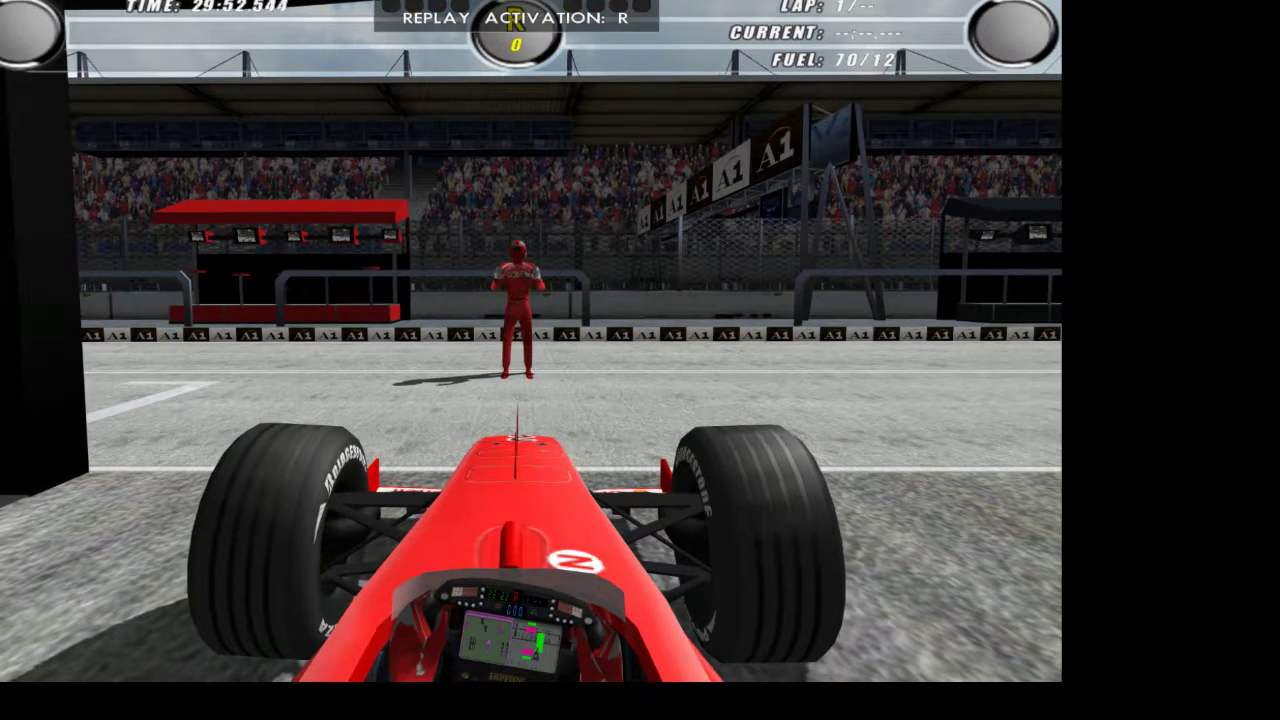
key("Up")
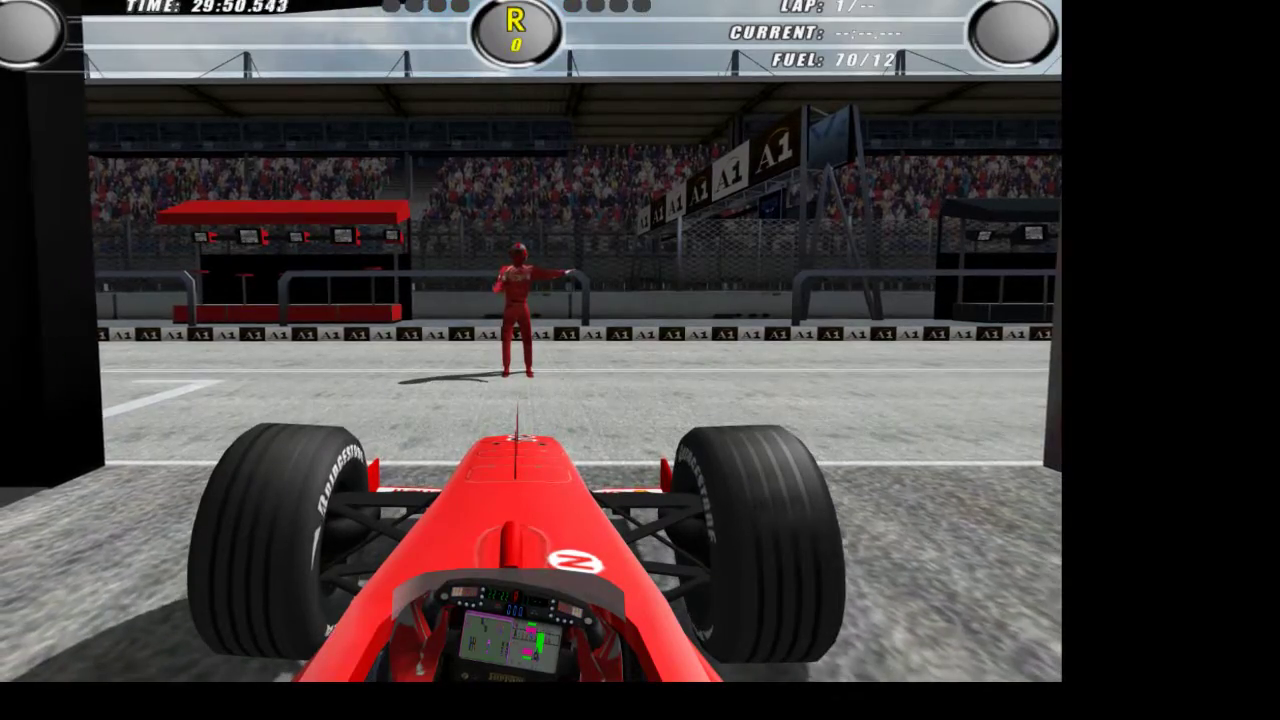
key("a")
key("a")
key("Right")
key("Left")
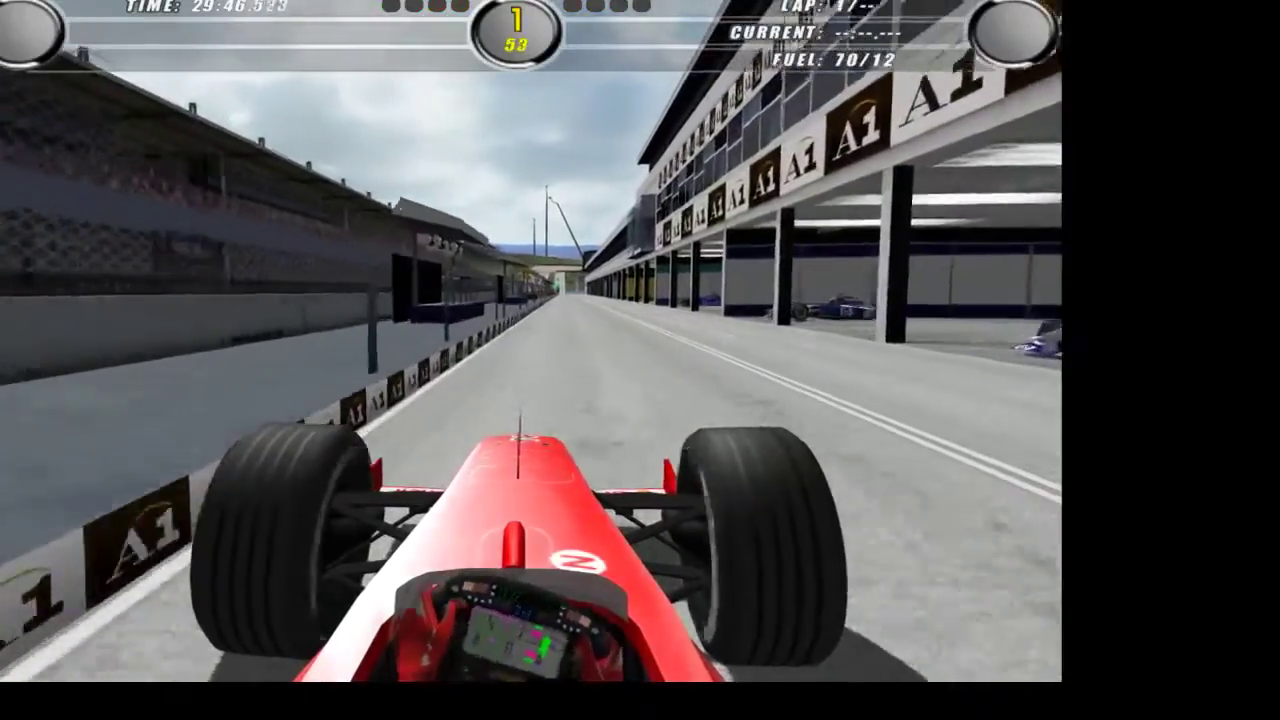
key("Right")
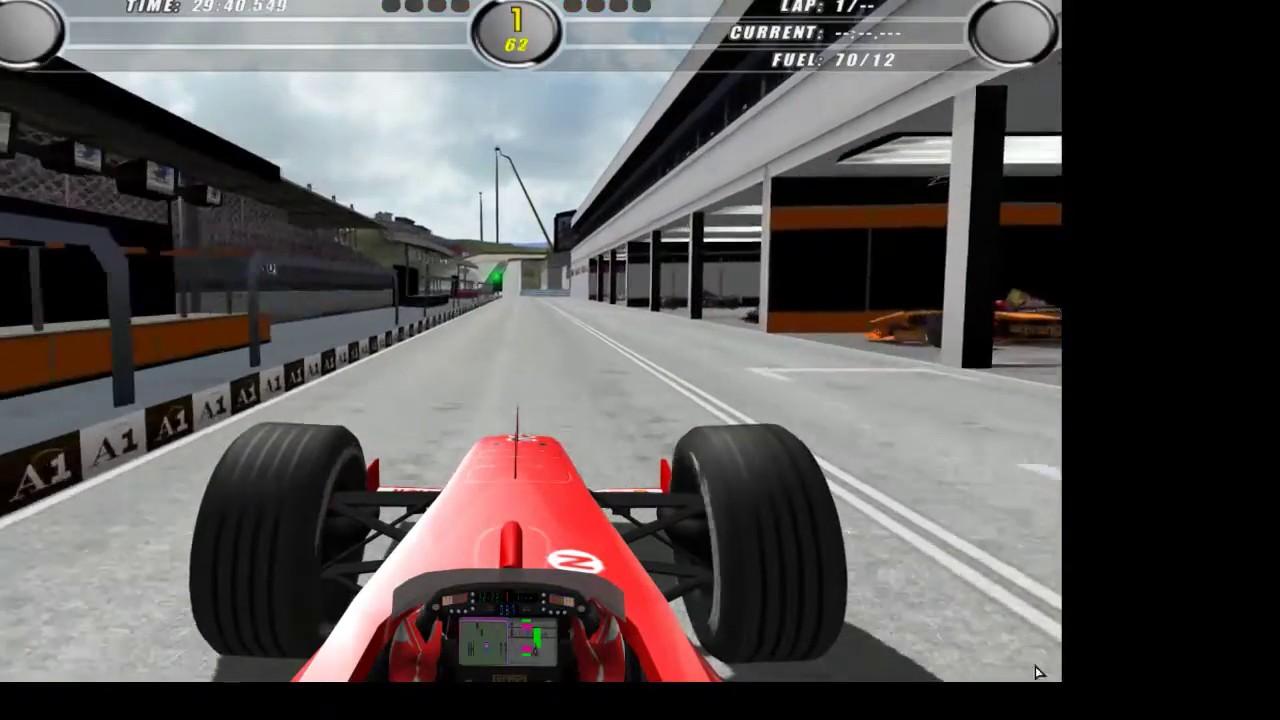
Leave the Warmup session and the championship, and quit the game to the desktop
key("Escape")
left_click(562, 646)
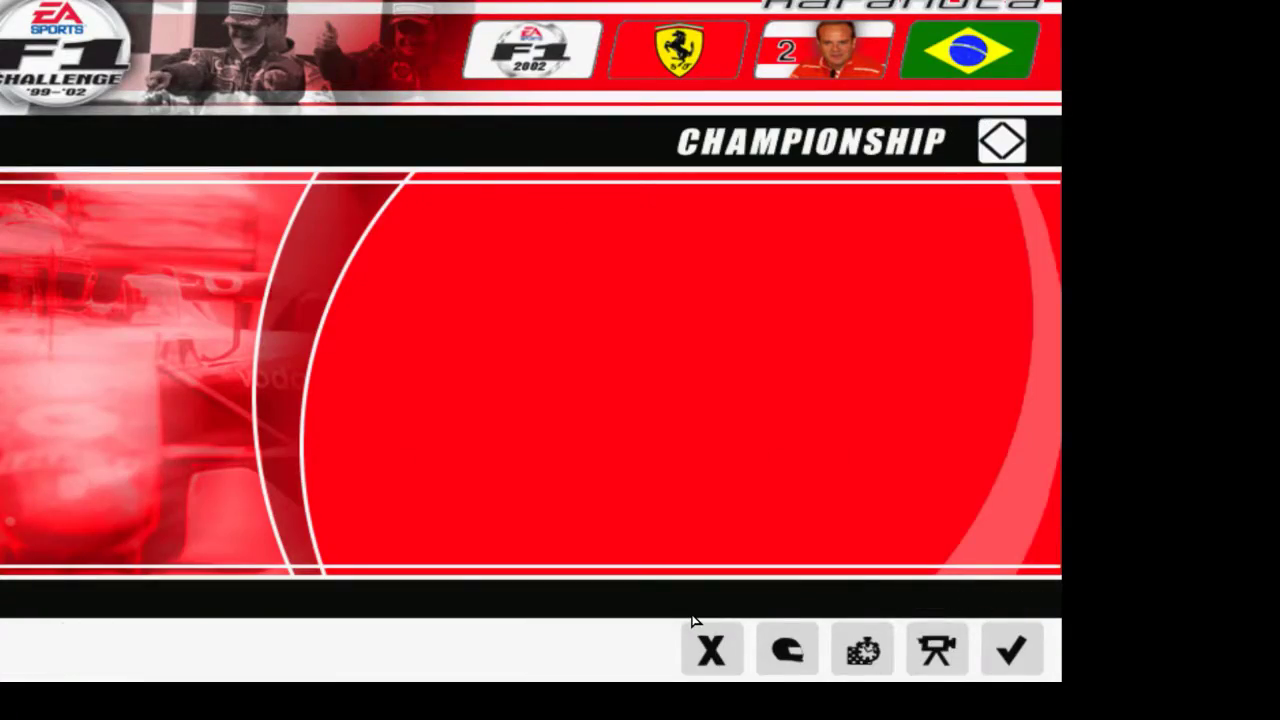
left_click(709, 646)
left_click(931, 648)
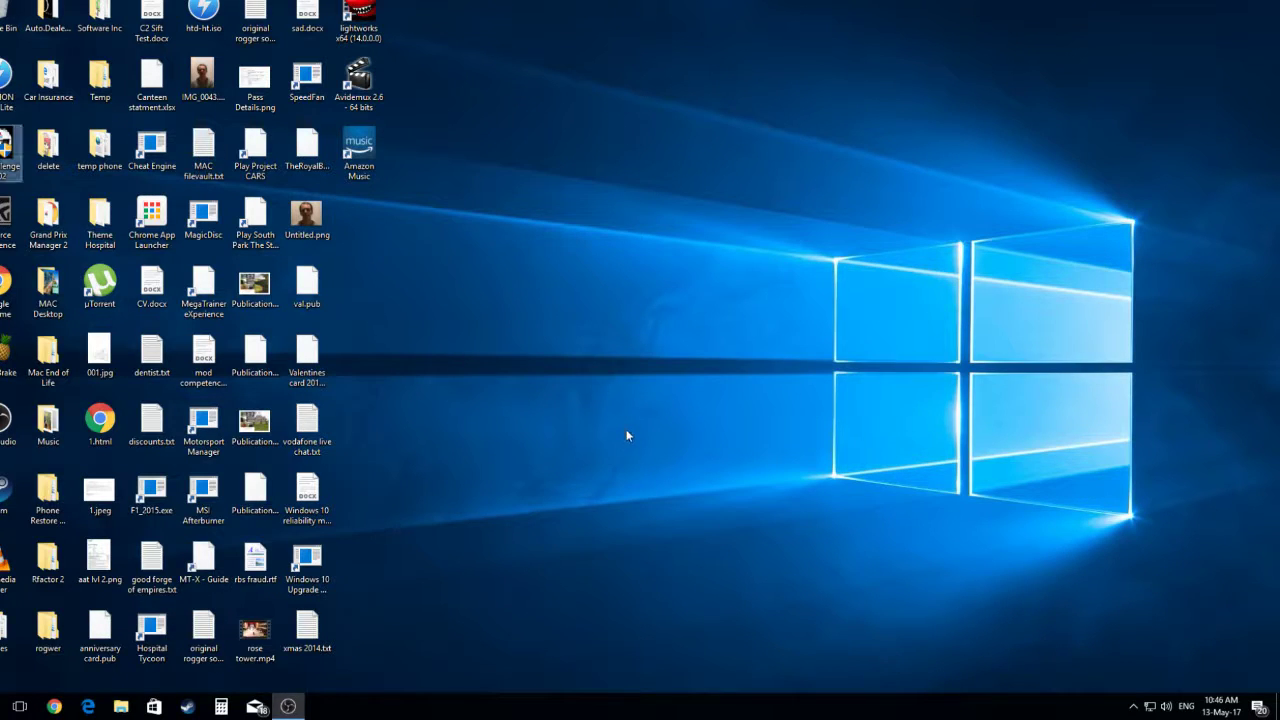
Restore the default 3D program settings for F1 Challenge 99-02 in the NVIDIA Control Panel and close it
right_click(626, 435)
left_click(695, 525)
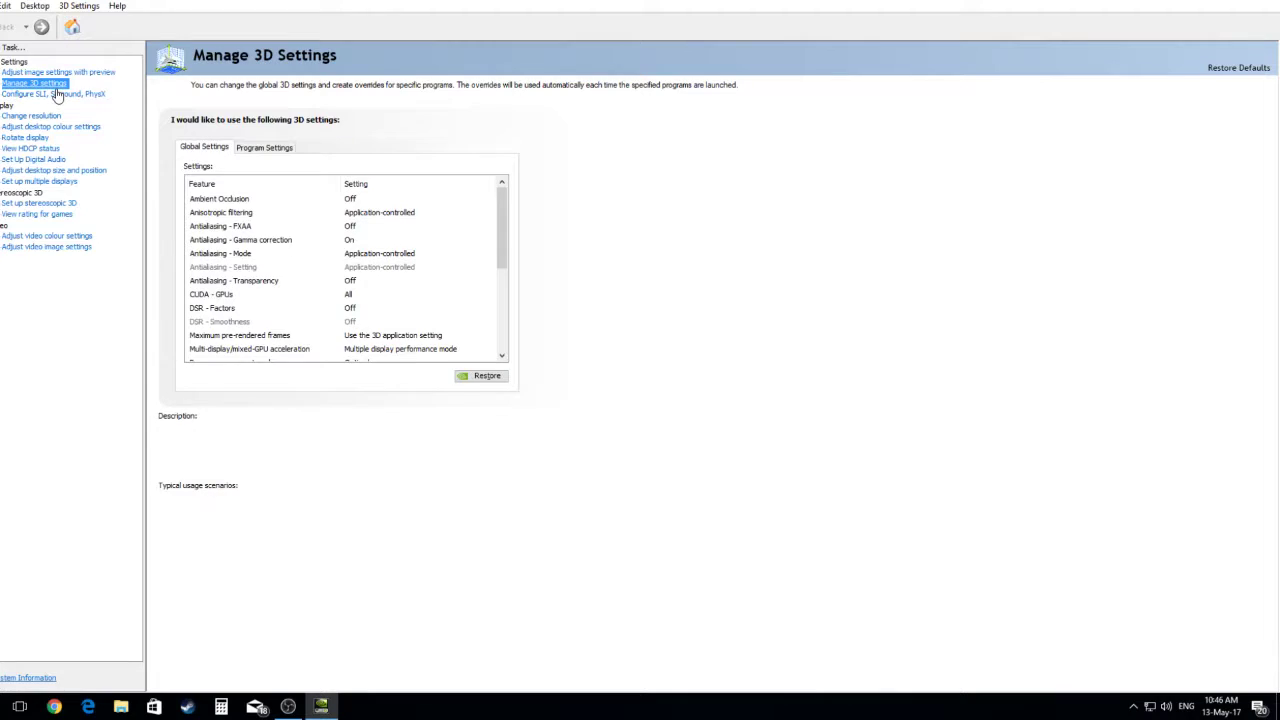
left_click(264, 147)
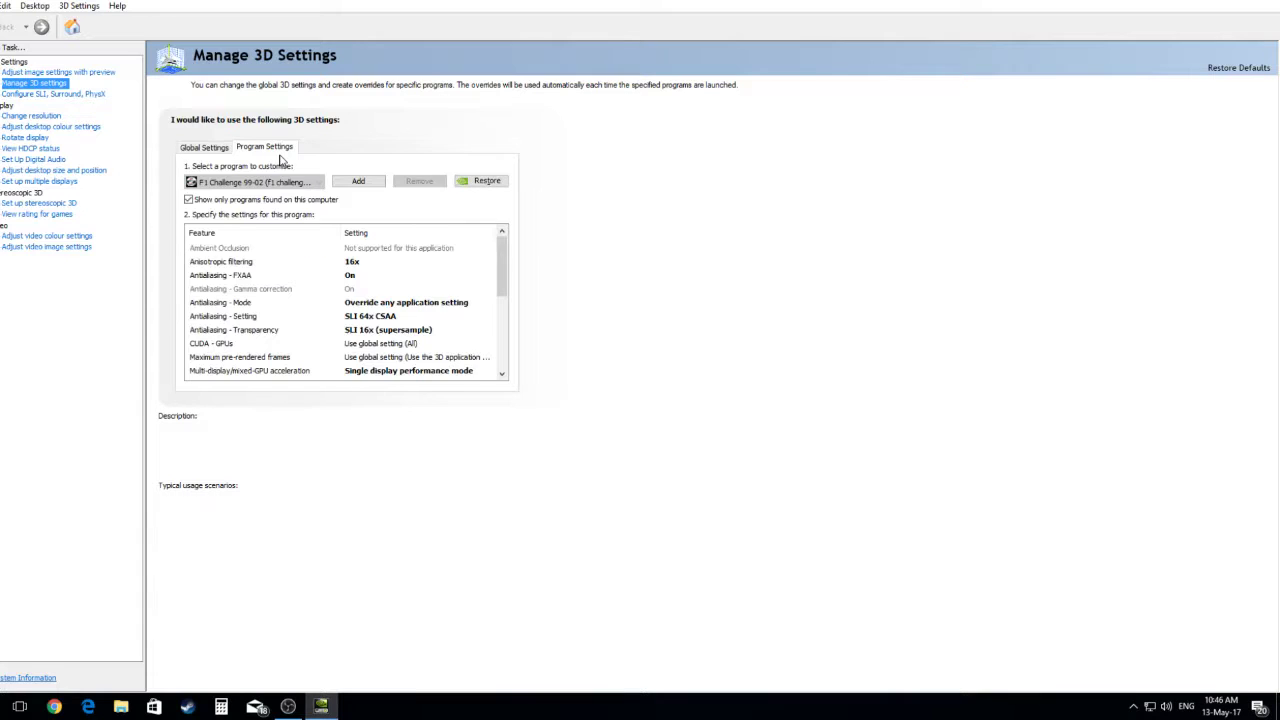
left_click(468, 183)
left_click(745, 360)
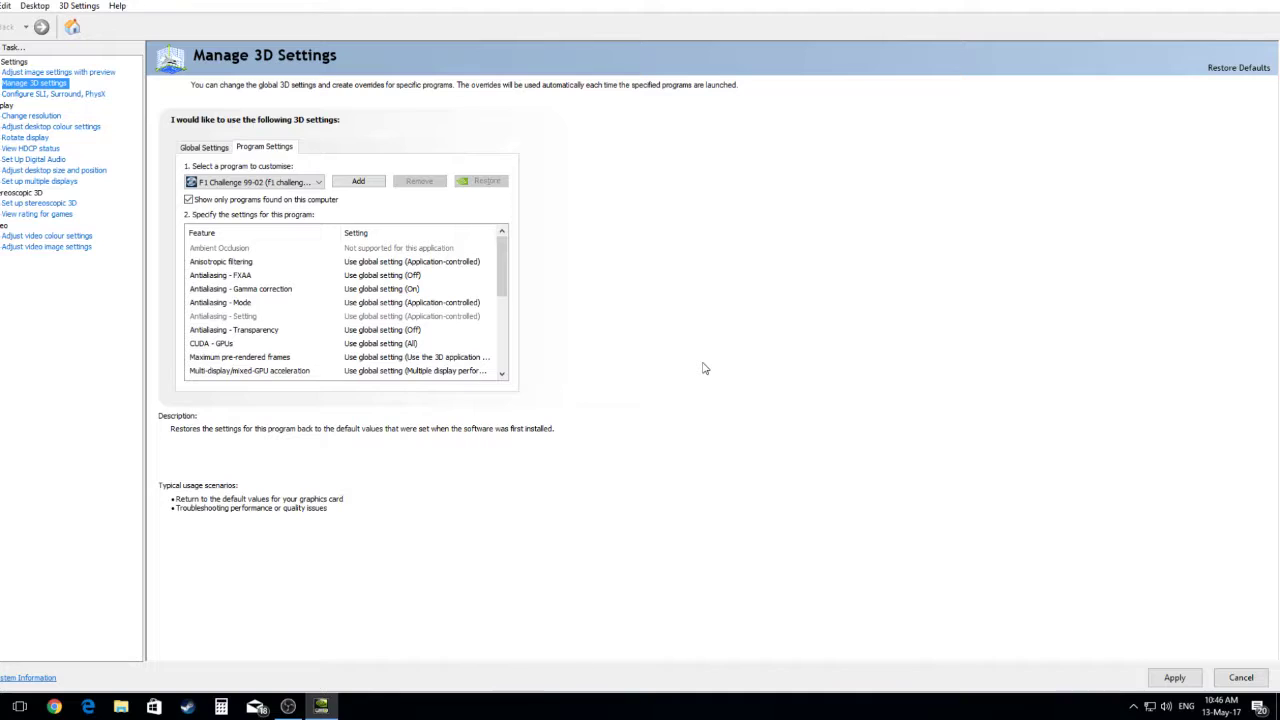
left_click(586, 378)
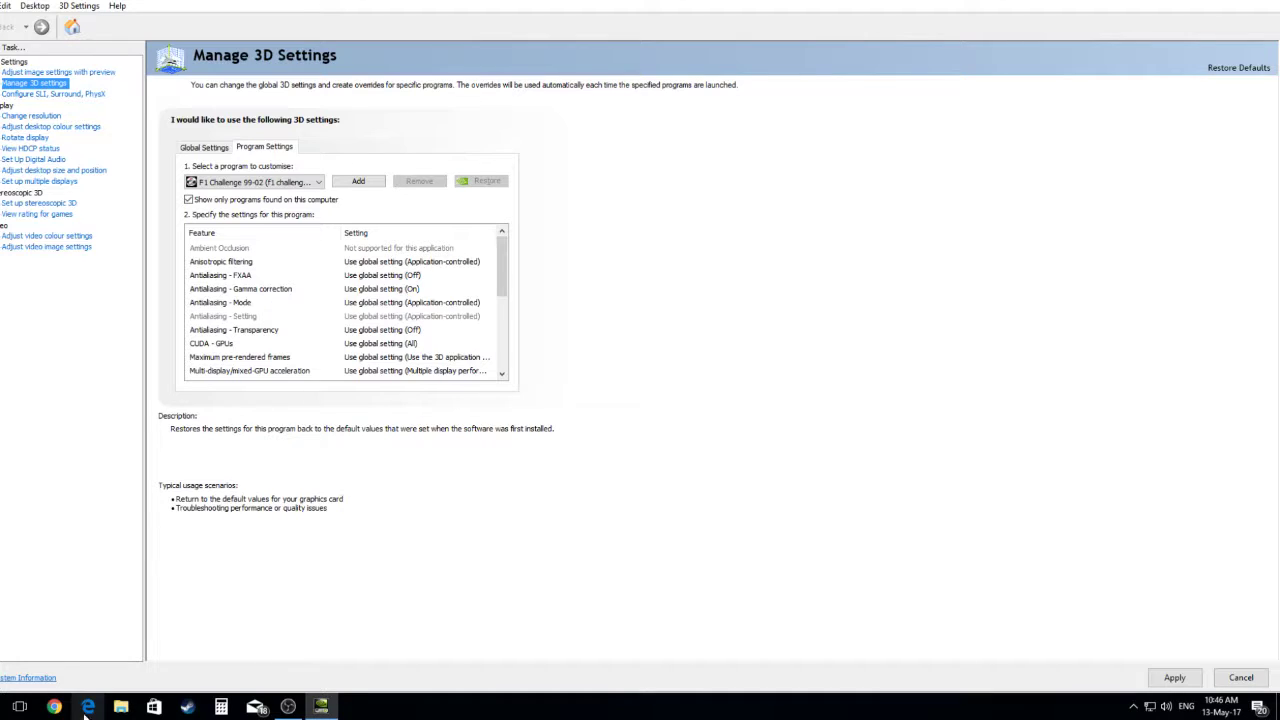
key("alt+F4")
Open File Explorer and look through the New Volume (D:) and Users (E:) drives for the game's installation folder
key("super+e")
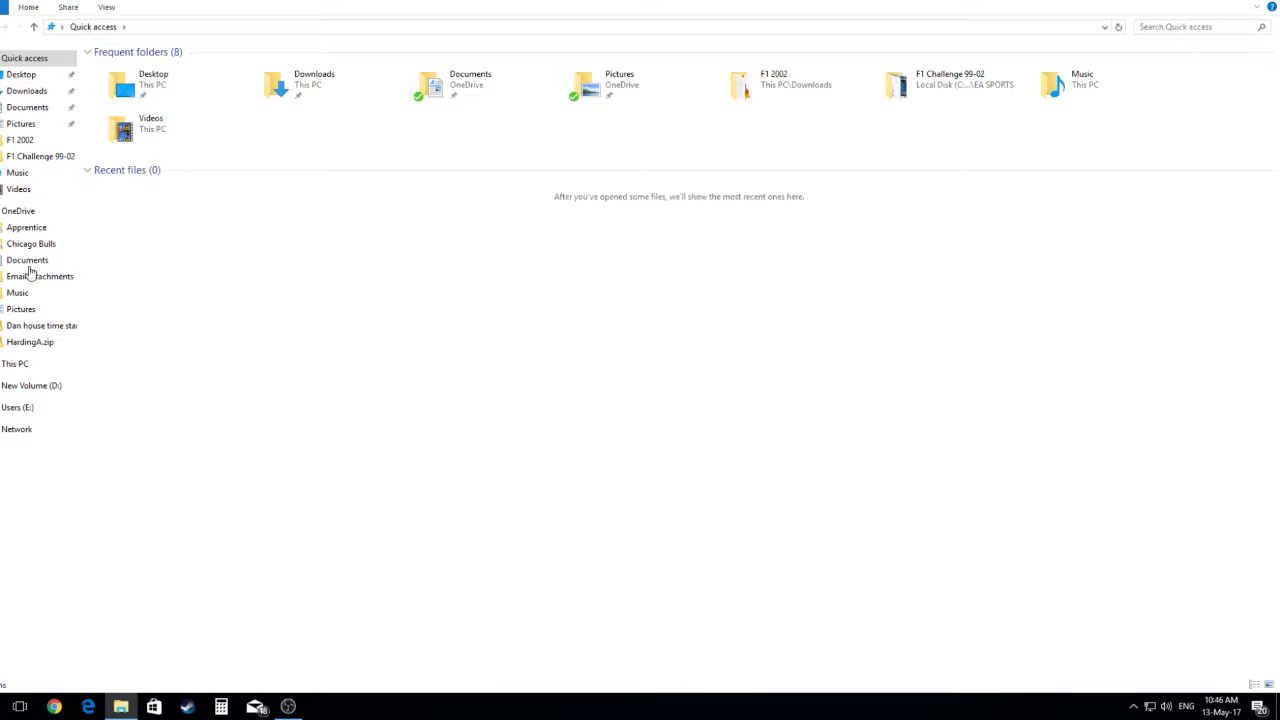
left_click(22, 365)
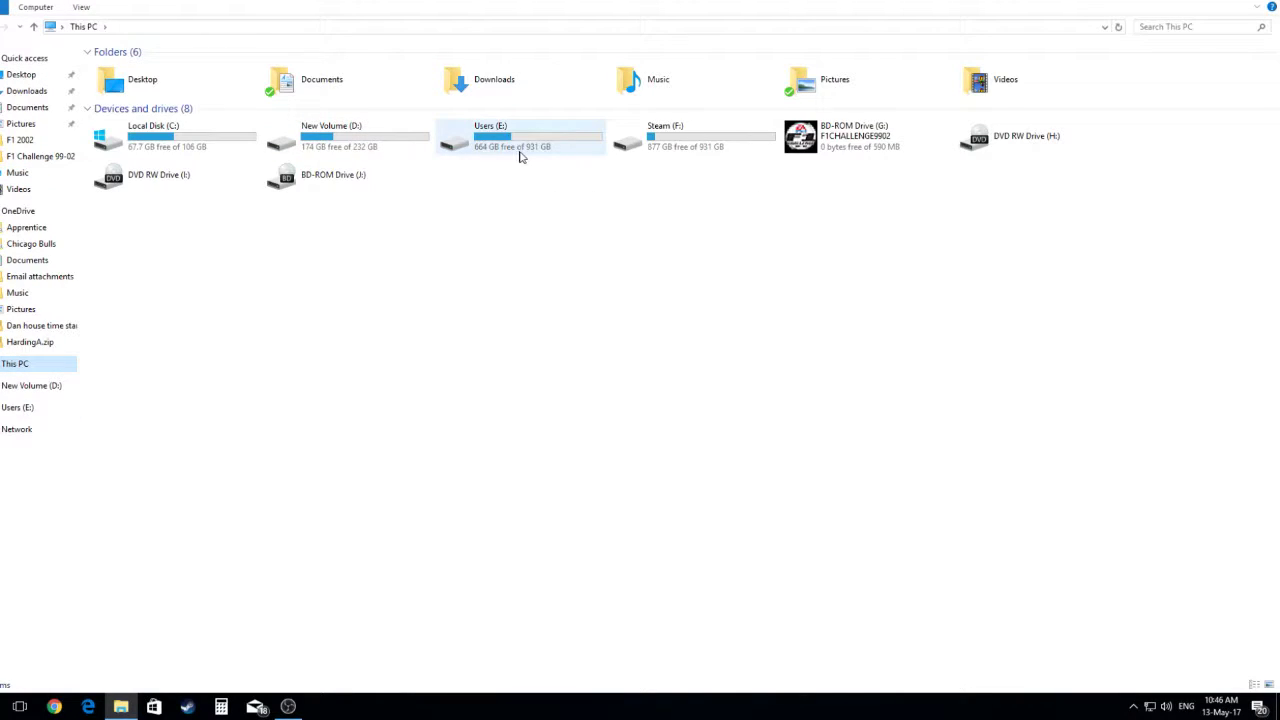
double_click(268, 132)
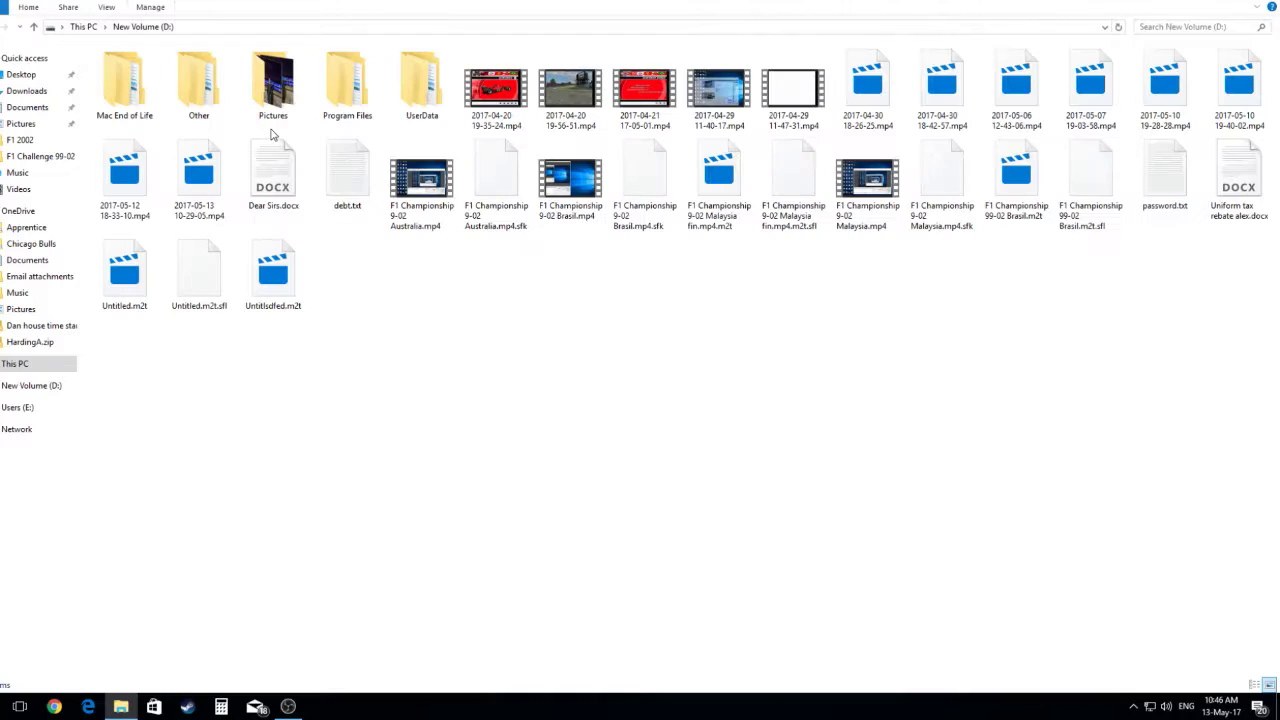
key("alt+Left")
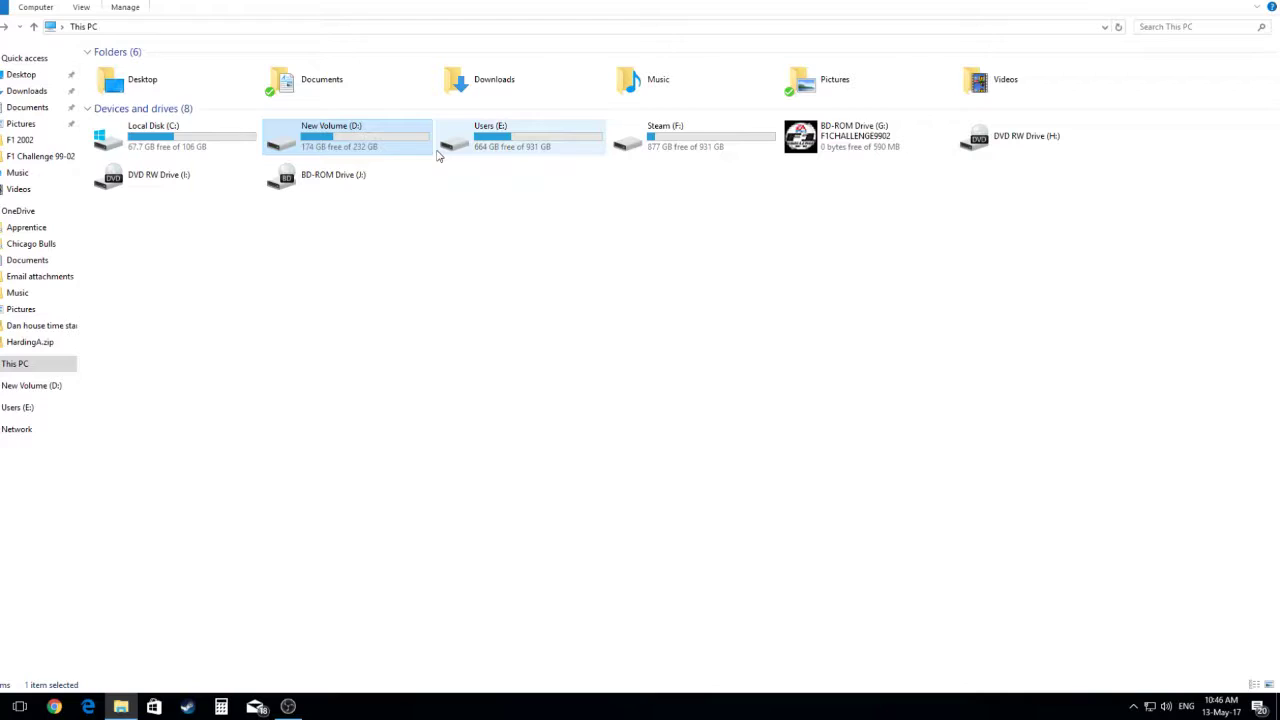
double_click(507, 150)
double_click(252, 111)
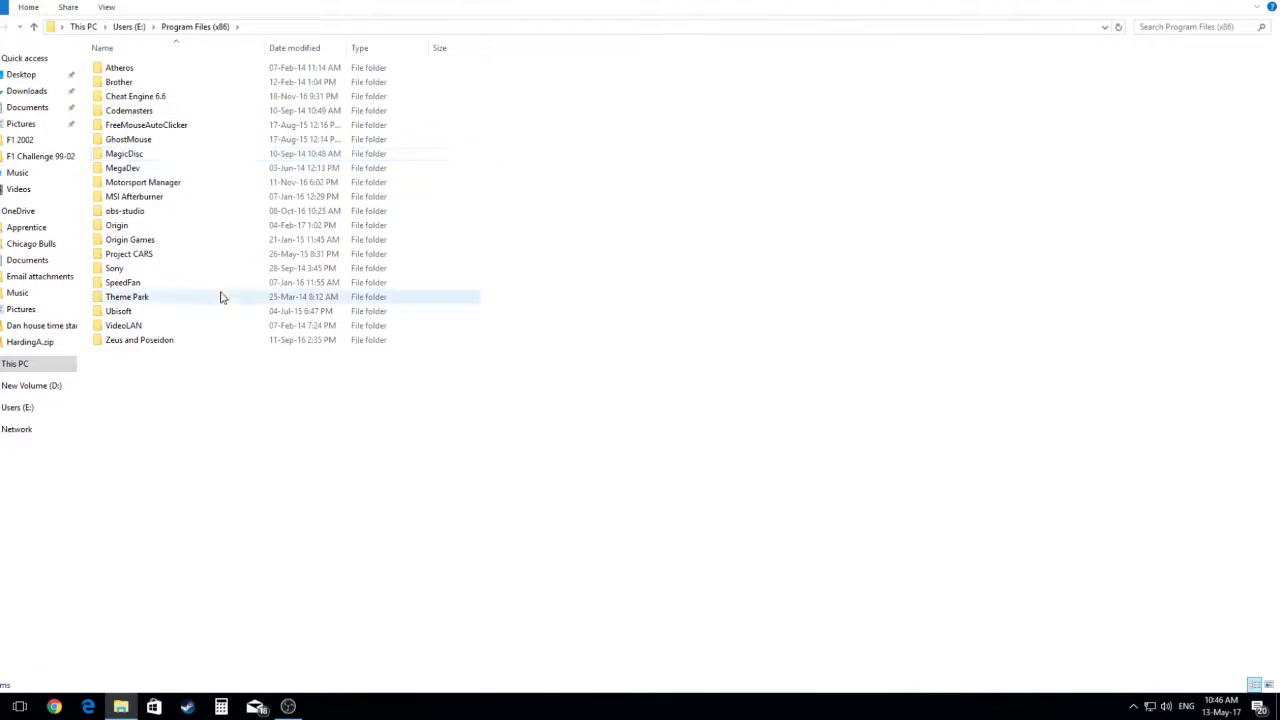
key("alt+Left")
double_click(169, 94)
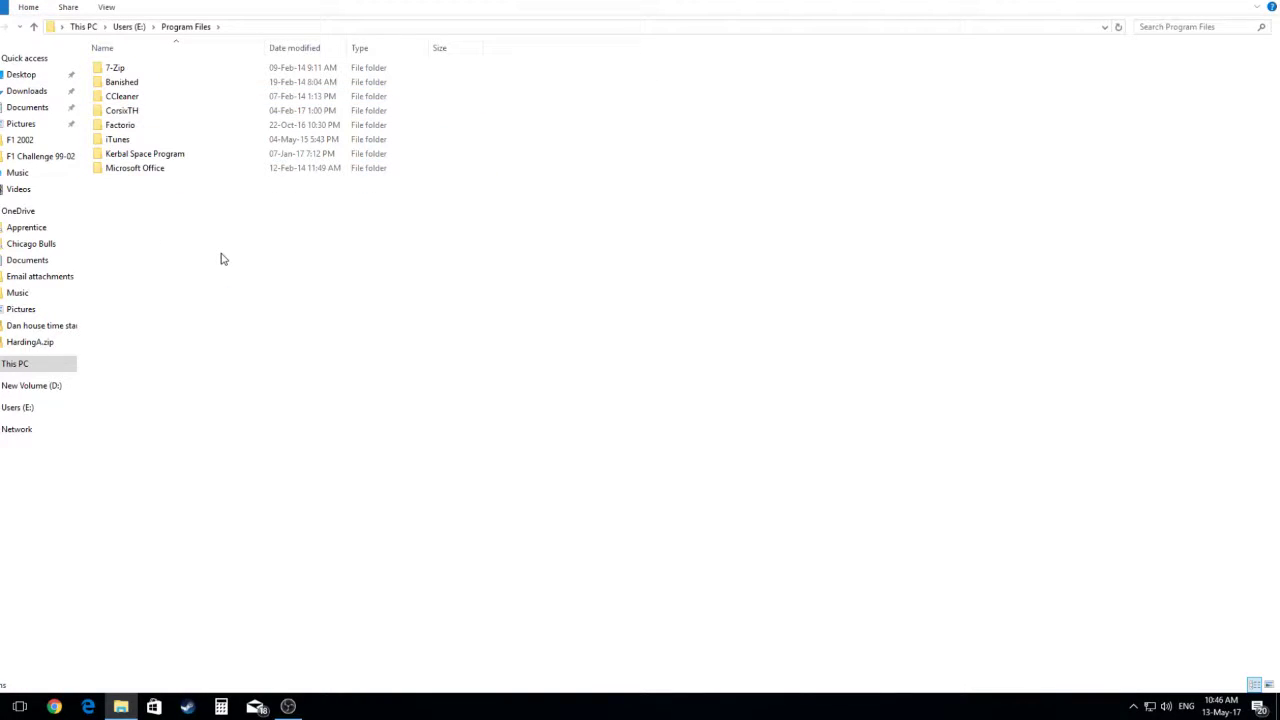
key("alt+Up")
key("alt+Up")
Open Config.ini from C:\Program Files (x86)\EA SPORTS\F1 Challenge 99-02
double_click(180, 132)
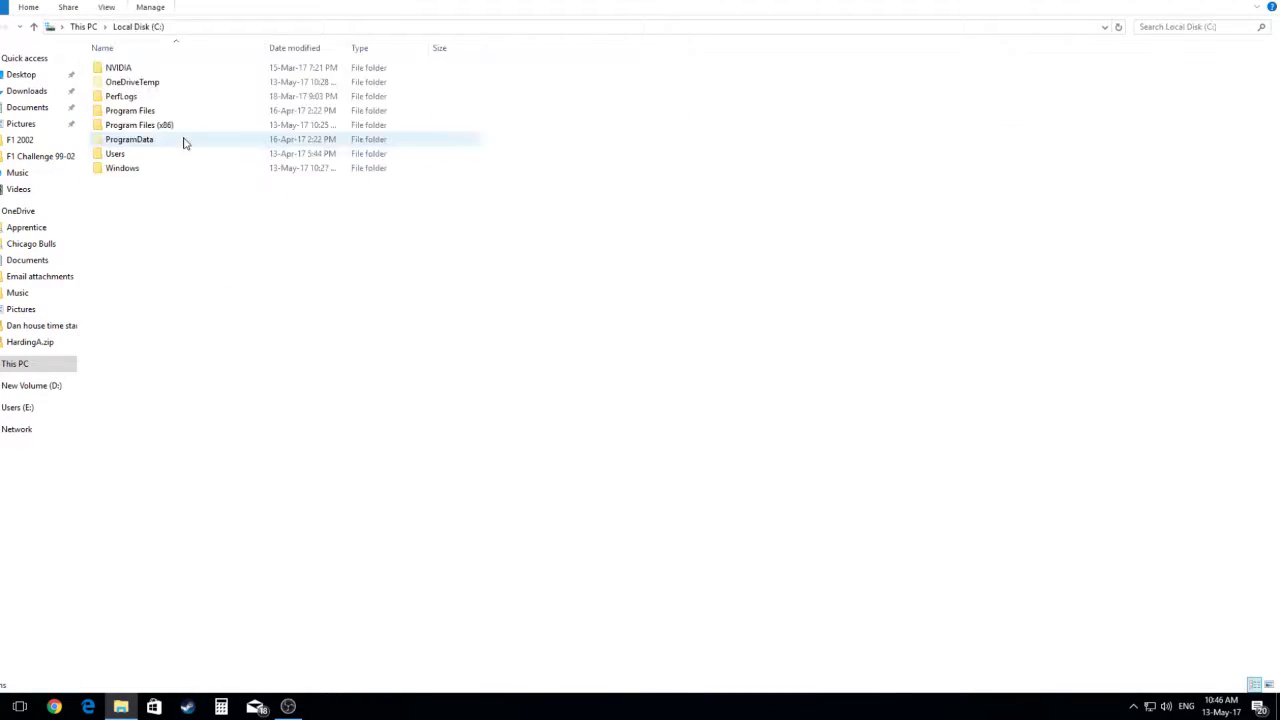
double_click(153, 124)
double_click(157, 88)
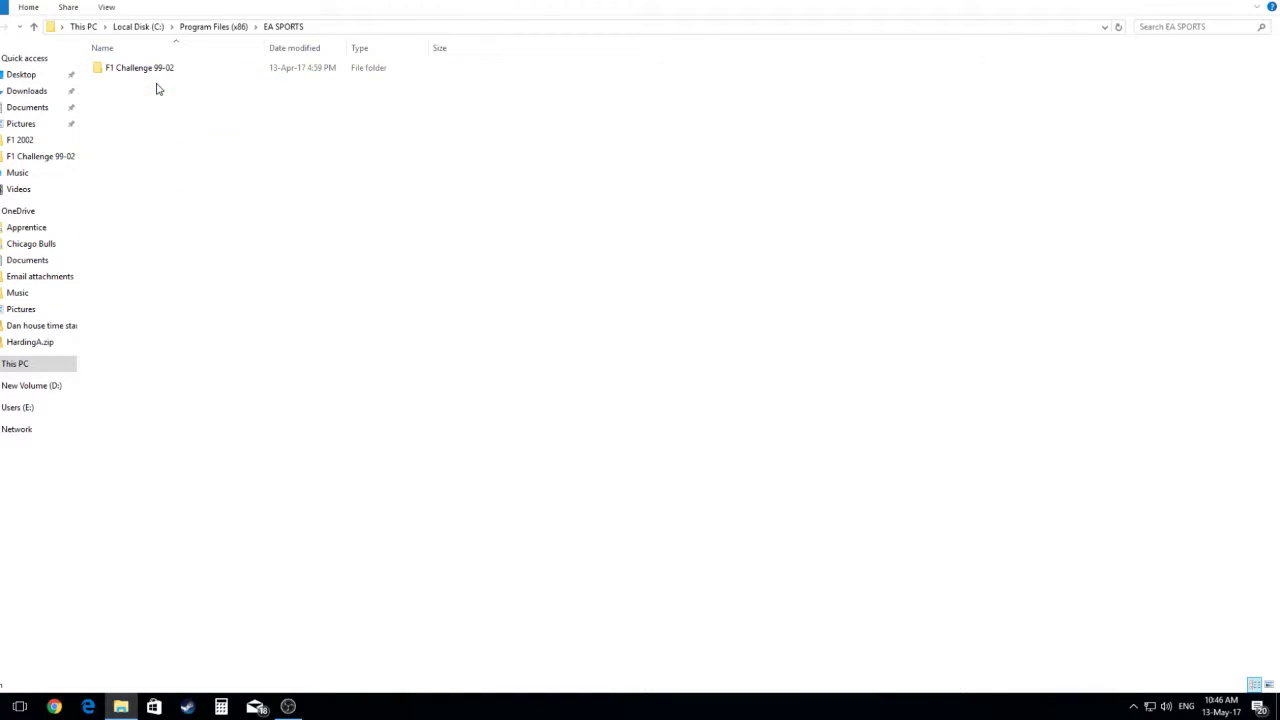
double_click(153, 68)
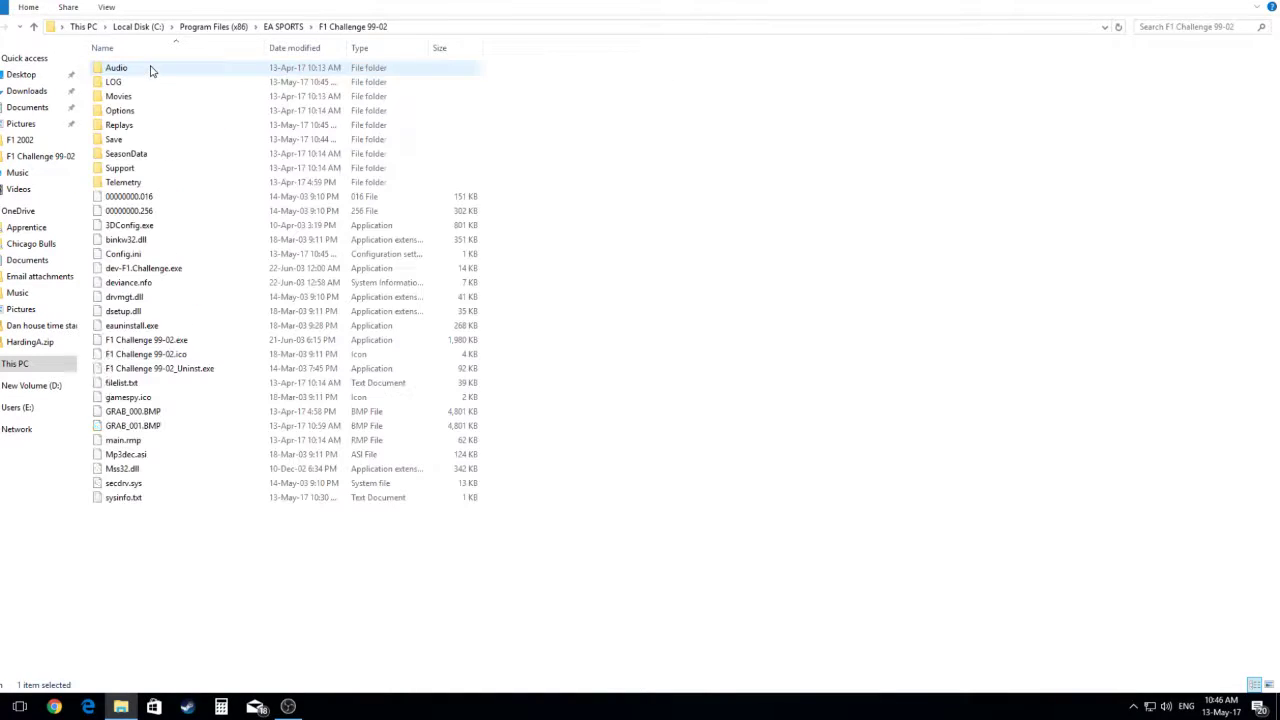
double_click(146, 253)
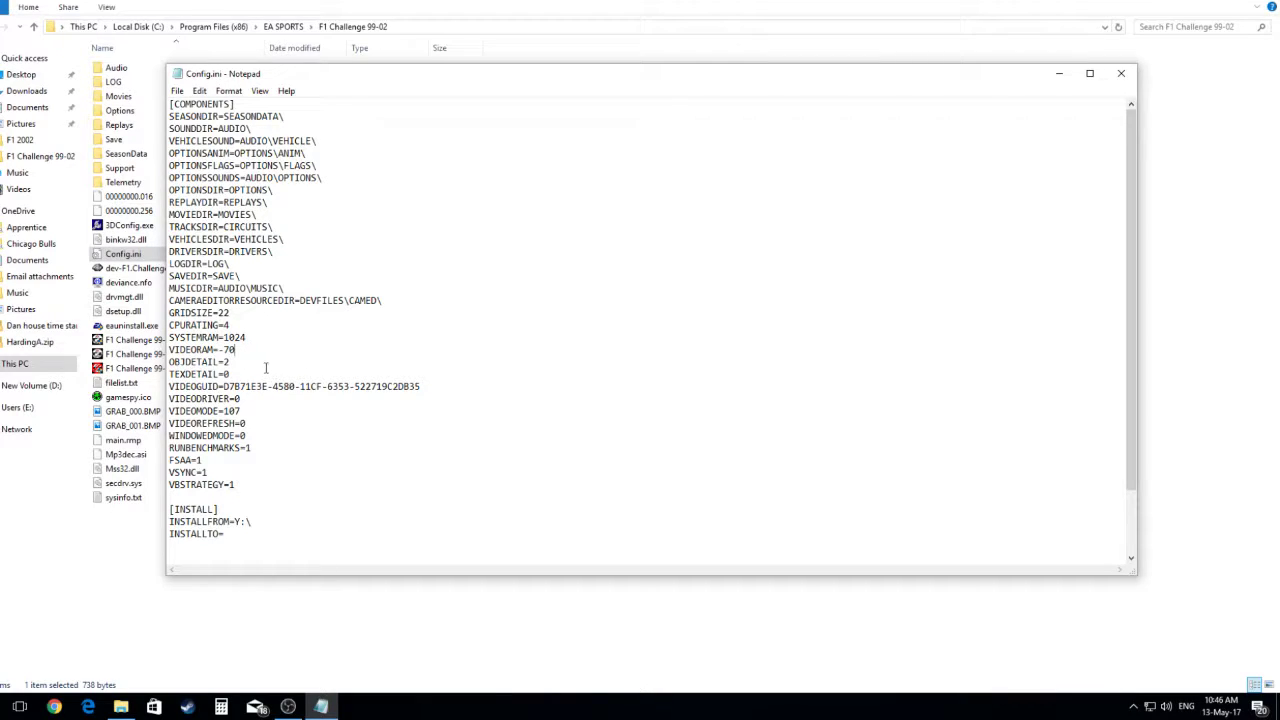
Switch to Chrome and search Google for "f1 challenge 99-02 config.ini"
left_click(54, 707)
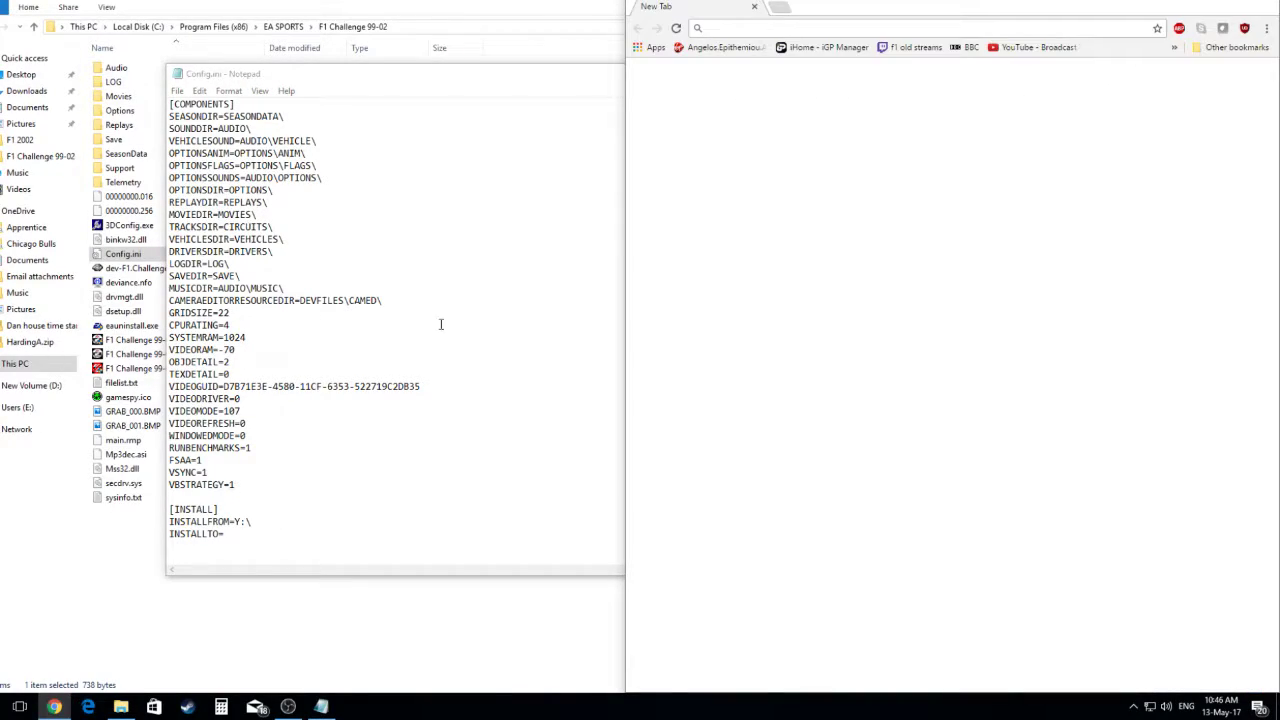
type("f1 9")
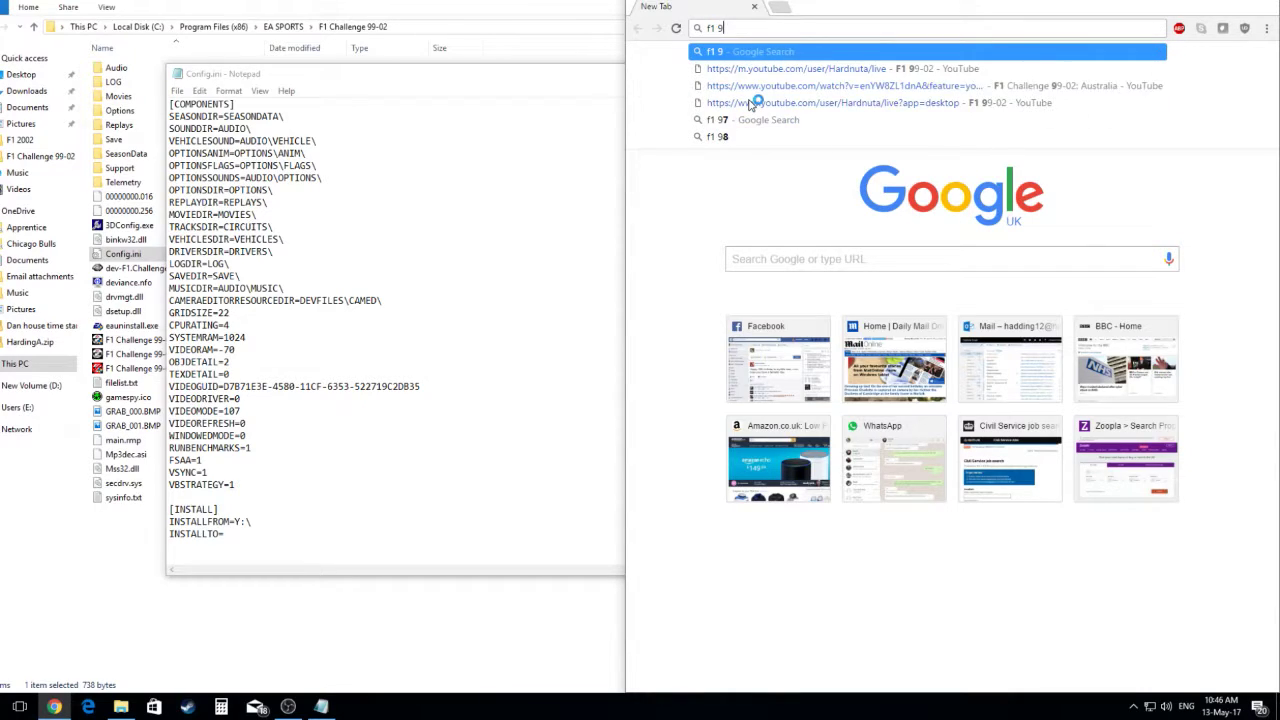
type("9-02")
key("BackSpace")
key("BackSpace")
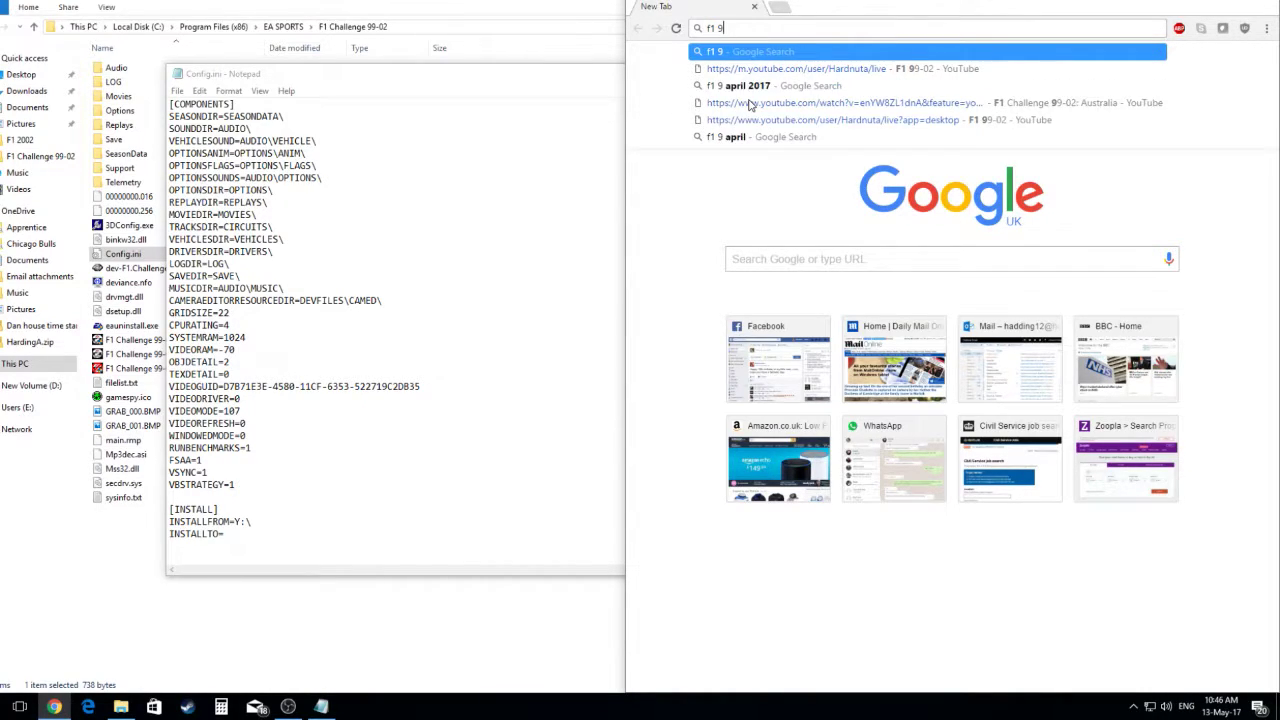
type("02 ")
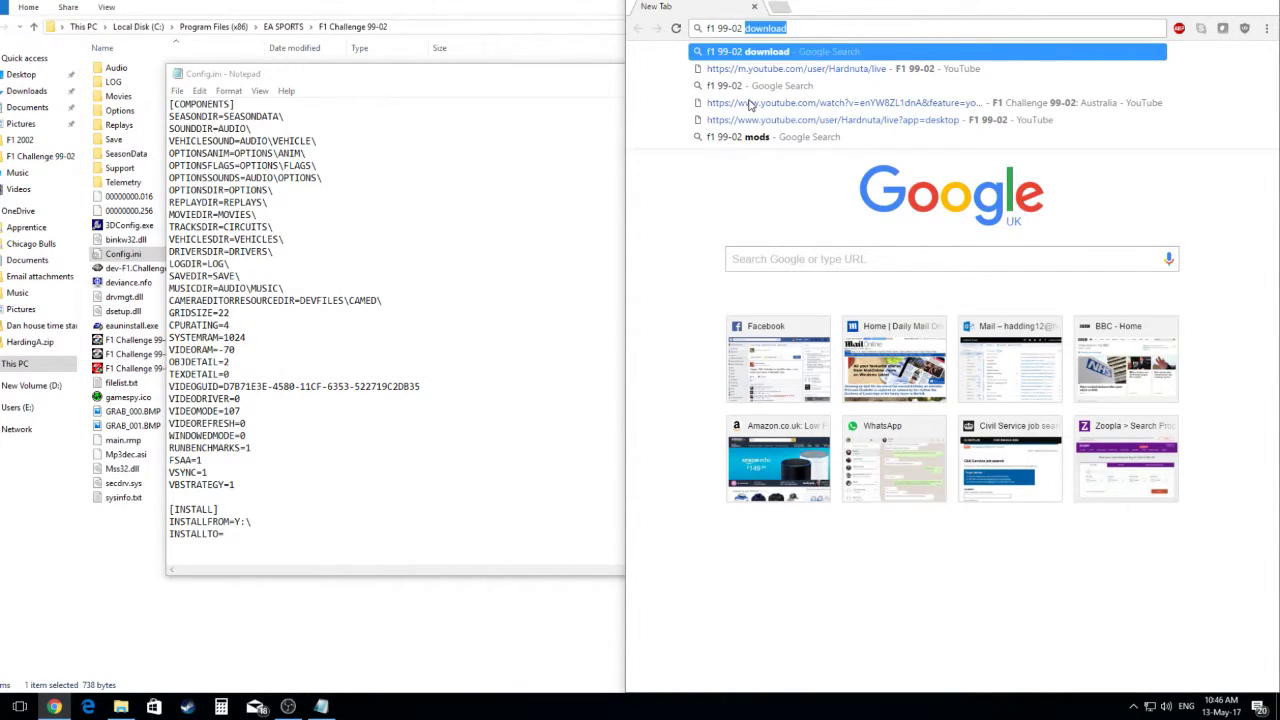
type("config.")
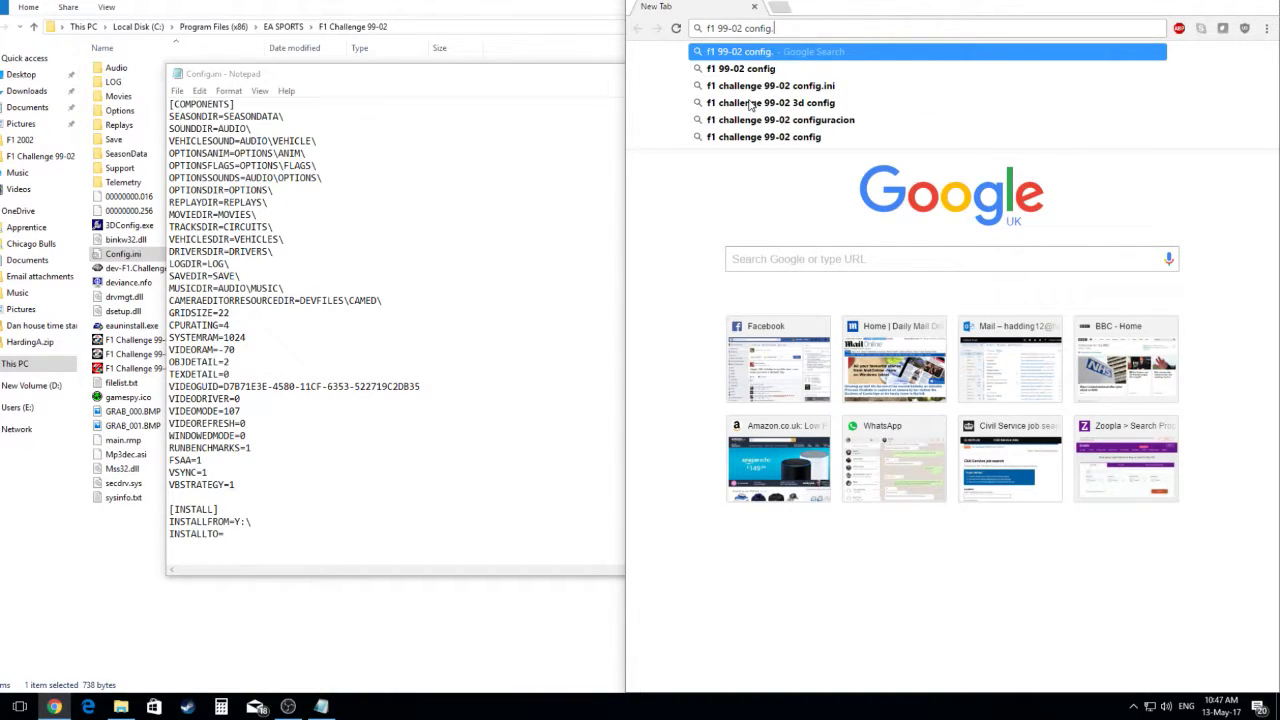
key("Down")
key("Return")
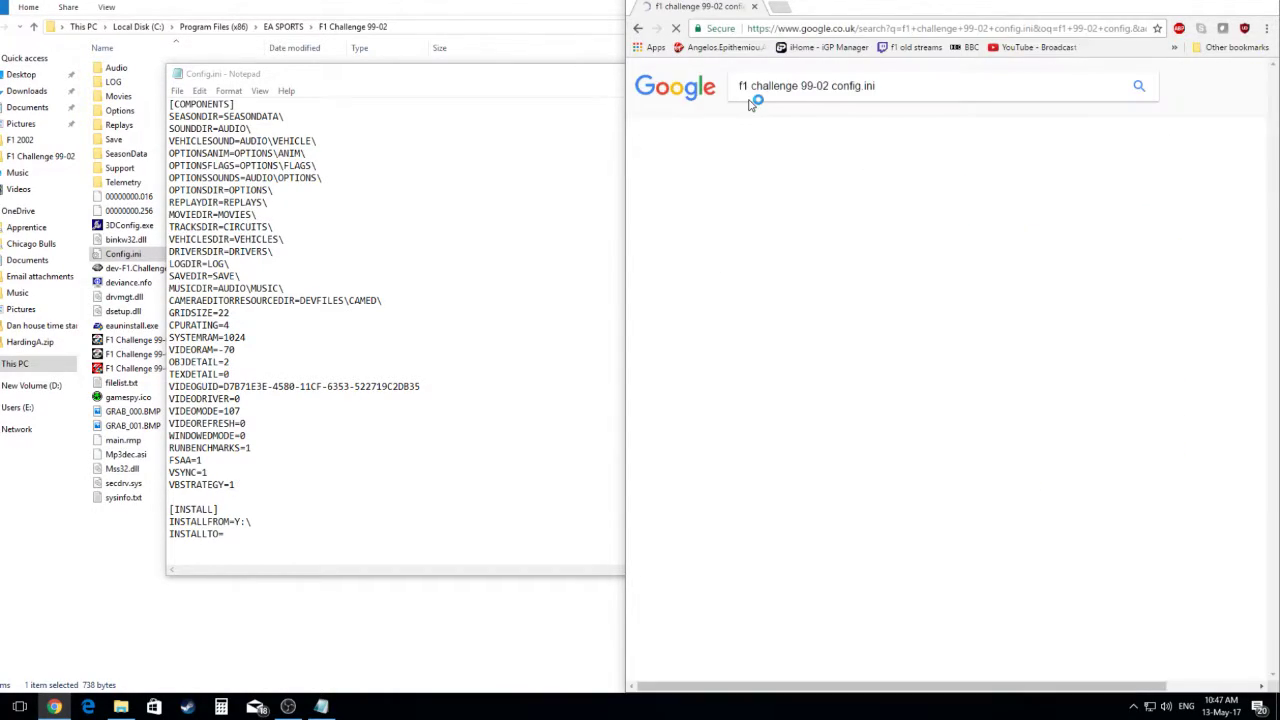
Open the NoGripRacing thread "graphics setup f1c 99-02" and place the Config.ini Notepad window beside the browser
left_click(758, 182)
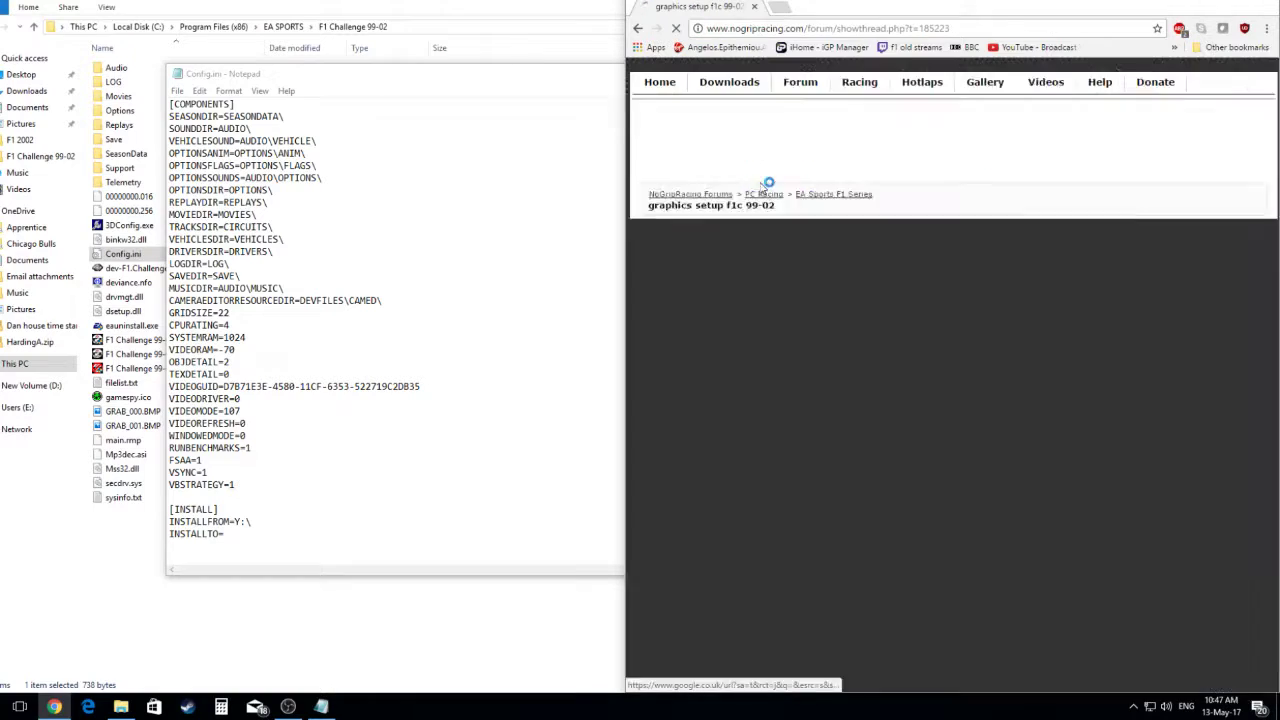
scroll(870, 464, "down", 3)
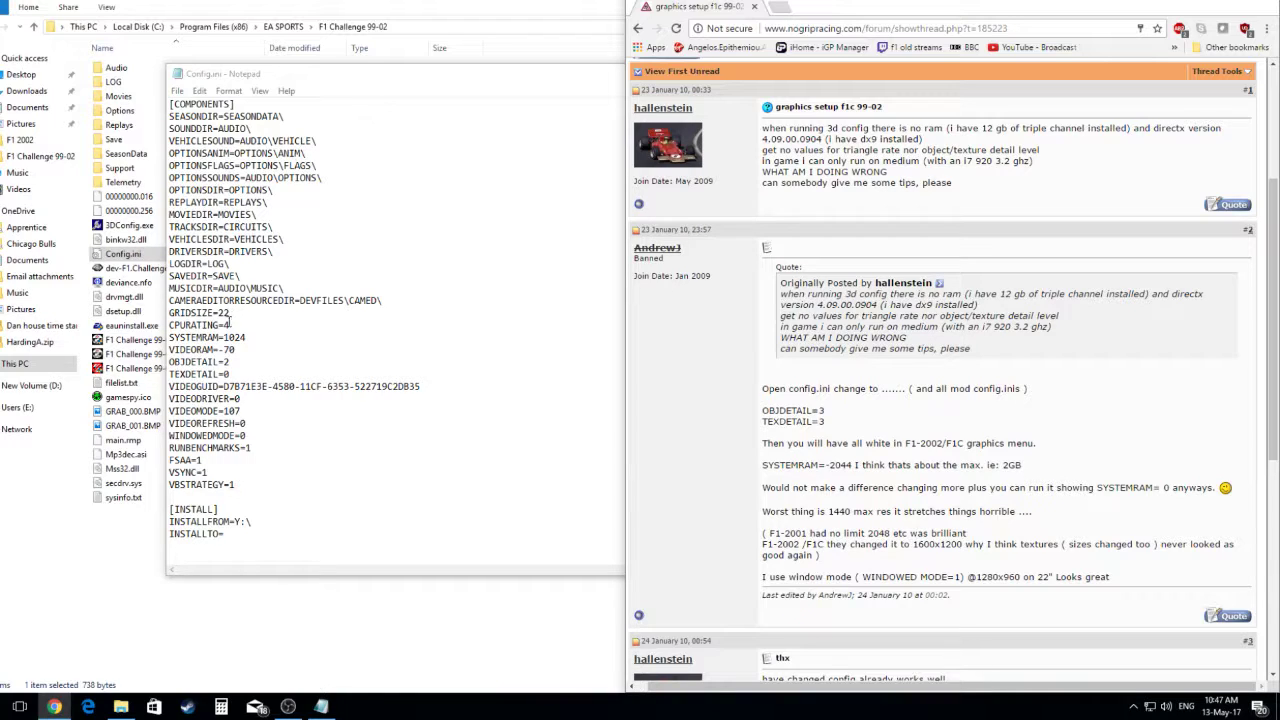
left_click(224, 337)
left_click_drag(700, 73, 2, 360)
left_click(832, 273)
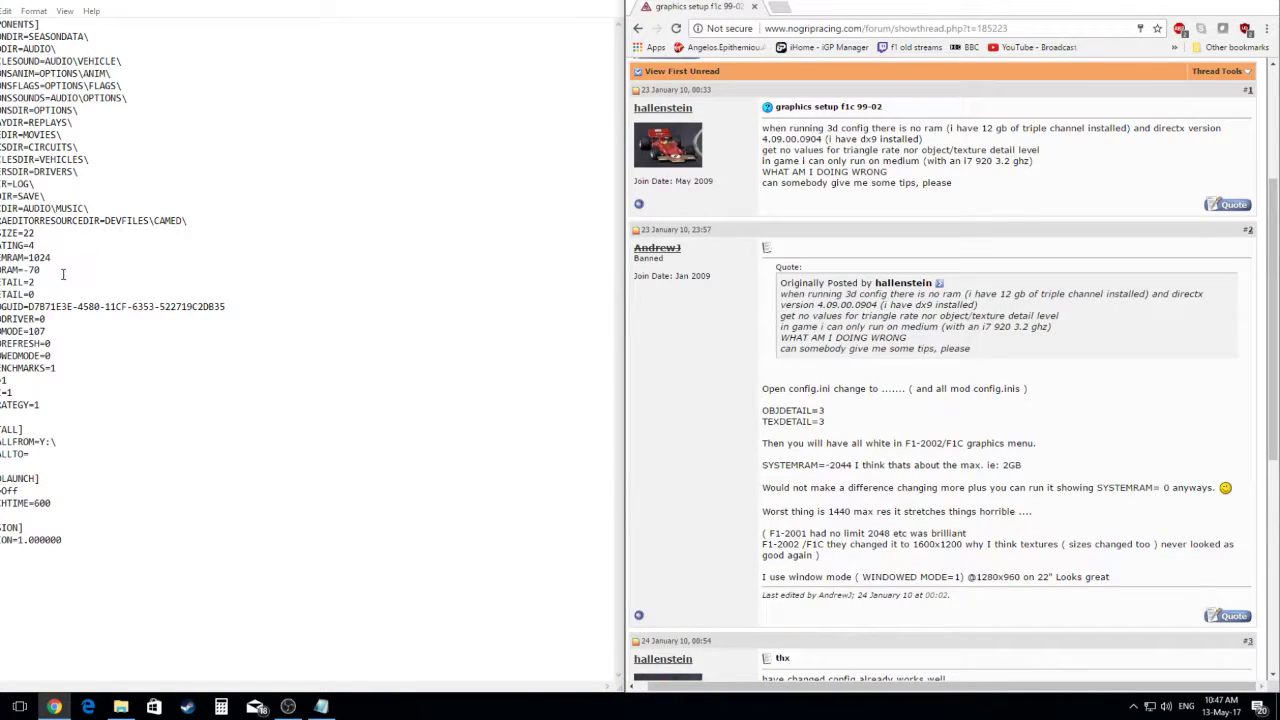
Set SYSTEMRAM to -2048 in Config.ini
left_click(28, 222)
type("20")
key("Right")
key("BackSpace")
key("BackSpace")
type("48")
key("Down")
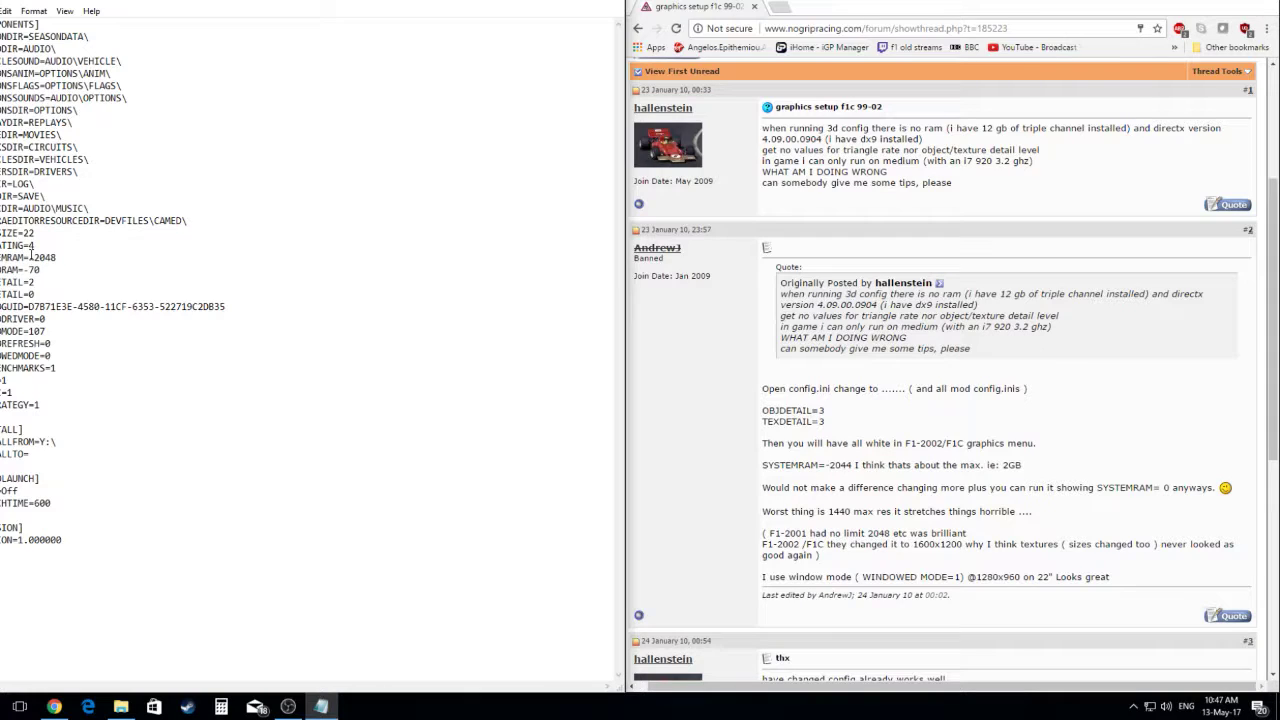
Set both OBJDETAIL and TEXDETAIL to 3 in Config.ini
type("3")
key("Down")
key("BackSpace")
type("3")
Read the remaining replies in the NoGripRacing thread and return to the Google results
middle_click(931, 538)
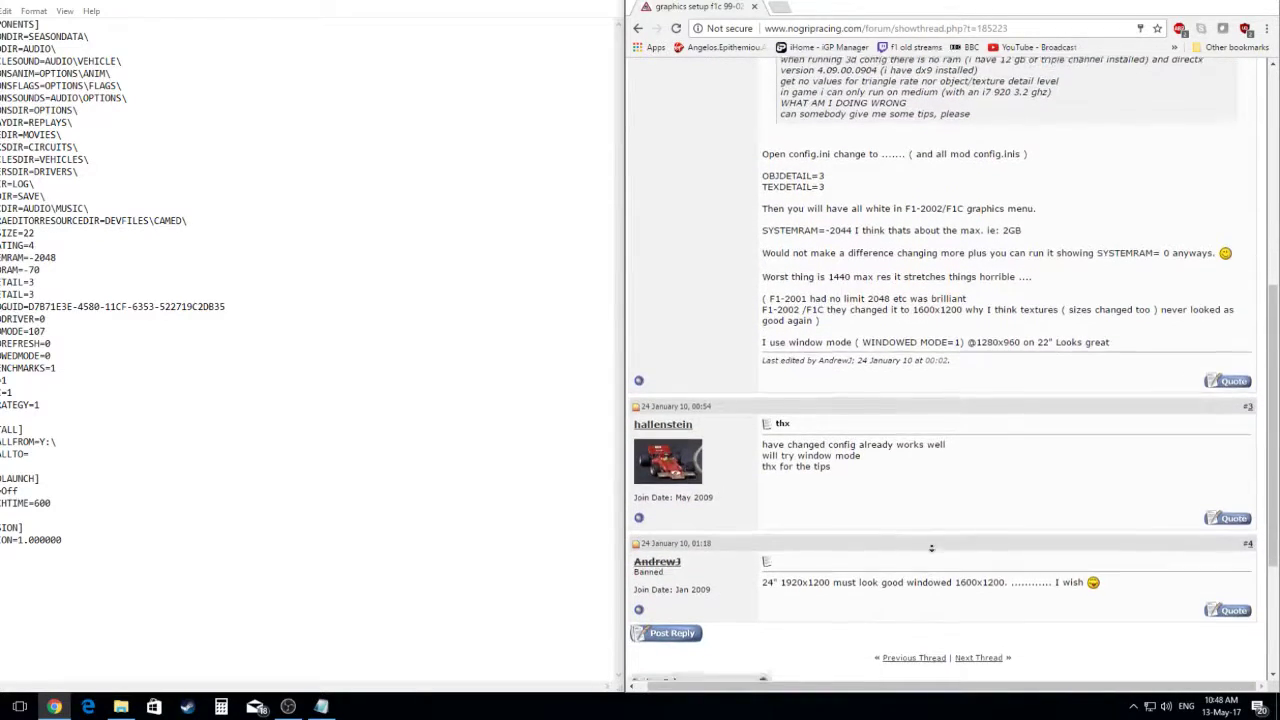
middle_click(864, 487)
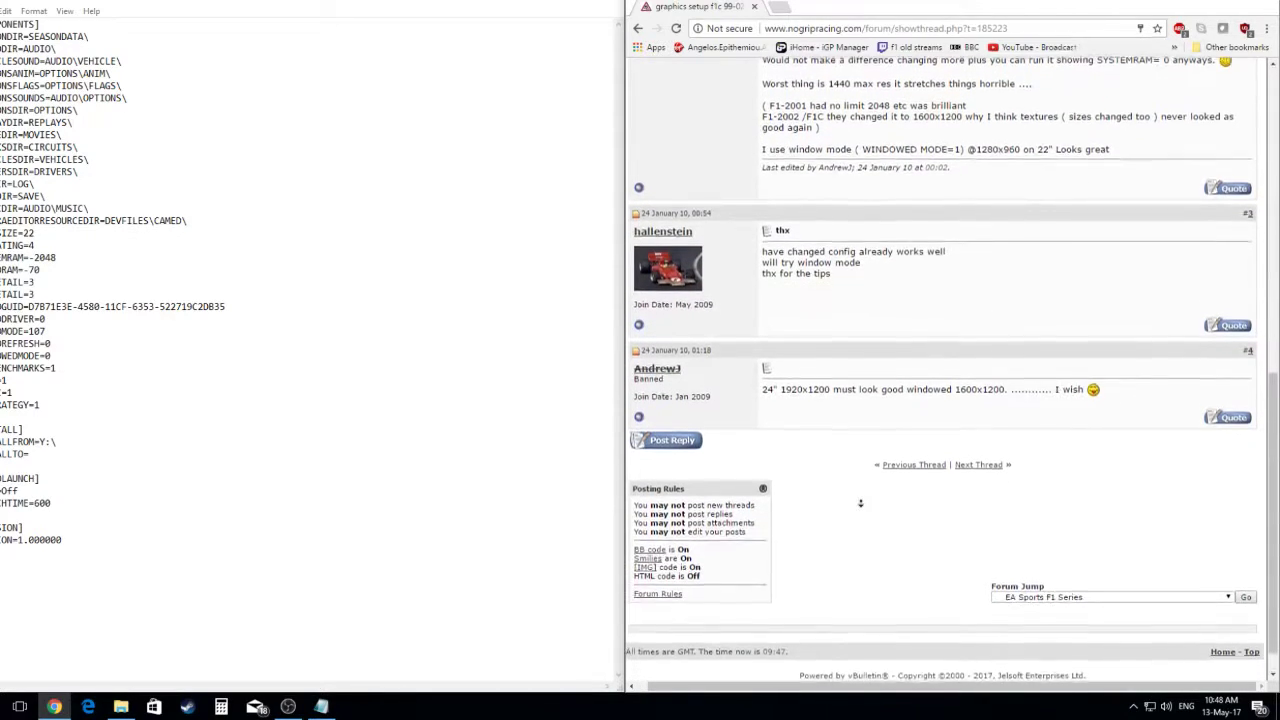
middle_click(872, 508)
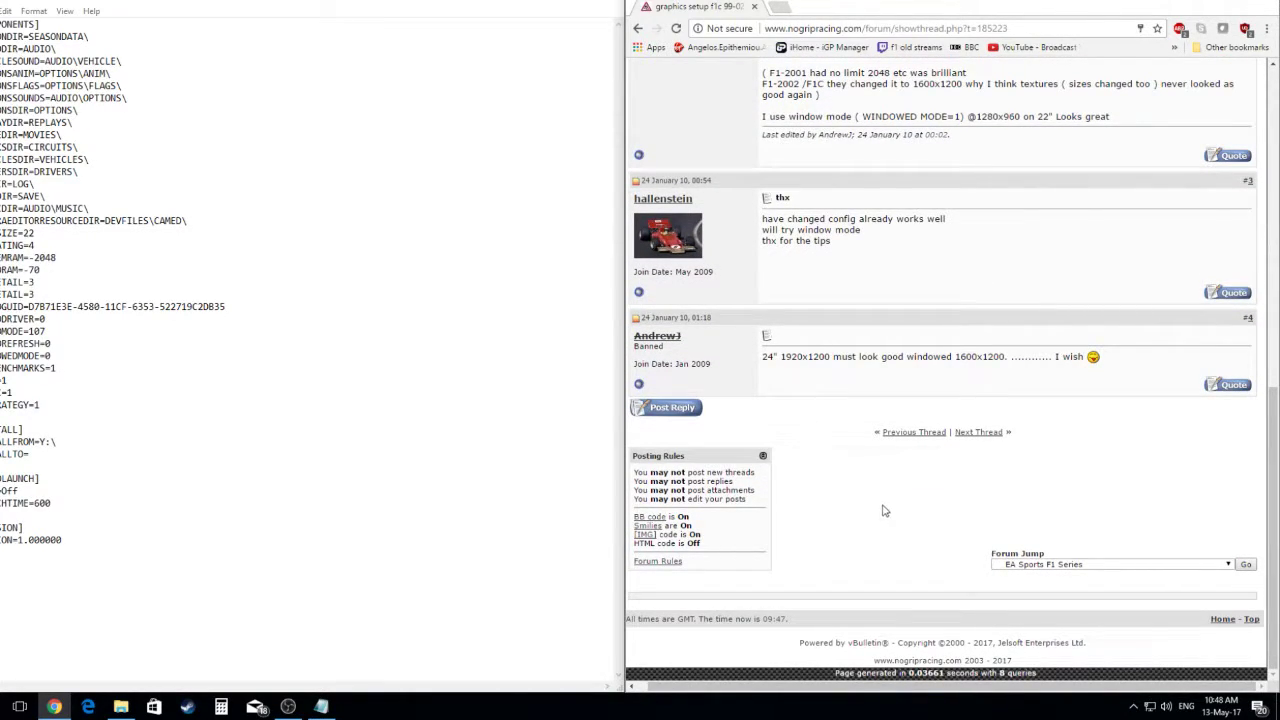
middle_click(933, 536)
key("alt+Left")
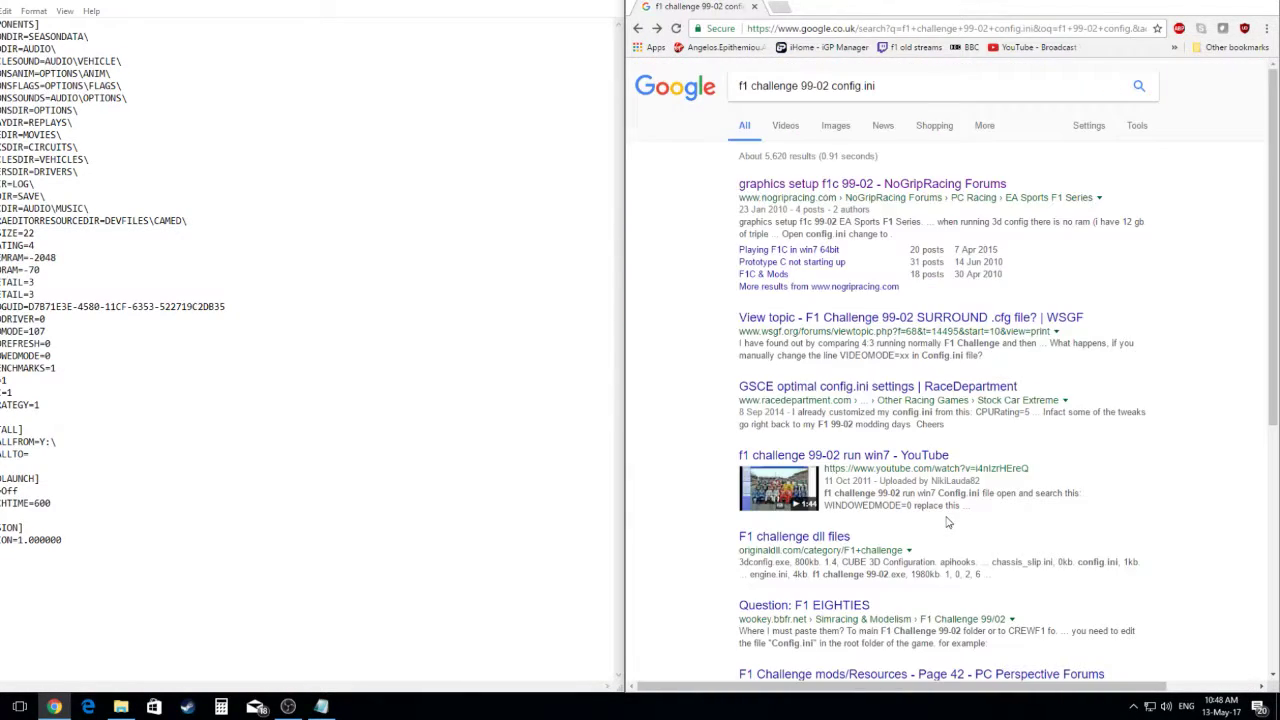
Open the WSGF topic "F1 Challenge 99-02 SURROUND .cfg file?" and skim its posts for resolution advice
left_click(882, 318)
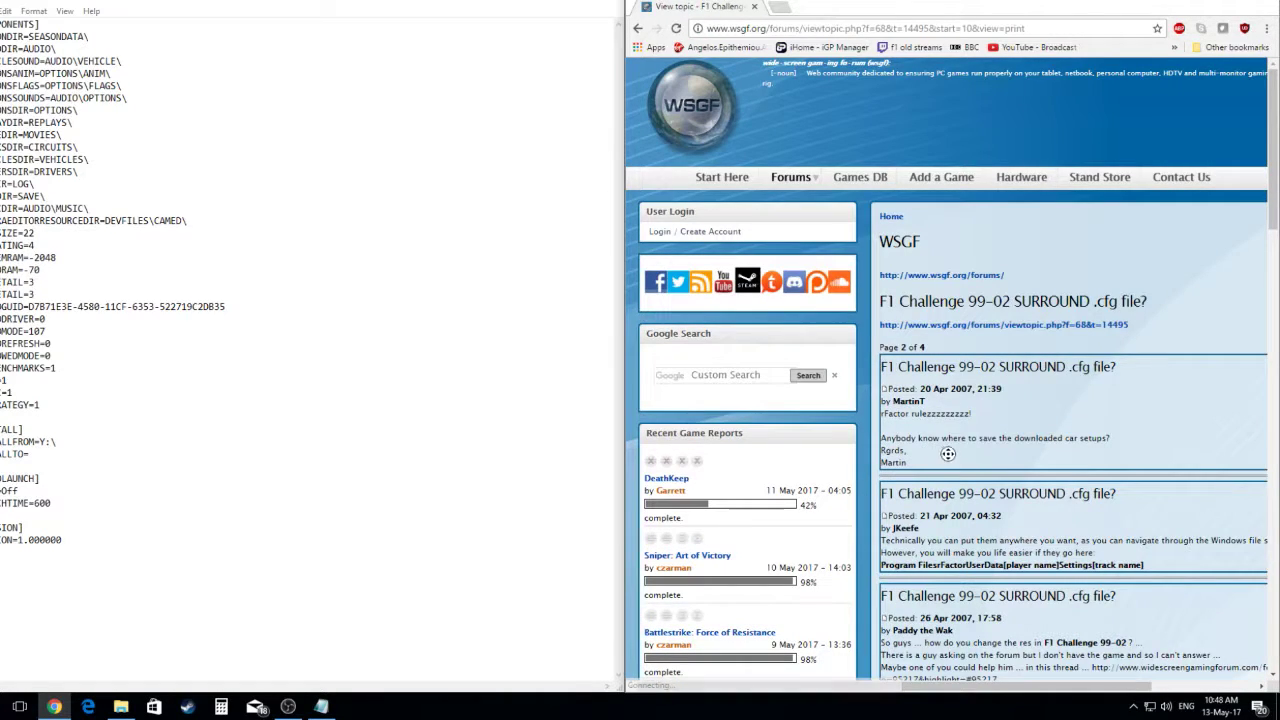
scroll(979, 487, "up", 3, "ctrl")
scroll(979, 487, "down", 2)
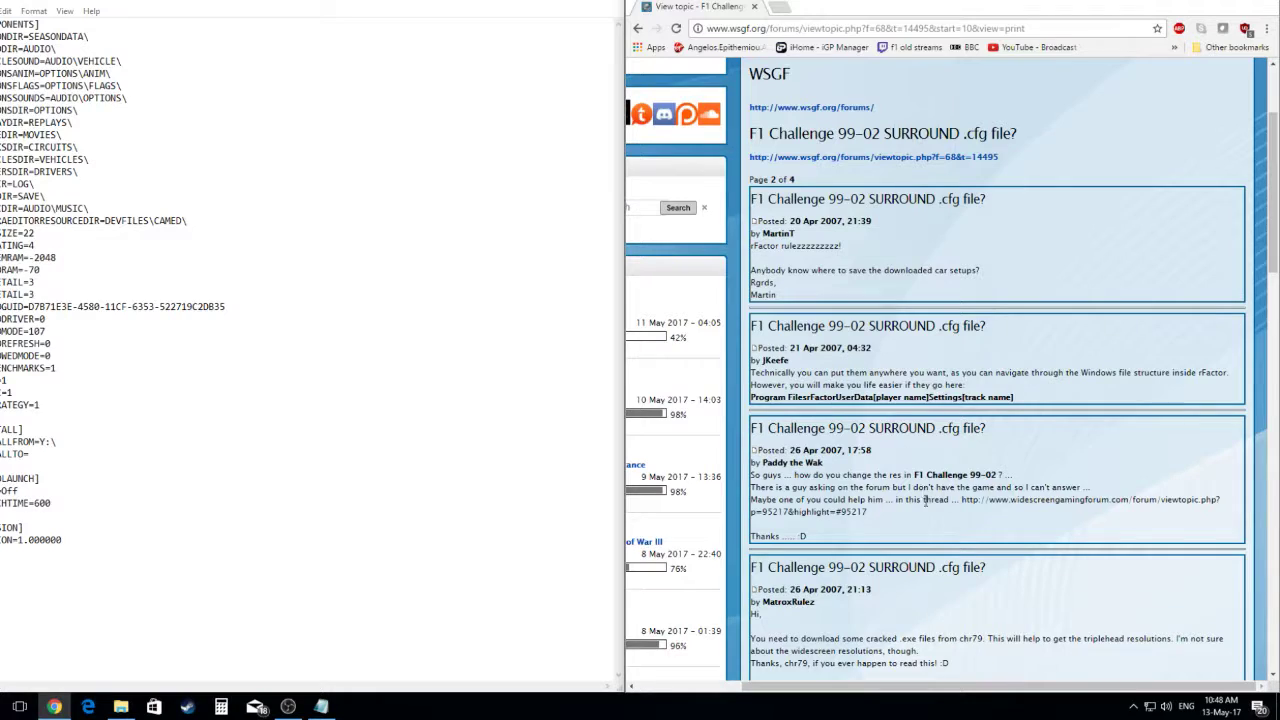
scroll(921, 531, "down", 3)
scroll(938, 640, "down", 3)
scroll(918, 520, "down", 2)
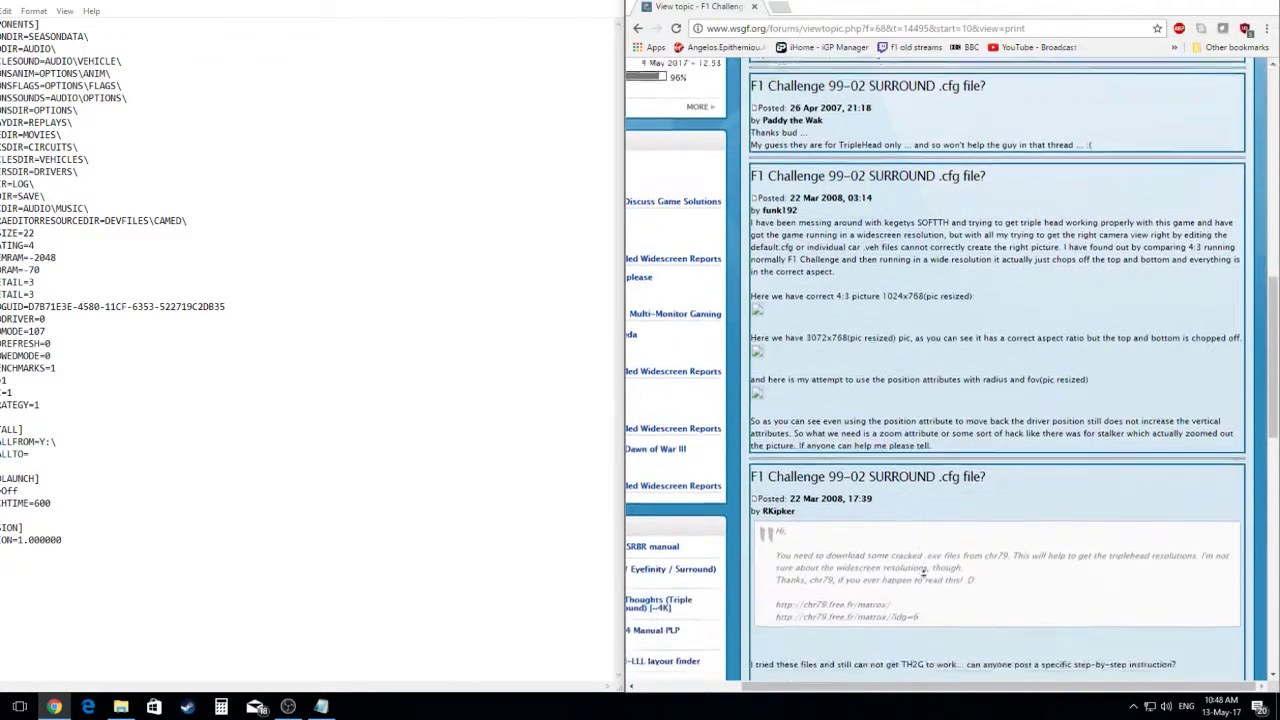
middle_click(907, 476)
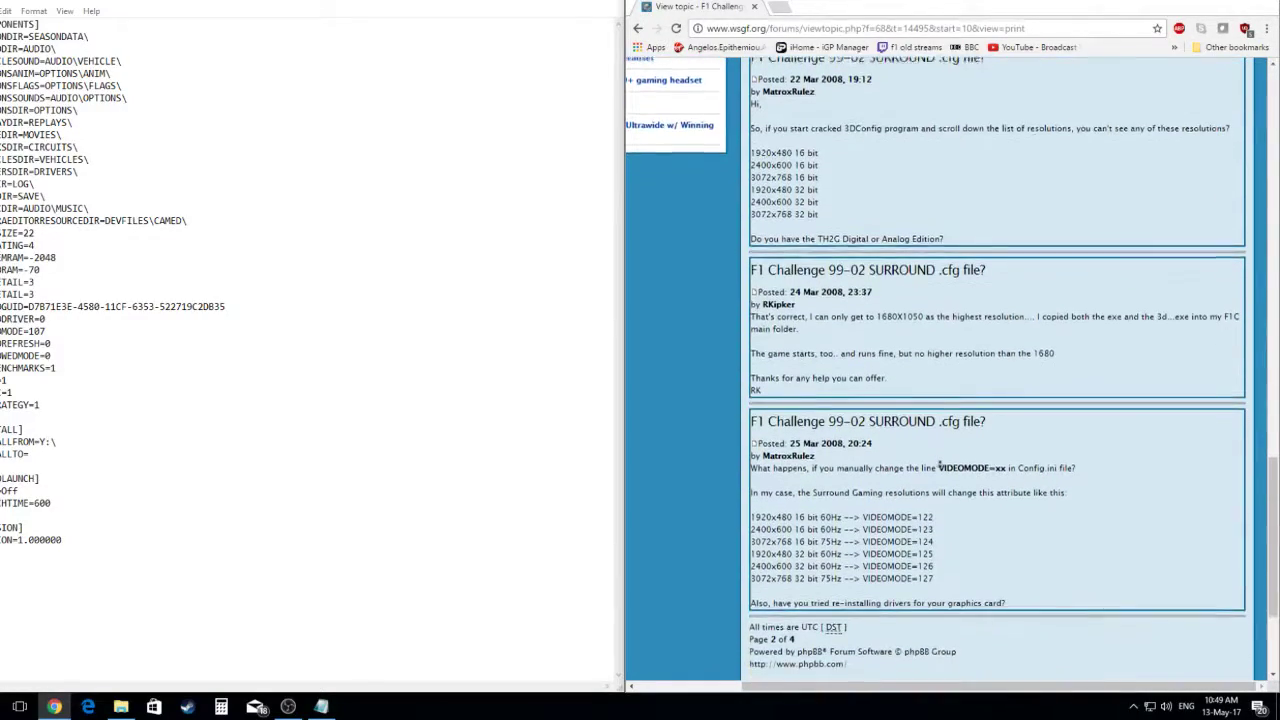
Open the widescreengamingforum.com address quoted in the 26 Apr 2007 post in a new tab, and close that tab
key("Home")
middle_click(996, 432)
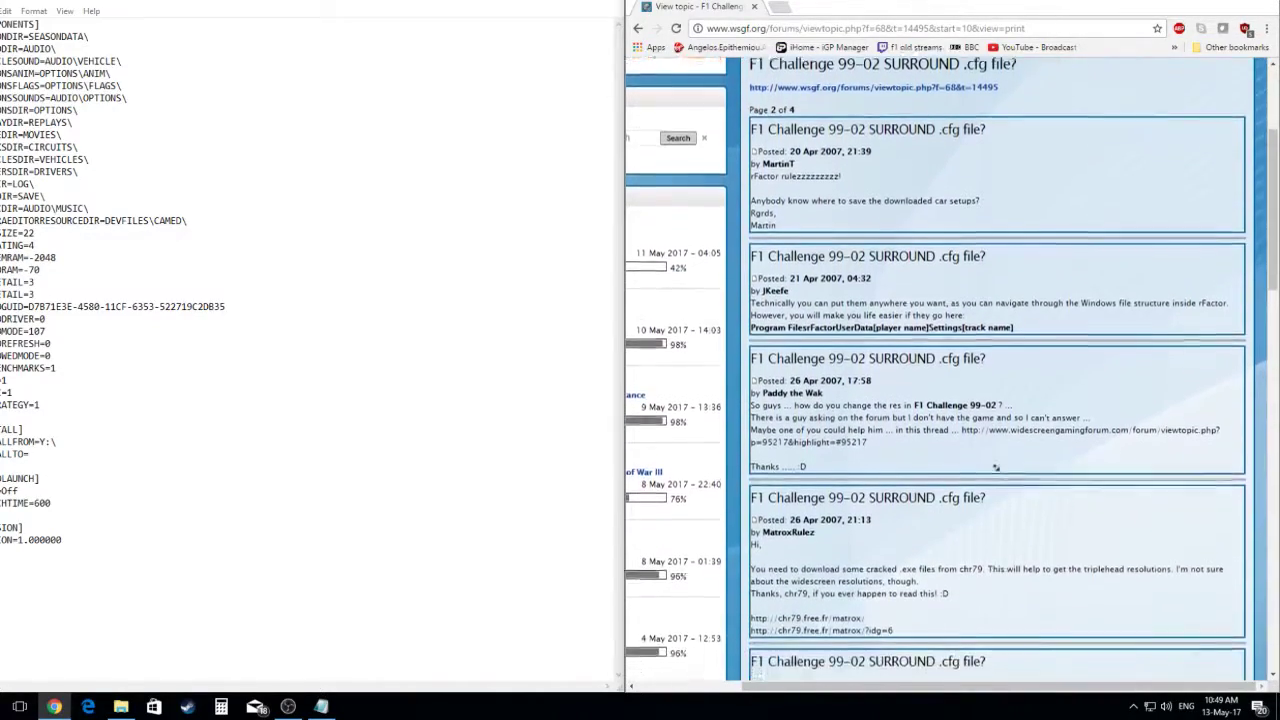
left_click(898, 282)
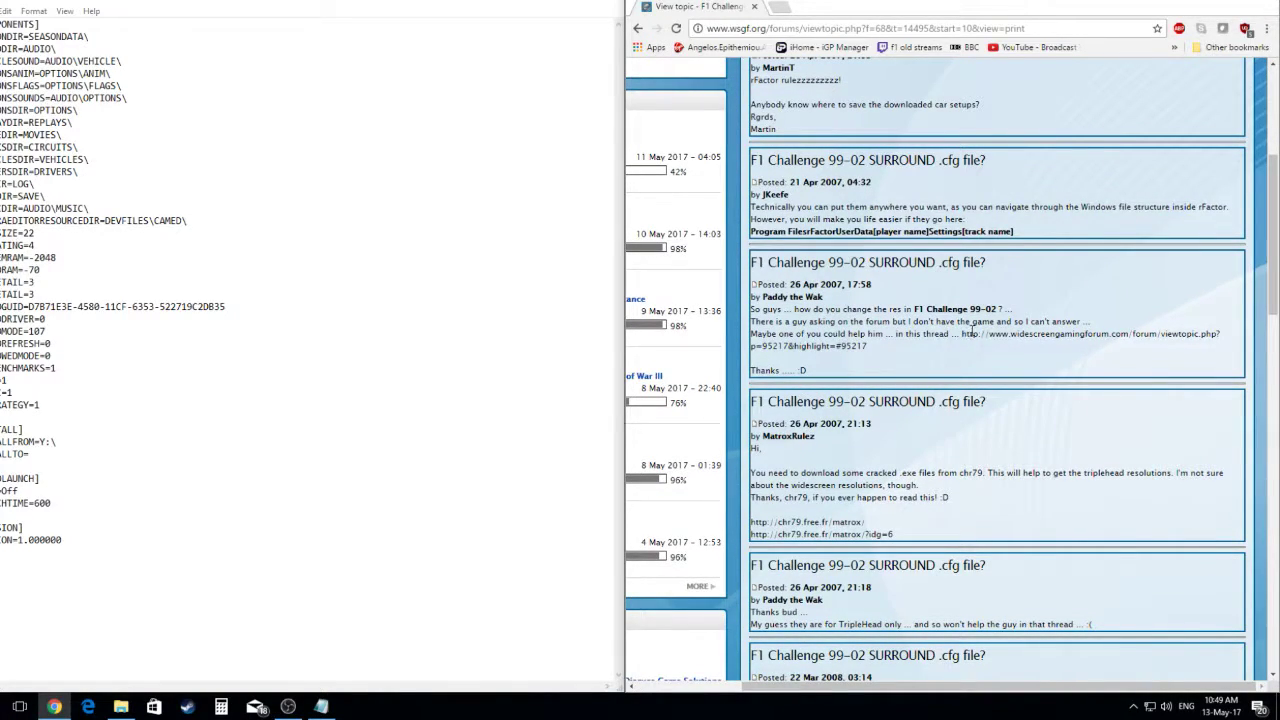
left_click_drag(963, 338, 866, 347)
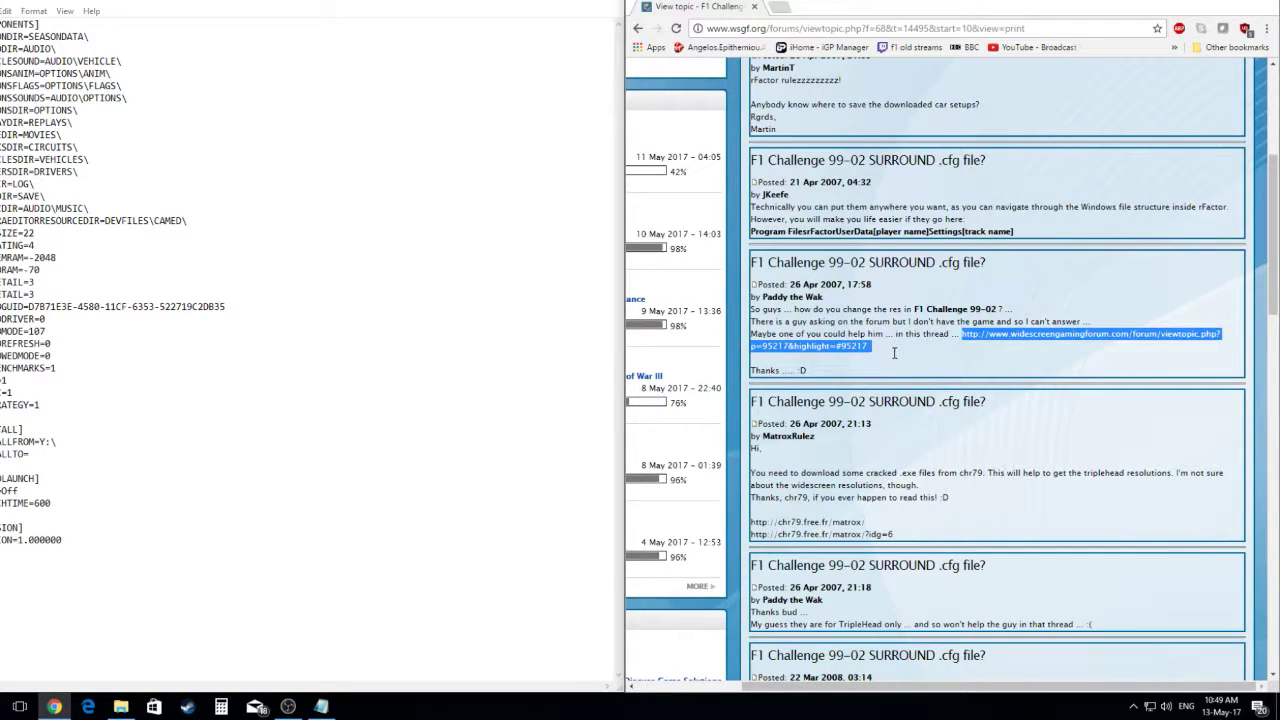
right_click(870, 348)
left_click(885, 371)
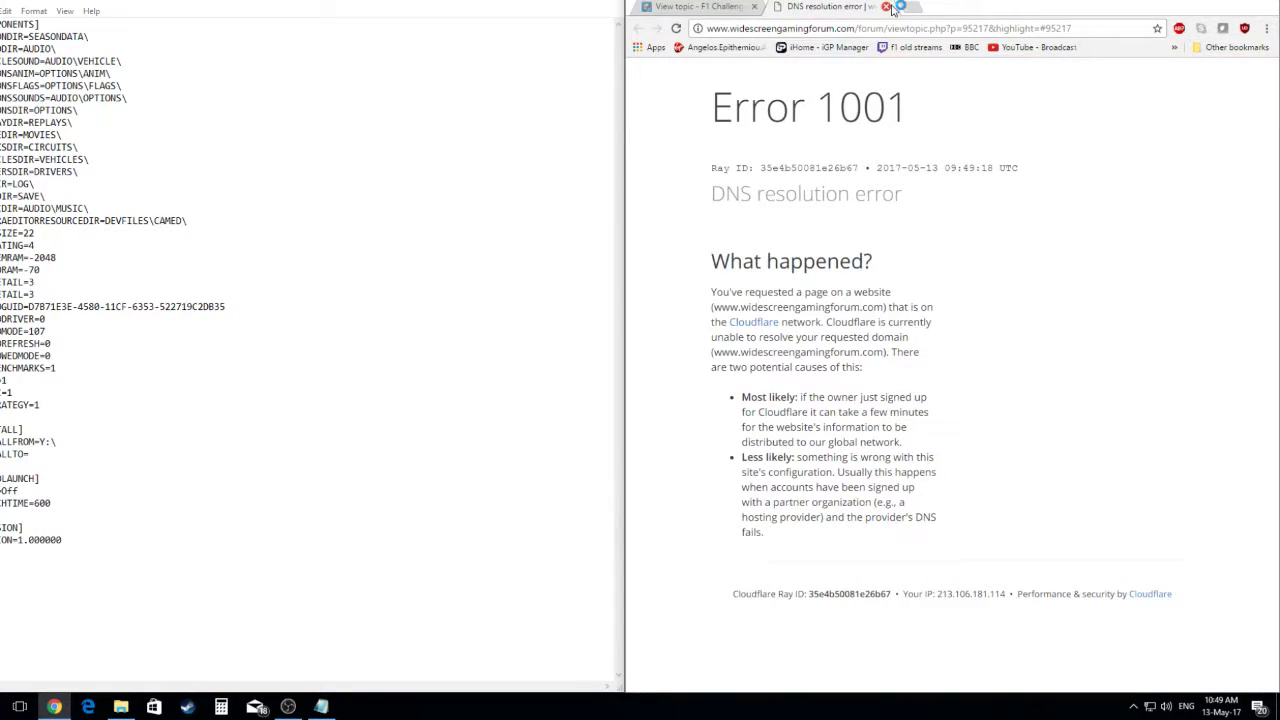
key("ctrl+l")
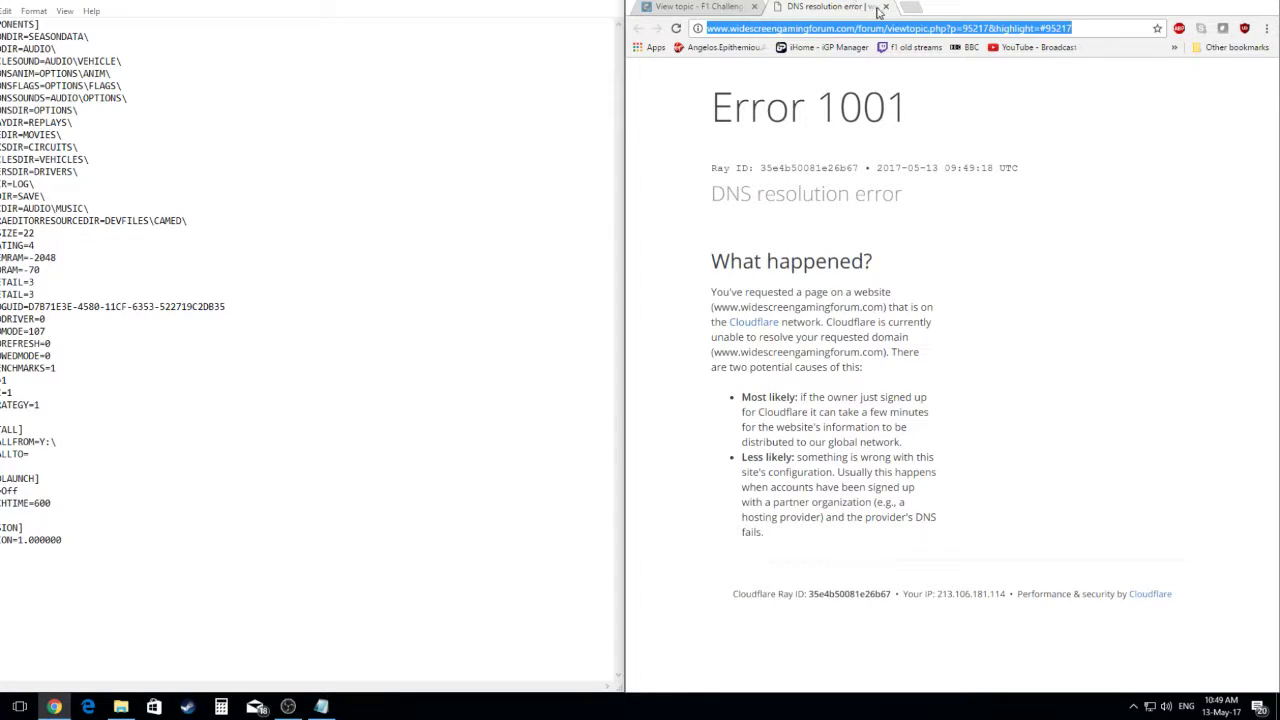
left_click(885, 7)
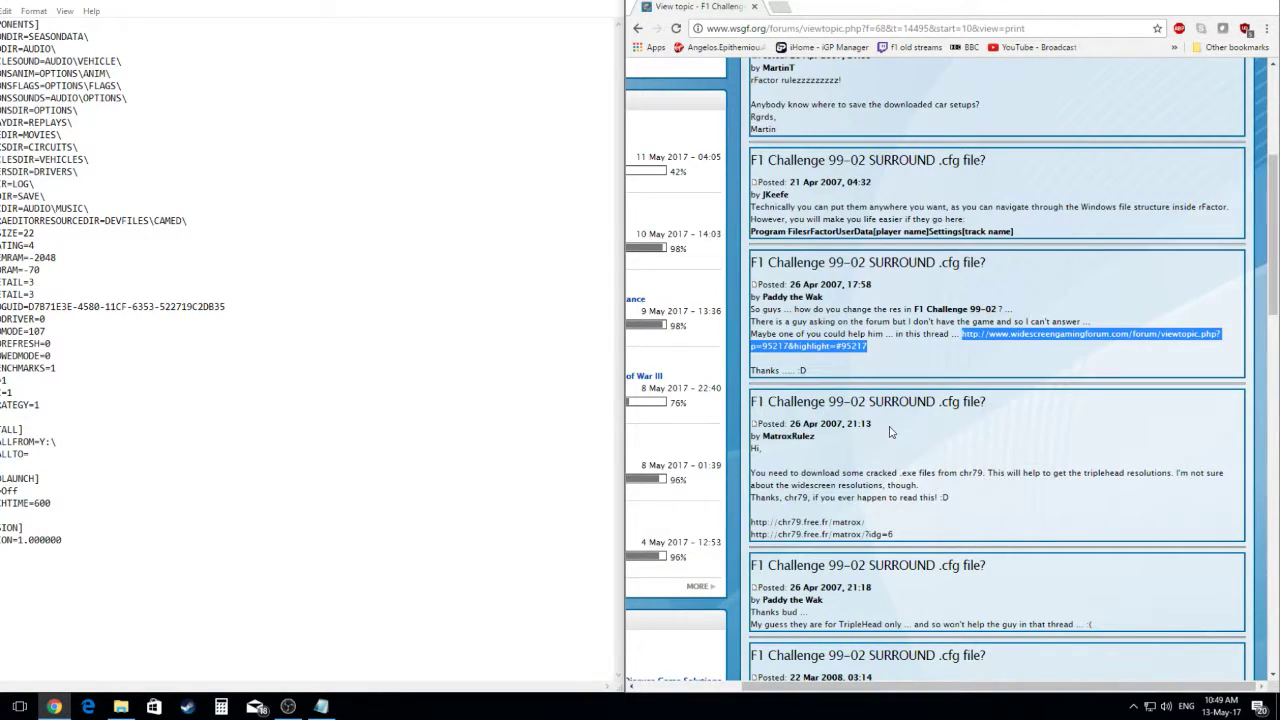
Dismiss the calendar reminder and examine the WSGF posts through to the end for VIDEOMODE and resolution advice
left_click(894, 450)
scroll(893, 455, "down", 1)
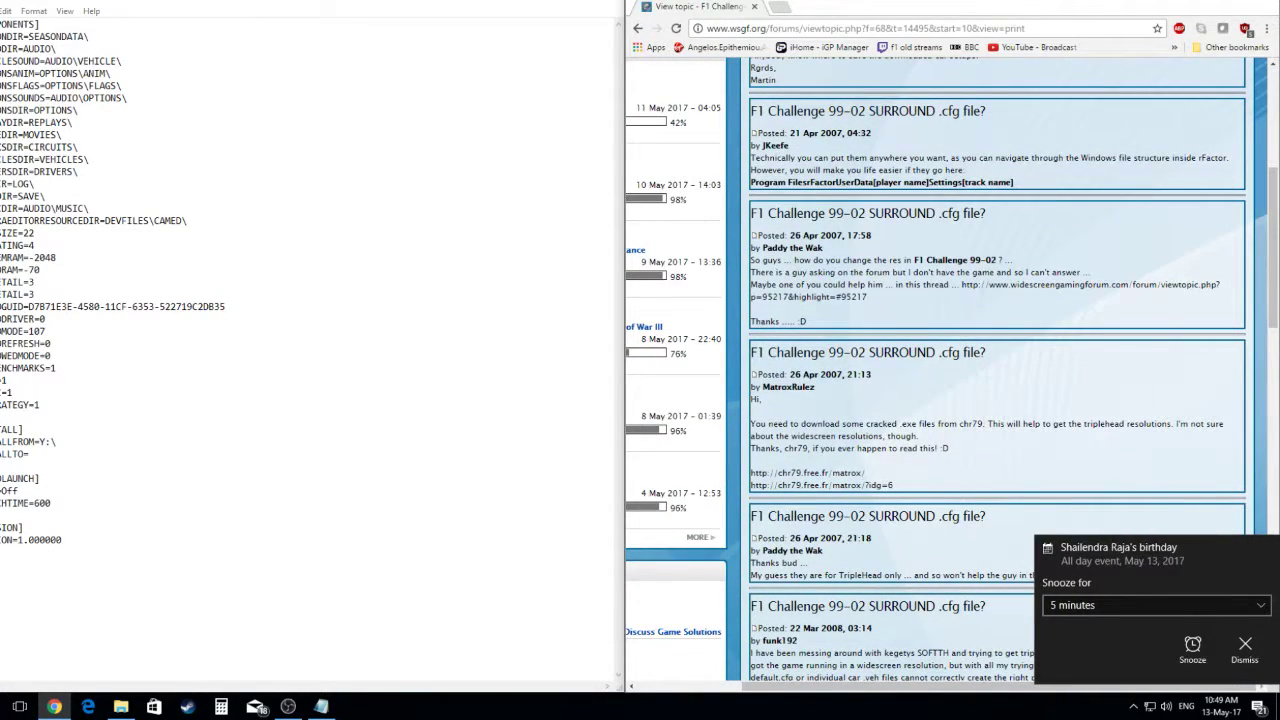
left_click(1245, 648)
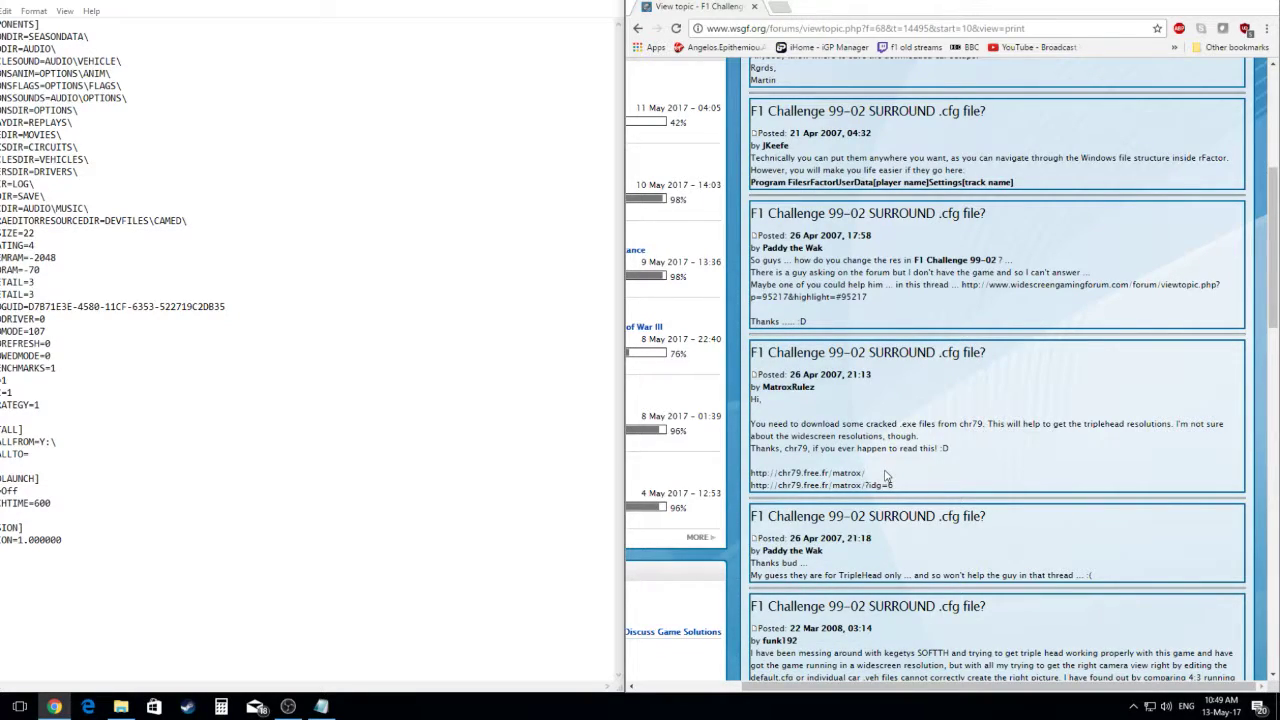
scroll(885, 476, "down", 3)
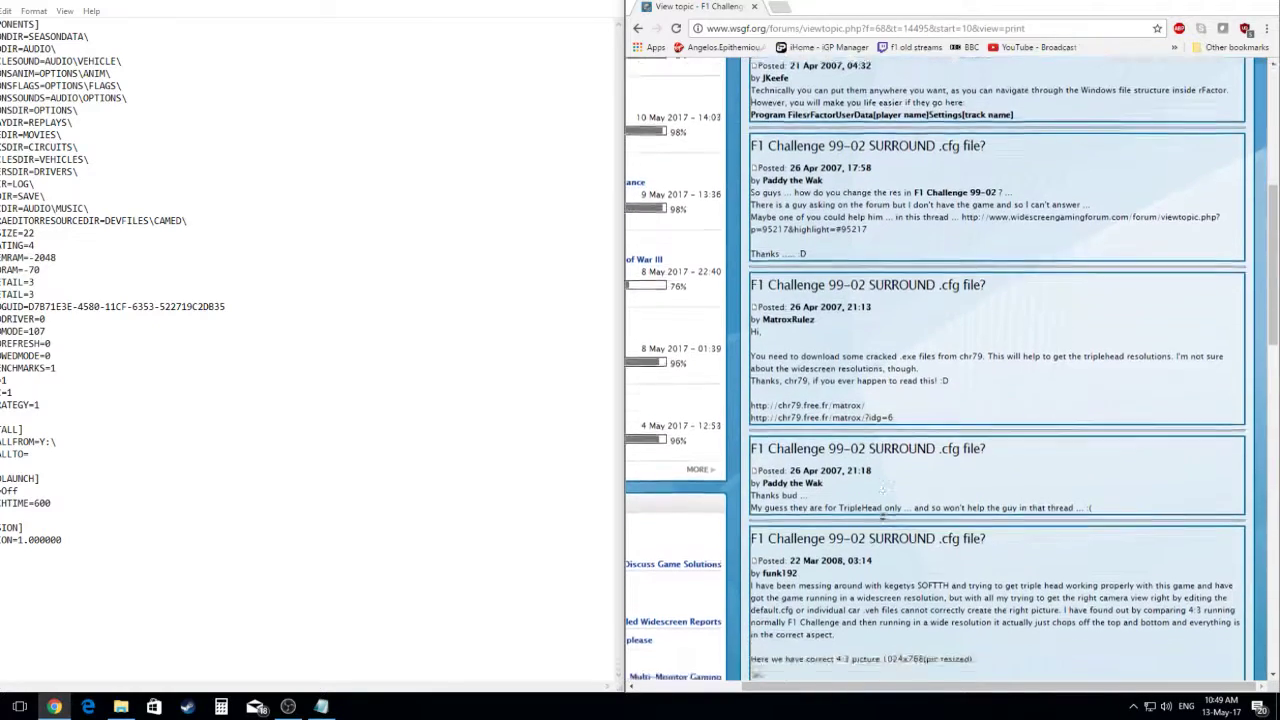
scroll(882, 516, "down", 1)
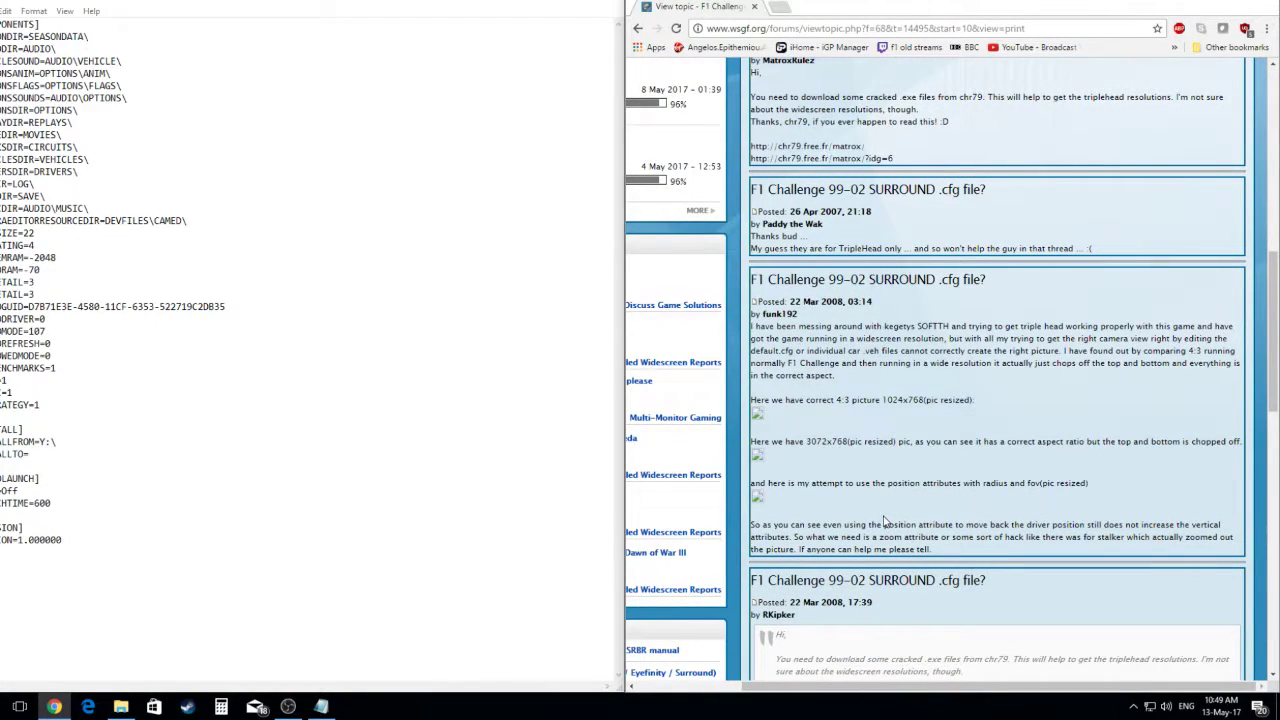
scroll(883, 515, "down", 1)
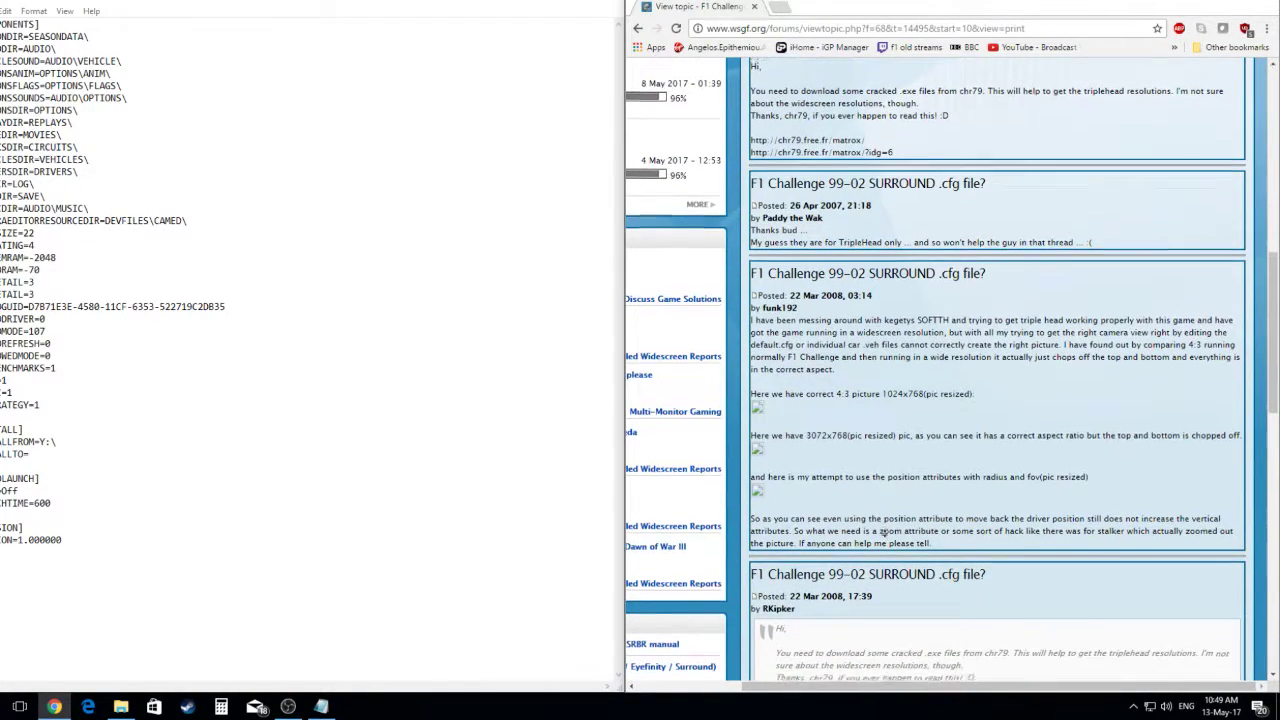
scroll(885, 533, "down", 2)
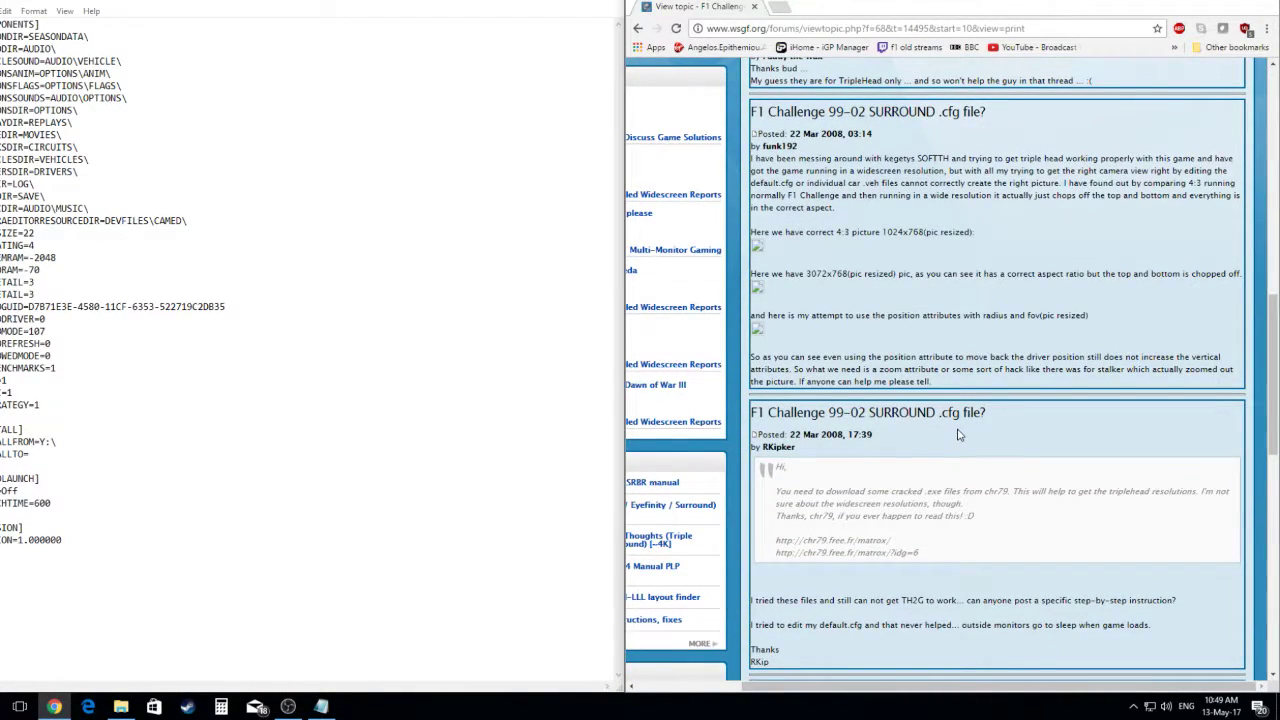
scroll(957, 435, "down", 1)
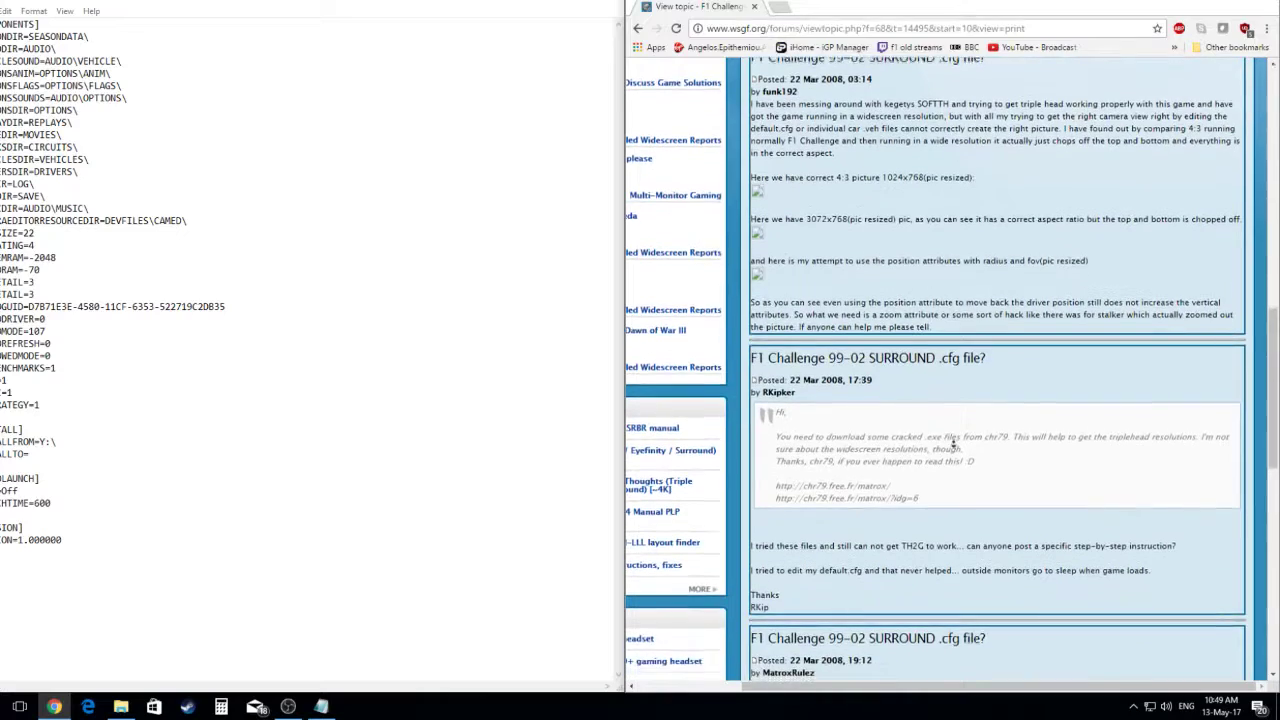
scroll(953, 448, "down", 3)
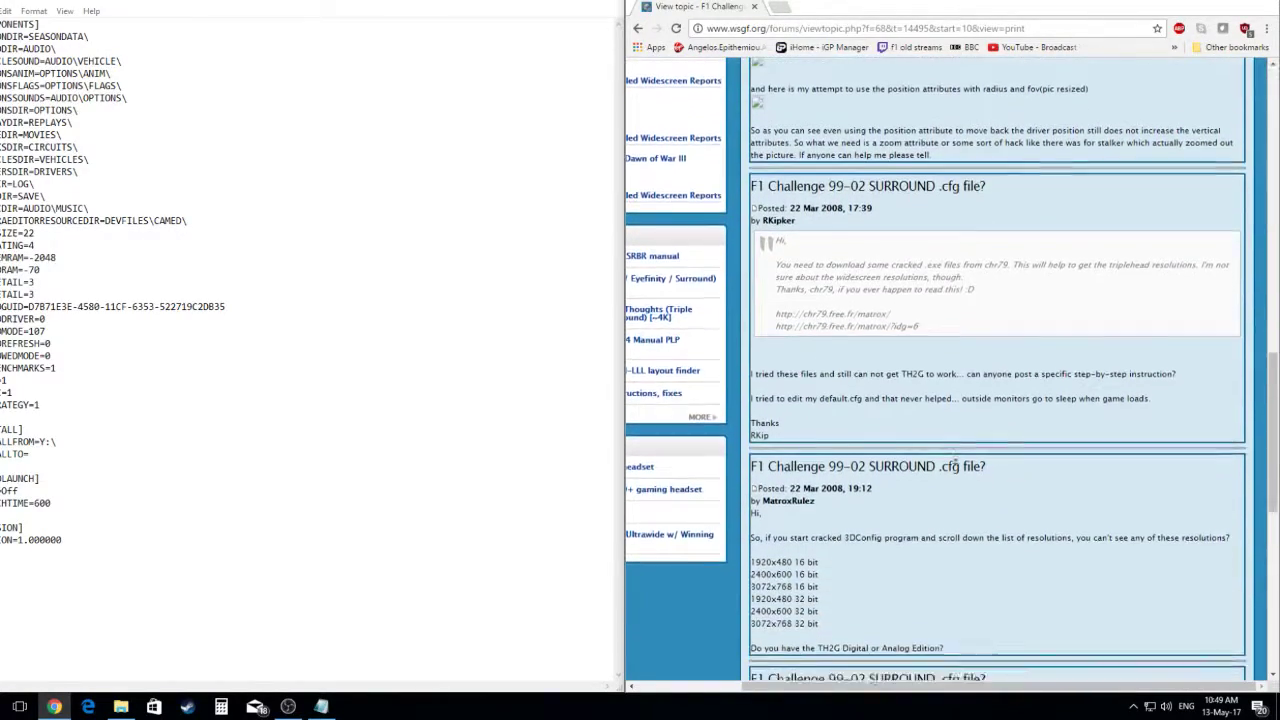
scroll(955, 463, "down", 6)
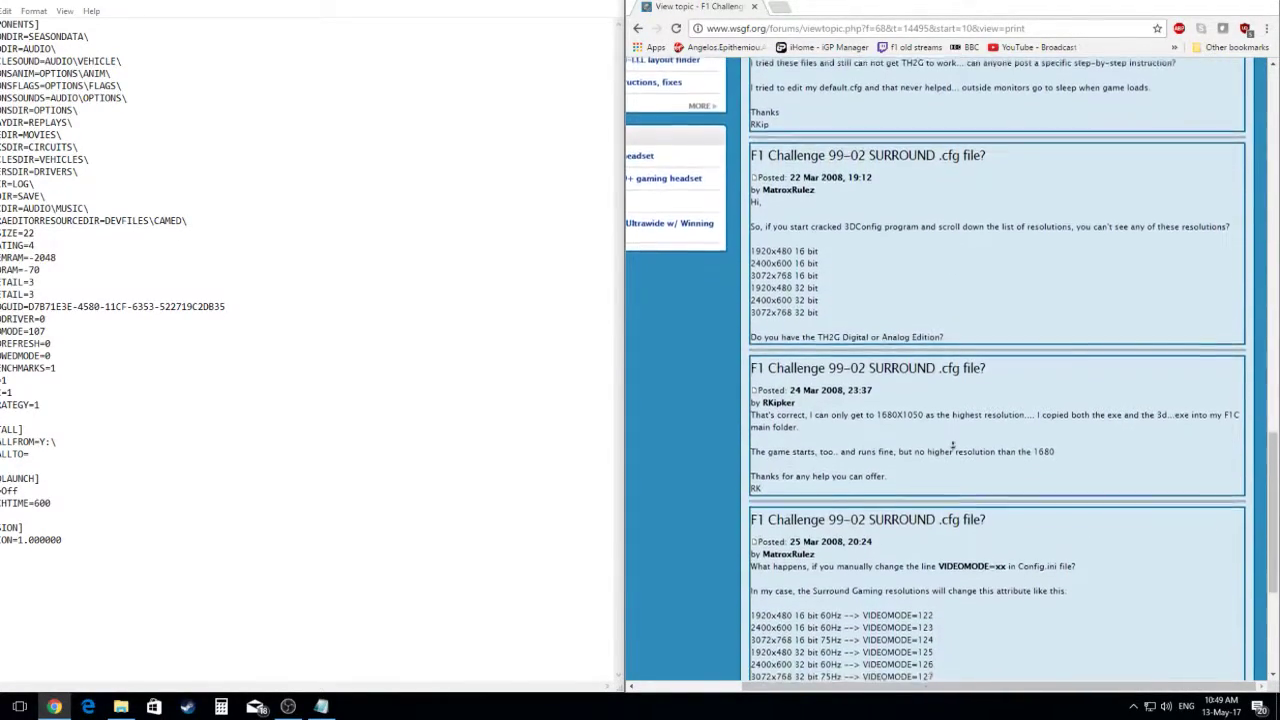
scroll(953, 445, "down", 2)
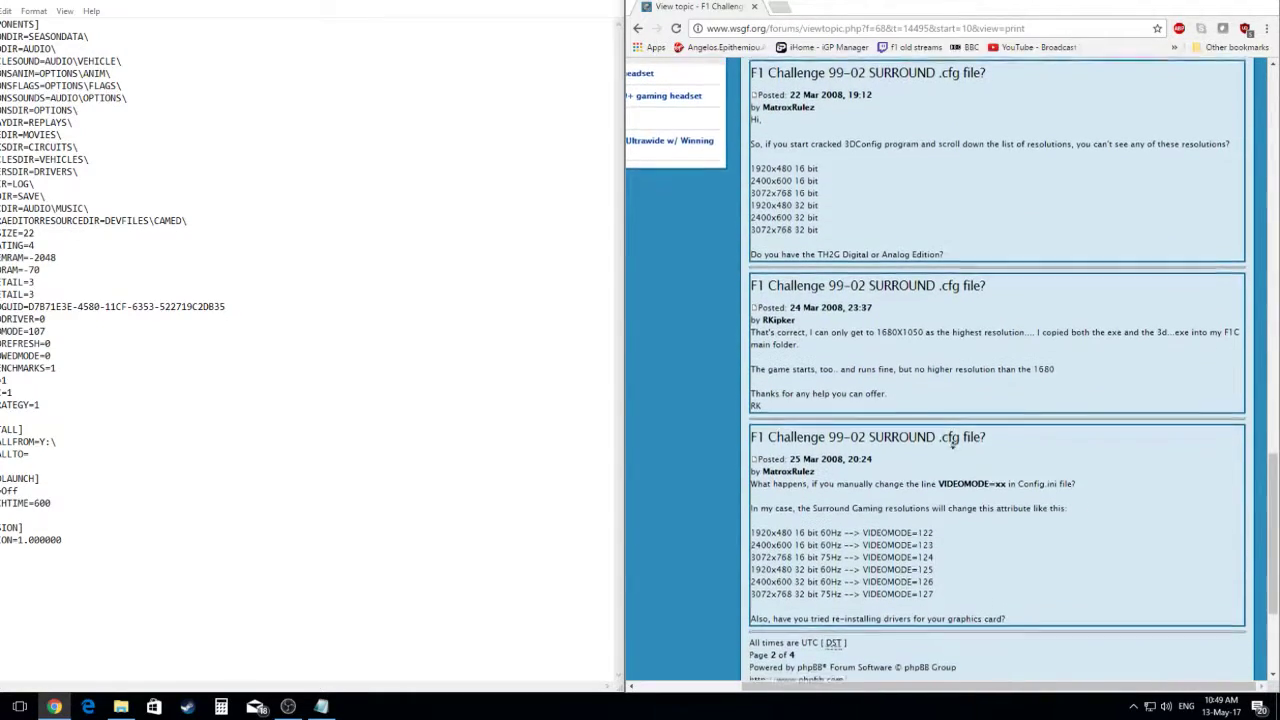
scroll(953, 445, "down", 2)
scroll(952, 445, "down", 2)
scroll(953, 445, "down", 2)
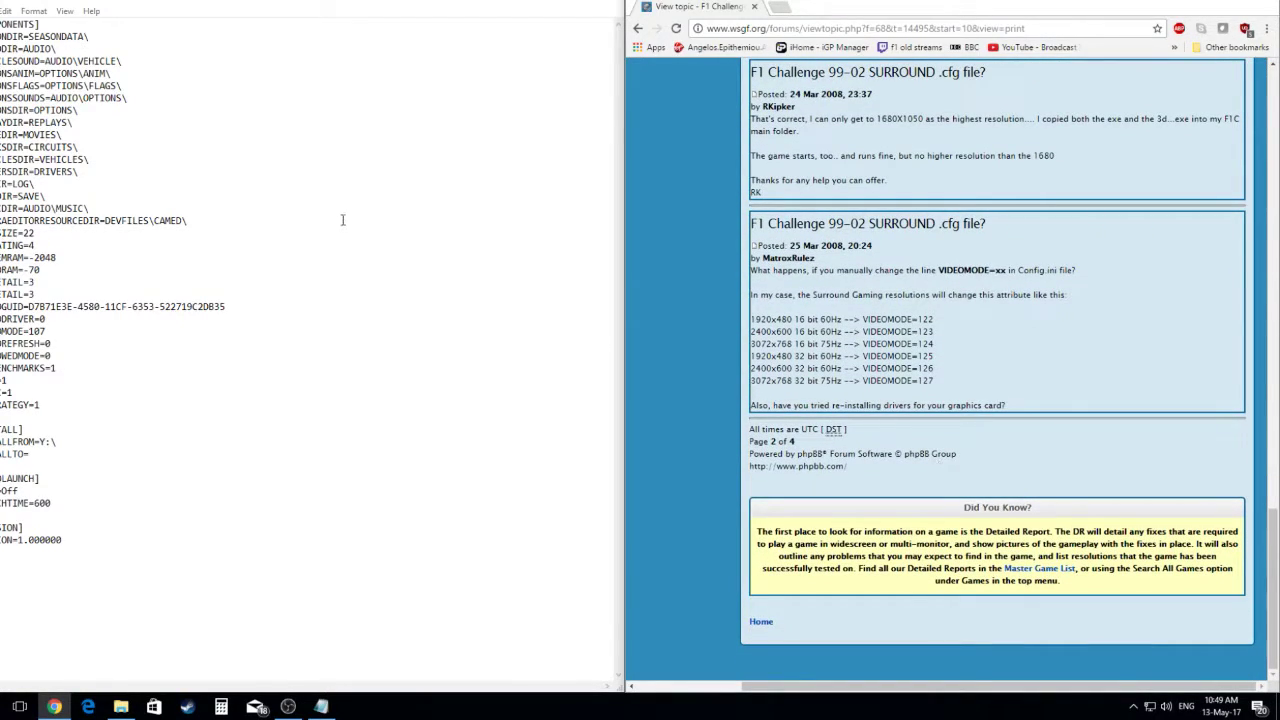
Return to the Google results and open the RaceDepartment thread "GSCE optimal config.ini settings" at its first post's setting lists
left_click(48, 328)
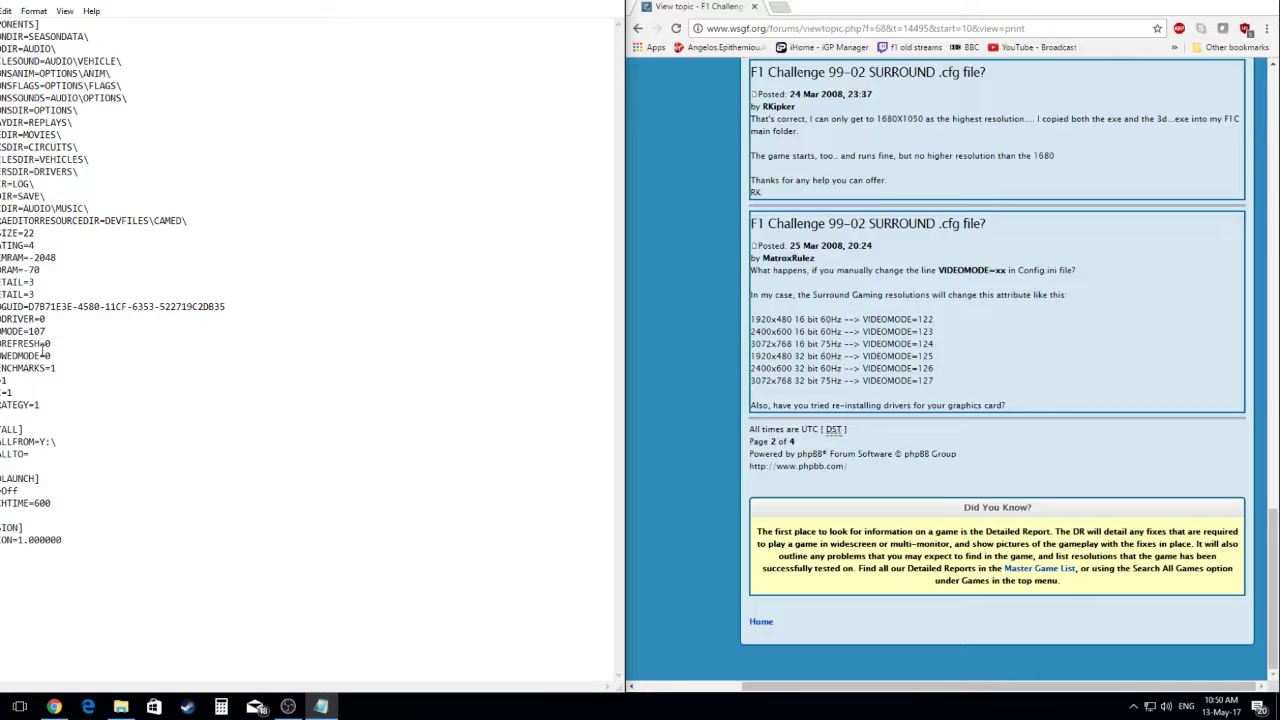
left_click(885, 396)
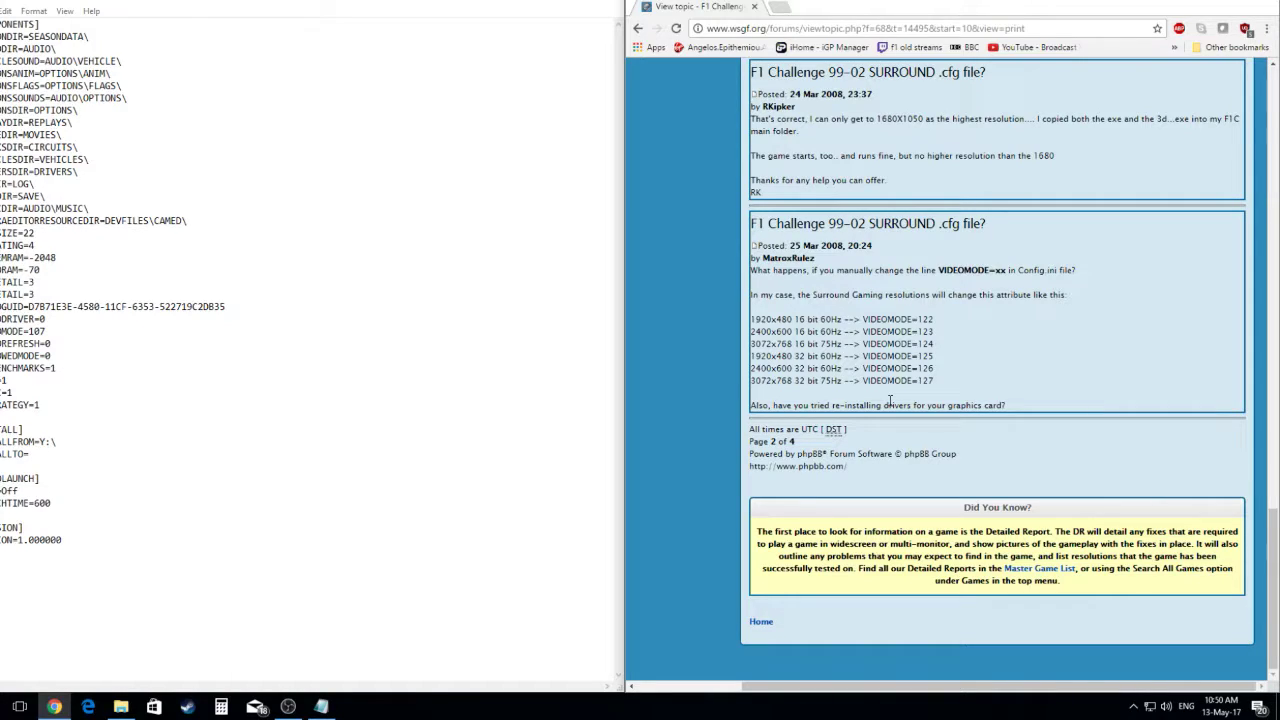
key("alt+Left")
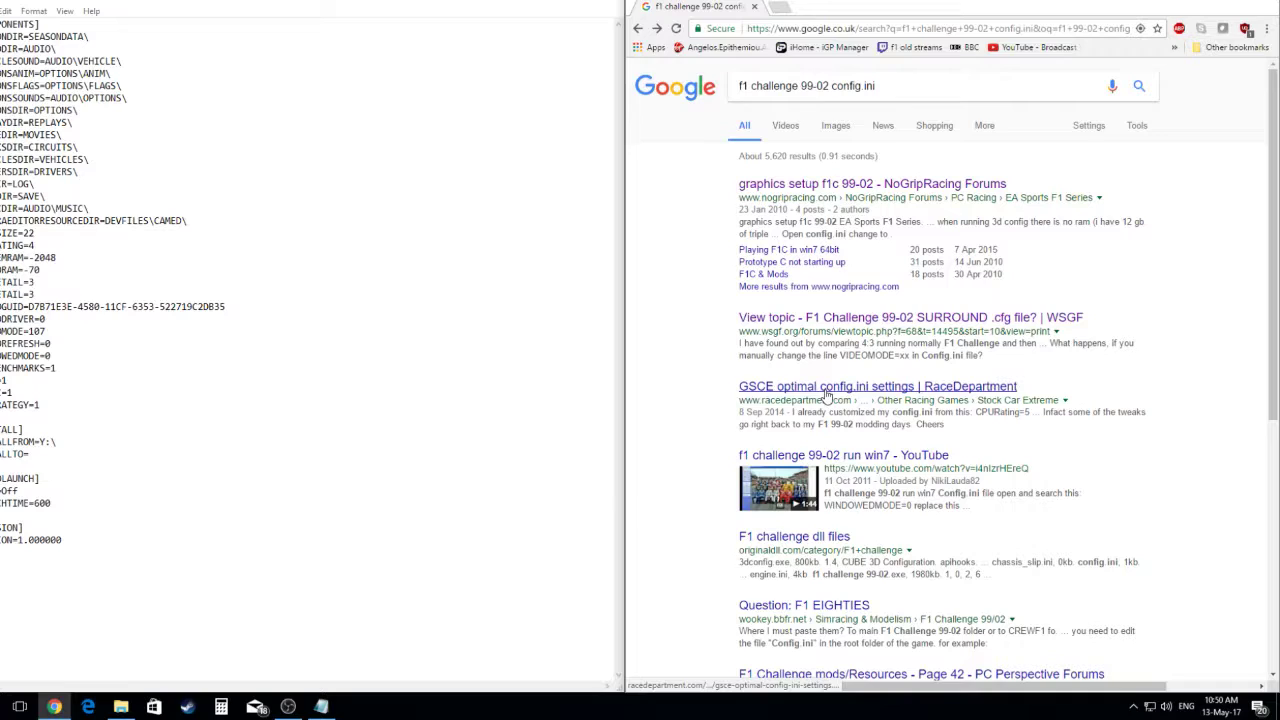
left_click(826, 390)
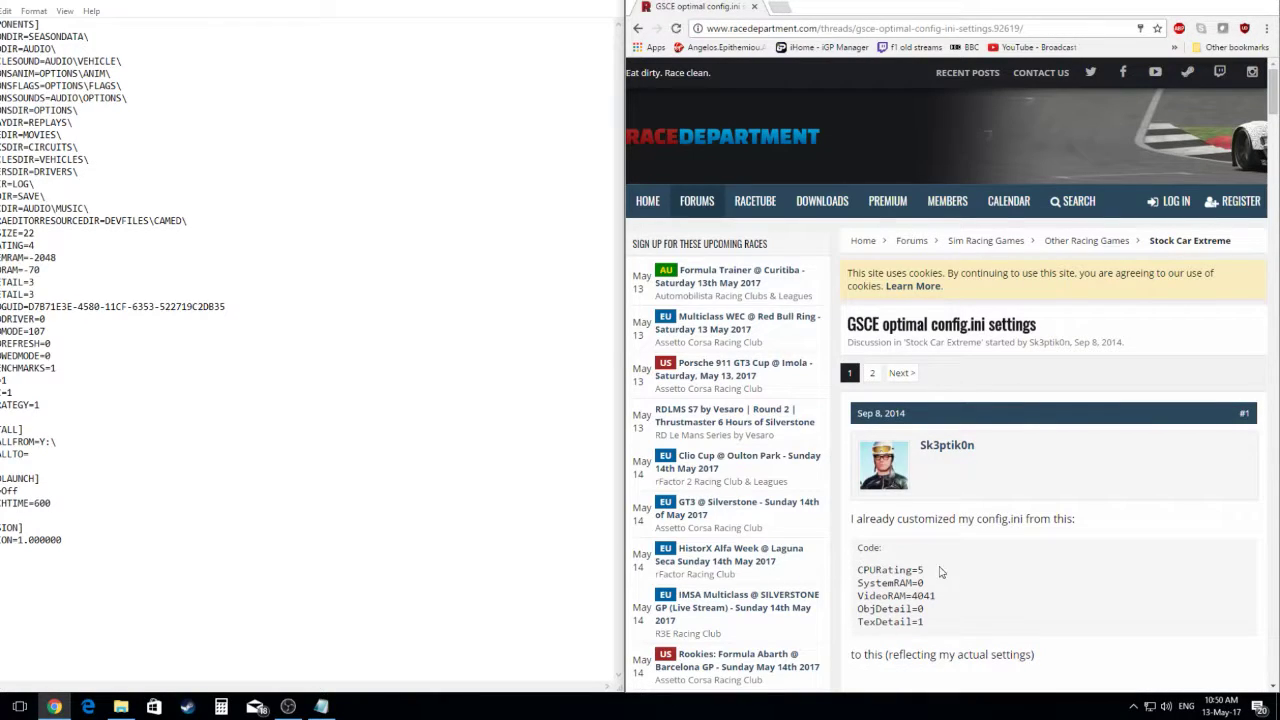
scroll(945, 607, "down", 2)
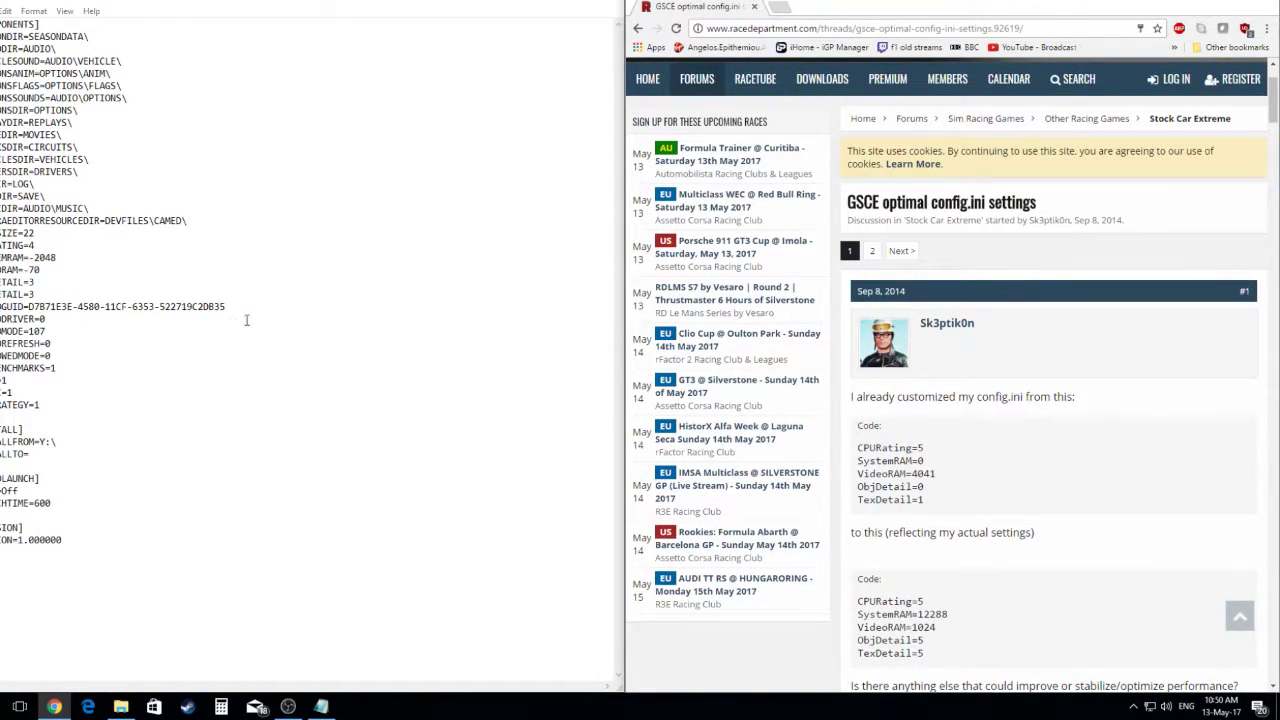
Set CPURATING to 5, SYSTEMRAM to 2048 and VIDEORAM to -1024 in Config.ini
left_click(34, 245)
key("BackSpace")
type("5")
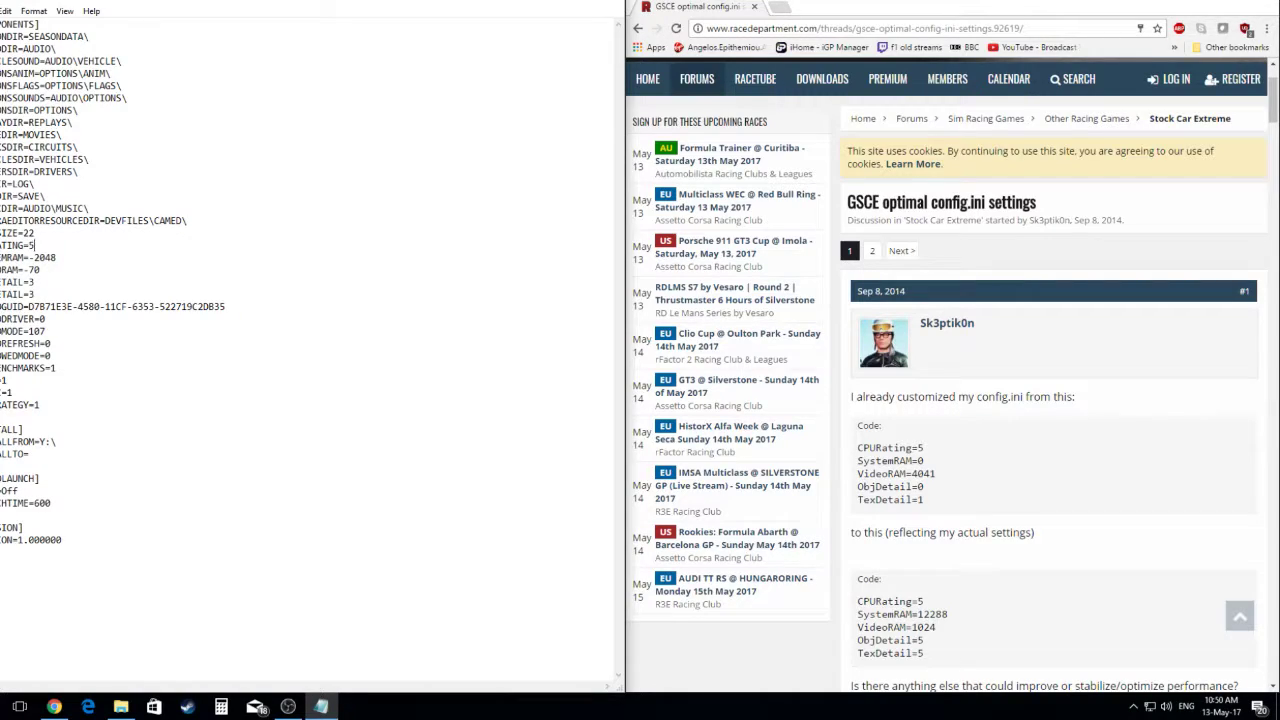
key("Down")
key("BackSpace")
Read on to the recommended settings in the RaceDepartment thread, and set RUNBENCHMARKS to 0 and FSAA to 3 in Config.ini
scroll(965, 570, "down", 4)
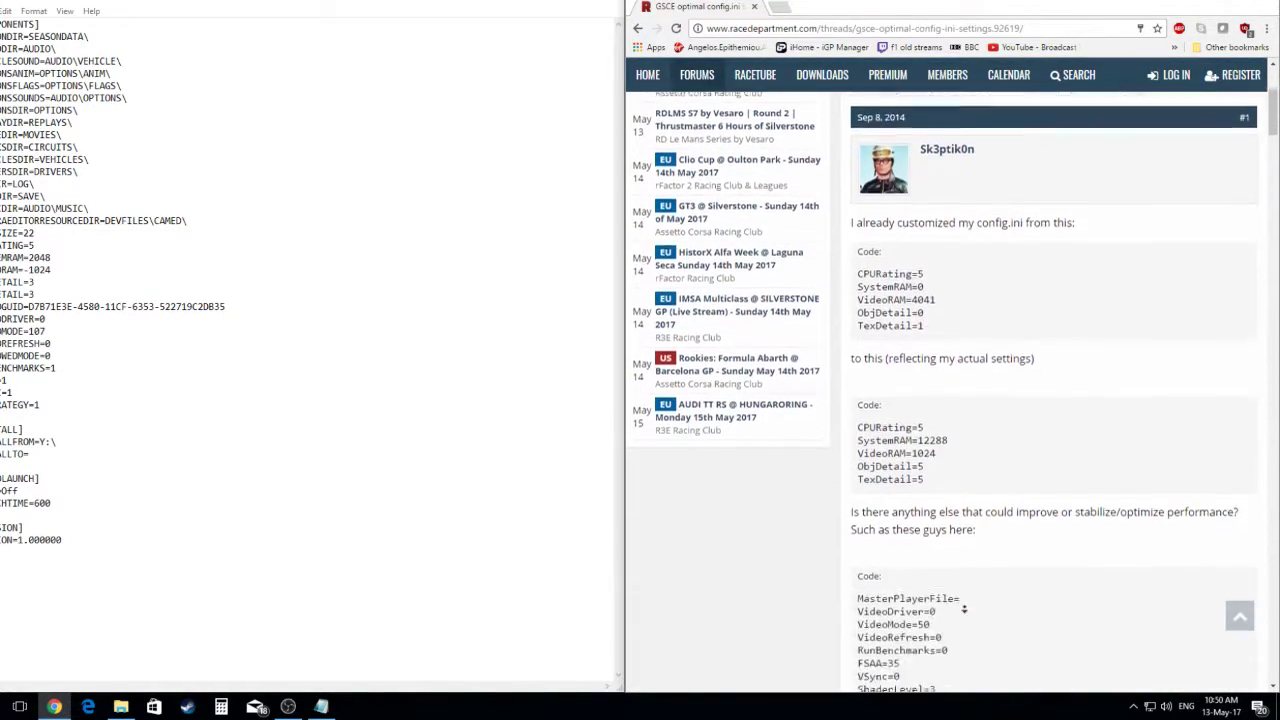
scroll(964, 606, "down", 1)
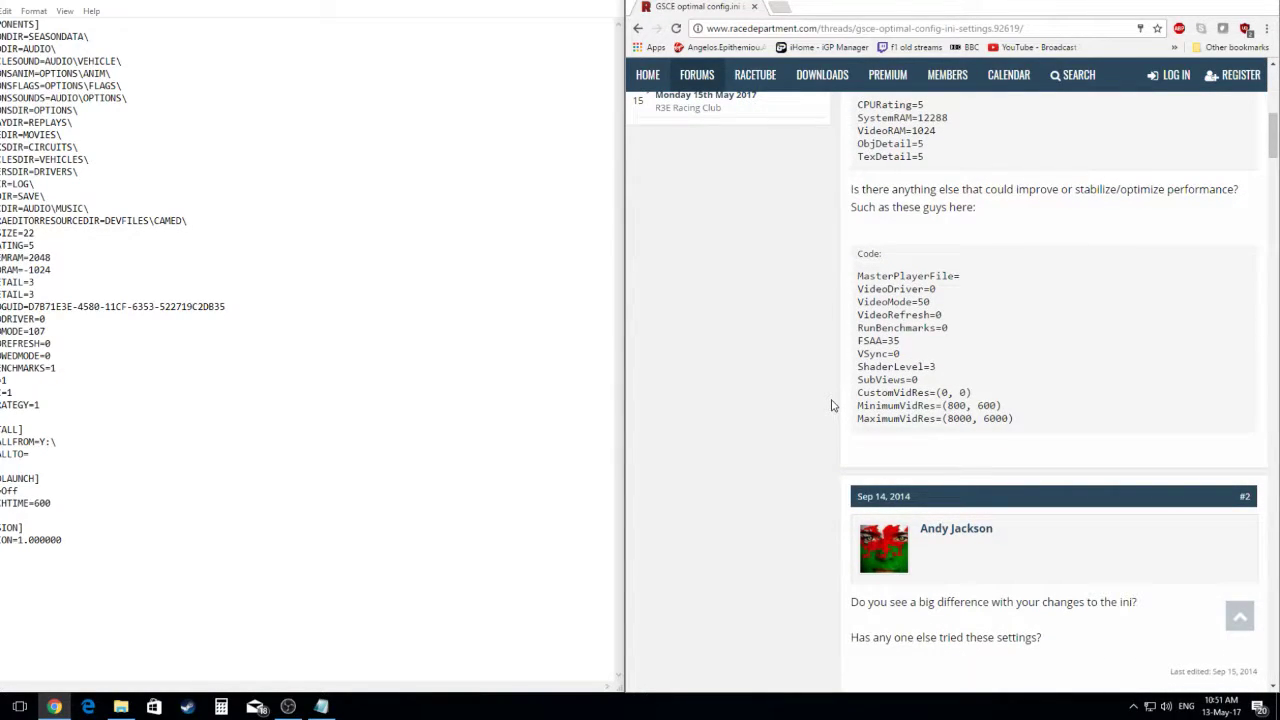
middle_click(837, 437)
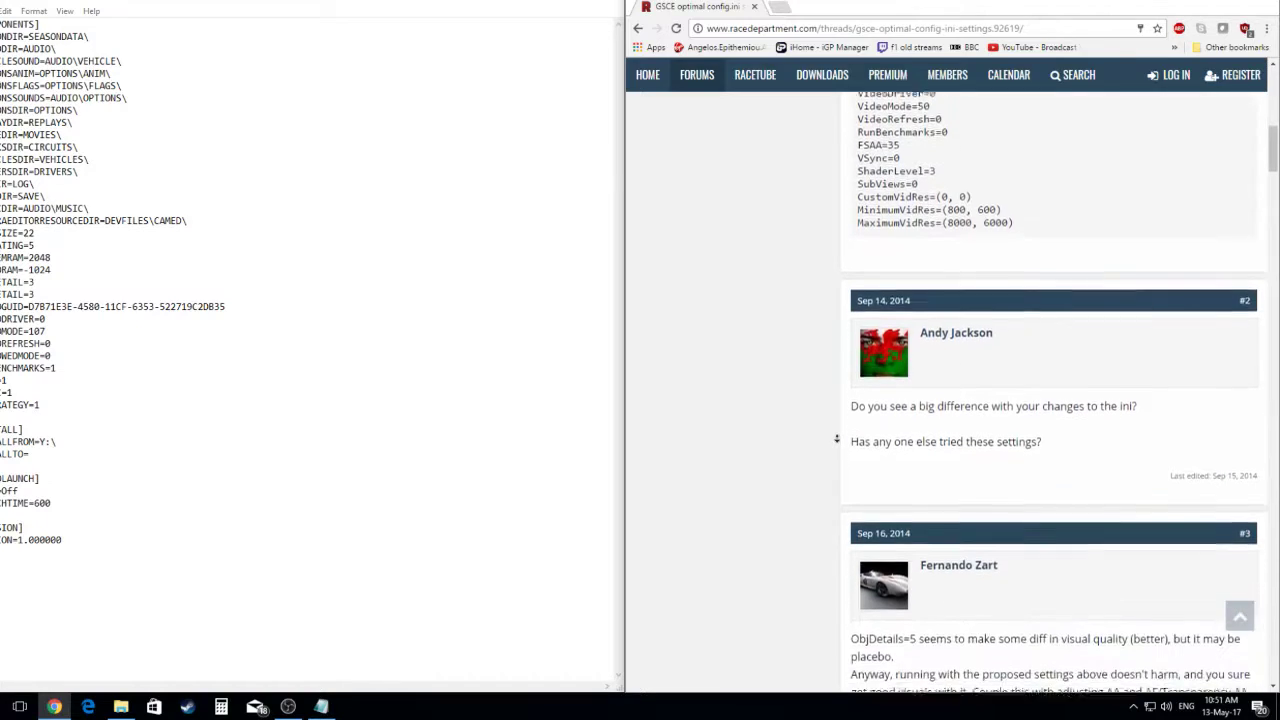
middle_click(837, 437)
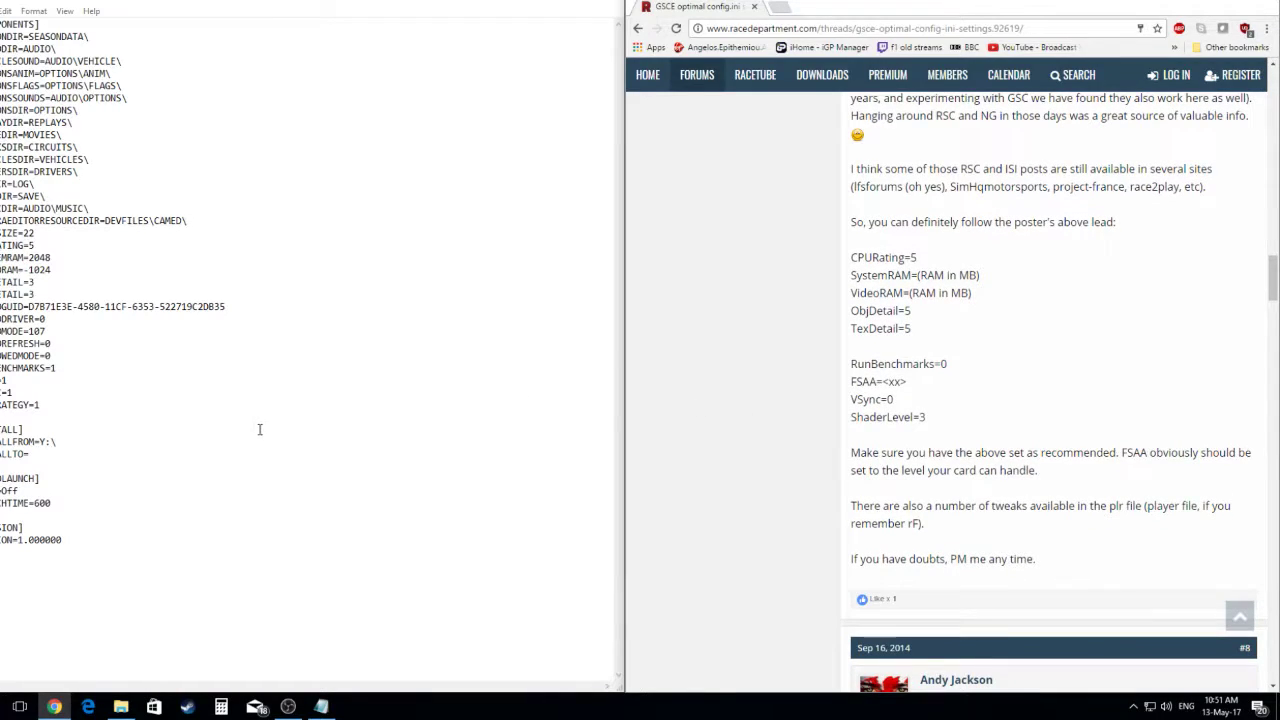
left_click(70, 363)
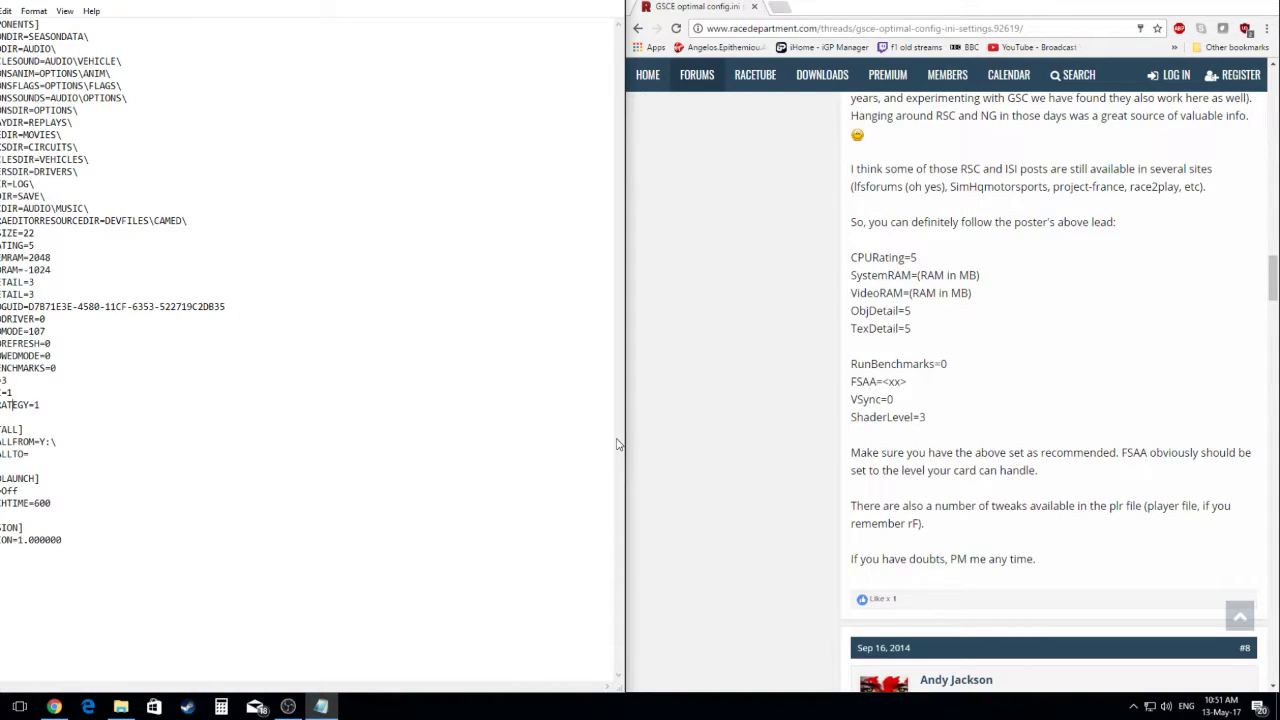
Examine the remaining RaceDepartment replies down to post #19 for config.ini and resolution advice, and return to the Google results
scroll(1093, 497, "down", 3)
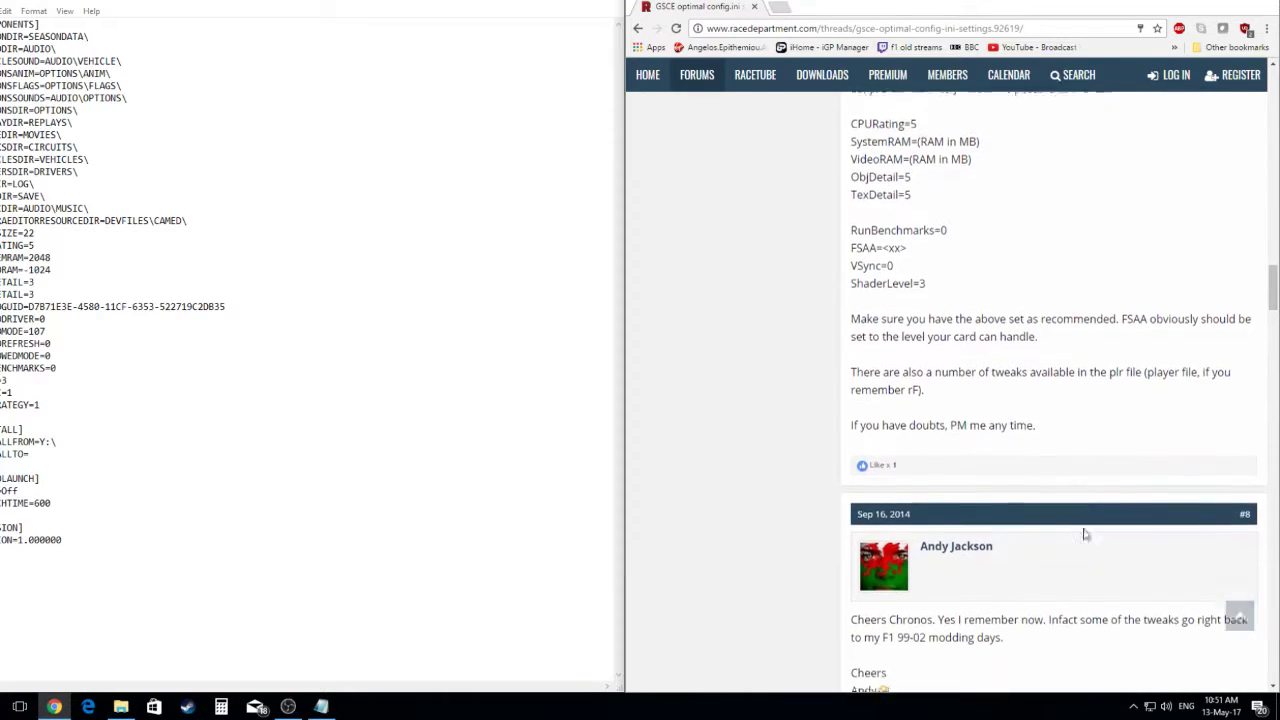
scroll(1076, 523, "down", 2)
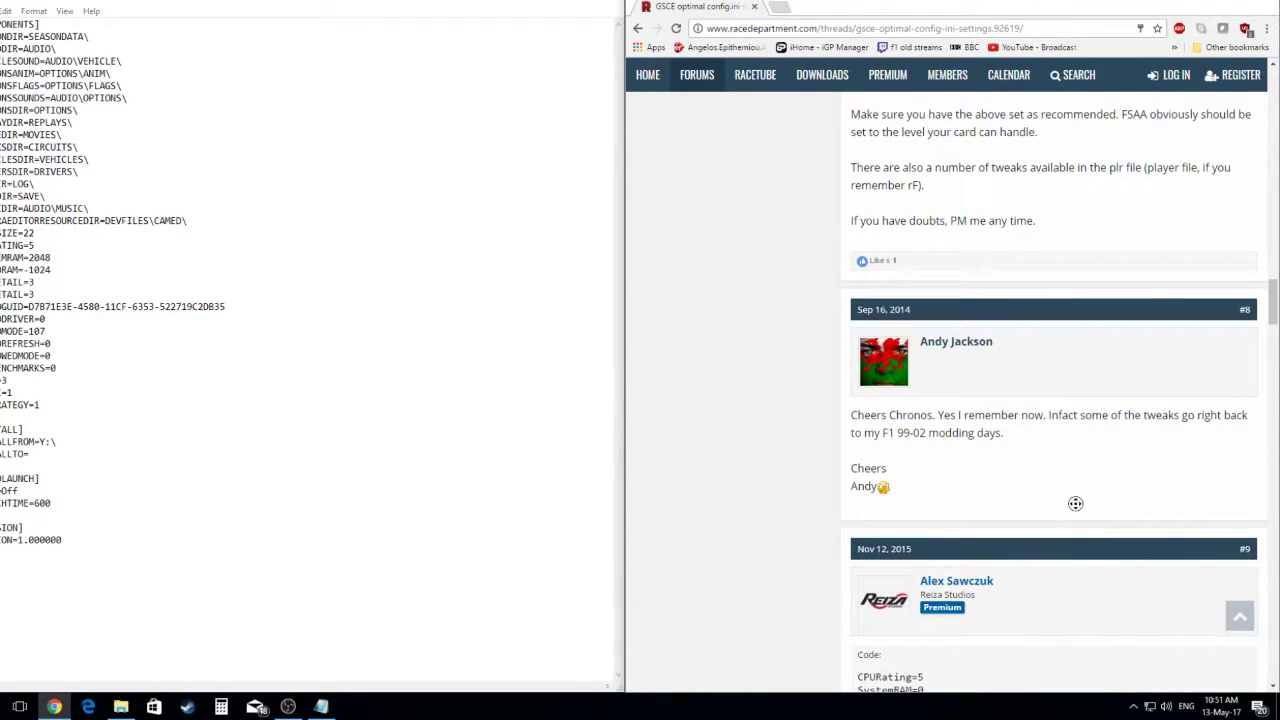
scroll(1079, 520, "down", 5)
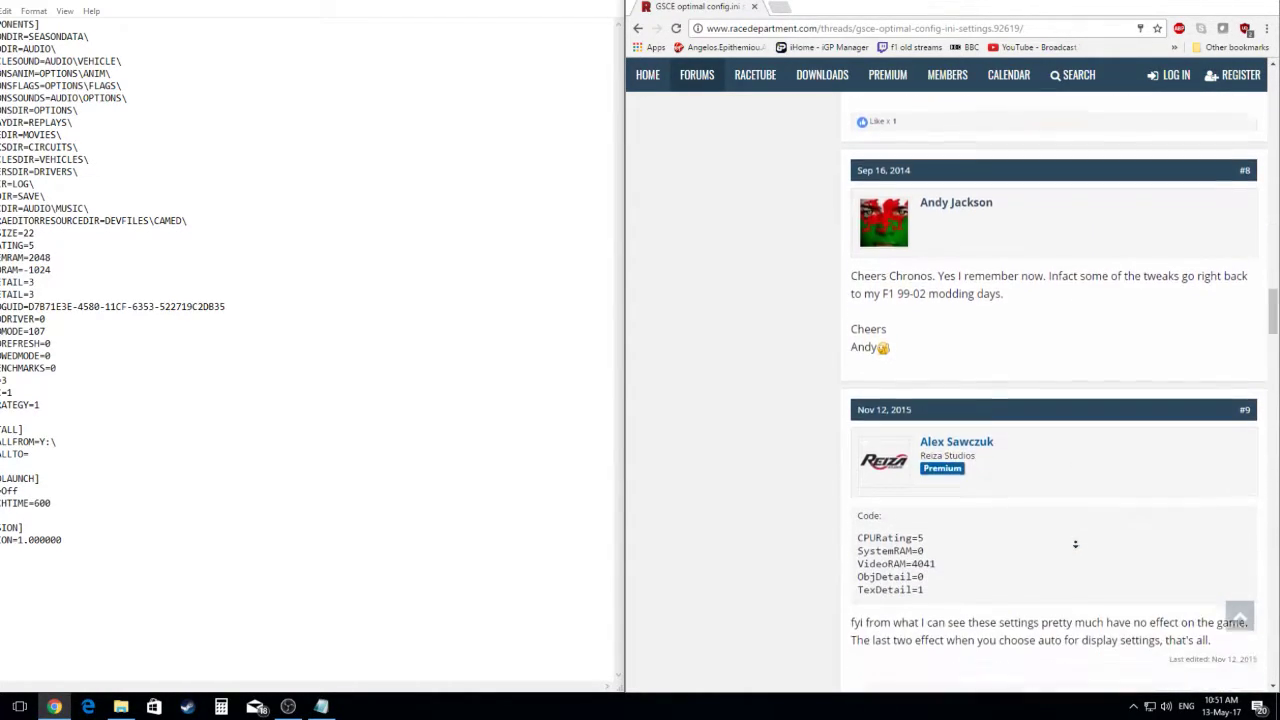
scroll(1075, 521, "down", 2)
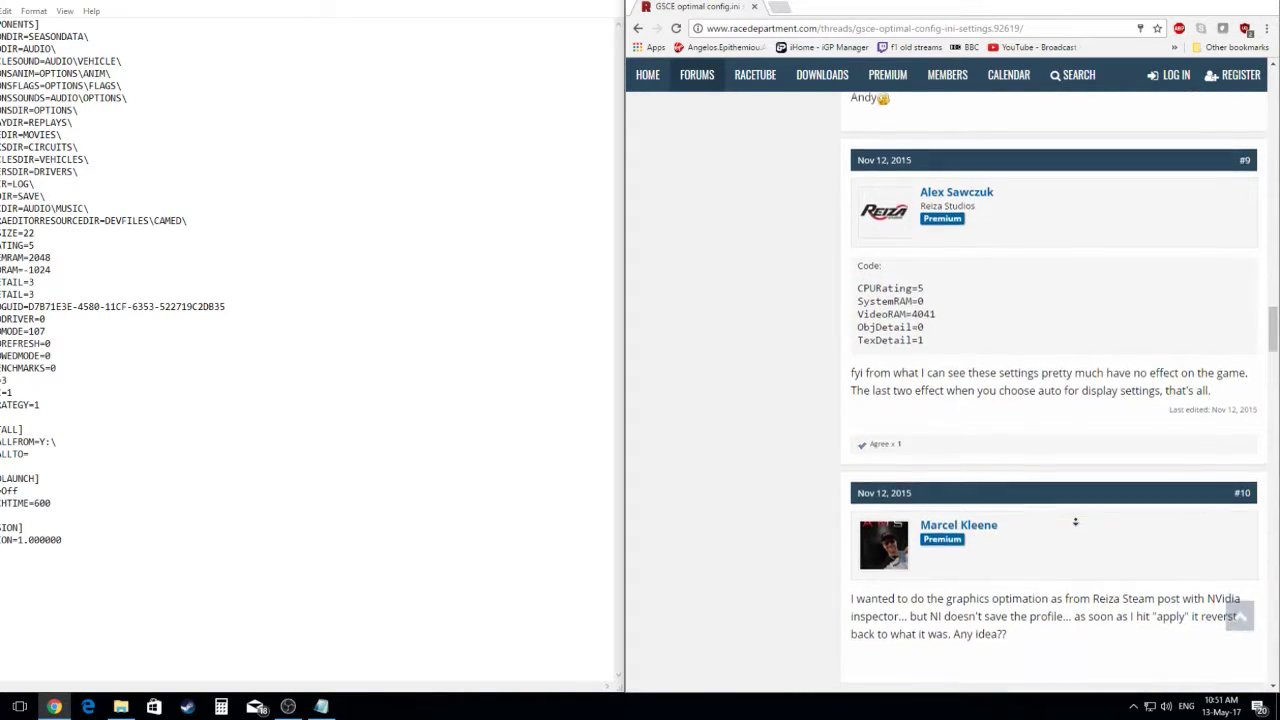
scroll(1075, 521, "down", 2)
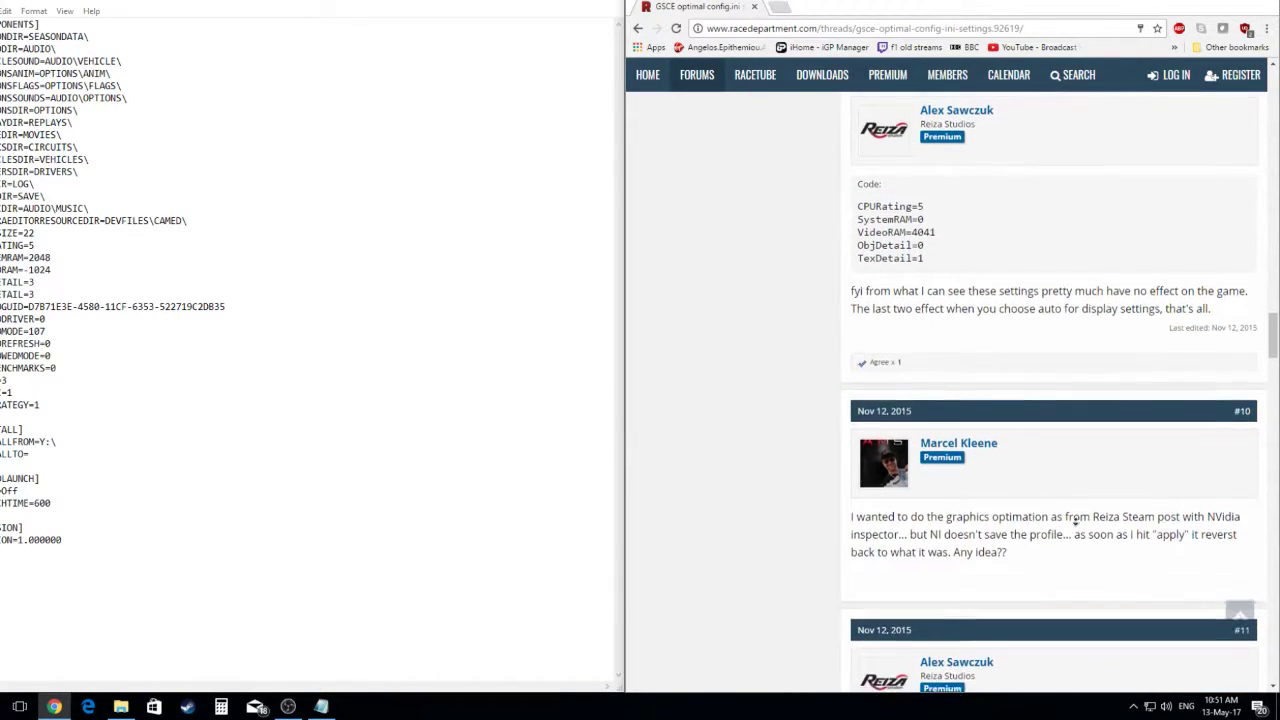
scroll(1073, 513, "down", 1)
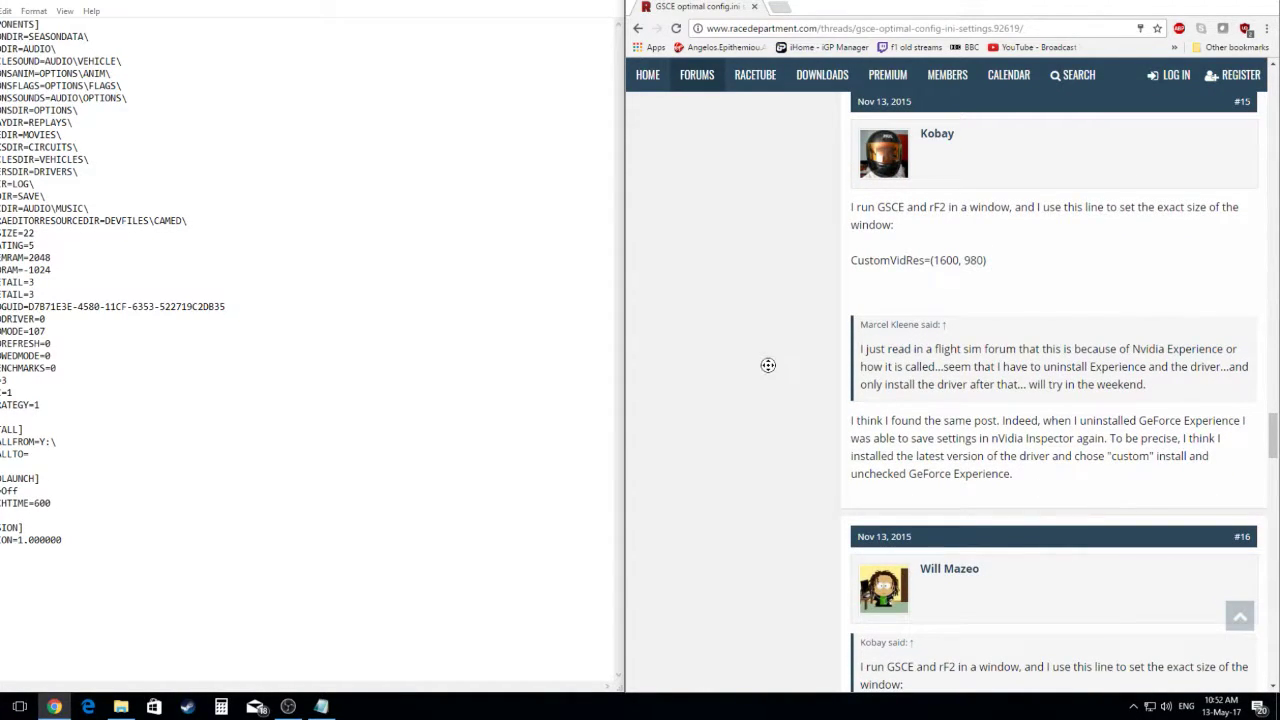
scroll(775, 390, "down", 1)
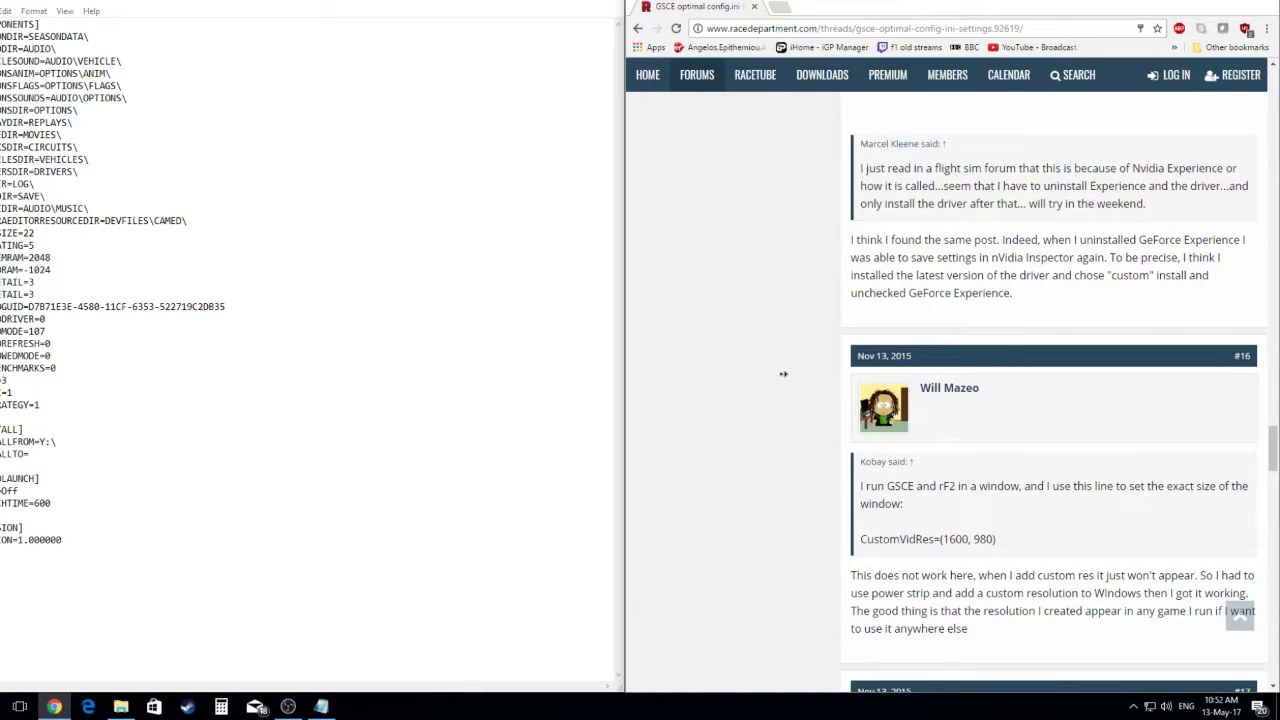
scroll(783, 373, "down", 5)
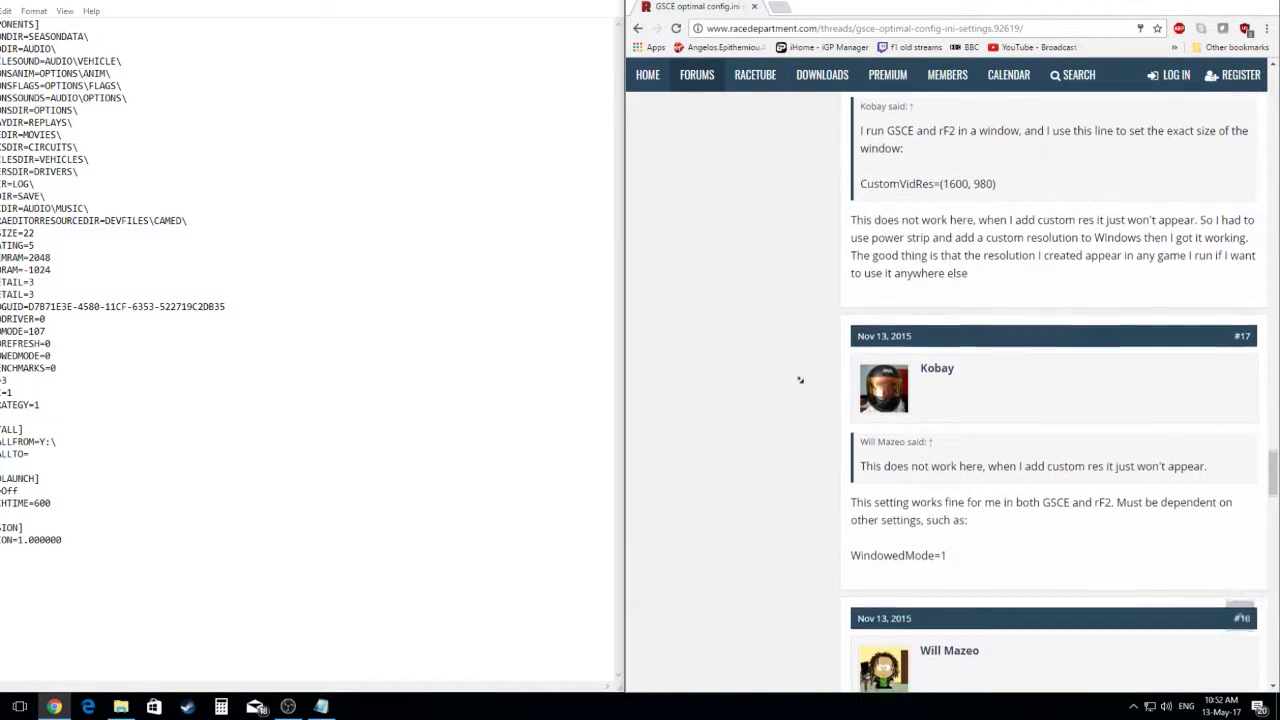
scroll(805, 390, "down", 3)
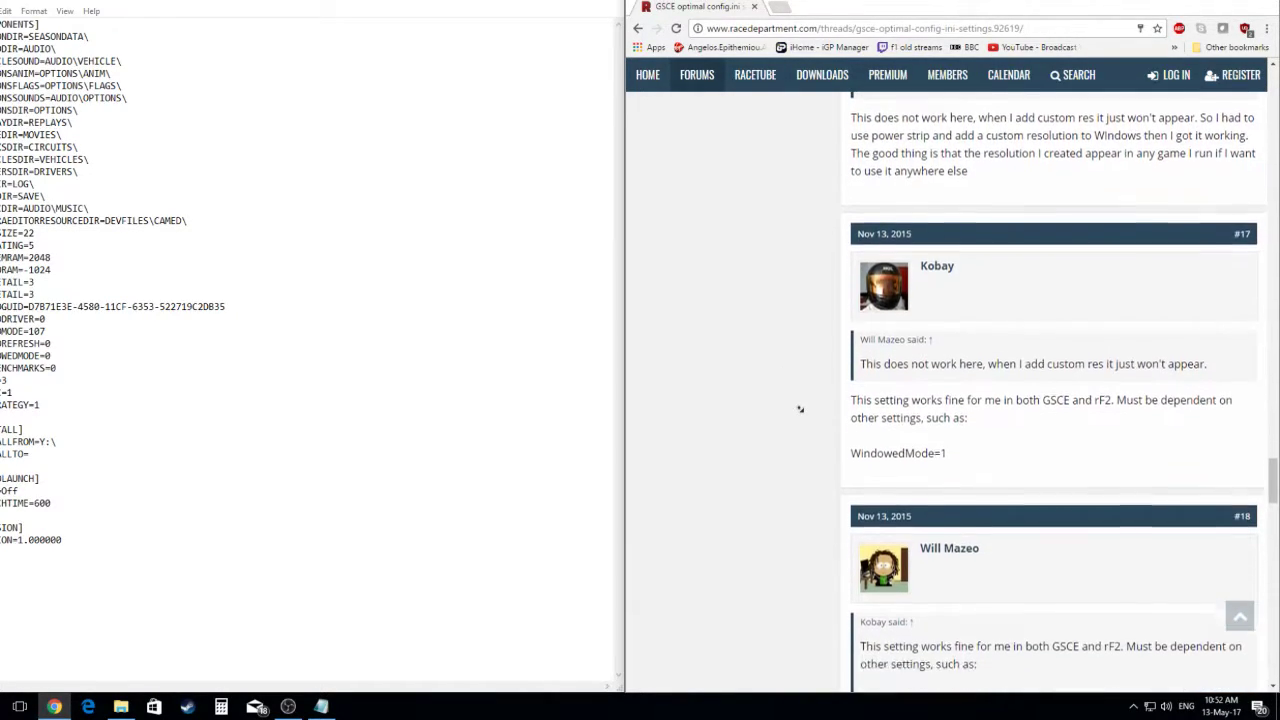
scroll(812, 397, "down", 6)
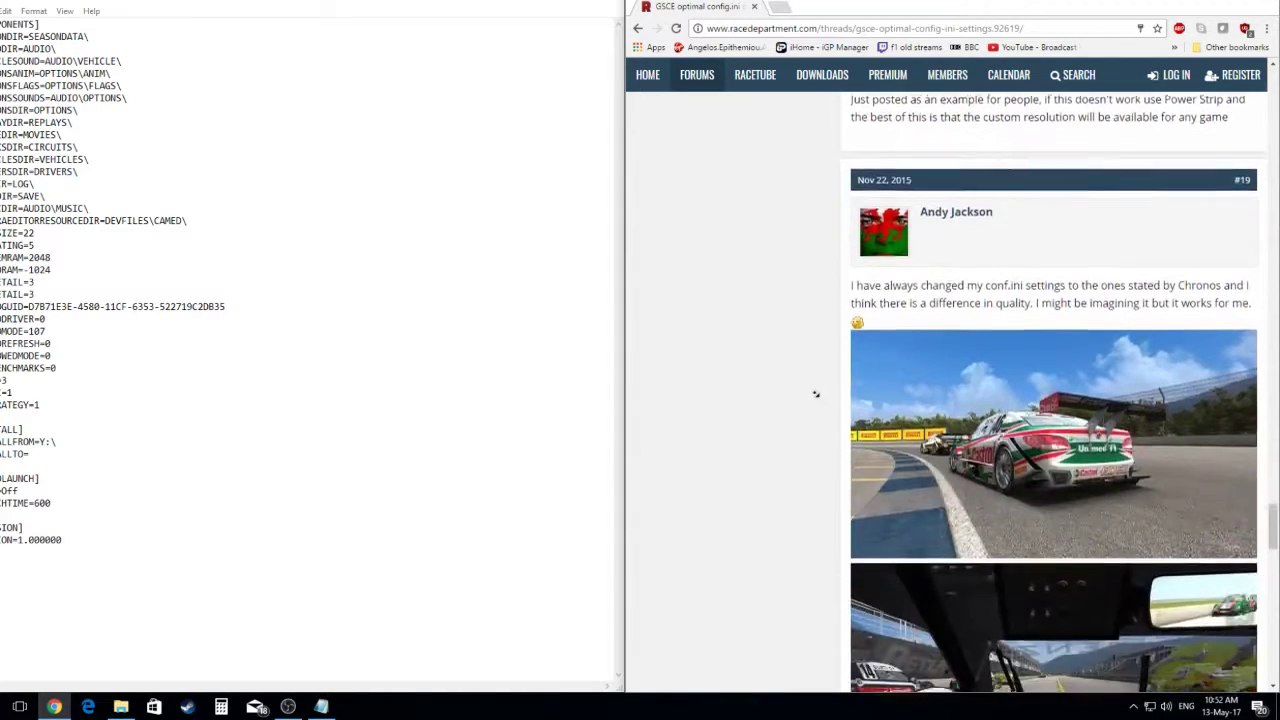
key("alt+Left")
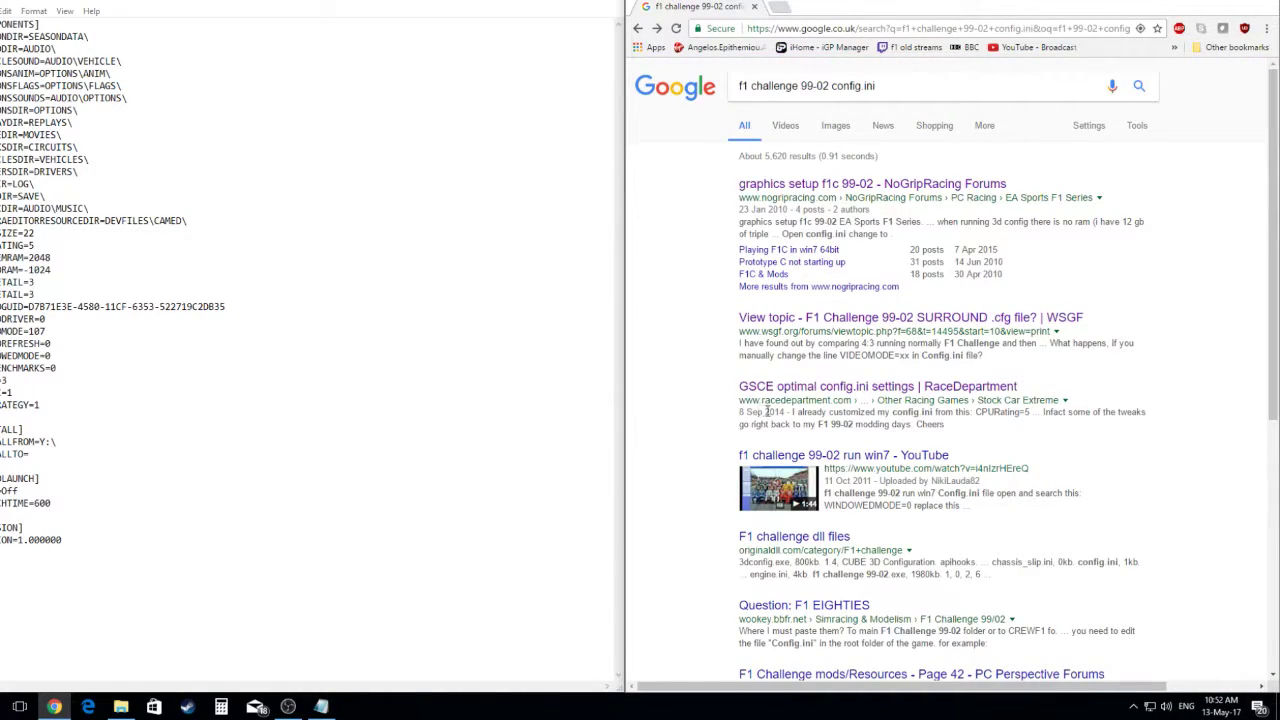
Open the YouTube video "f1 challenge 99-02 run win7" and view its Config.ini section at 0:33 in full screen
scroll(866, 497, "down", 3)
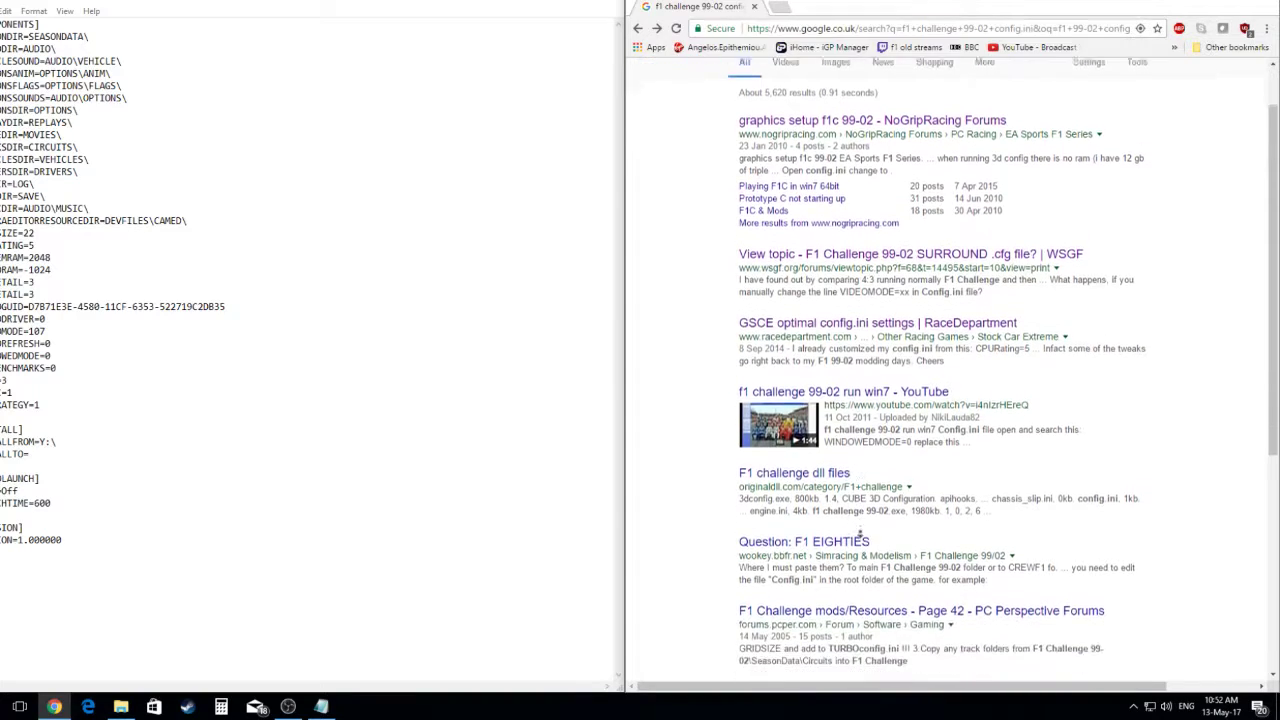
left_click(873, 310)
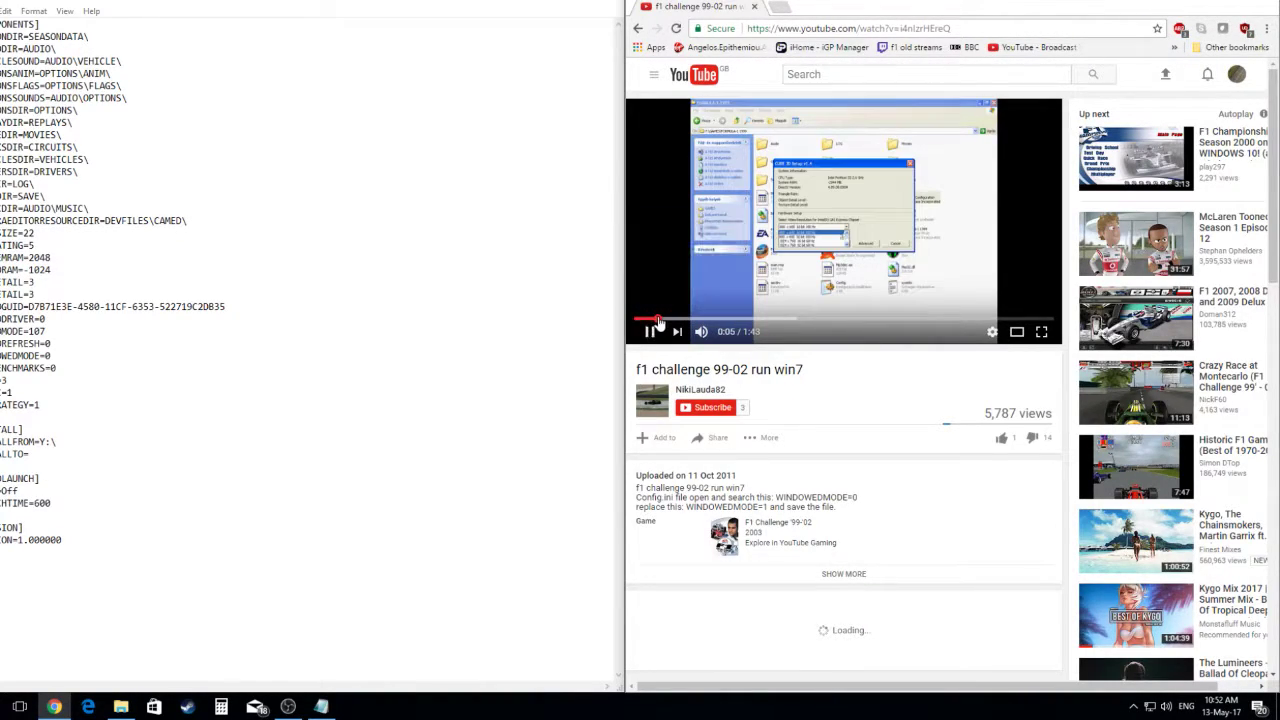
left_click(665, 318)
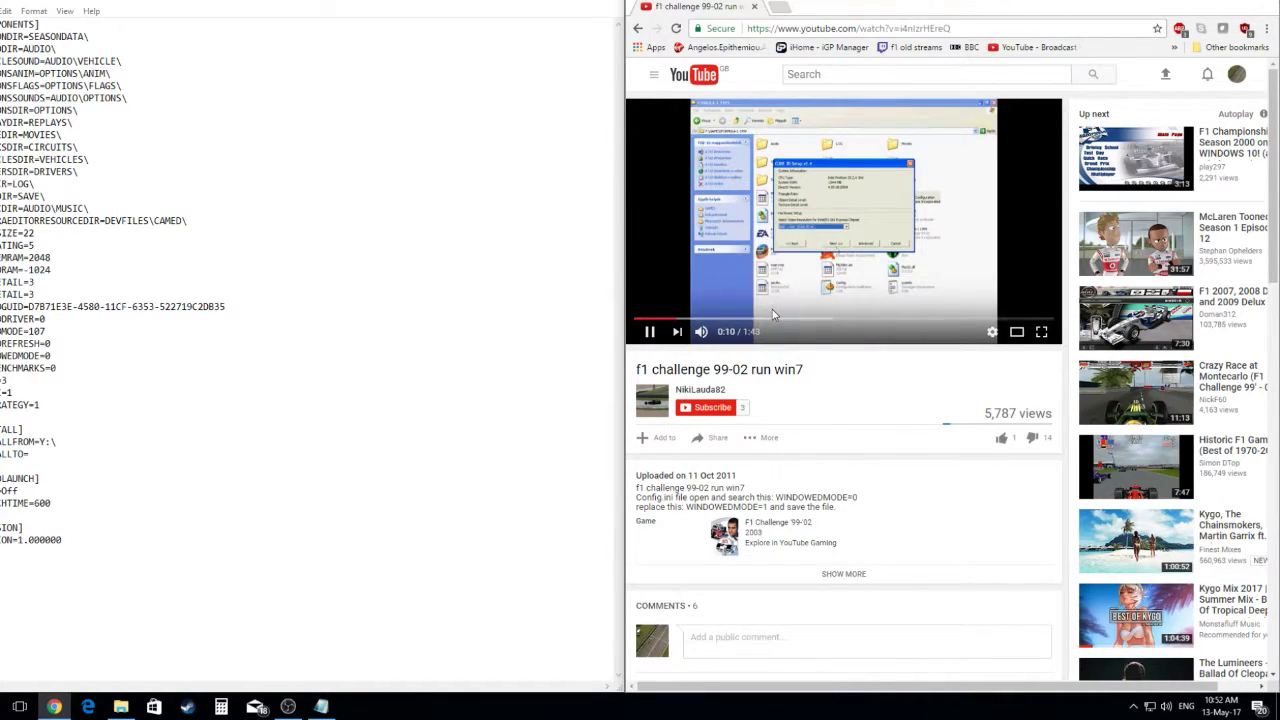
left_click(768, 318)
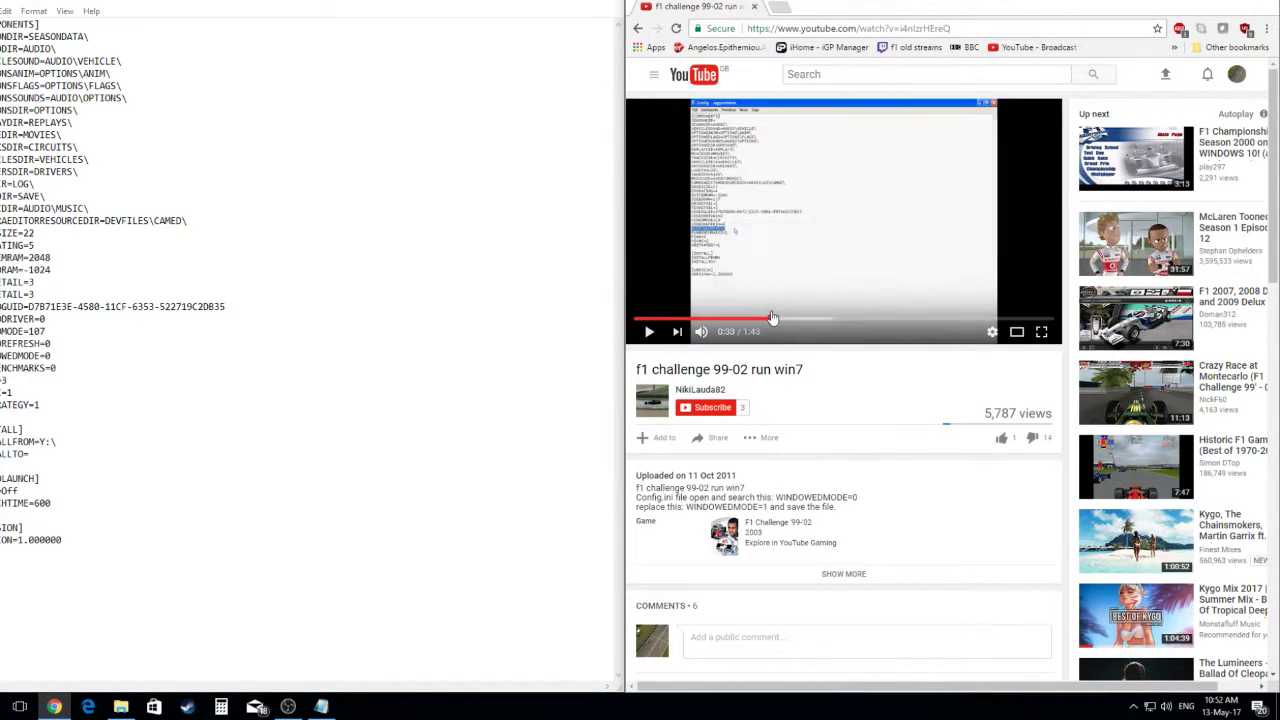
double_click(754, 214)
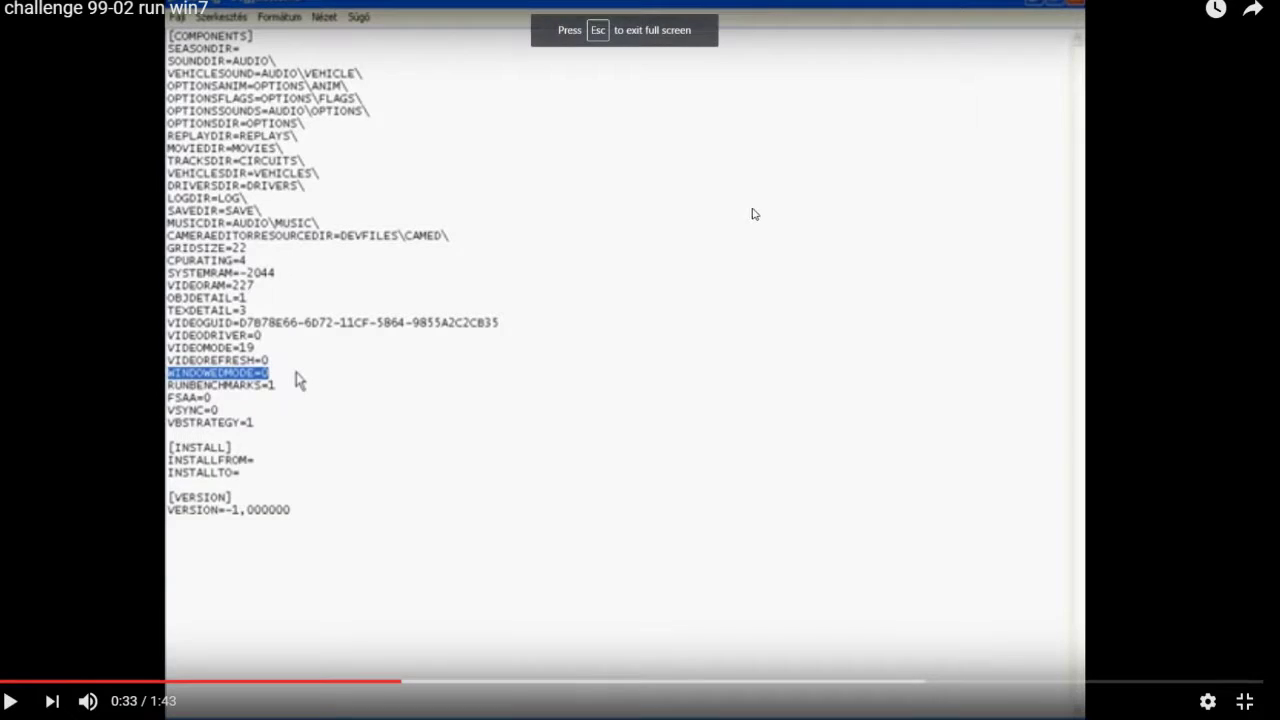
Skim the rest of the YouTube video, leave full screen and return to the Google results
left_click(469, 504)
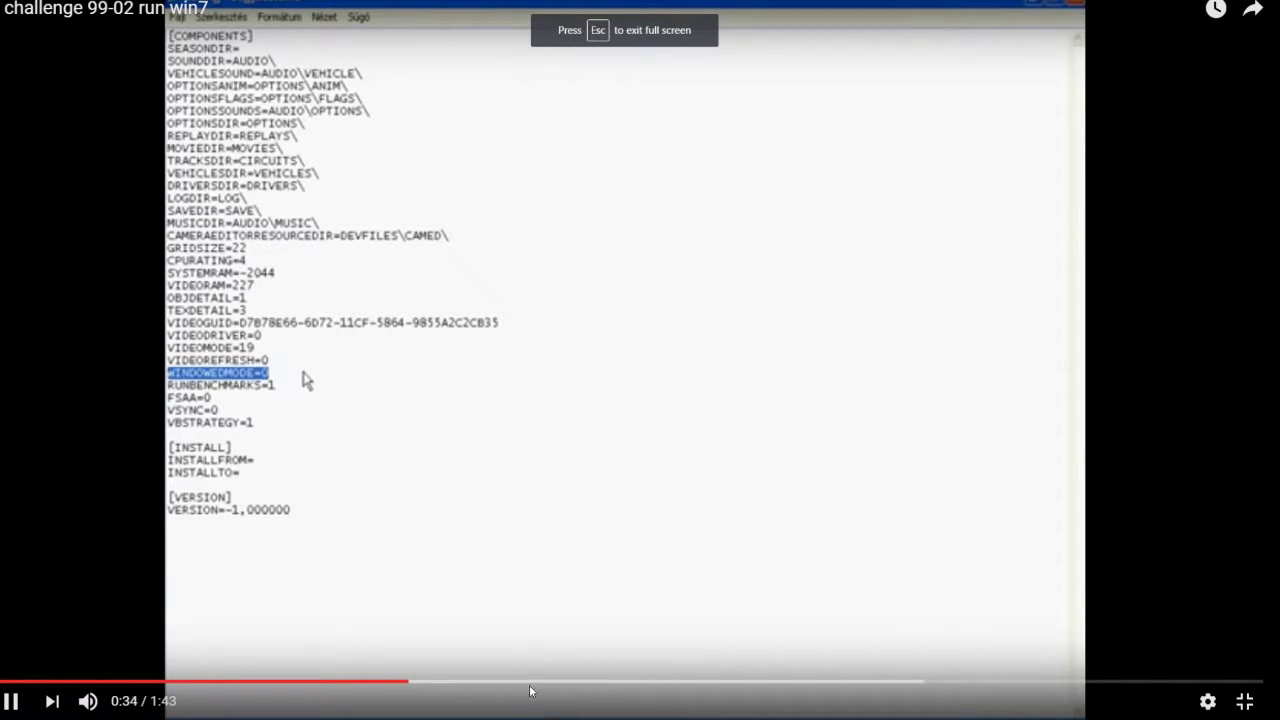
left_click_drag(555, 683, 763, 683)
left_click_drag(982, 683, 1152, 683)
key("Escape")
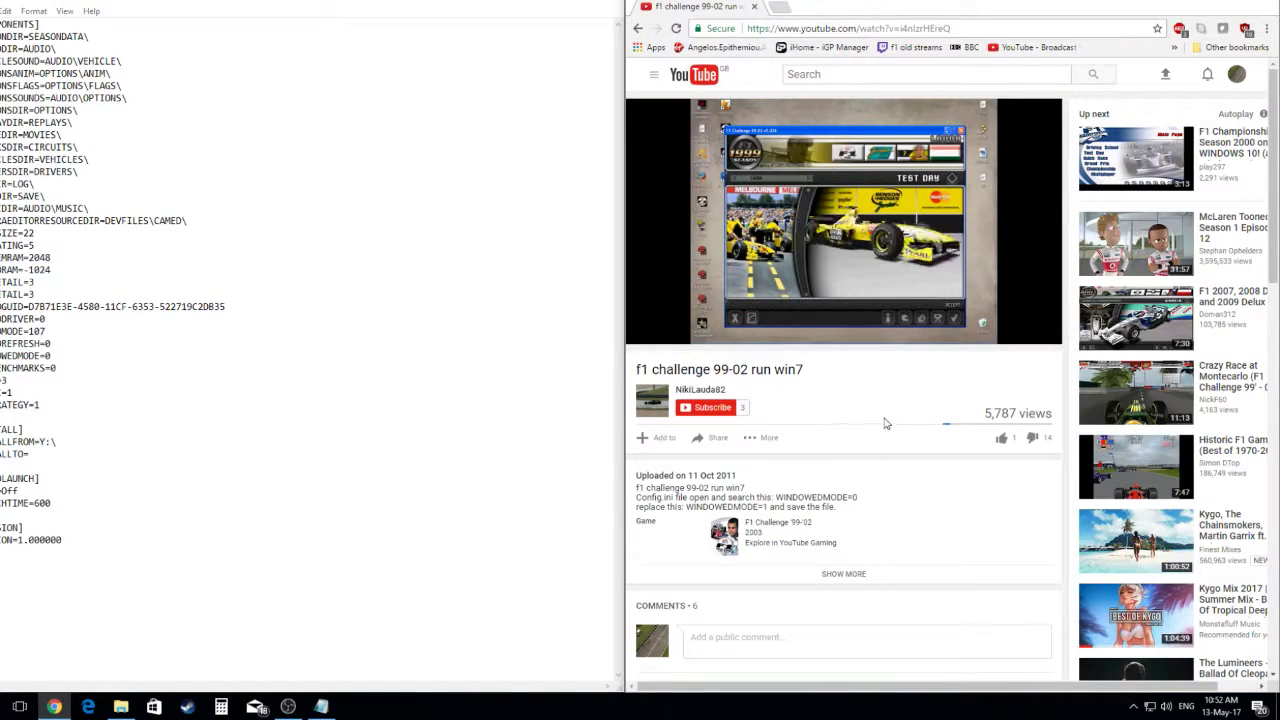
key("alt+Left")
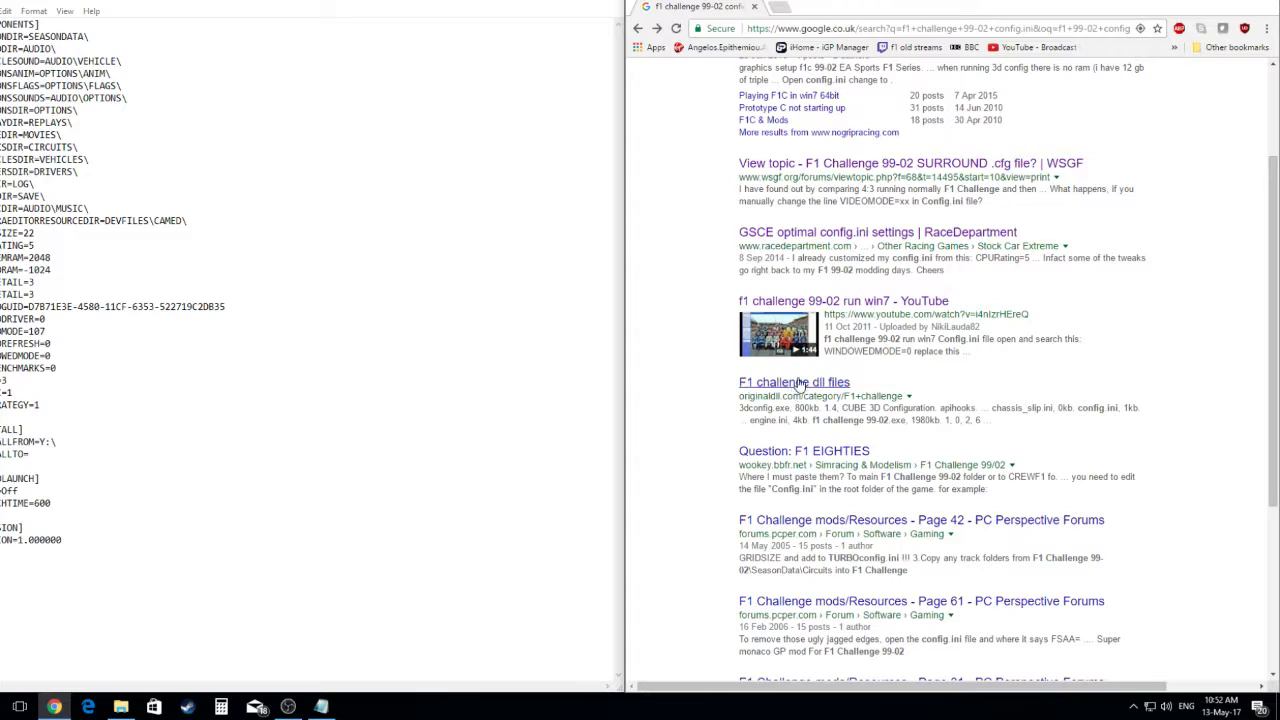
Skim the PC Perspective Forums thread "F1 Challenge mods/Resources - Page 42" for configuration advice, and return to the Google results
scroll(798, 430, "down", 2)
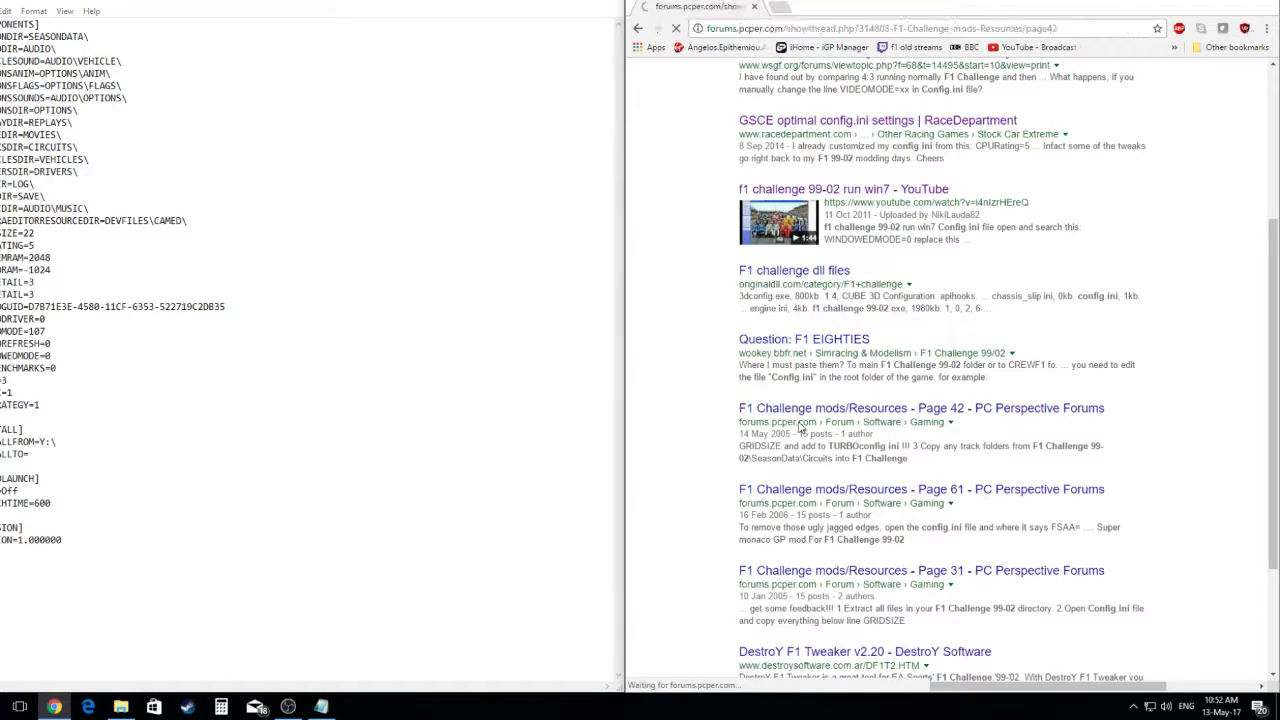
scroll(851, 570, "down", 2)
scroll(851, 570, "down", 3)
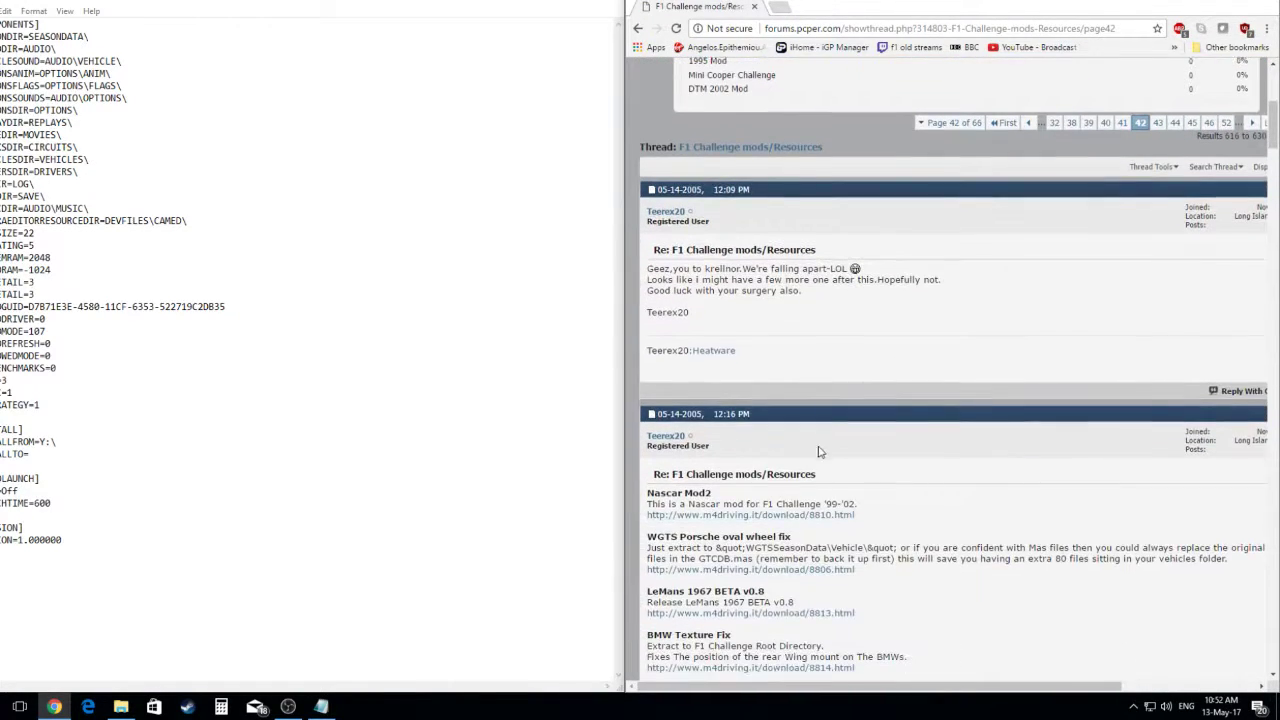
scroll(883, 459, "down", 3)
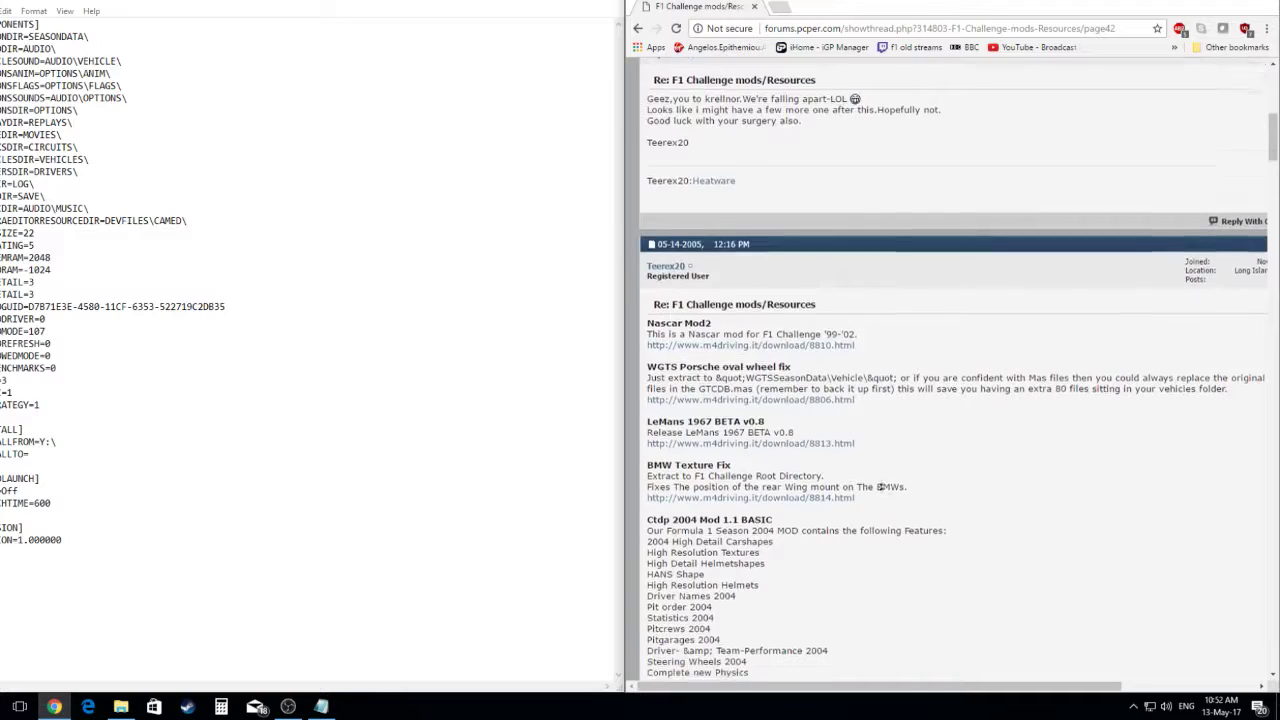
scroll(881, 487, "down", 1)
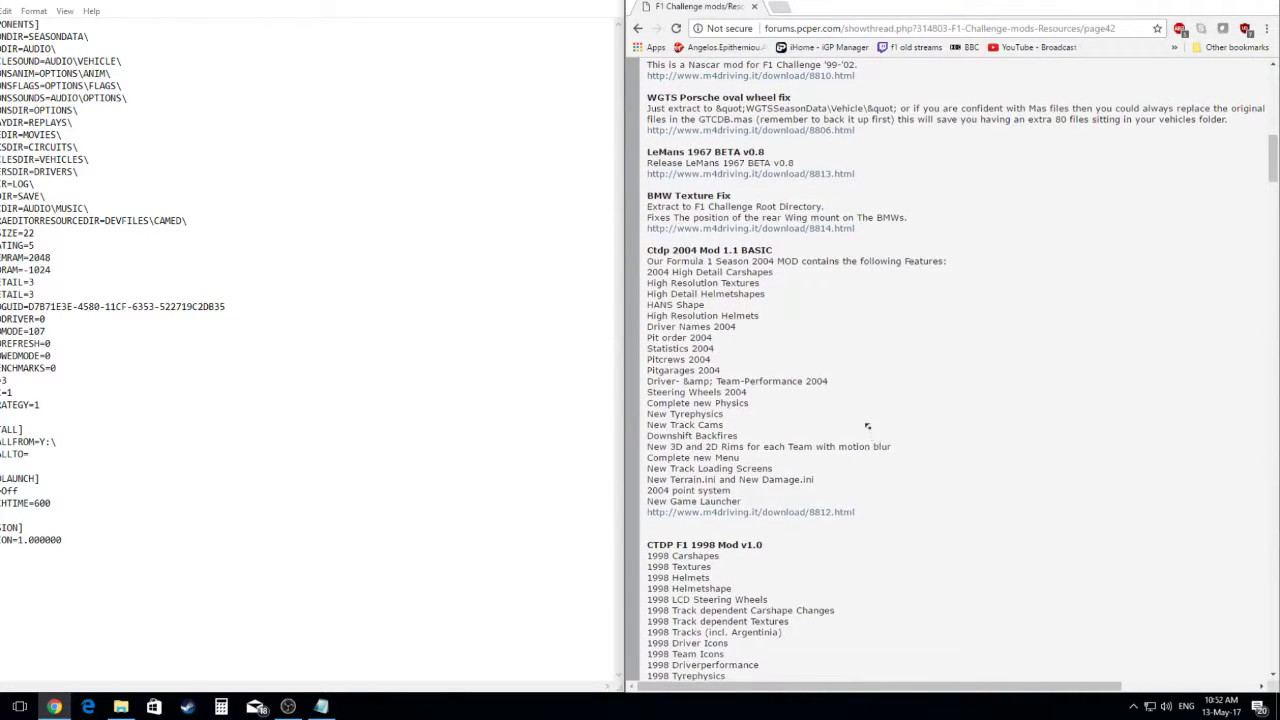
scroll(863, 438, "down", 3)
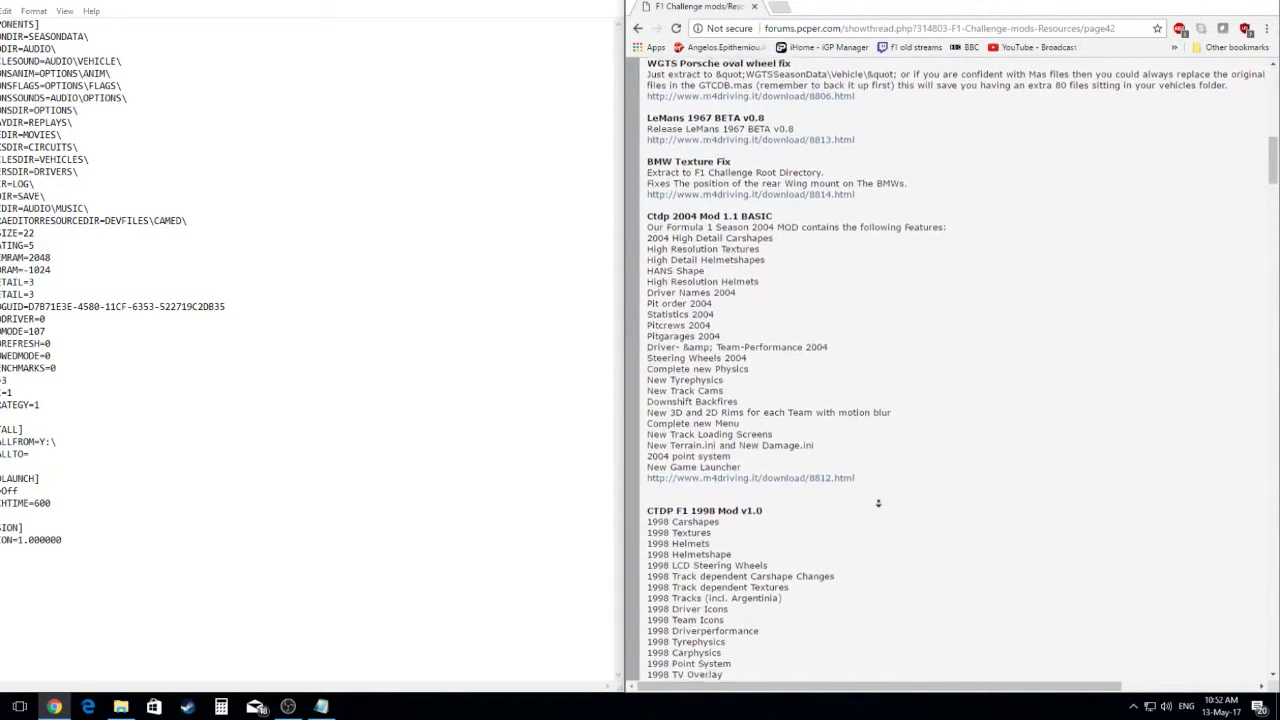
scroll(880, 480, "down", 1)
scroll(880, 468, "down", 1)
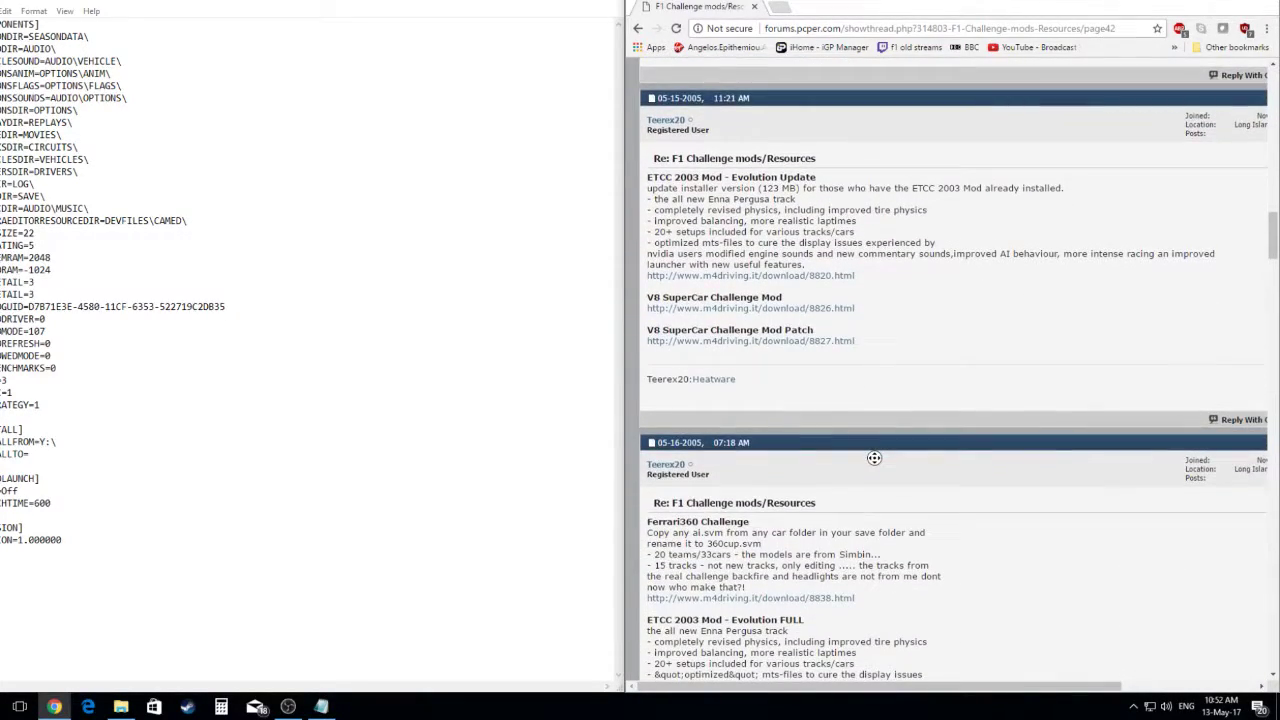
key("alt+Left")
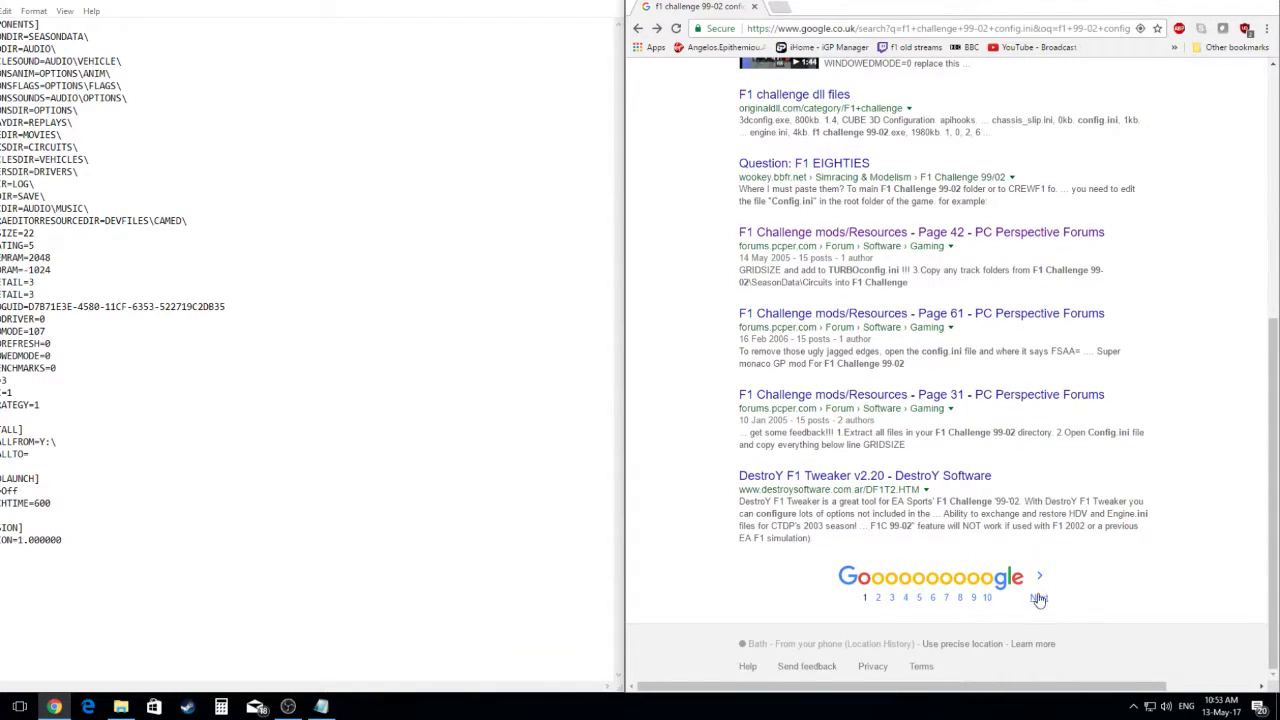
Search Google for F1 Challenge 99-02 resolution help and open the Race4Sim page "F1C hi-resolution patch by JasonXP"
left_click(1039, 598)
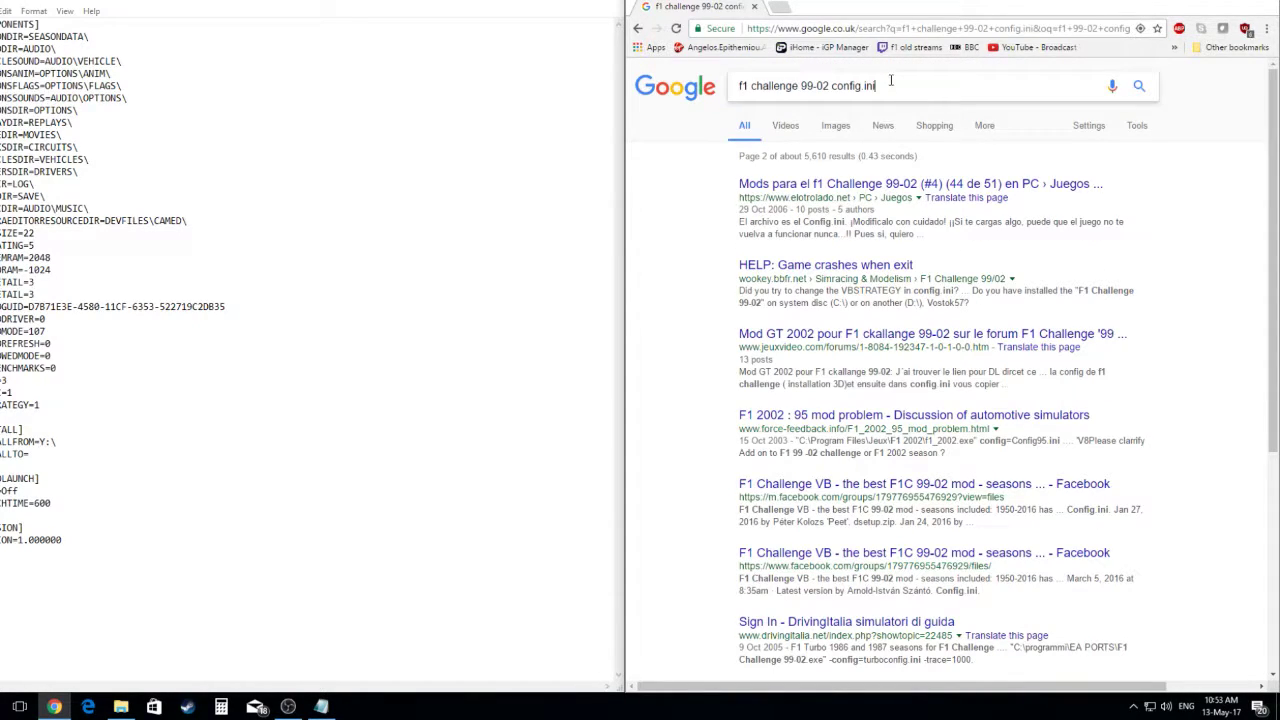
key("BackSpace")
type("reso")
key("Down")
key("Return")
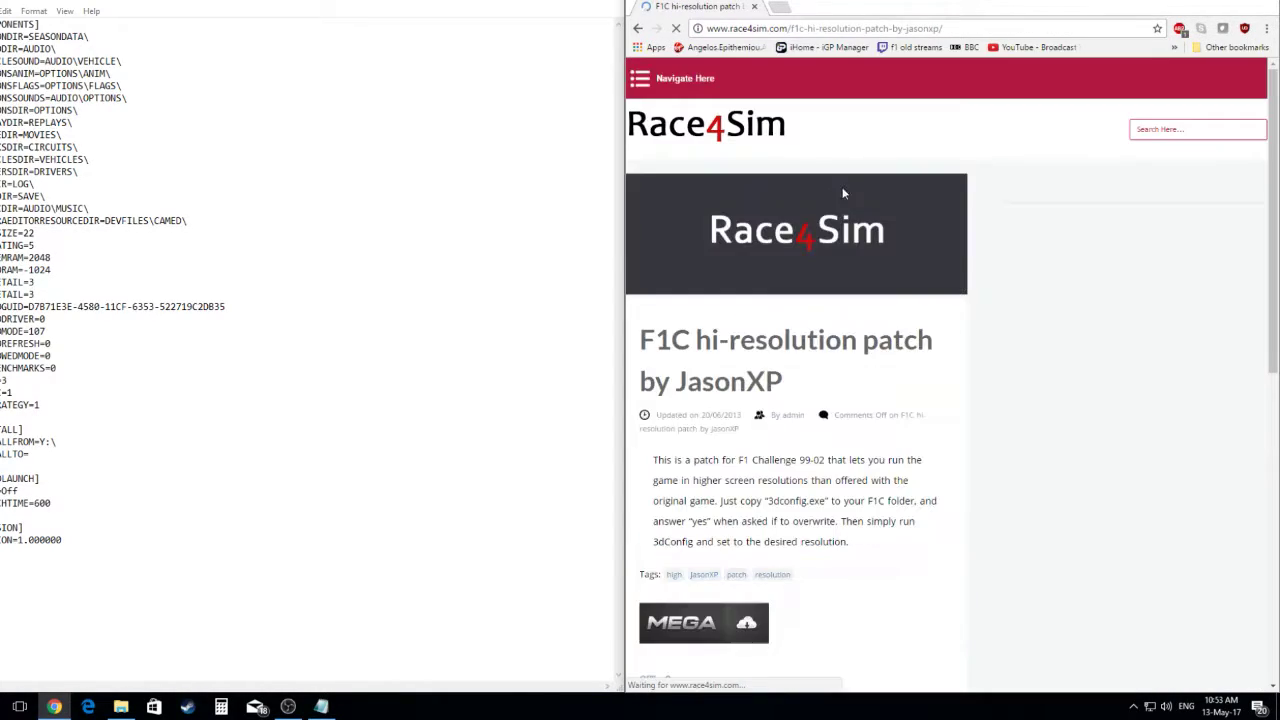
Read the patch description on Race4Sim and open its MEGA download page
middle_click(789, 497)
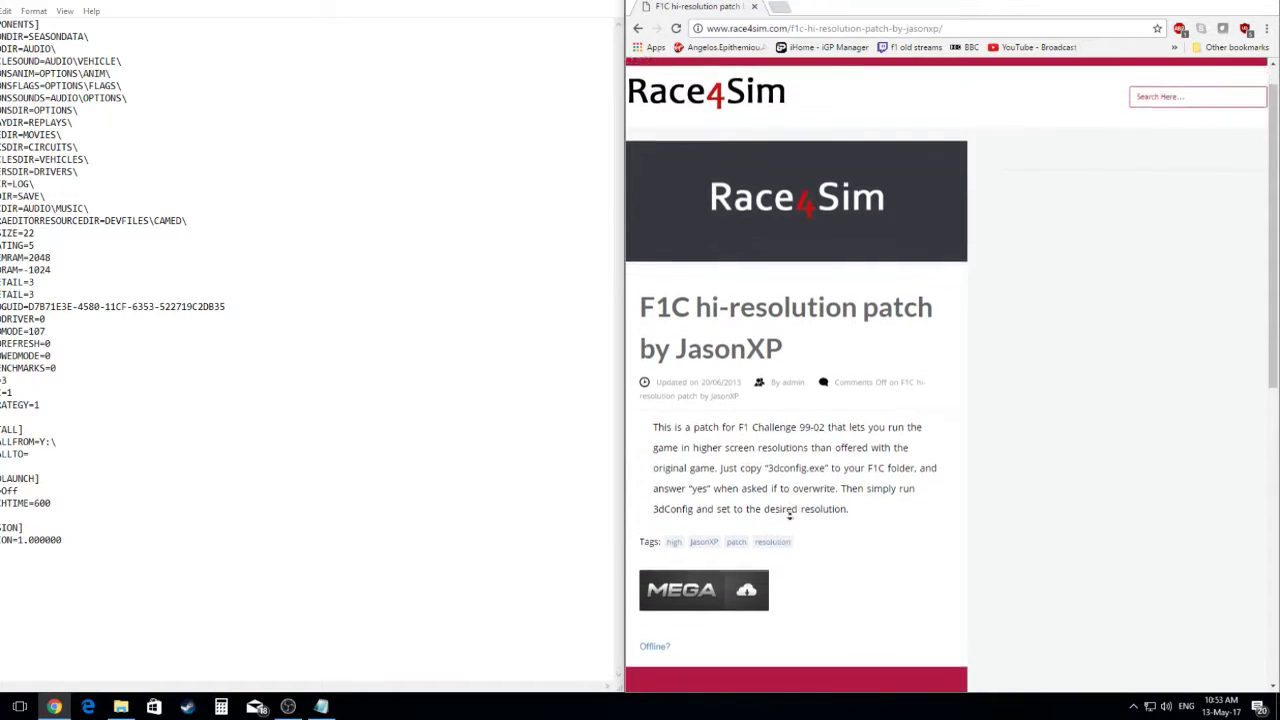
scroll(789, 497, "down", 1)
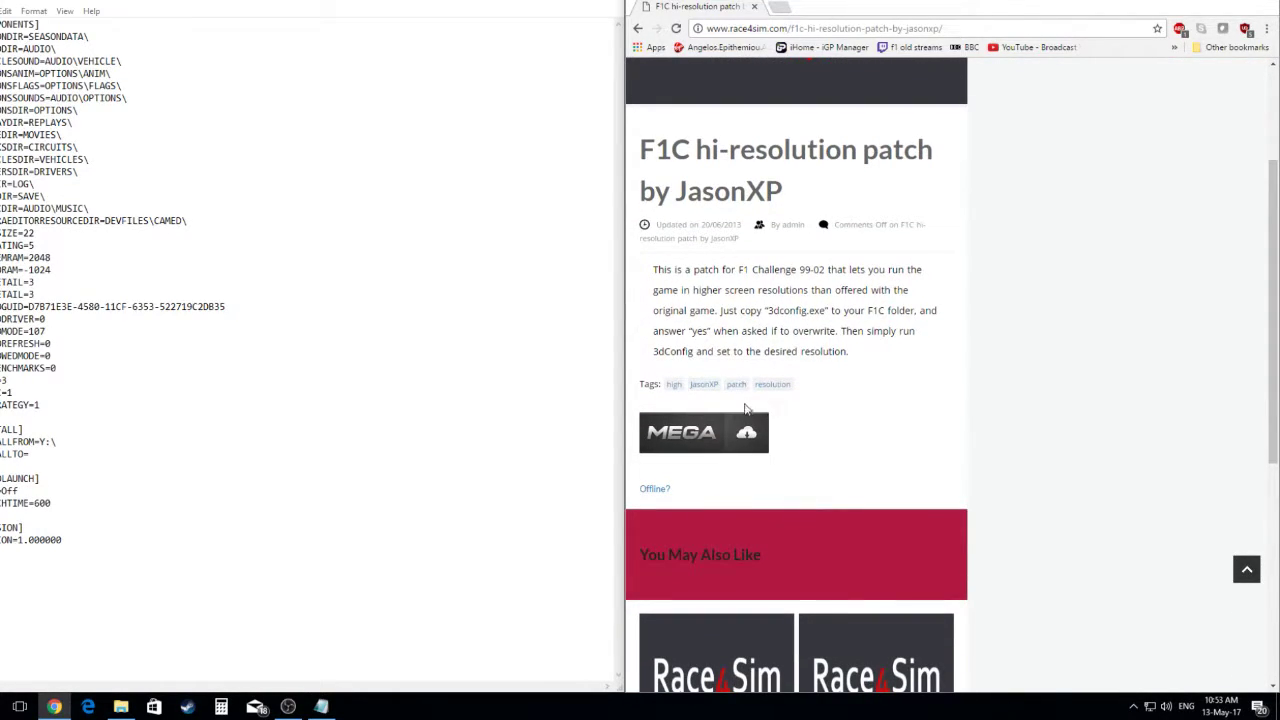
left_click(702, 445)
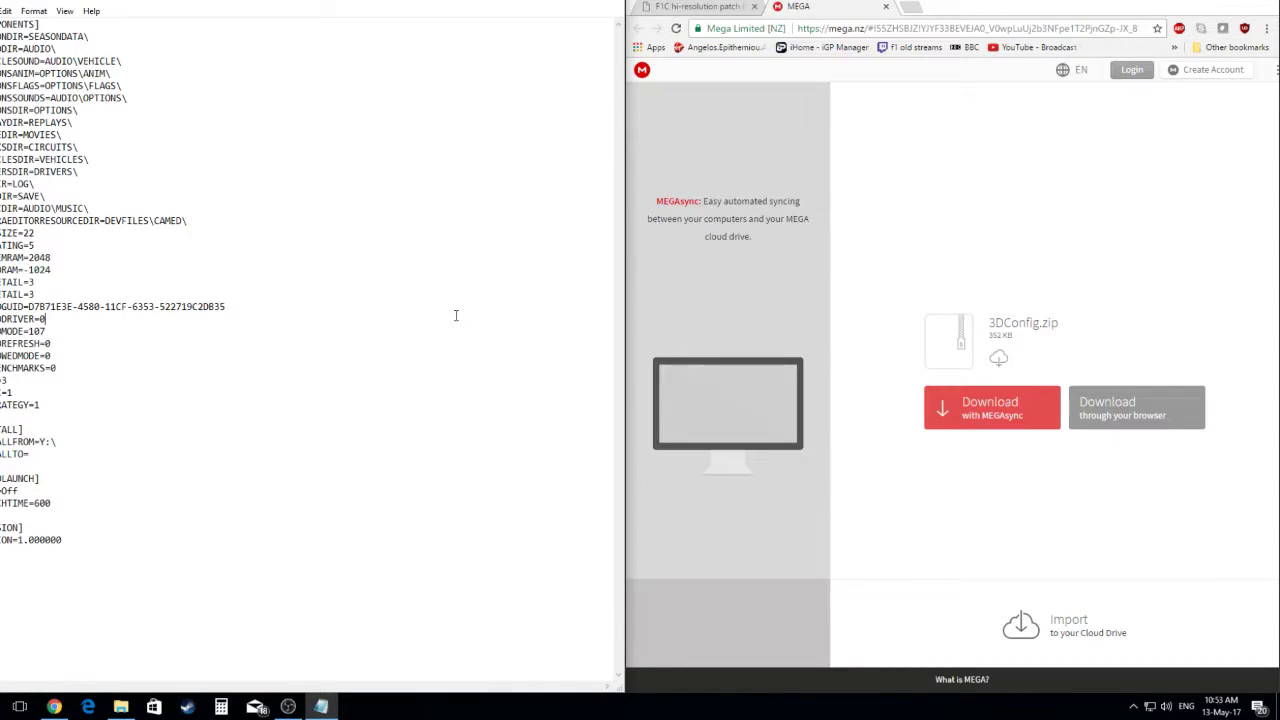
Save the edited Config.ini to the Desktop, close it and bring up the F1 Challenge 99-02 folder
key("ctrl+s")
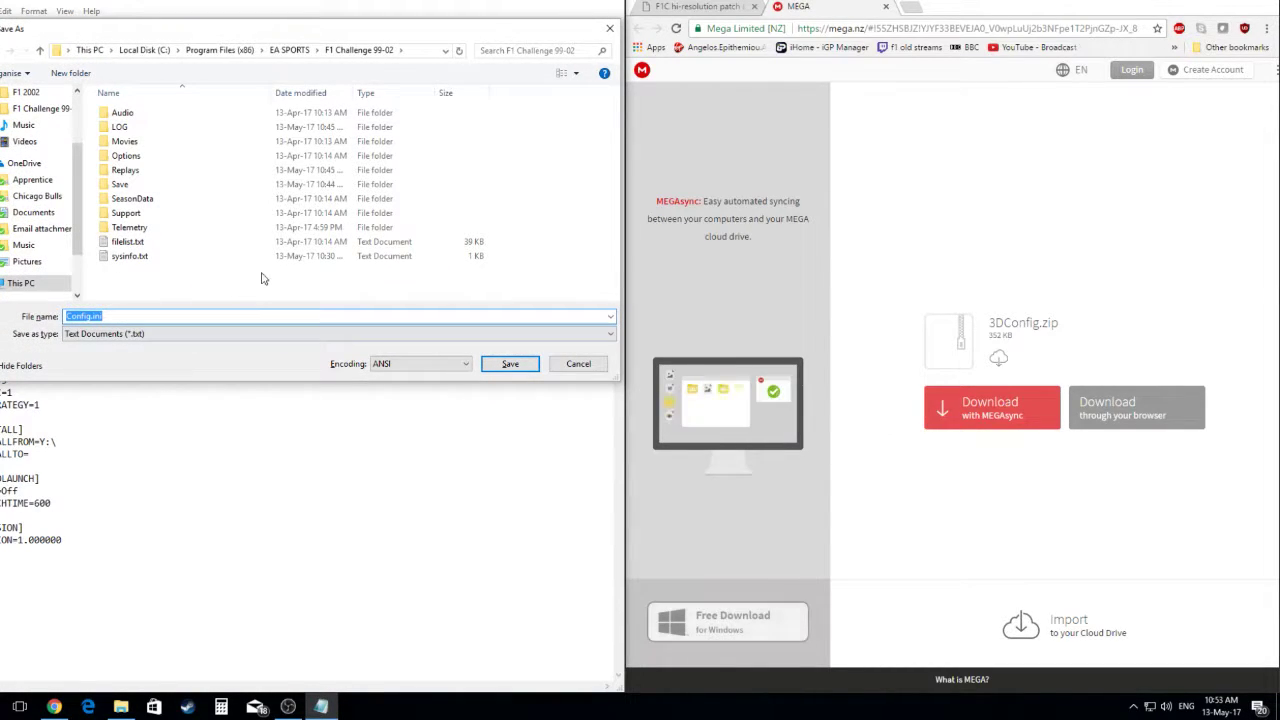
left_click_drag(74, 197, 76, 250)
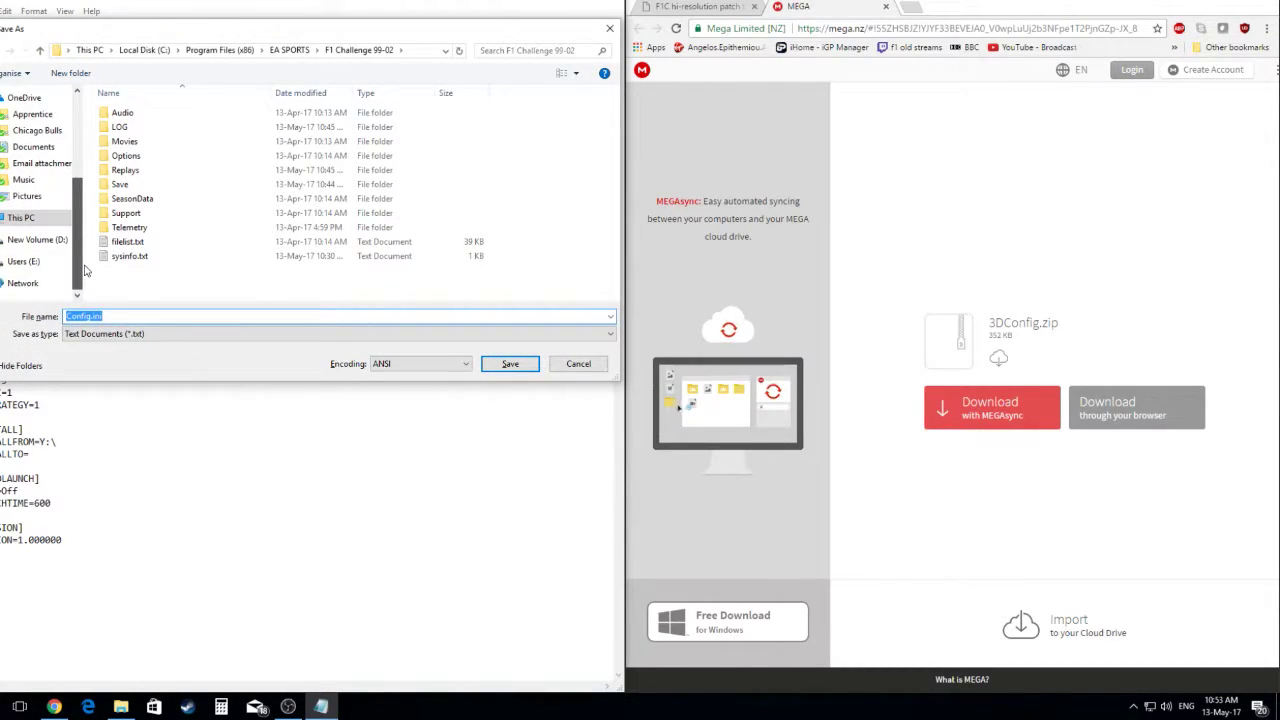
scroll(84, 270, "up", 5)
left_click(27, 119)
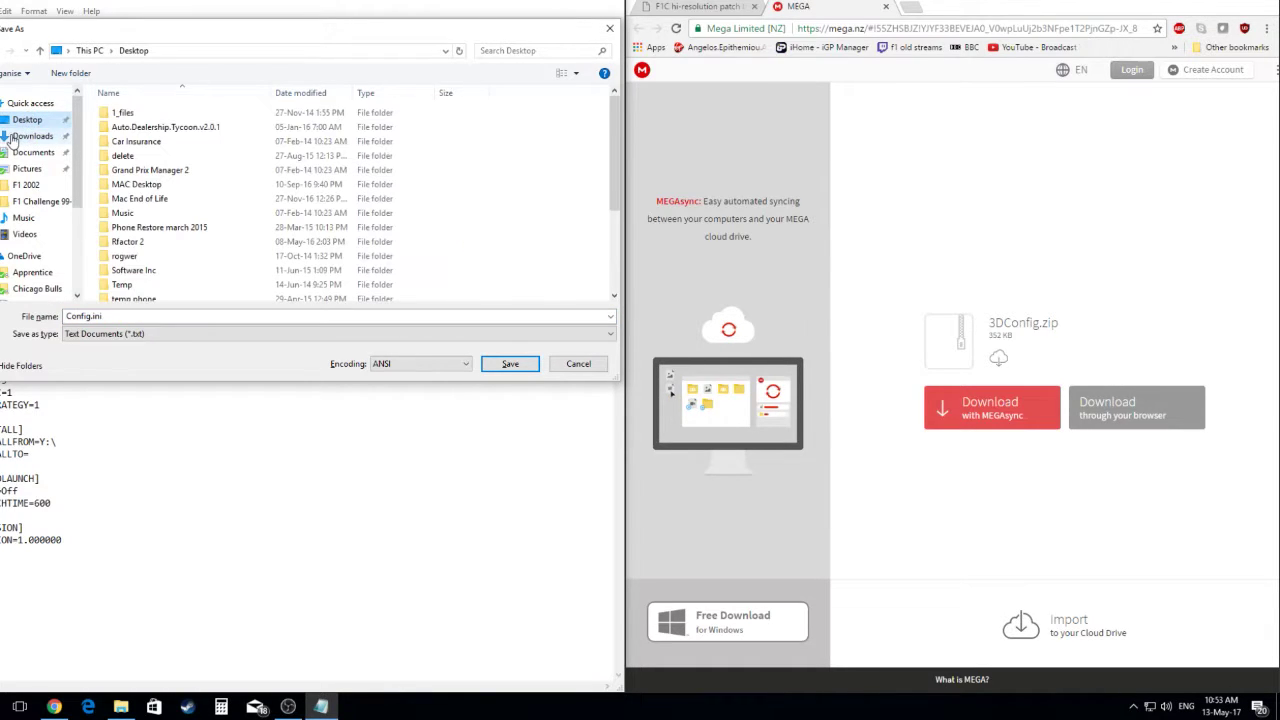
left_click(510, 364)
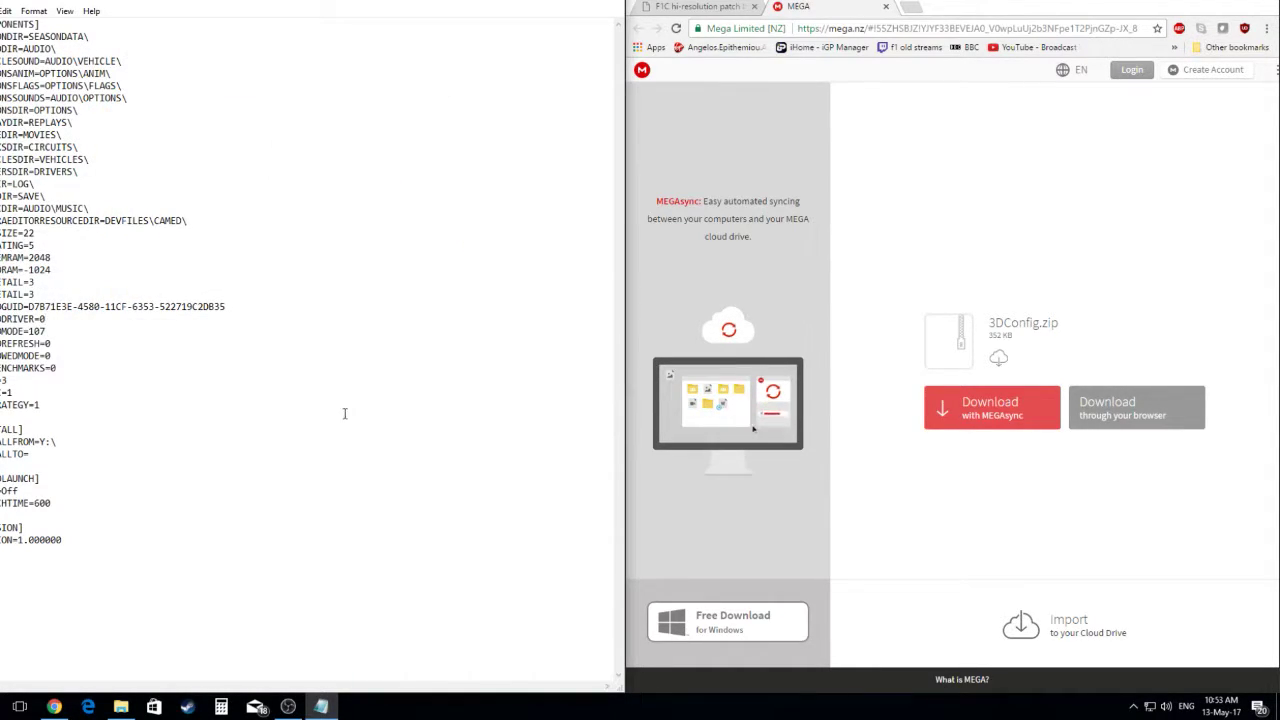
key("alt+F4")
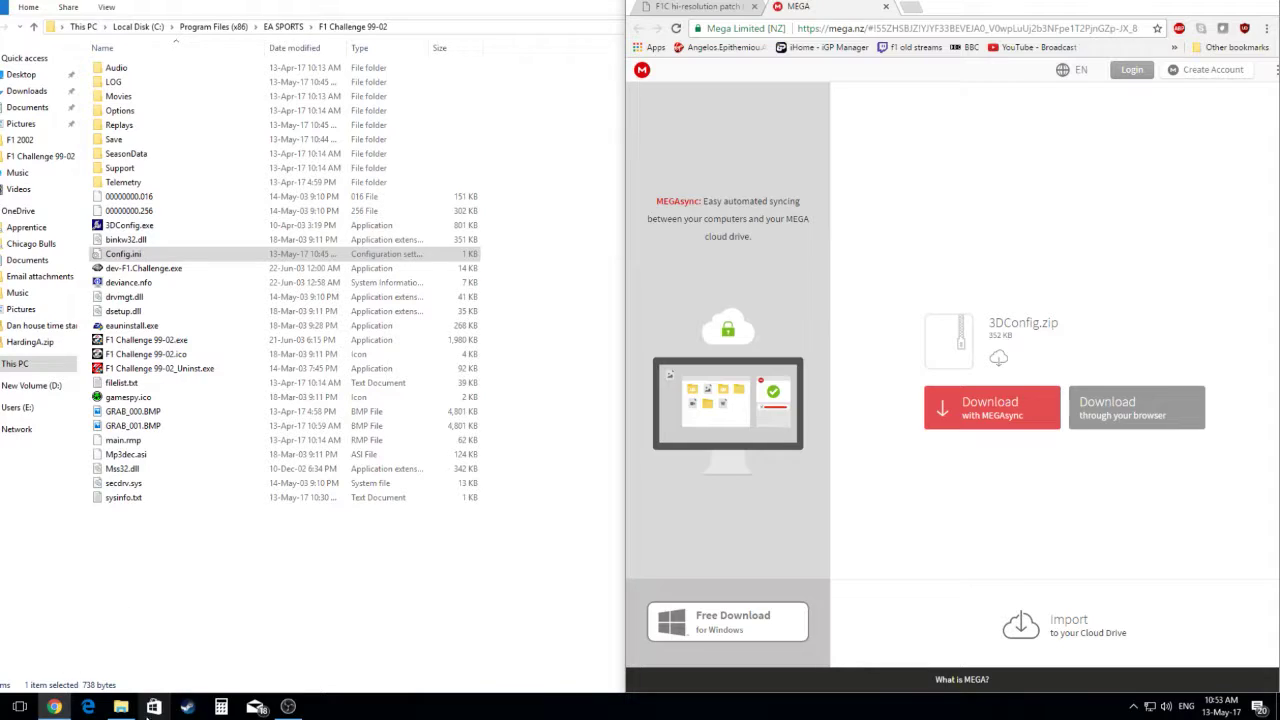
key("alt+F4")
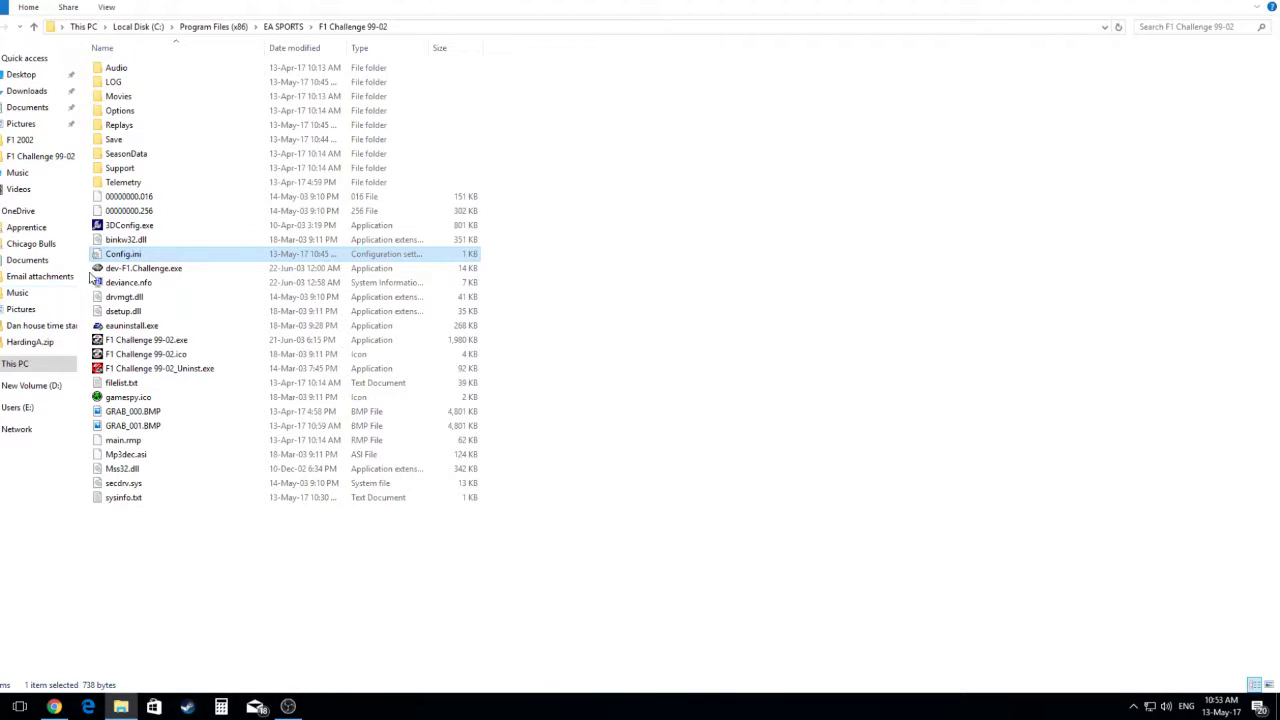
right_click(54, 385)
right_click(150, 254)
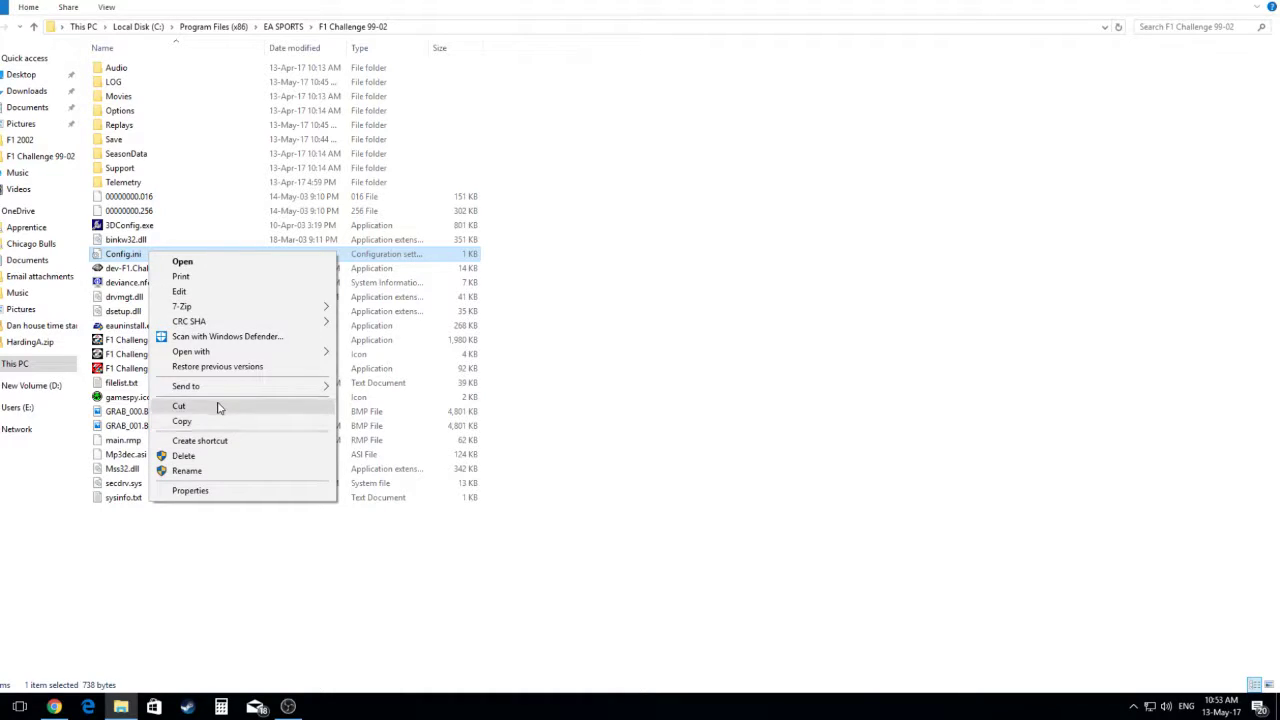
left_click(213, 407)
left_click(309, 531)
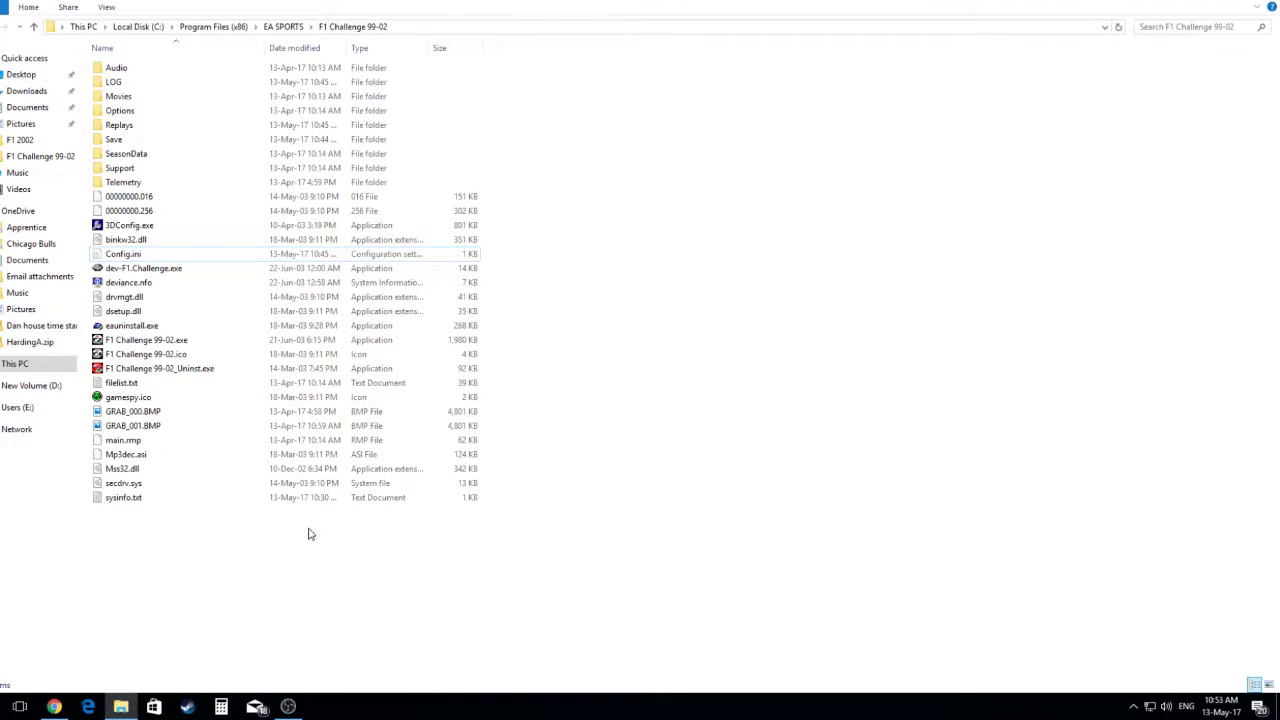
left_click(41, 160)
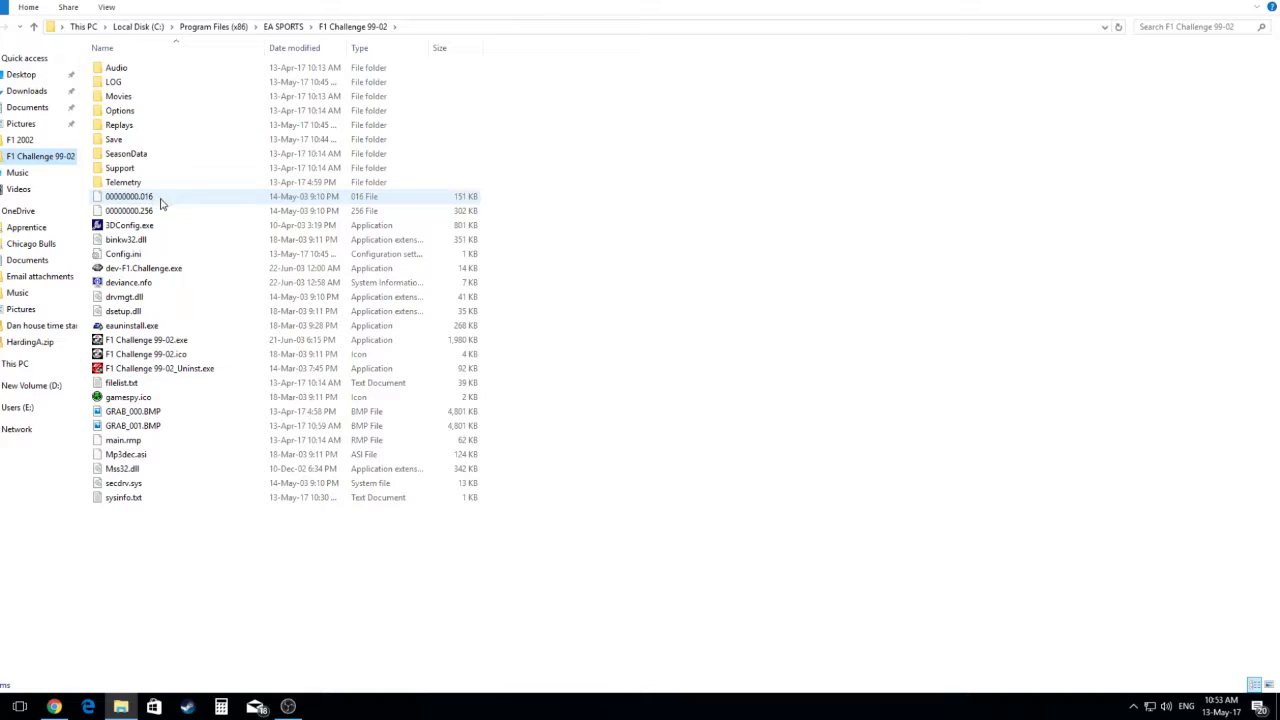
right_click(678, 357)
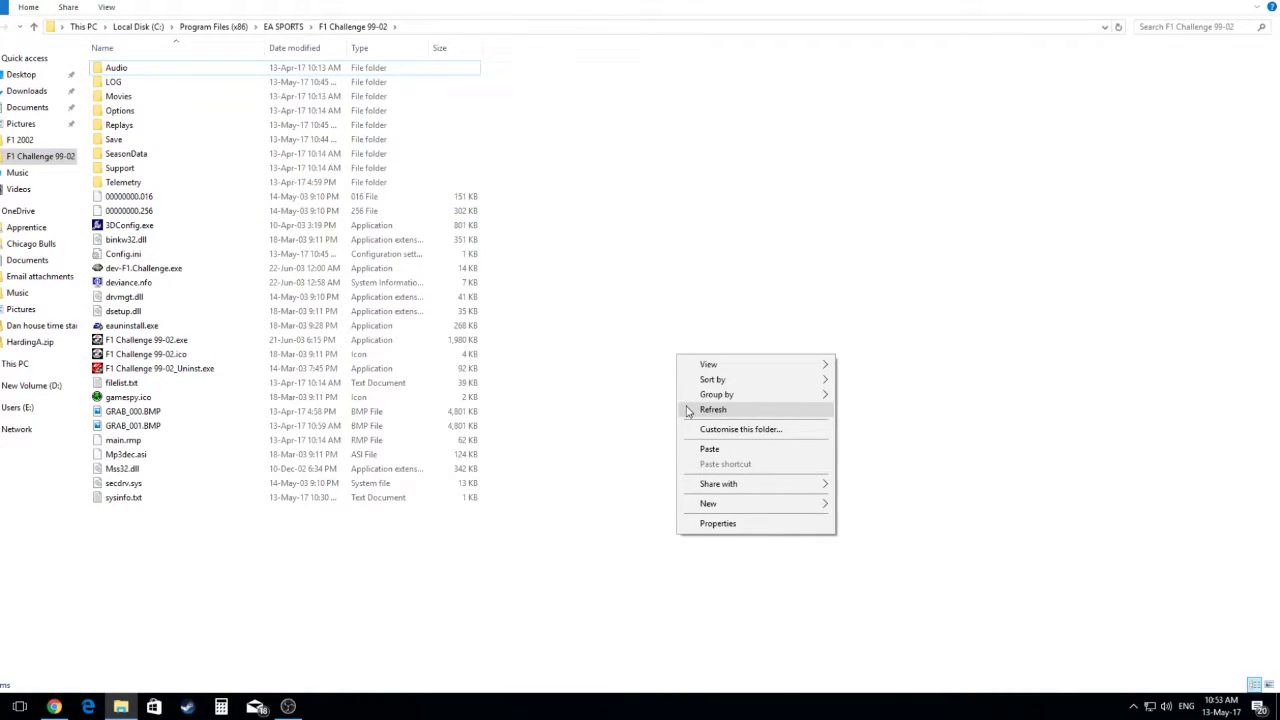
left_click(712, 449)
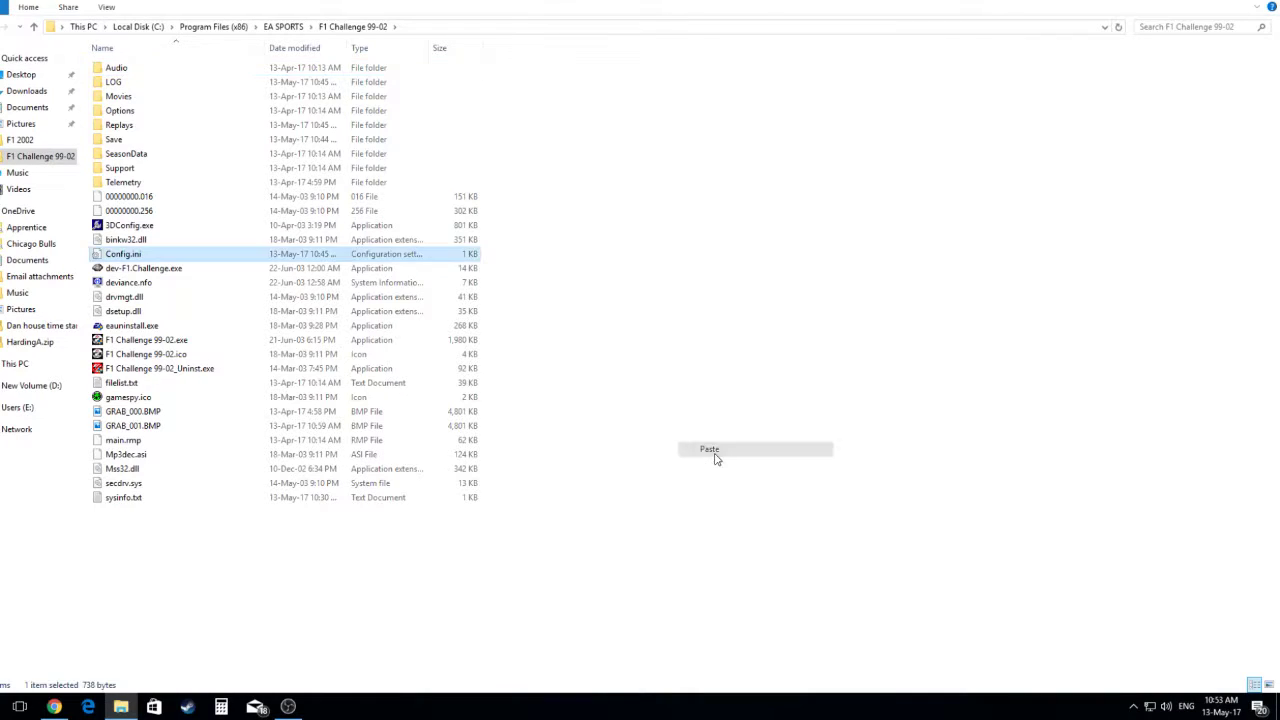
Copy Config.ini from the Desktop into the F1 Challenge 99-02 folder, replacing the existing file with administrator permission
left_click(40, 76)
left_click(180, 303)
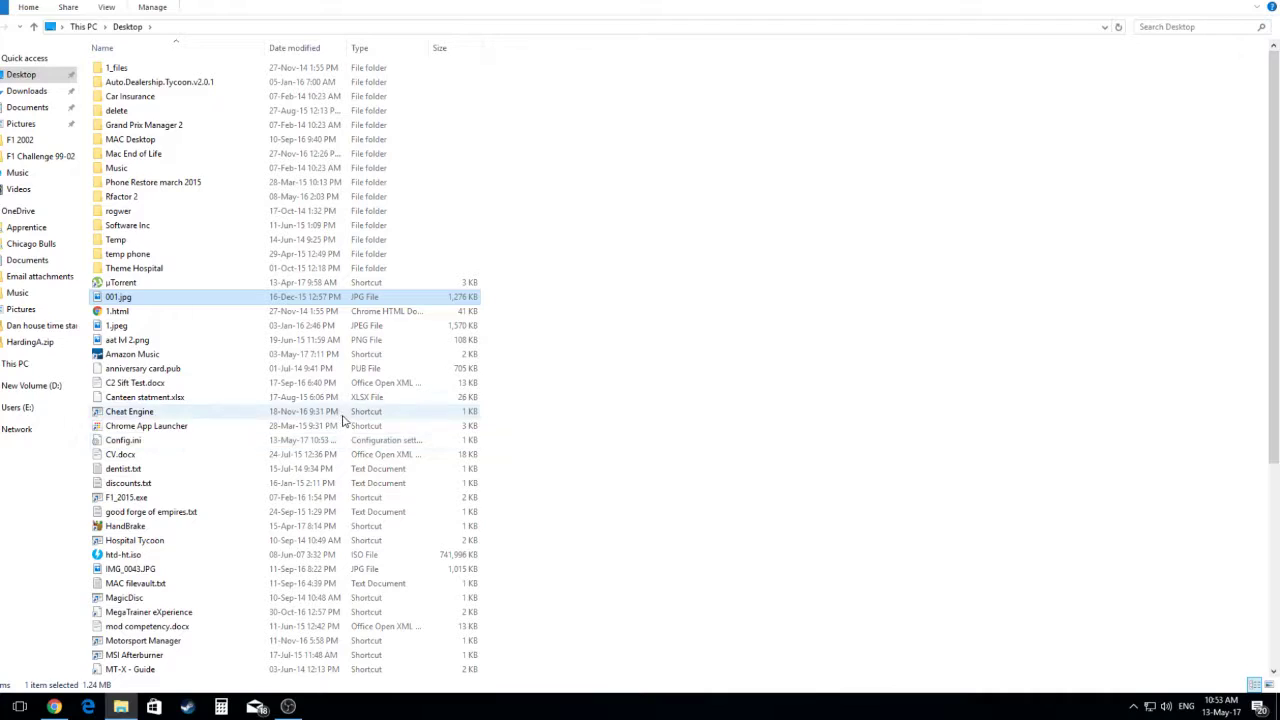
right_click(126, 441)
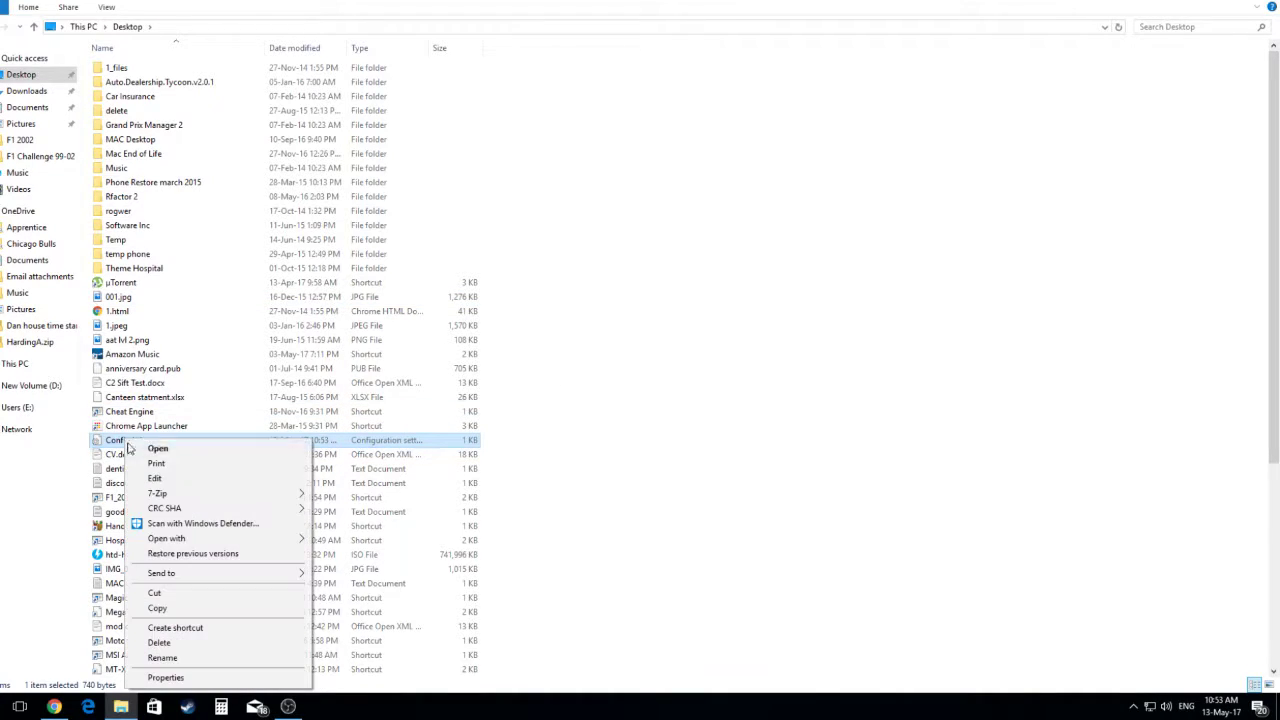
left_click(172, 628)
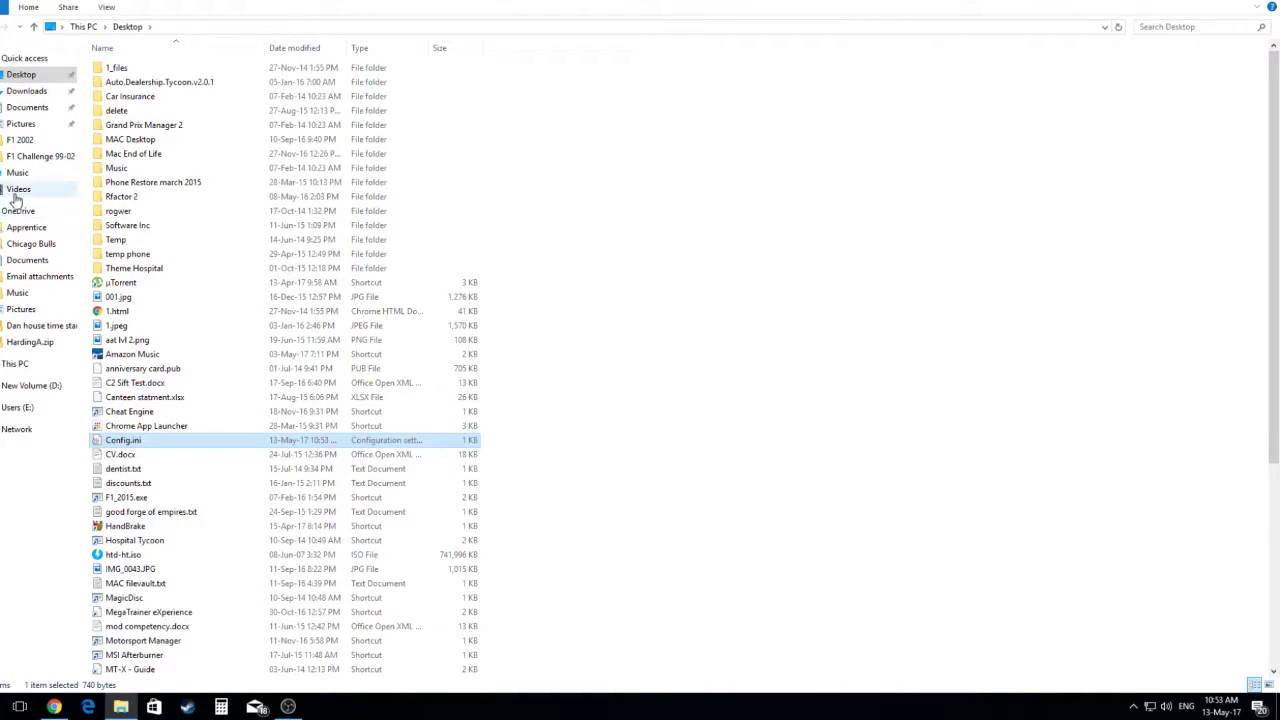
left_click(40, 156)
right_click(678, 303)
left_click(729, 394)
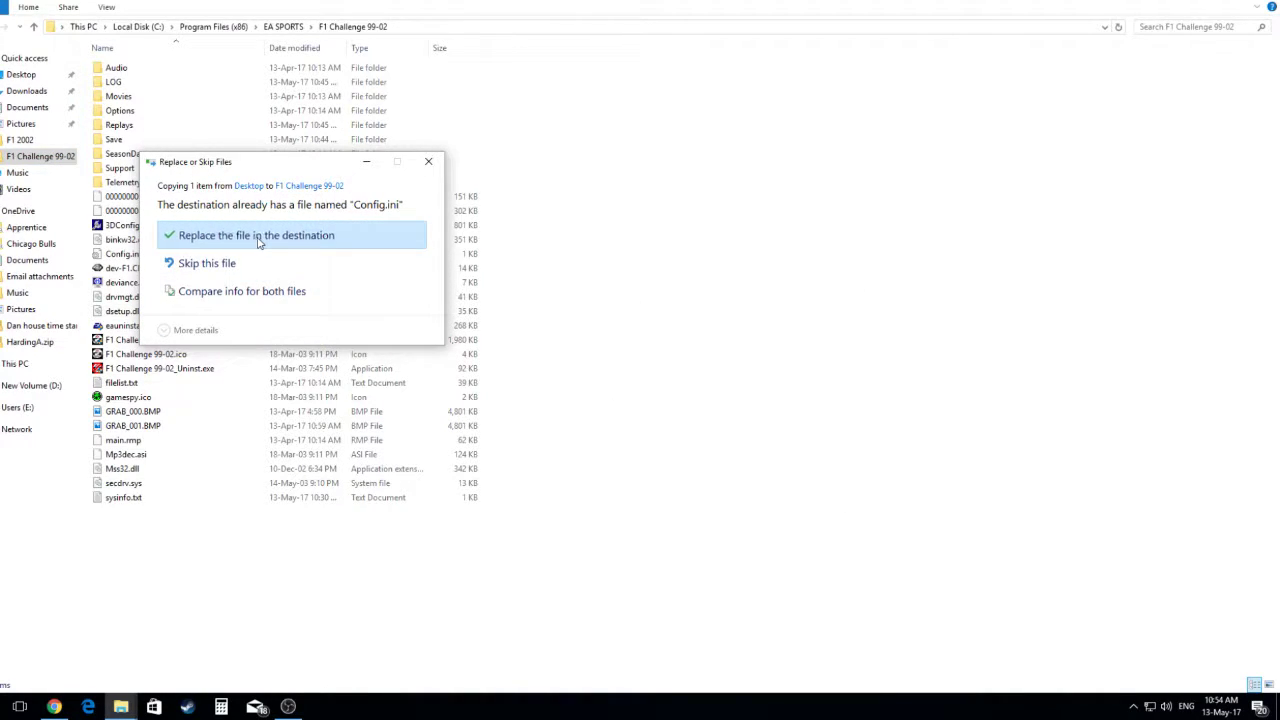
left_click(258, 238)
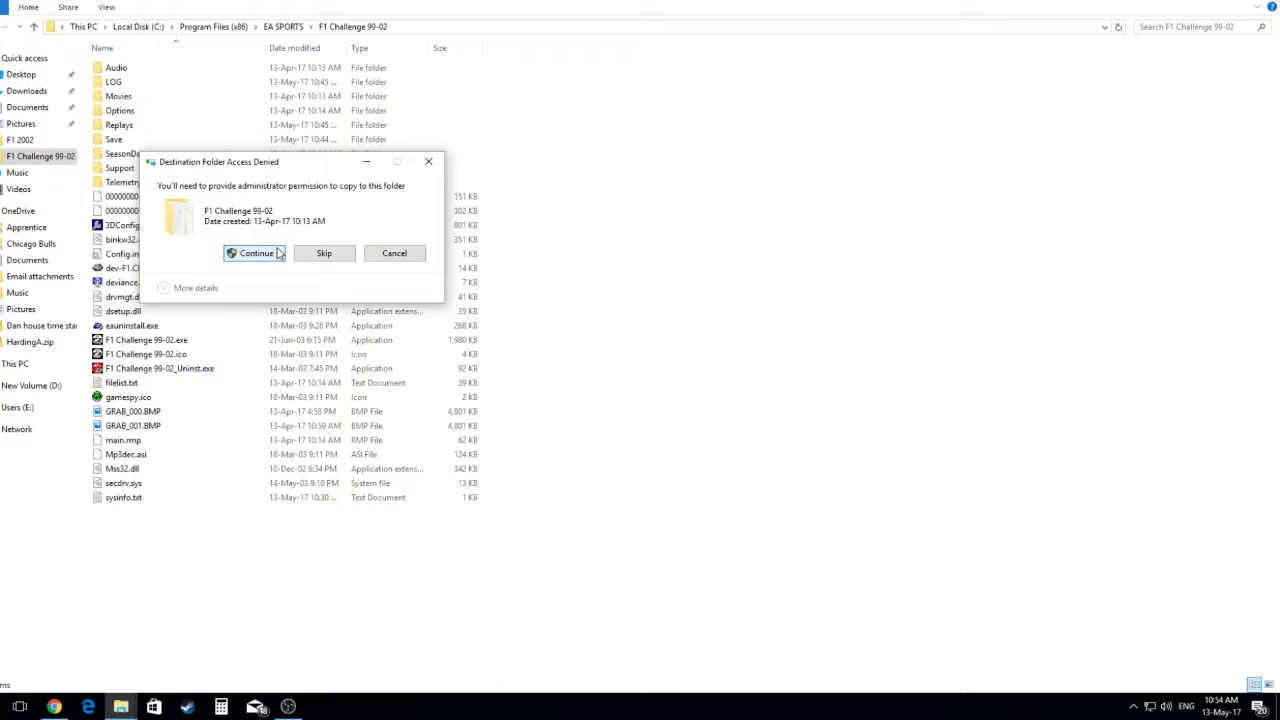
left_click(257, 253)
Download 3DConfig.zip from MEGA through the browser, open the archive and view its ReadMe.txt
left_click(770, 448)
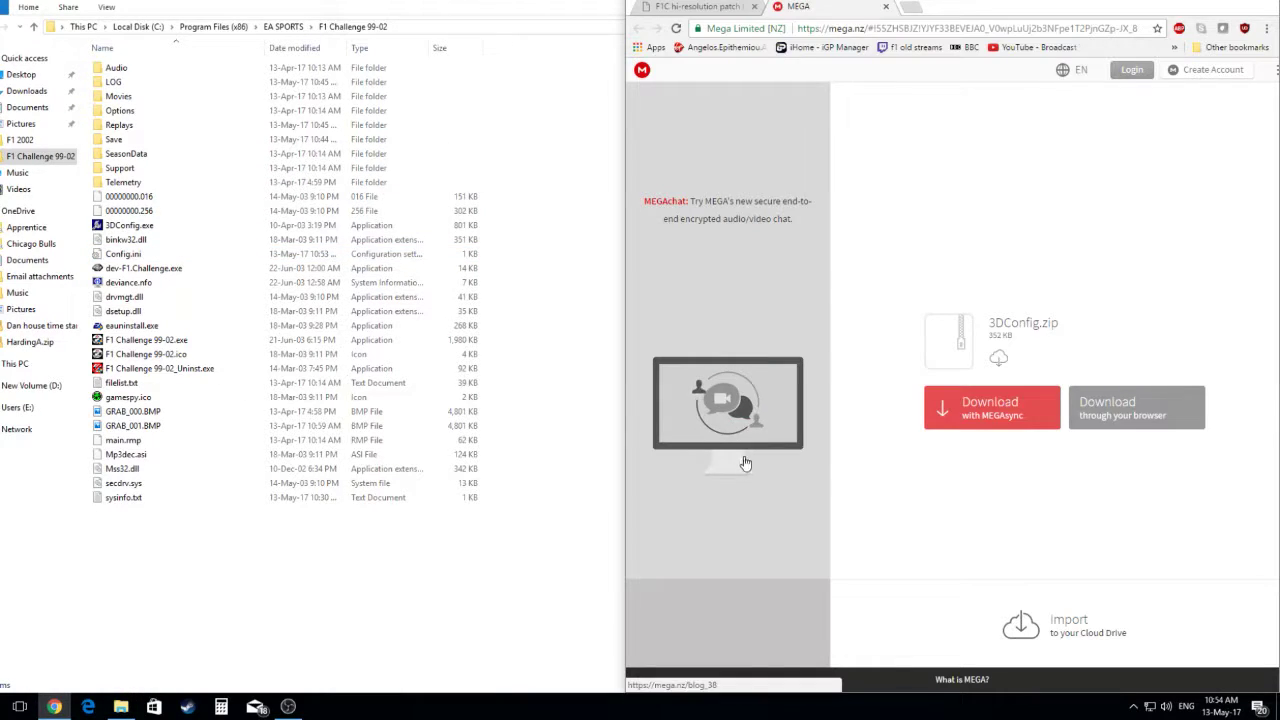
left_click(1104, 422)
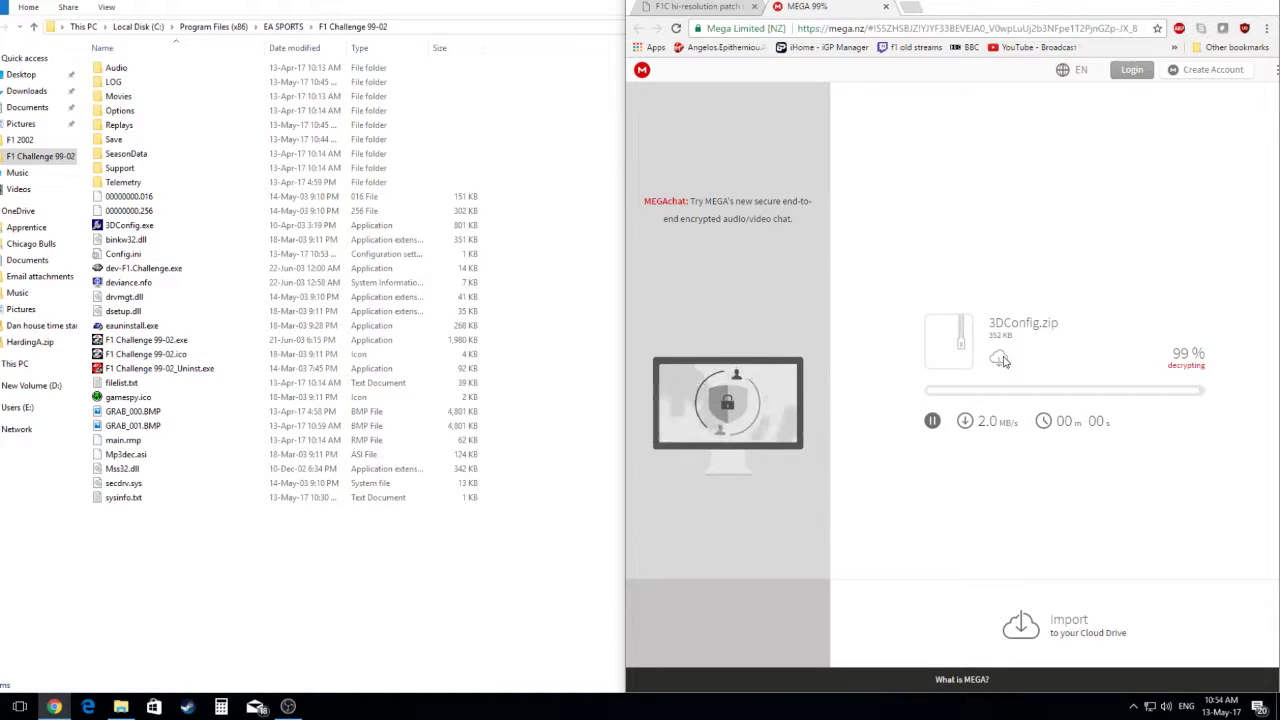
left_click(684, 677)
left_click_drag(600, 3, 930, 137)
double_click(795, 234)
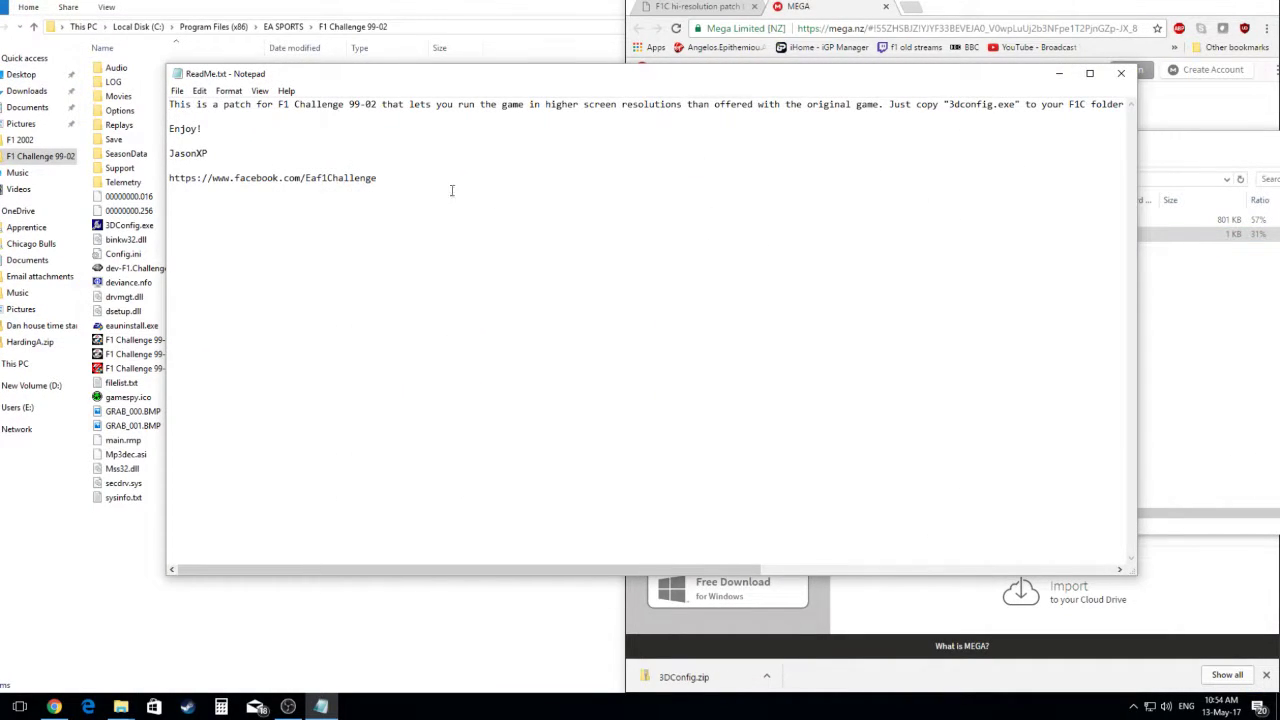
left_click_drag(391, 73, 579, 328)
left_click(823, 234)
left_click(800, 220)
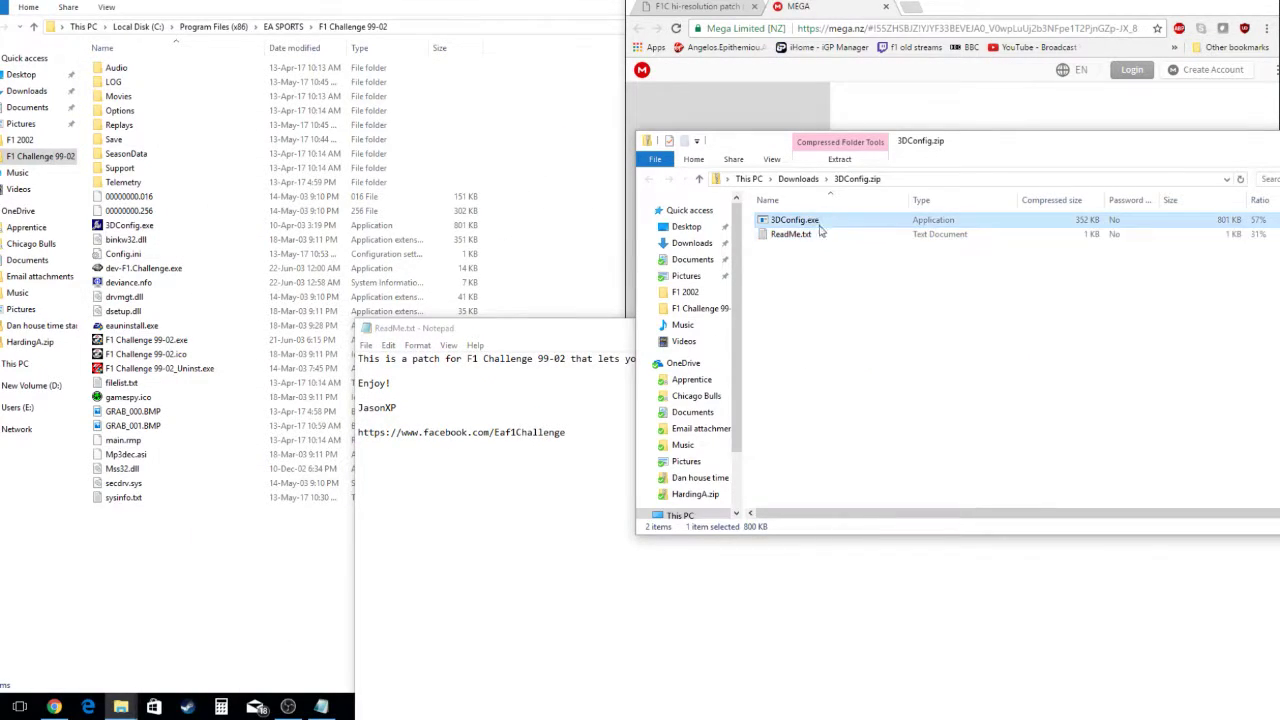
left_click(842, 232)
double_click(838, 220)
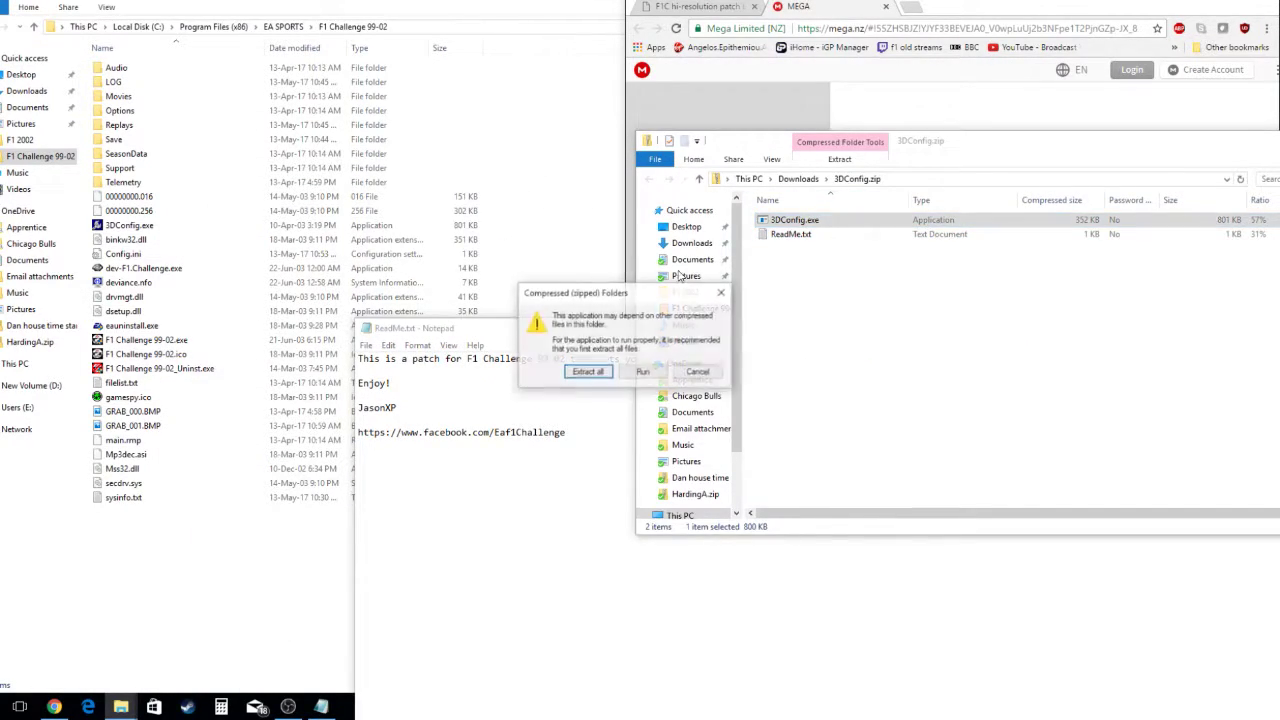
left_click(698, 372)
Copy 3DConfig.exe from the 3DConfig.zip archive into the F1 Challenge 99-02 folder, replacing the existing file with administrator permission
left_click_drag(795, 220, 238, 556)
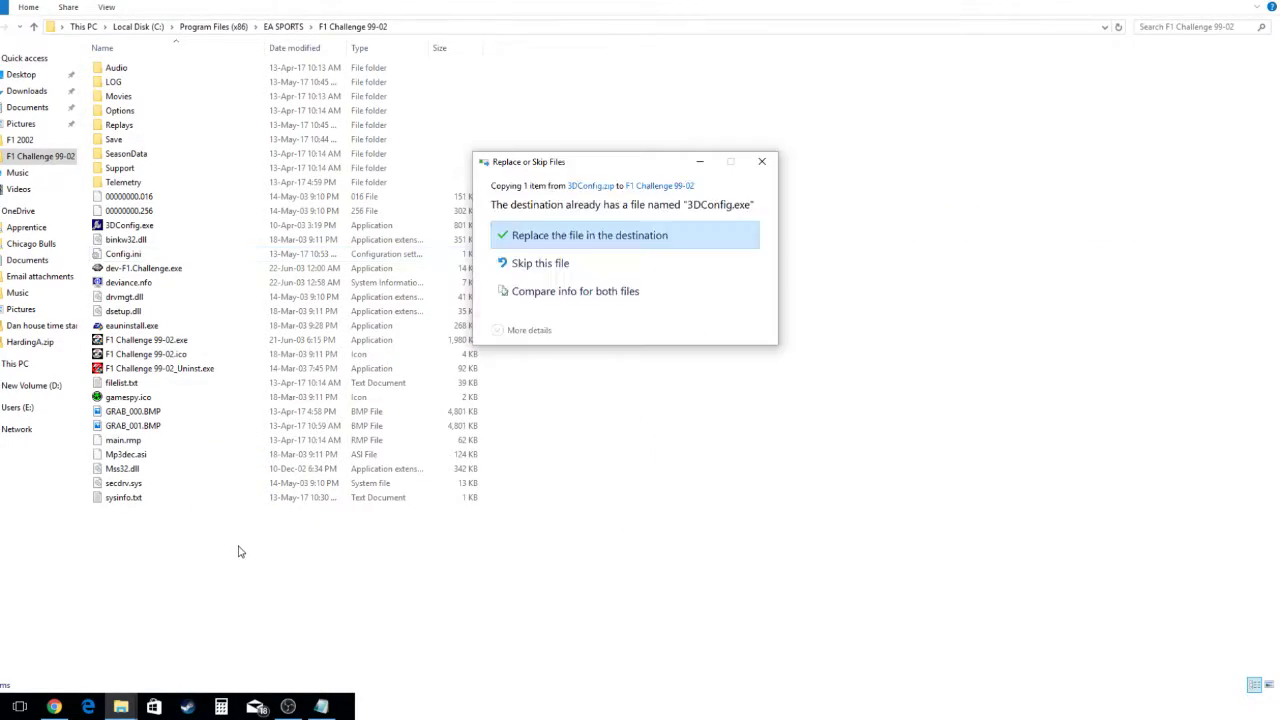
left_click(588, 237)
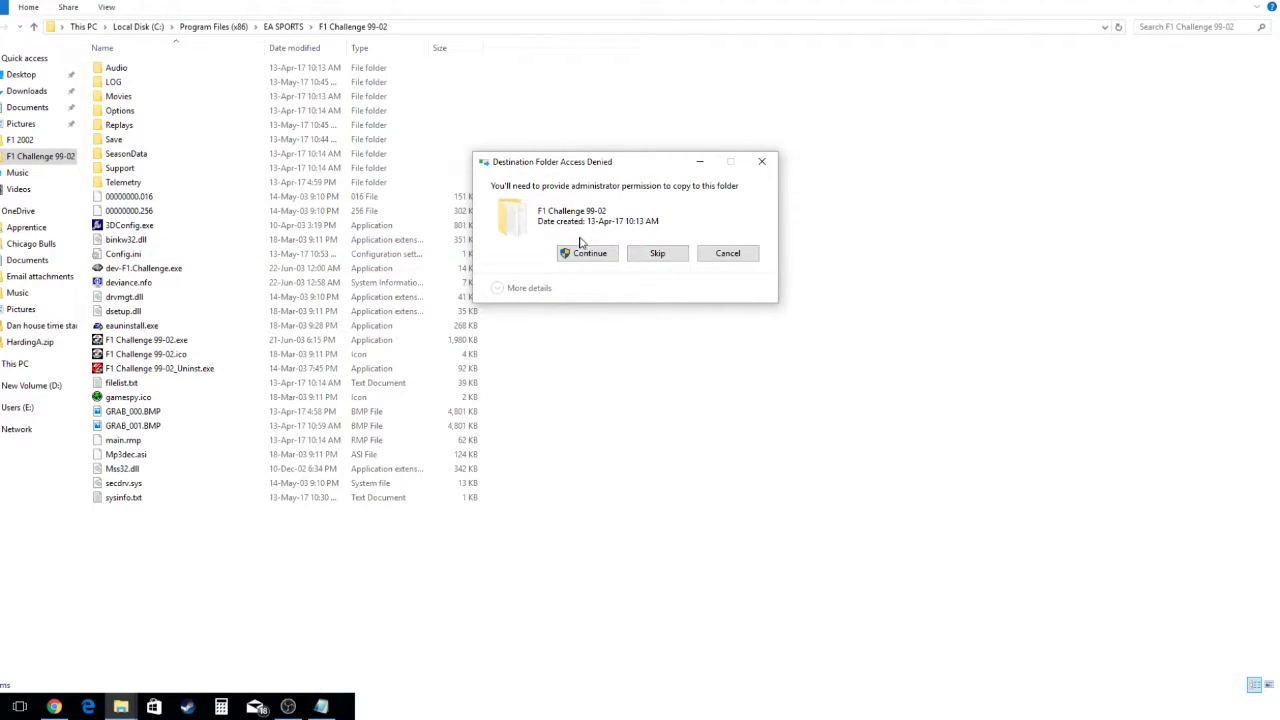
left_click(590, 255)
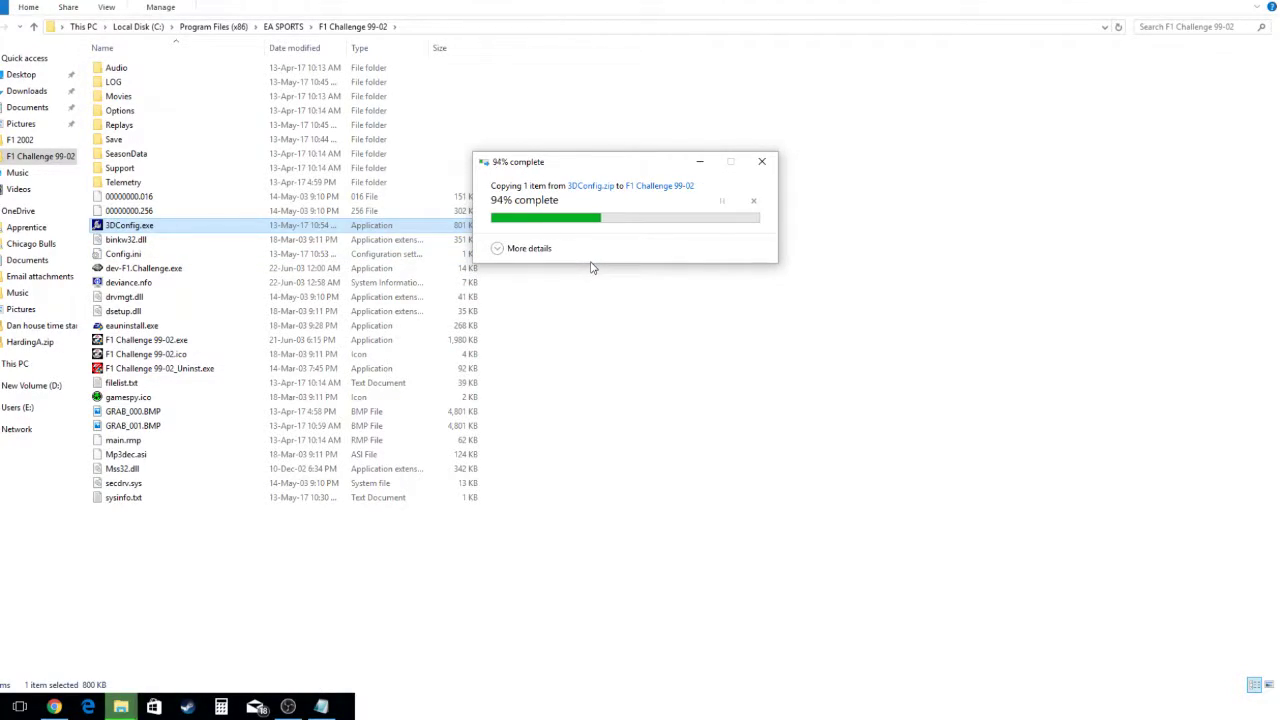
Open 3DConfig.exe from the game folder, accept the NVIDIA GeForce GTX 480 video driver and show the advanced setup options
right_click(165, 228)
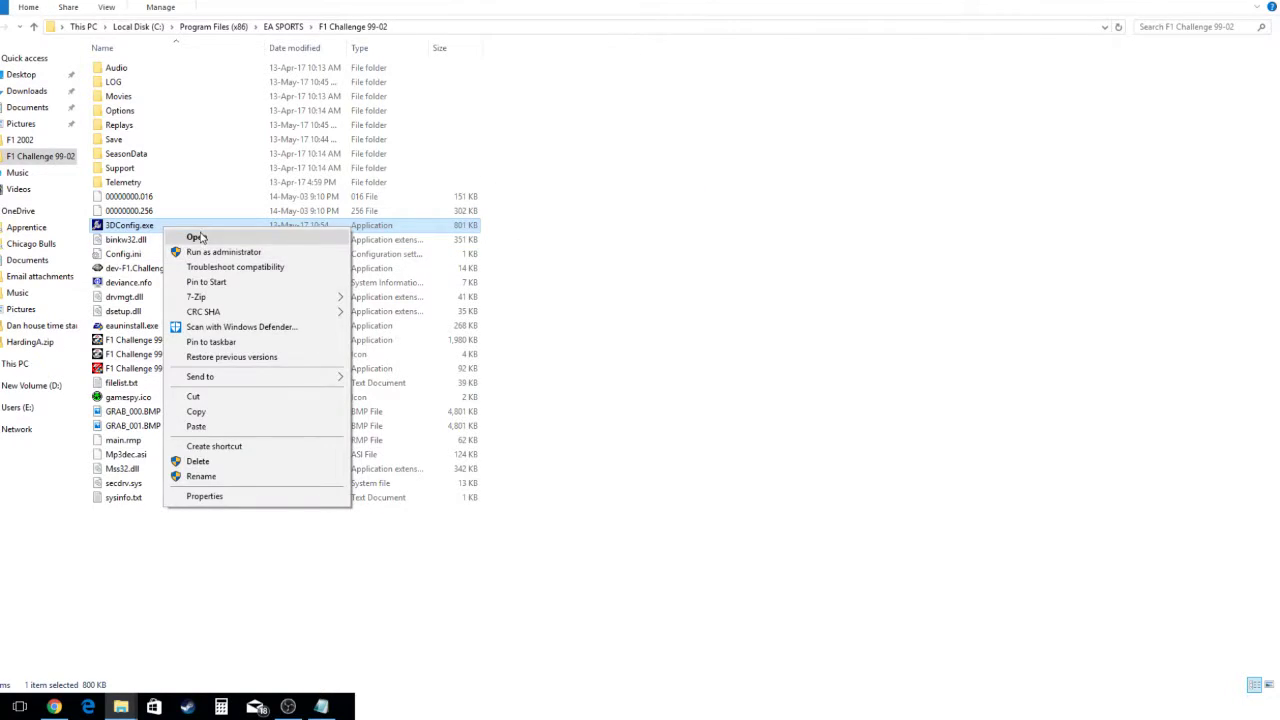
left_click(192, 236)
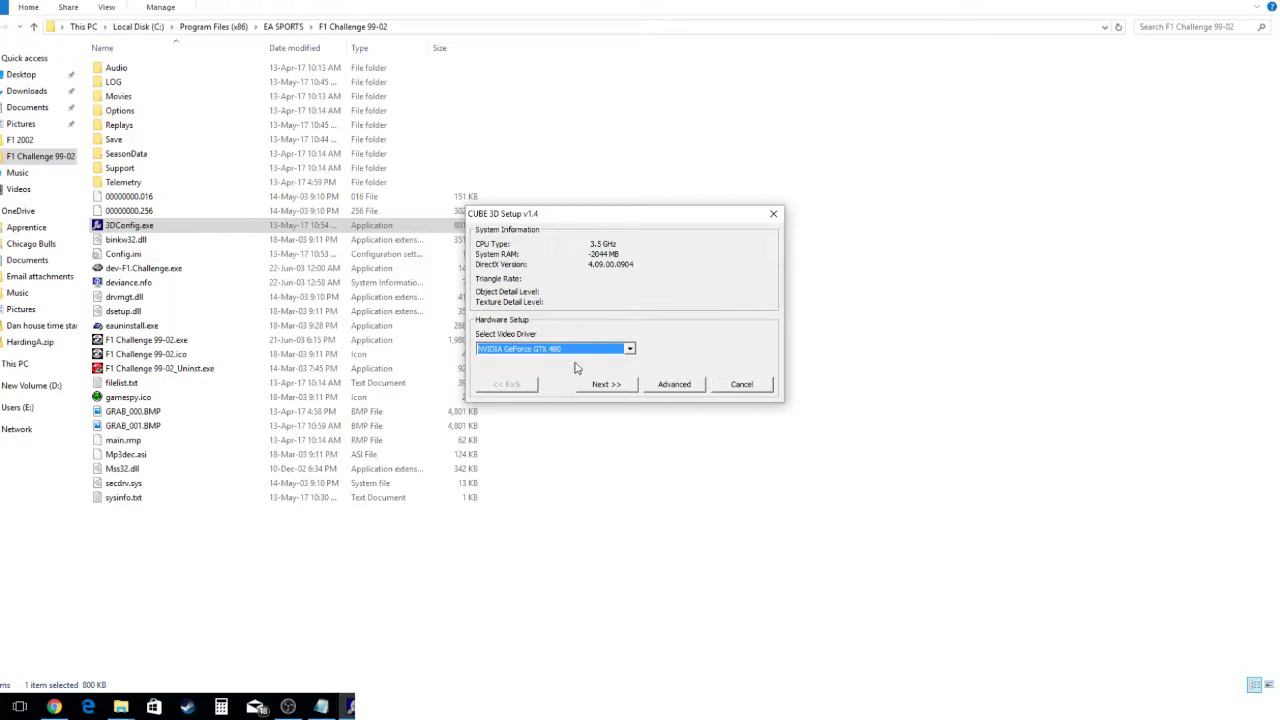
left_click(626, 388)
left_click(684, 389)
Choose the 1920 x 1080 32 bit 120 Hz video resolution and start the benchmark analysis with vertical sync enabled
left_click(612, 349)
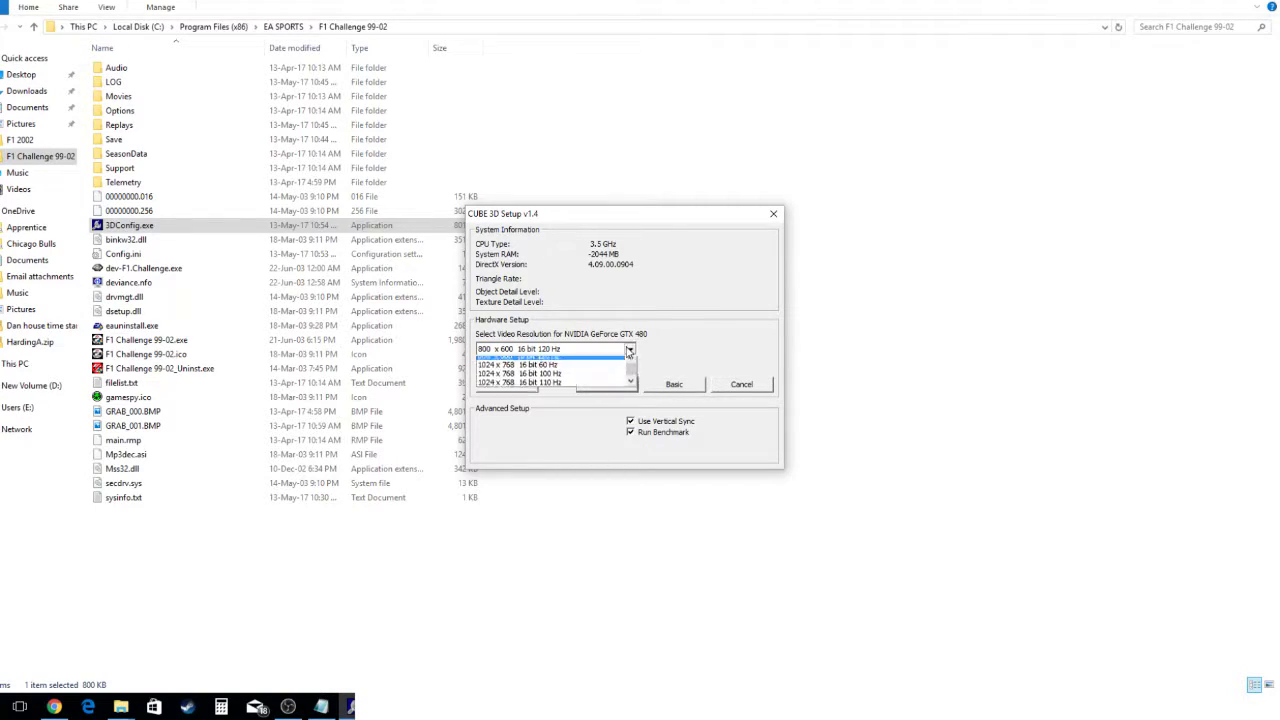
left_click(631, 386)
left_click(631, 386)
left_click(631, 386)
left_click(631, 386)
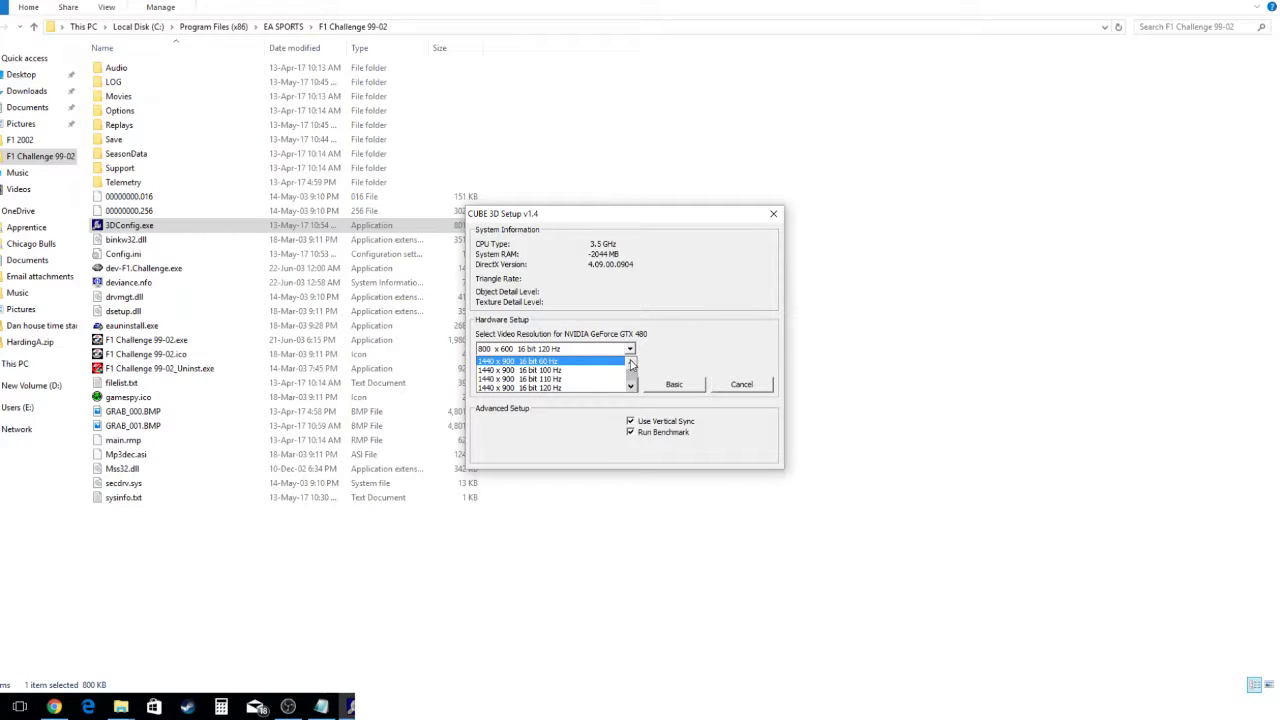
left_click(631, 364)
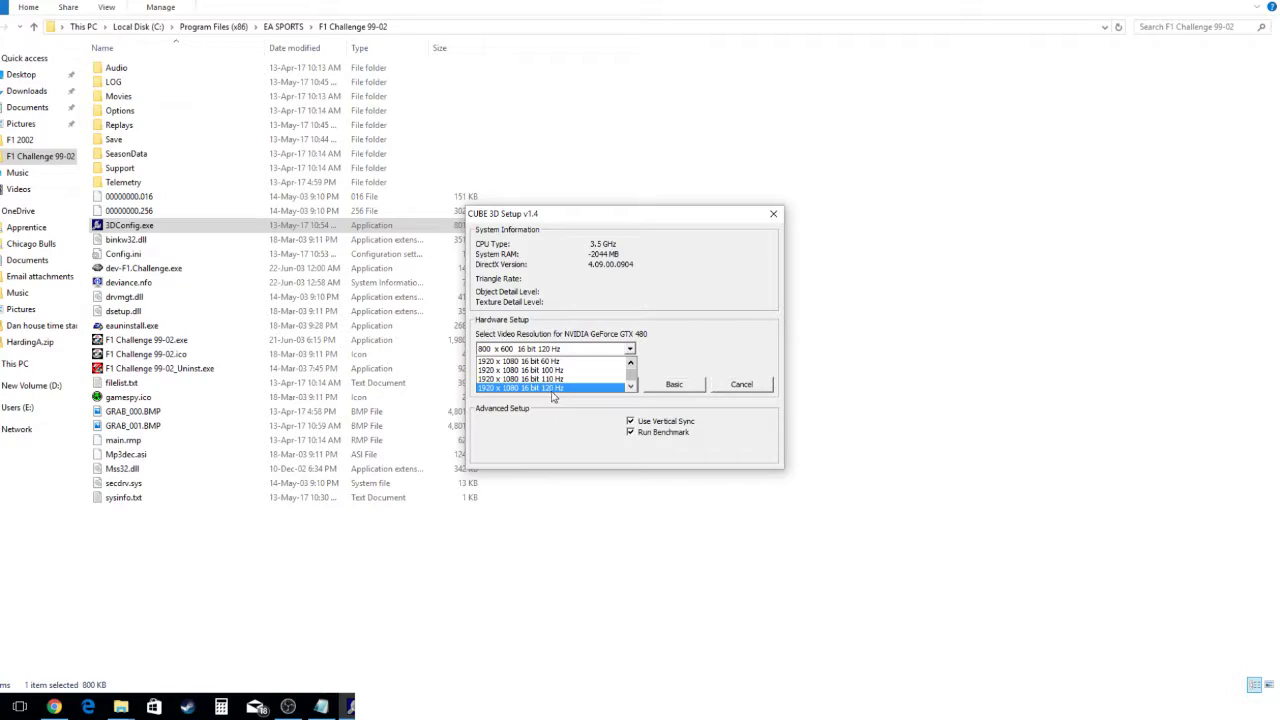
left_click(631, 364)
left_click(631, 364)
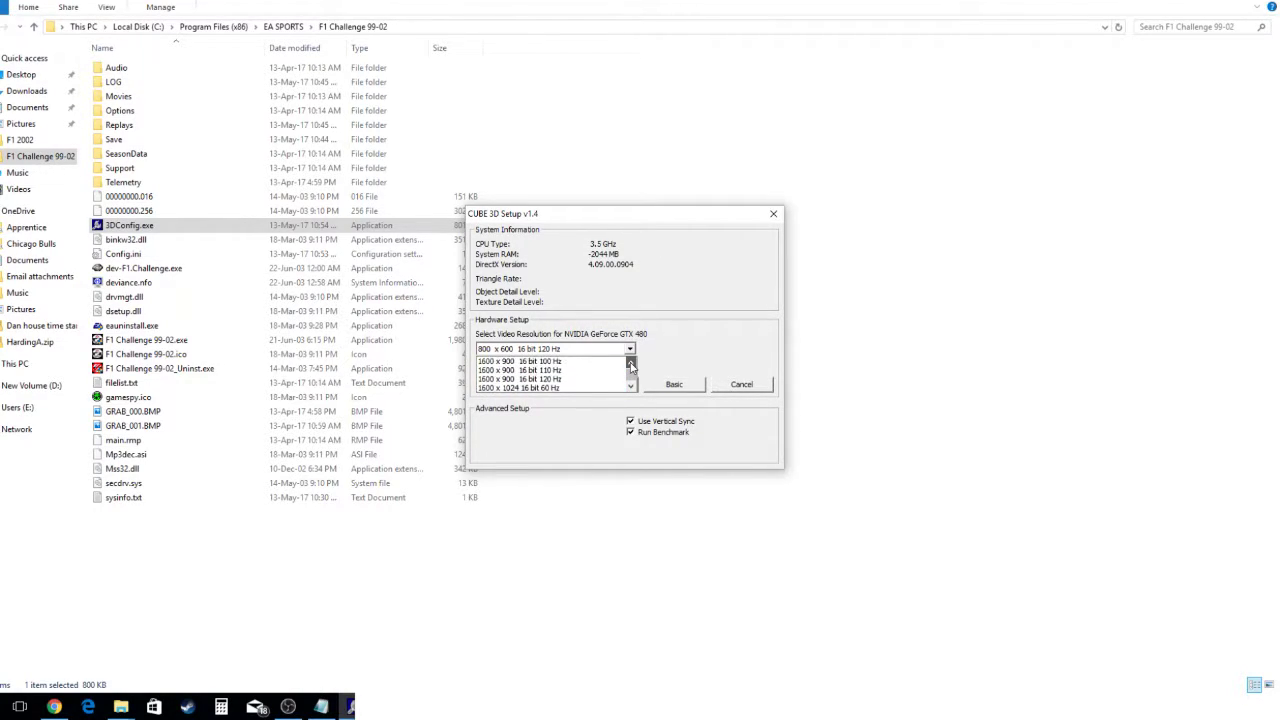
left_click(631, 364)
left_click(631, 364)
left_click(631, 387)
left_click(631, 364)
left_click(631, 364)
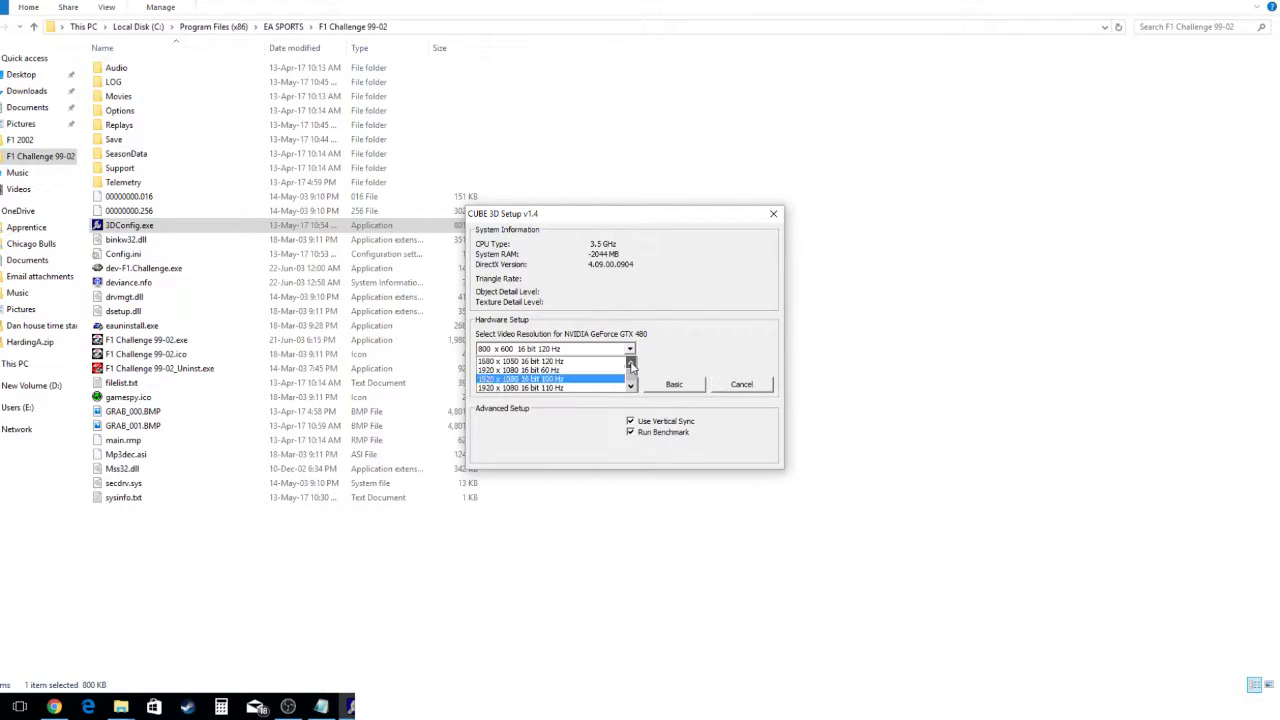
left_click(631, 364)
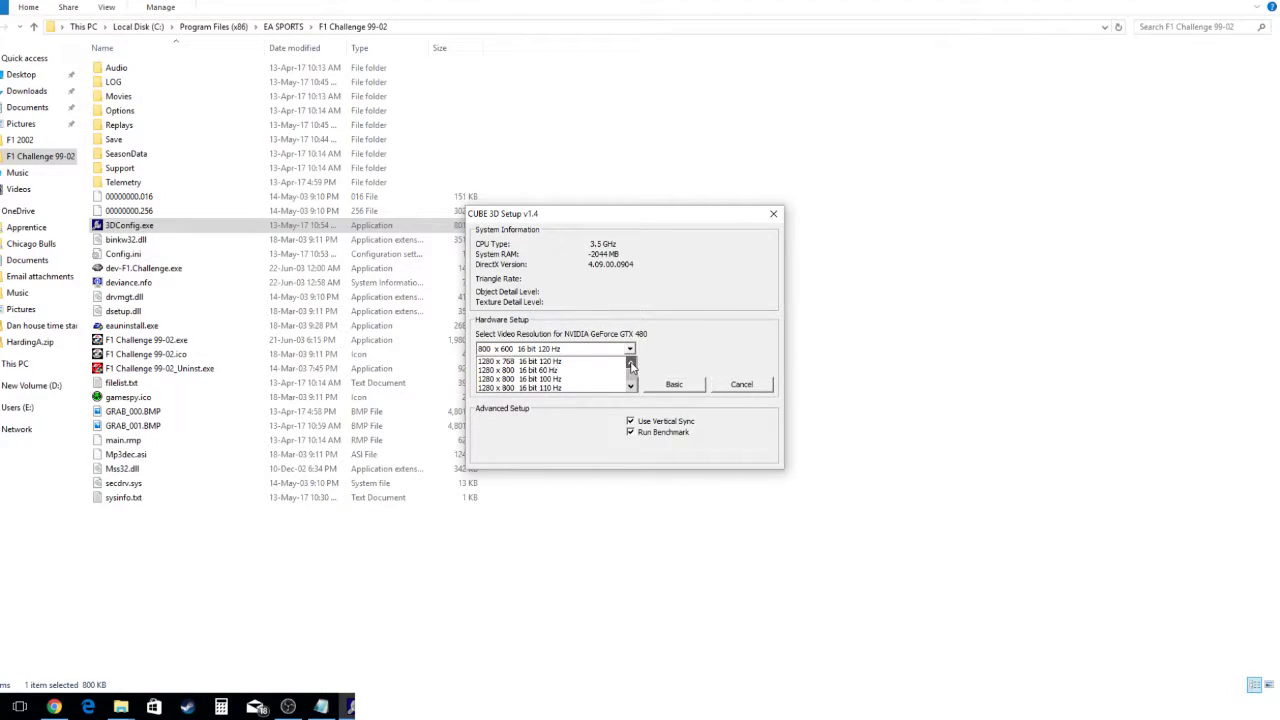
left_click(631, 364)
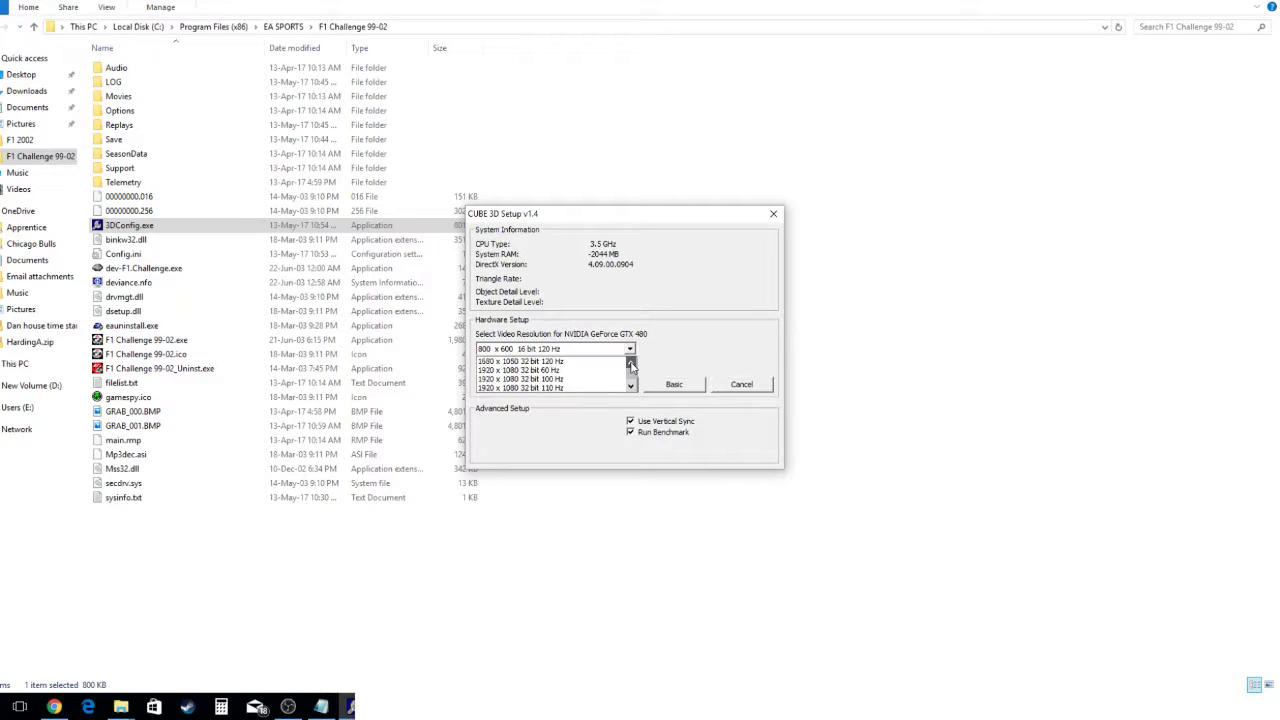
left_click_drag(631, 364, 633, 390)
left_click(633, 390)
left_click(633, 390)
left_click(633, 390)
left_click(633, 390)
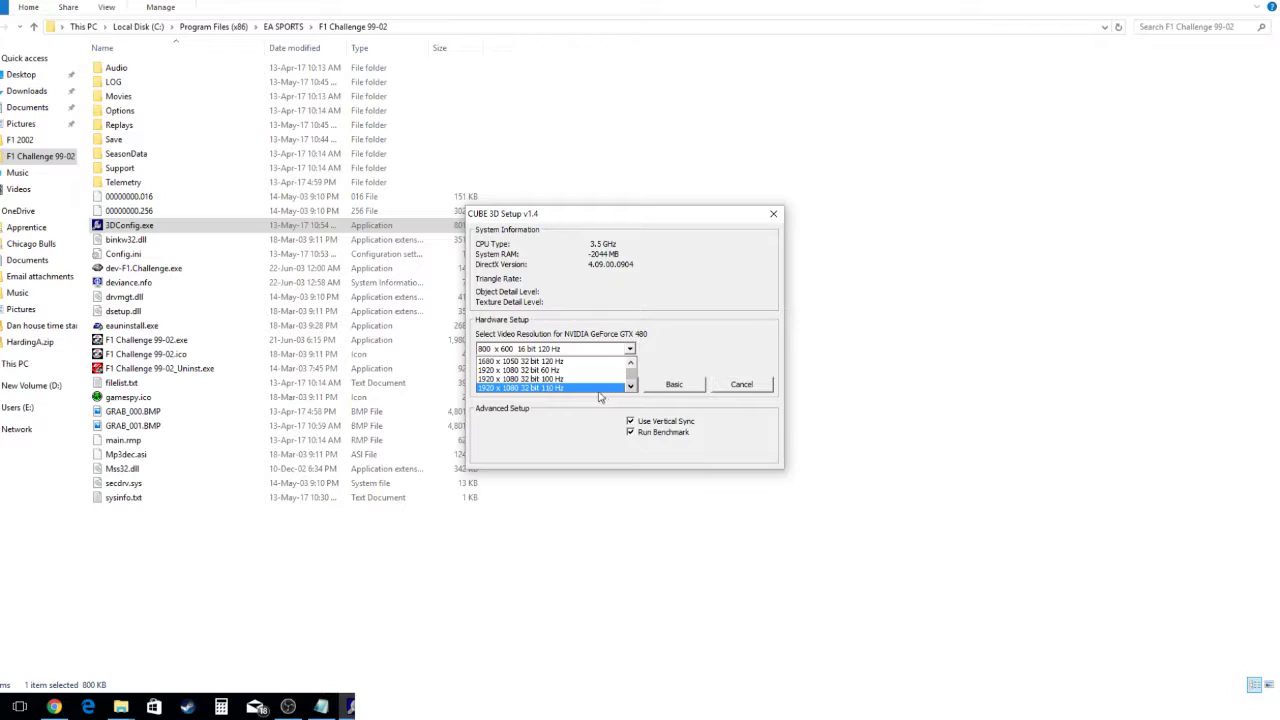
left_click(631, 387)
left_click(585, 392)
left_click(607, 388)
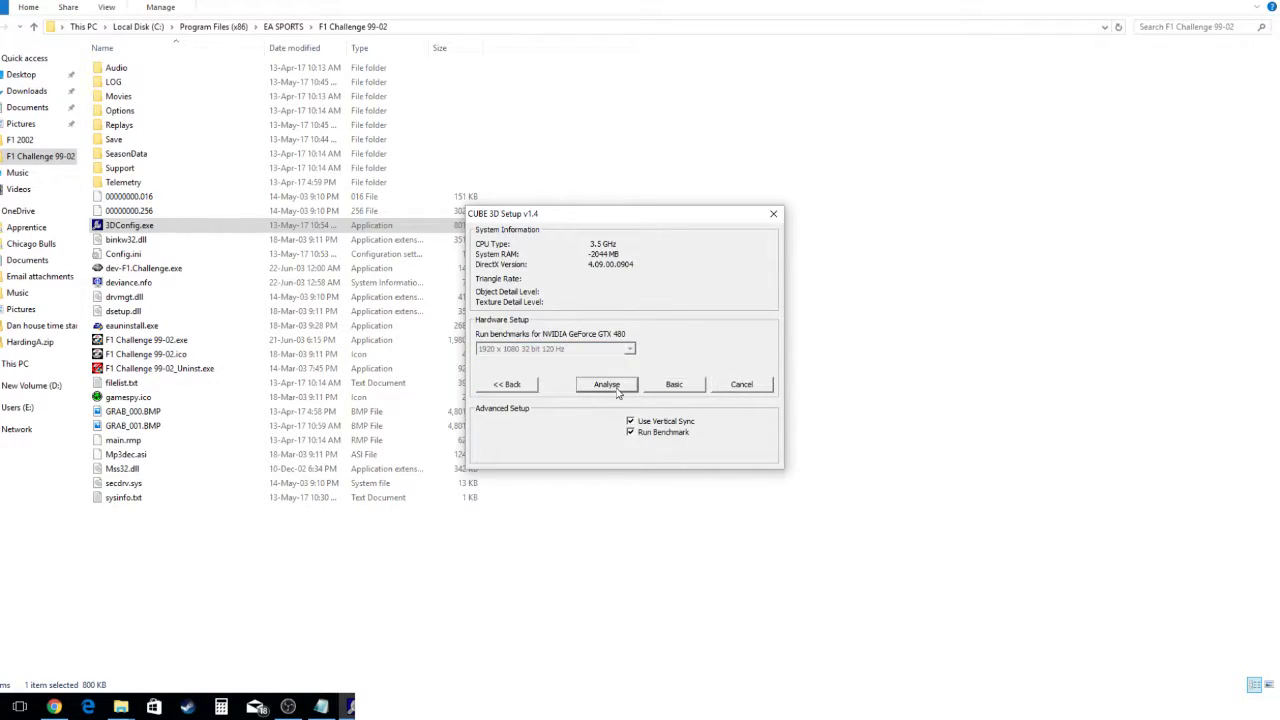
left_click(610, 387)
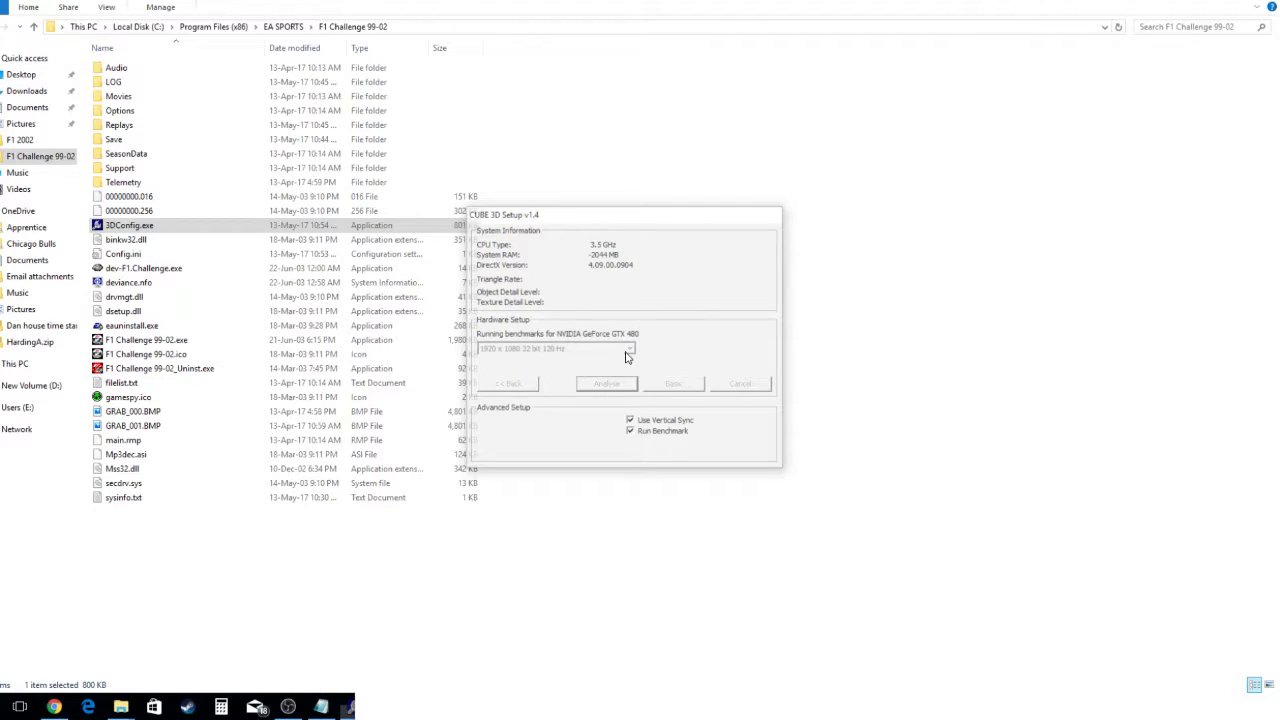